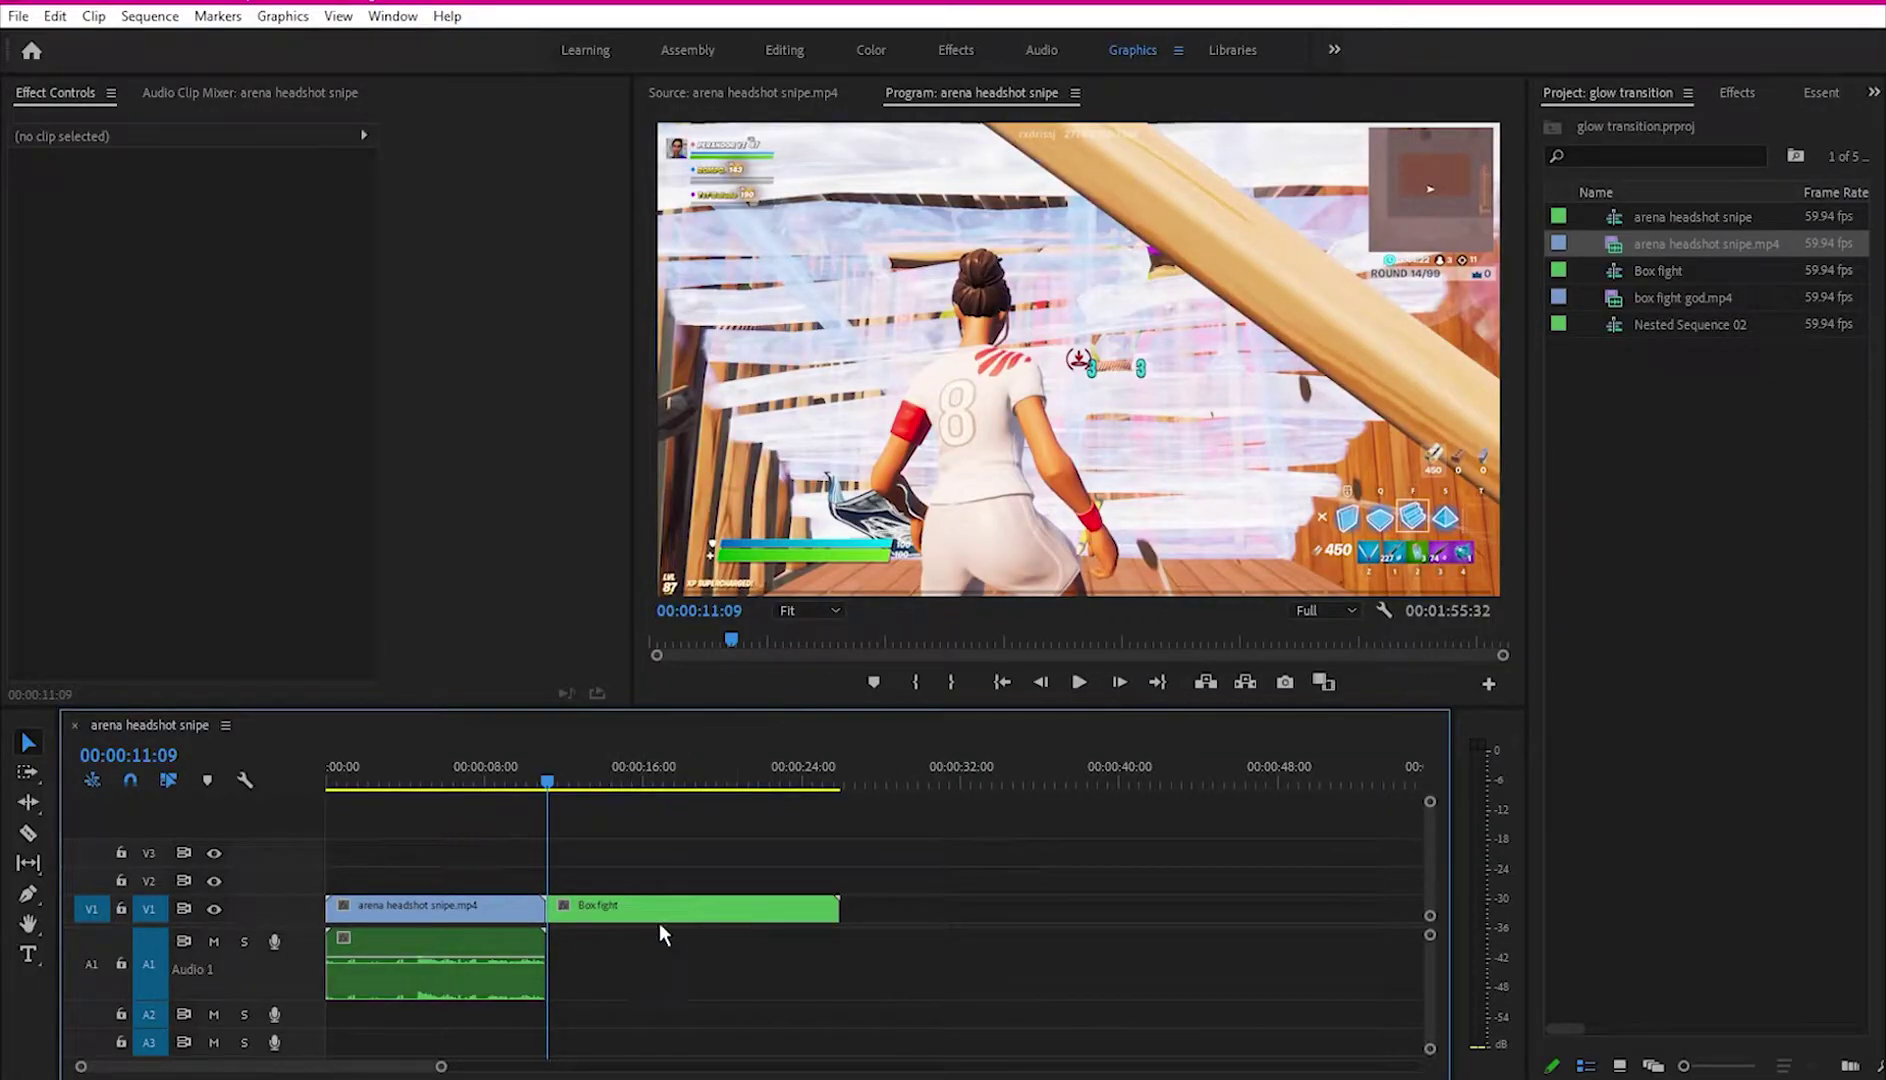
# Step: Zoom the timeline in on the cut near 10:27 and select the arena headshot snipe clip
pyautogui.keyDown('alt'); pyautogui.scroll(5, 510, 952); pyautogui.keyUp('alt')
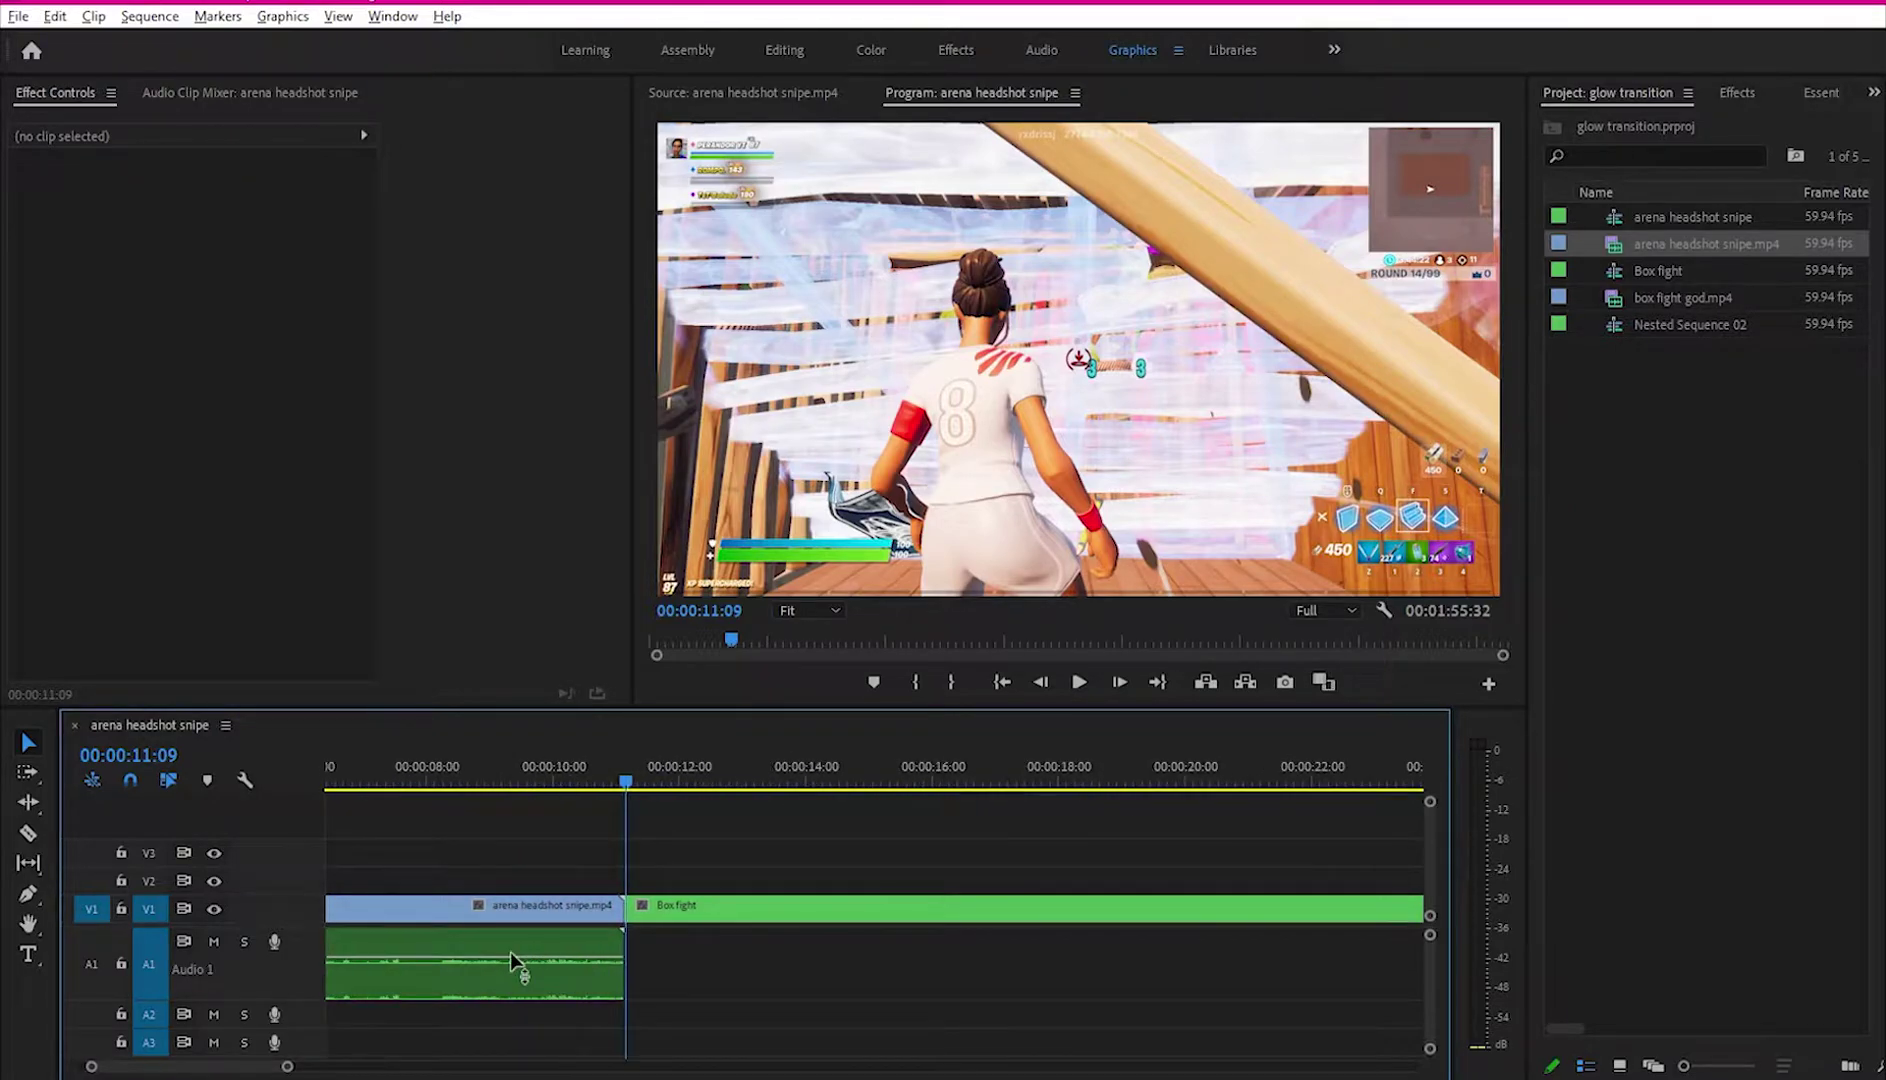
pyautogui.keyDown('alt'); pyautogui.scroll(3, 510, 952); pyautogui.keyUp('alt')
pyautogui.click(660, 778)
pyautogui.click(645, 905)
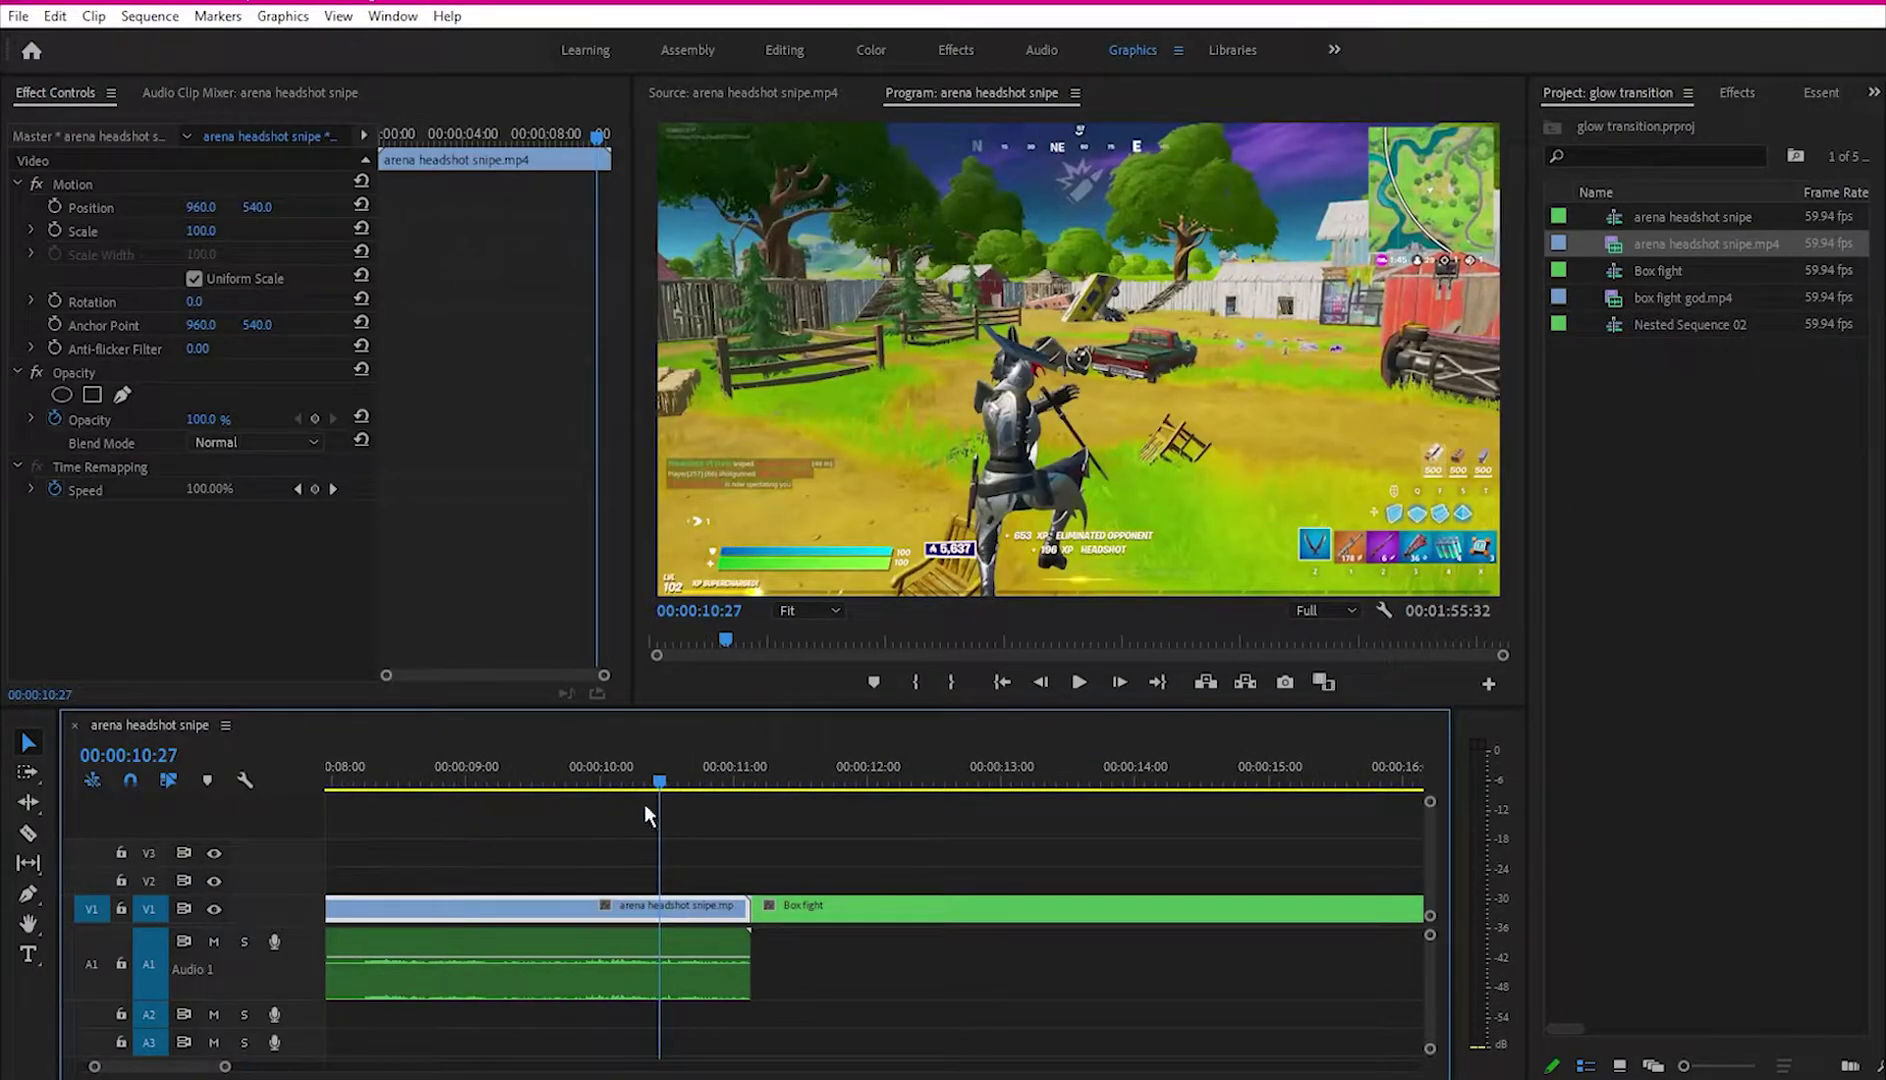
# Step: Razor the arena headshot snipe clip at 00:00:10:28, 40 frames before Box fight's first frame
pyautogui.moveTo(687, 783); pyautogui.dragTo(751, 779)
pyautogui.keyDown('alt'); pyautogui.scroll(2, 734, 972); pyautogui.keyUp('alt')
pyautogui.keyDown('alt'); pyautogui.scroll(2, 732, 965); pyautogui.keyUp('alt')
pyautogui.press('Right')
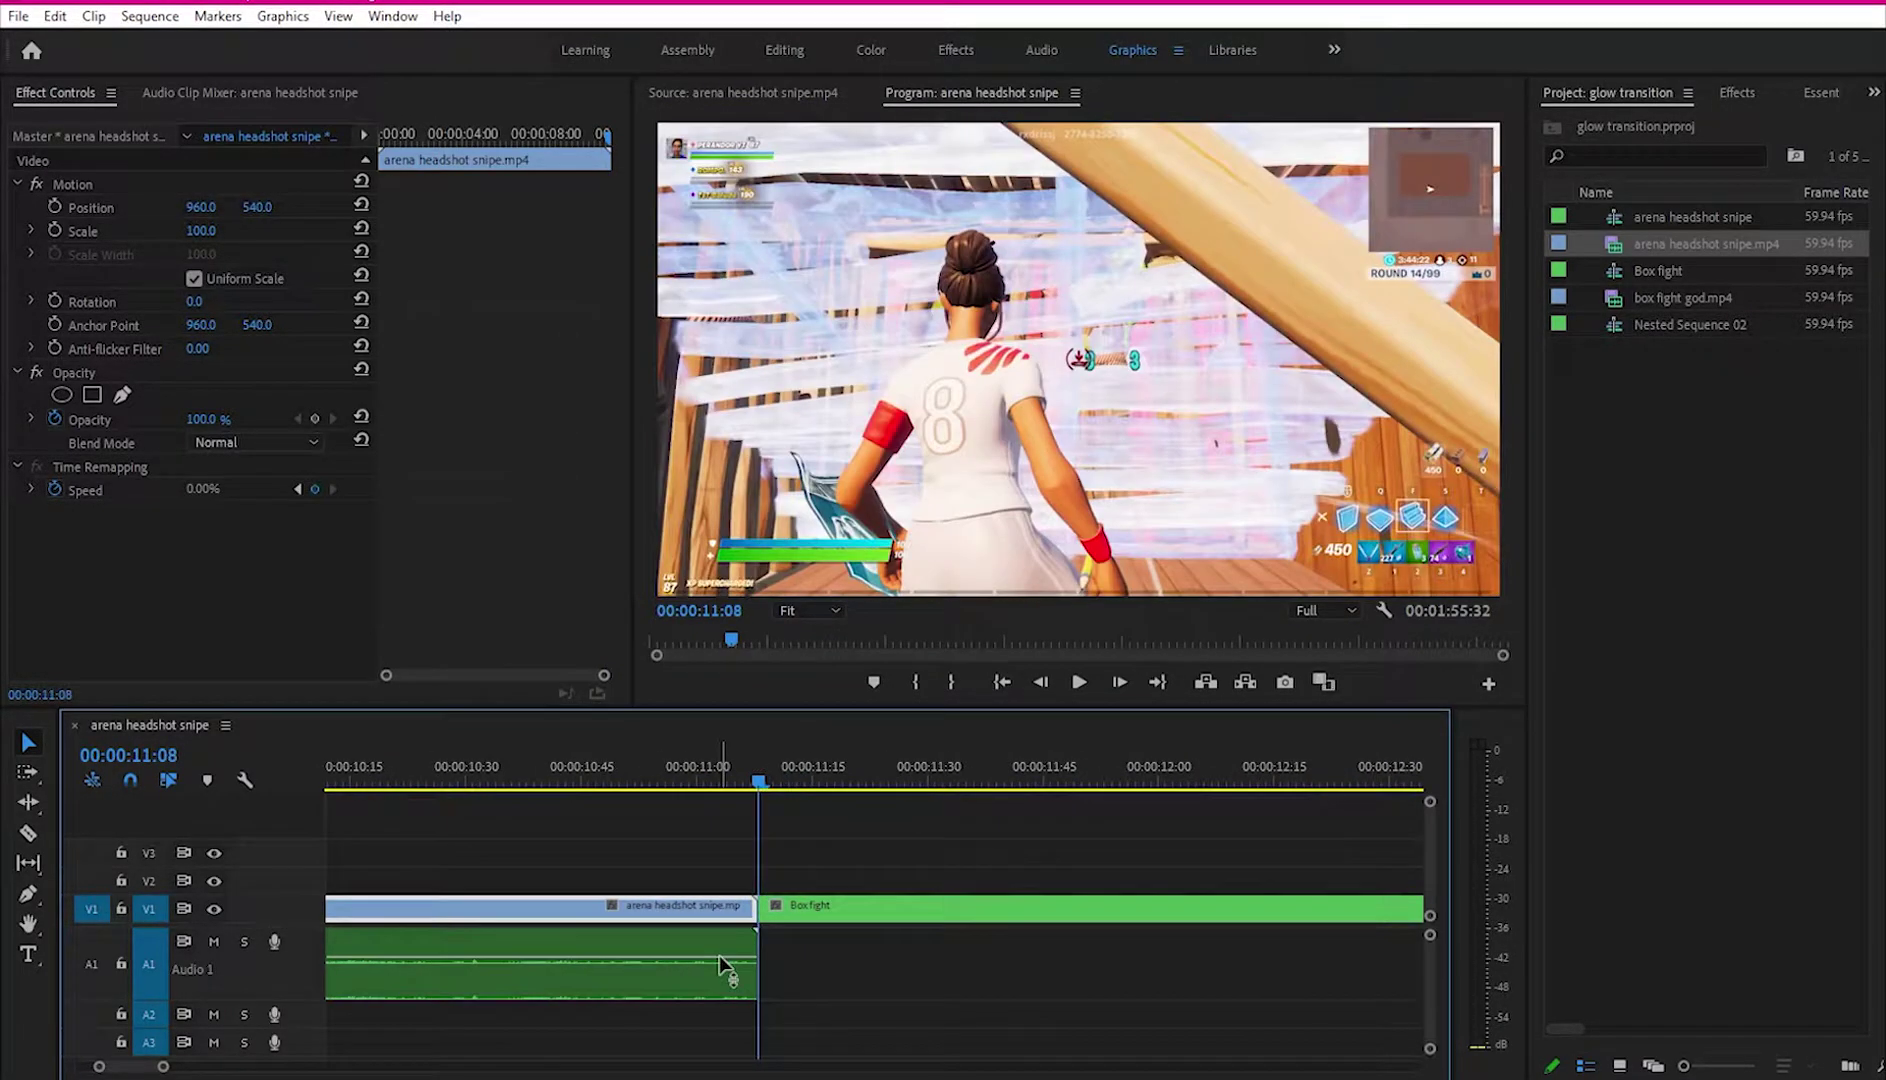
pyautogui.click(160, 757)
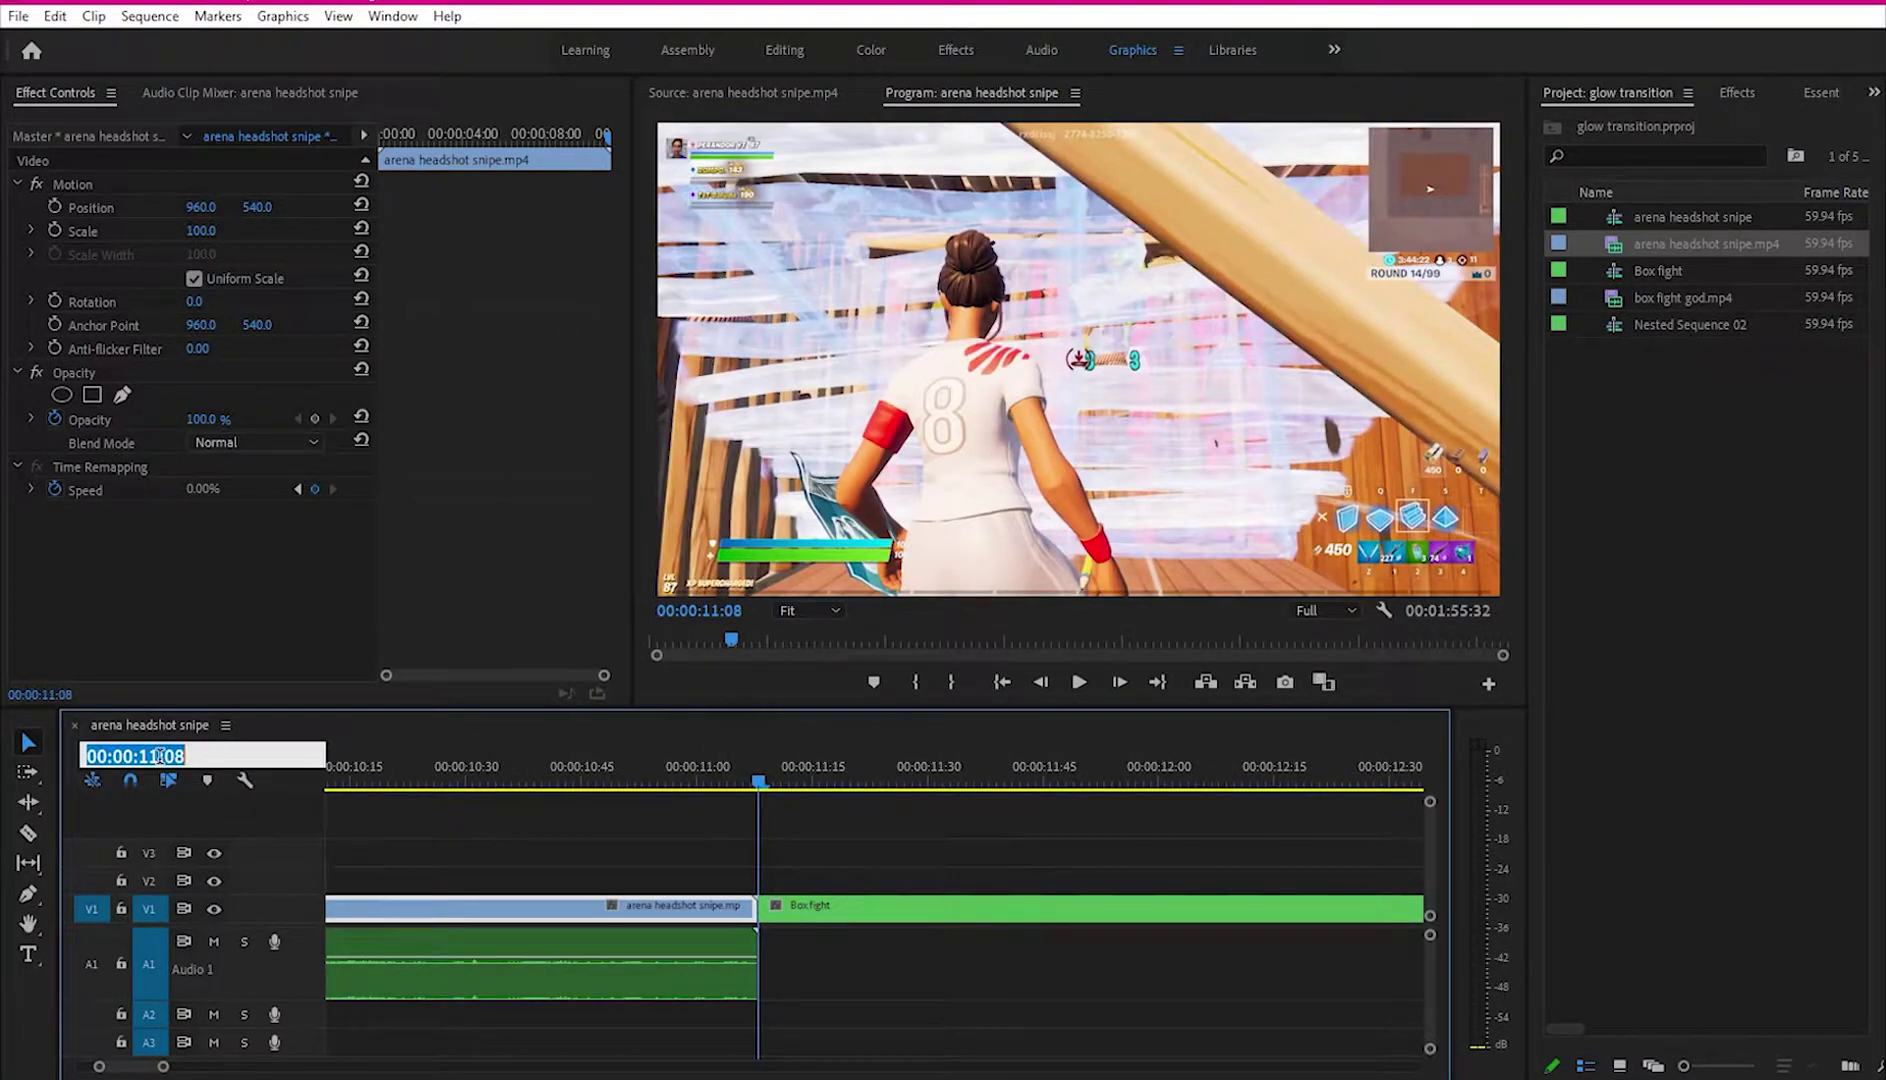
pyautogui.write('-40')
pyautogui.press('Return')
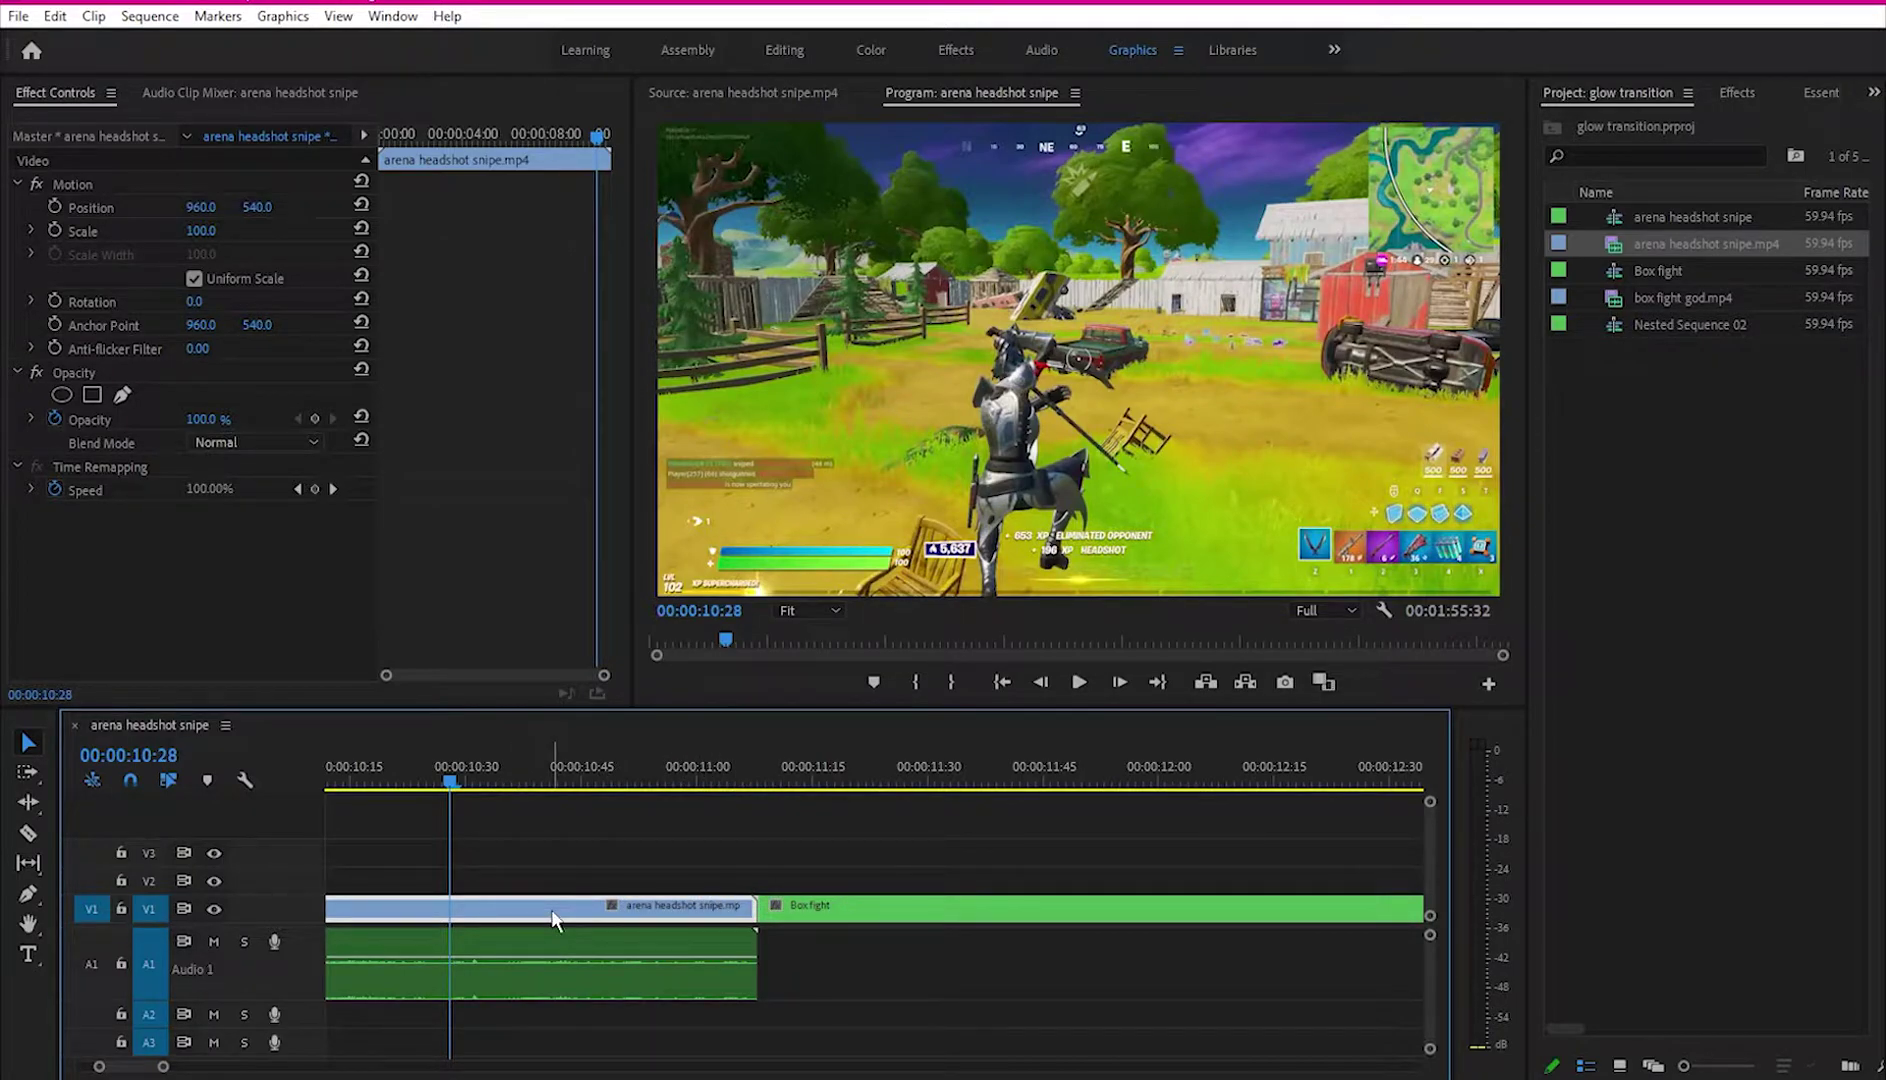
pyautogui.hotkey('ctrl', 'k')
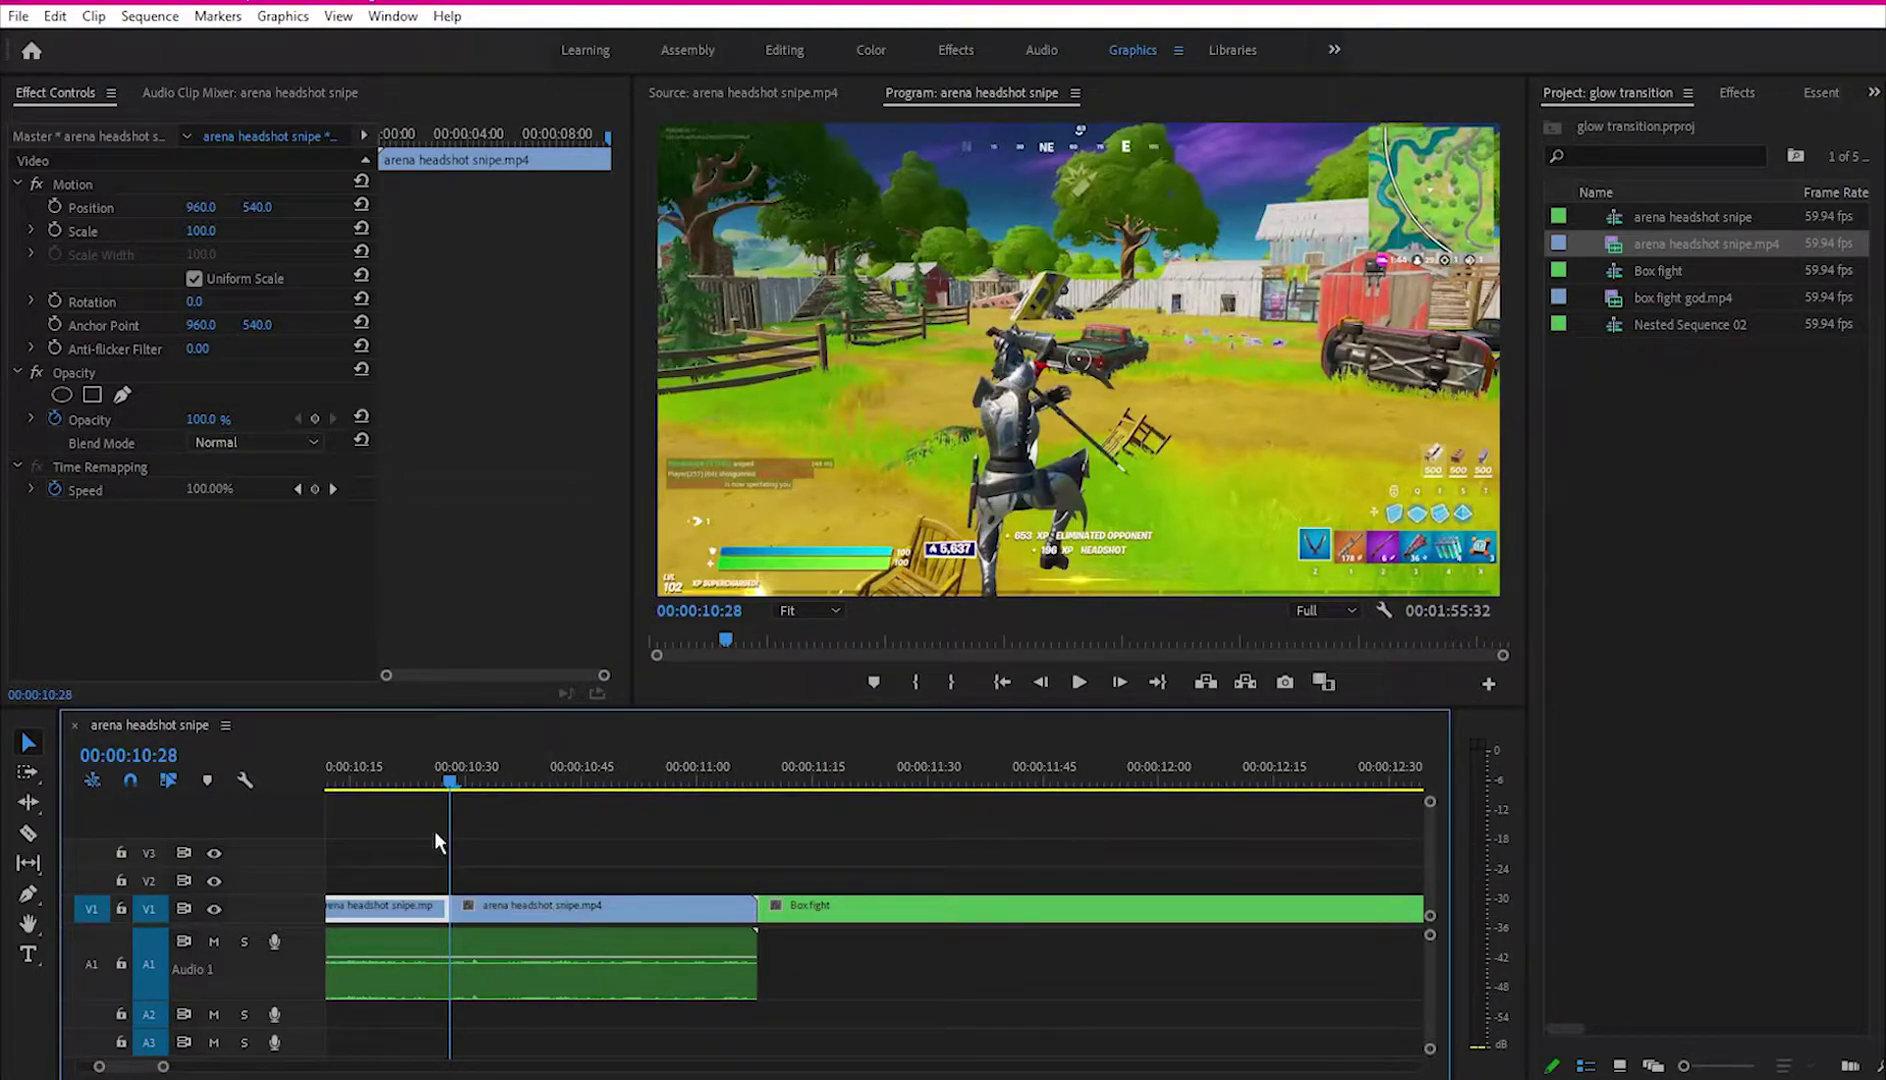
# Step: Duplicate the Box fight clip onto tracks V2 and V3
pyautogui.moveTo(628, 790); pyautogui.dragTo(788, 787)
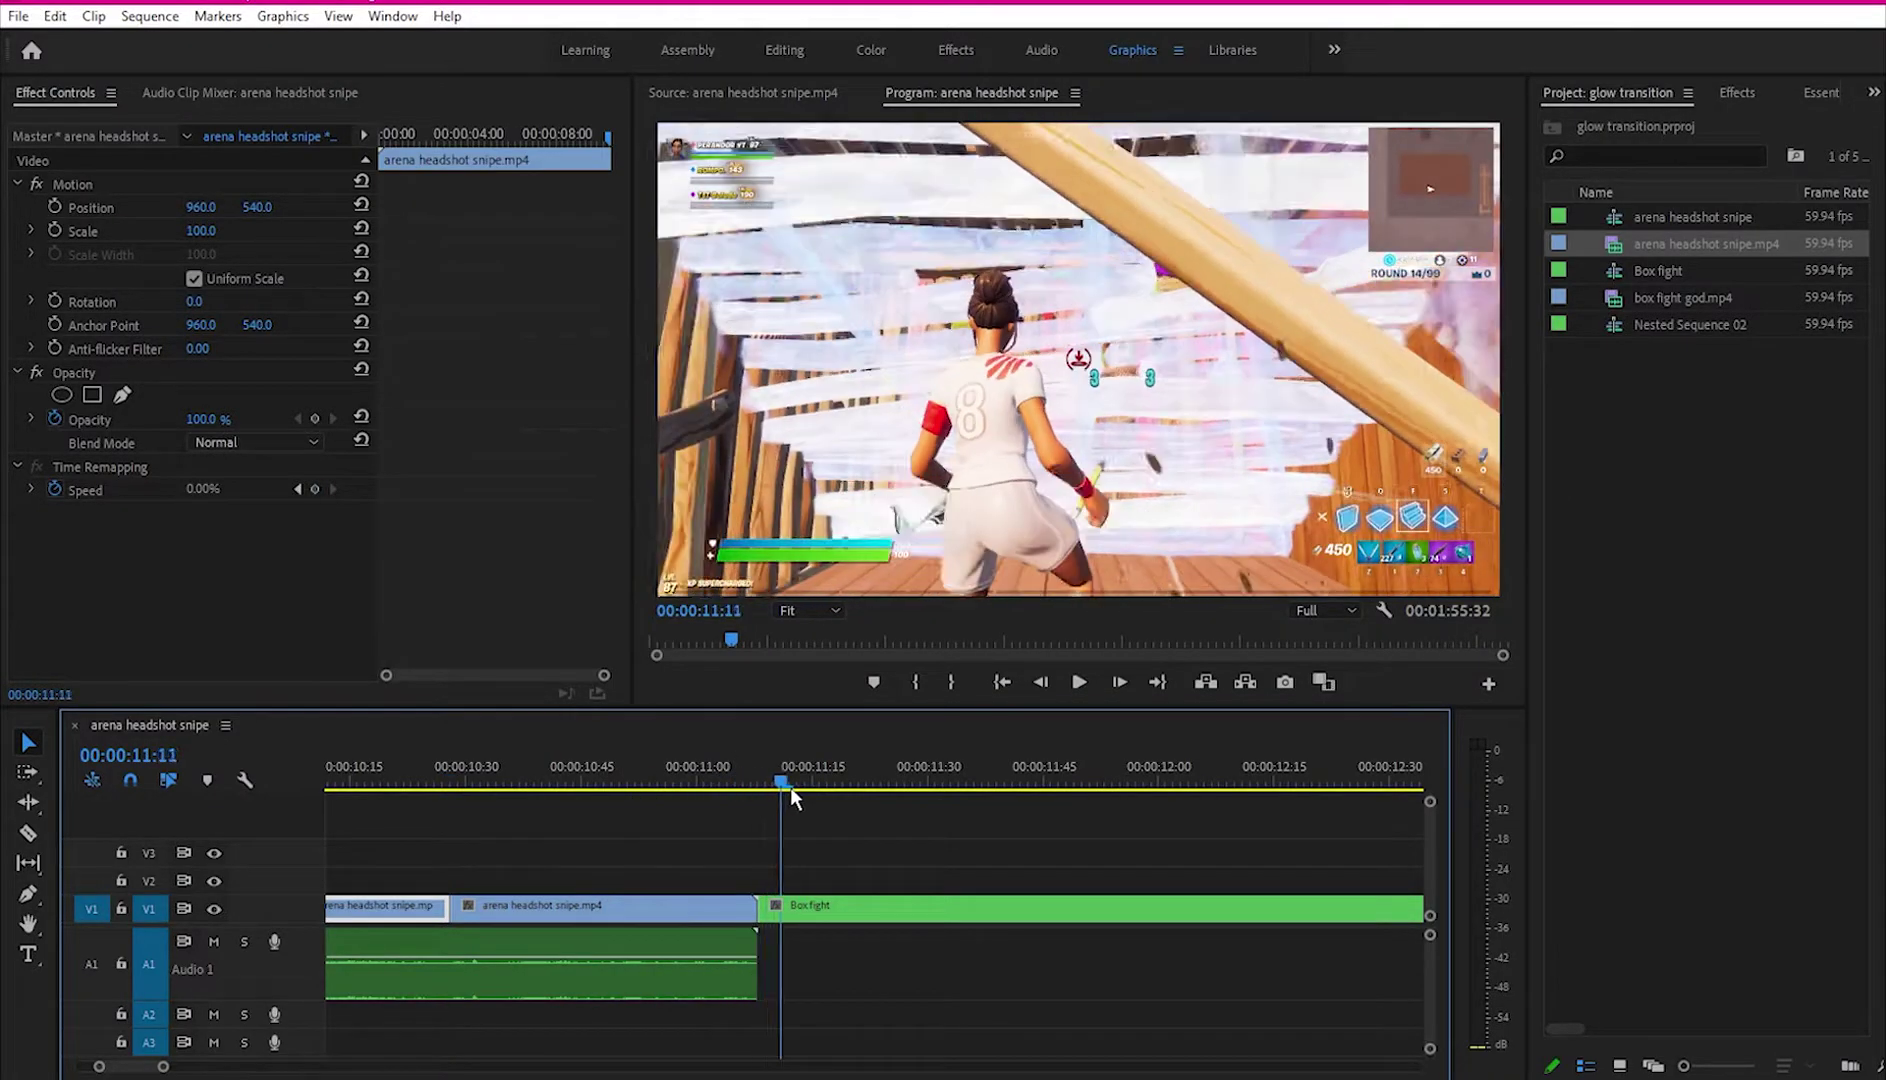
pyautogui.click(860, 908)
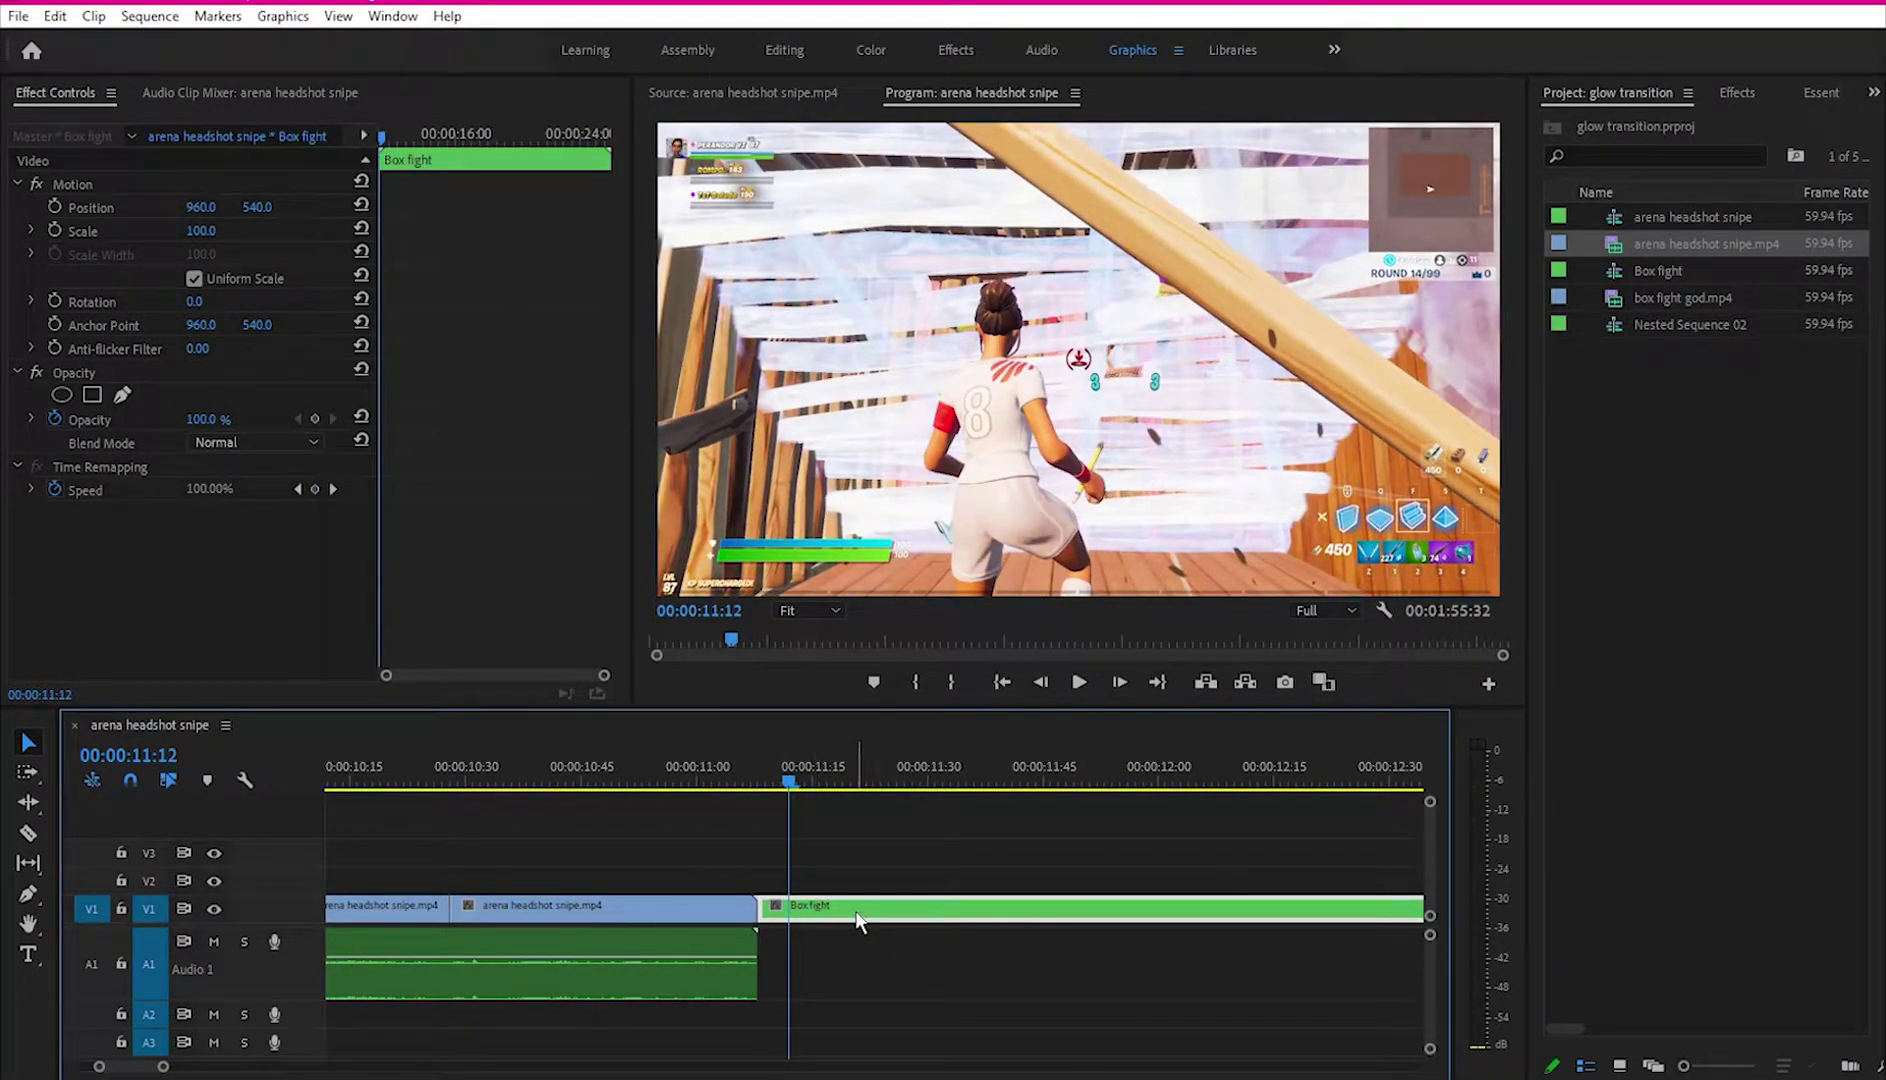
pyautogui.moveTo(856, 918); pyautogui.dragTo(855, 881)
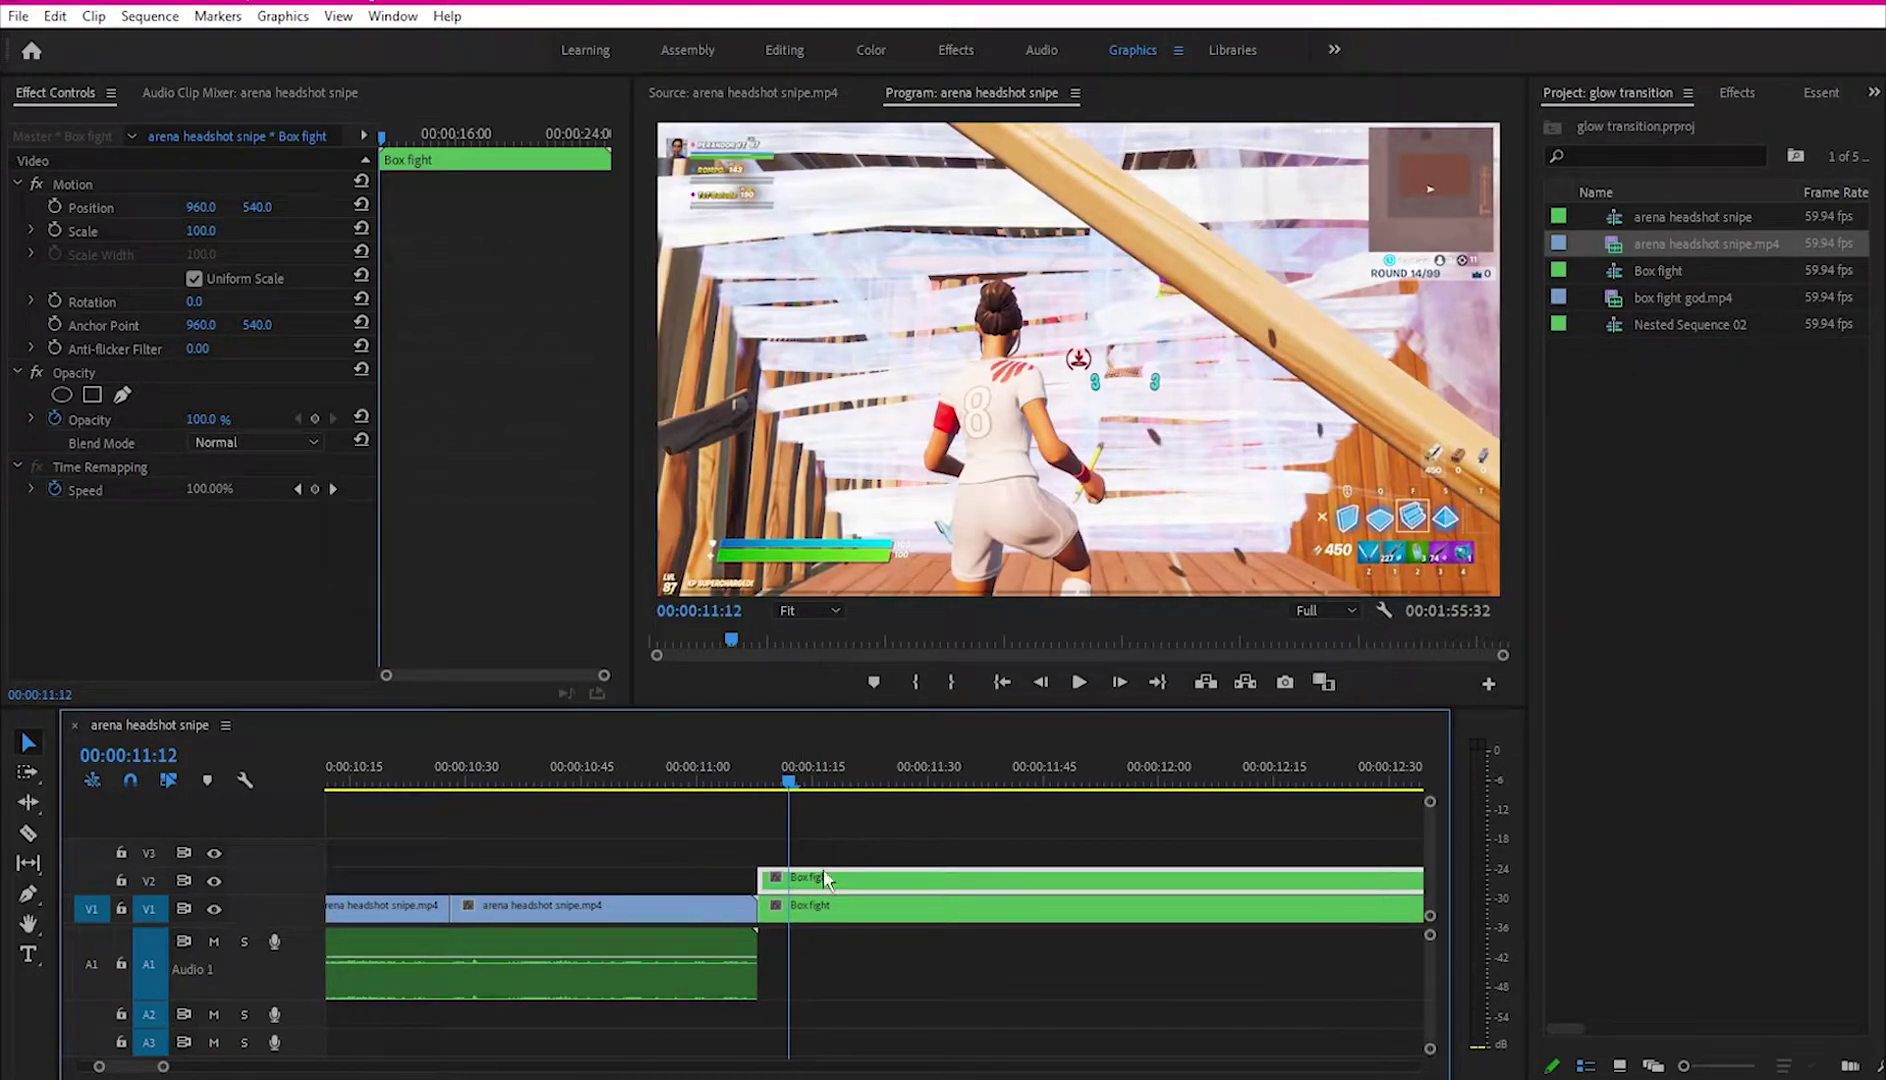
pyautogui.moveTo(834, 876); pyautogui.dragTo(816, 849)
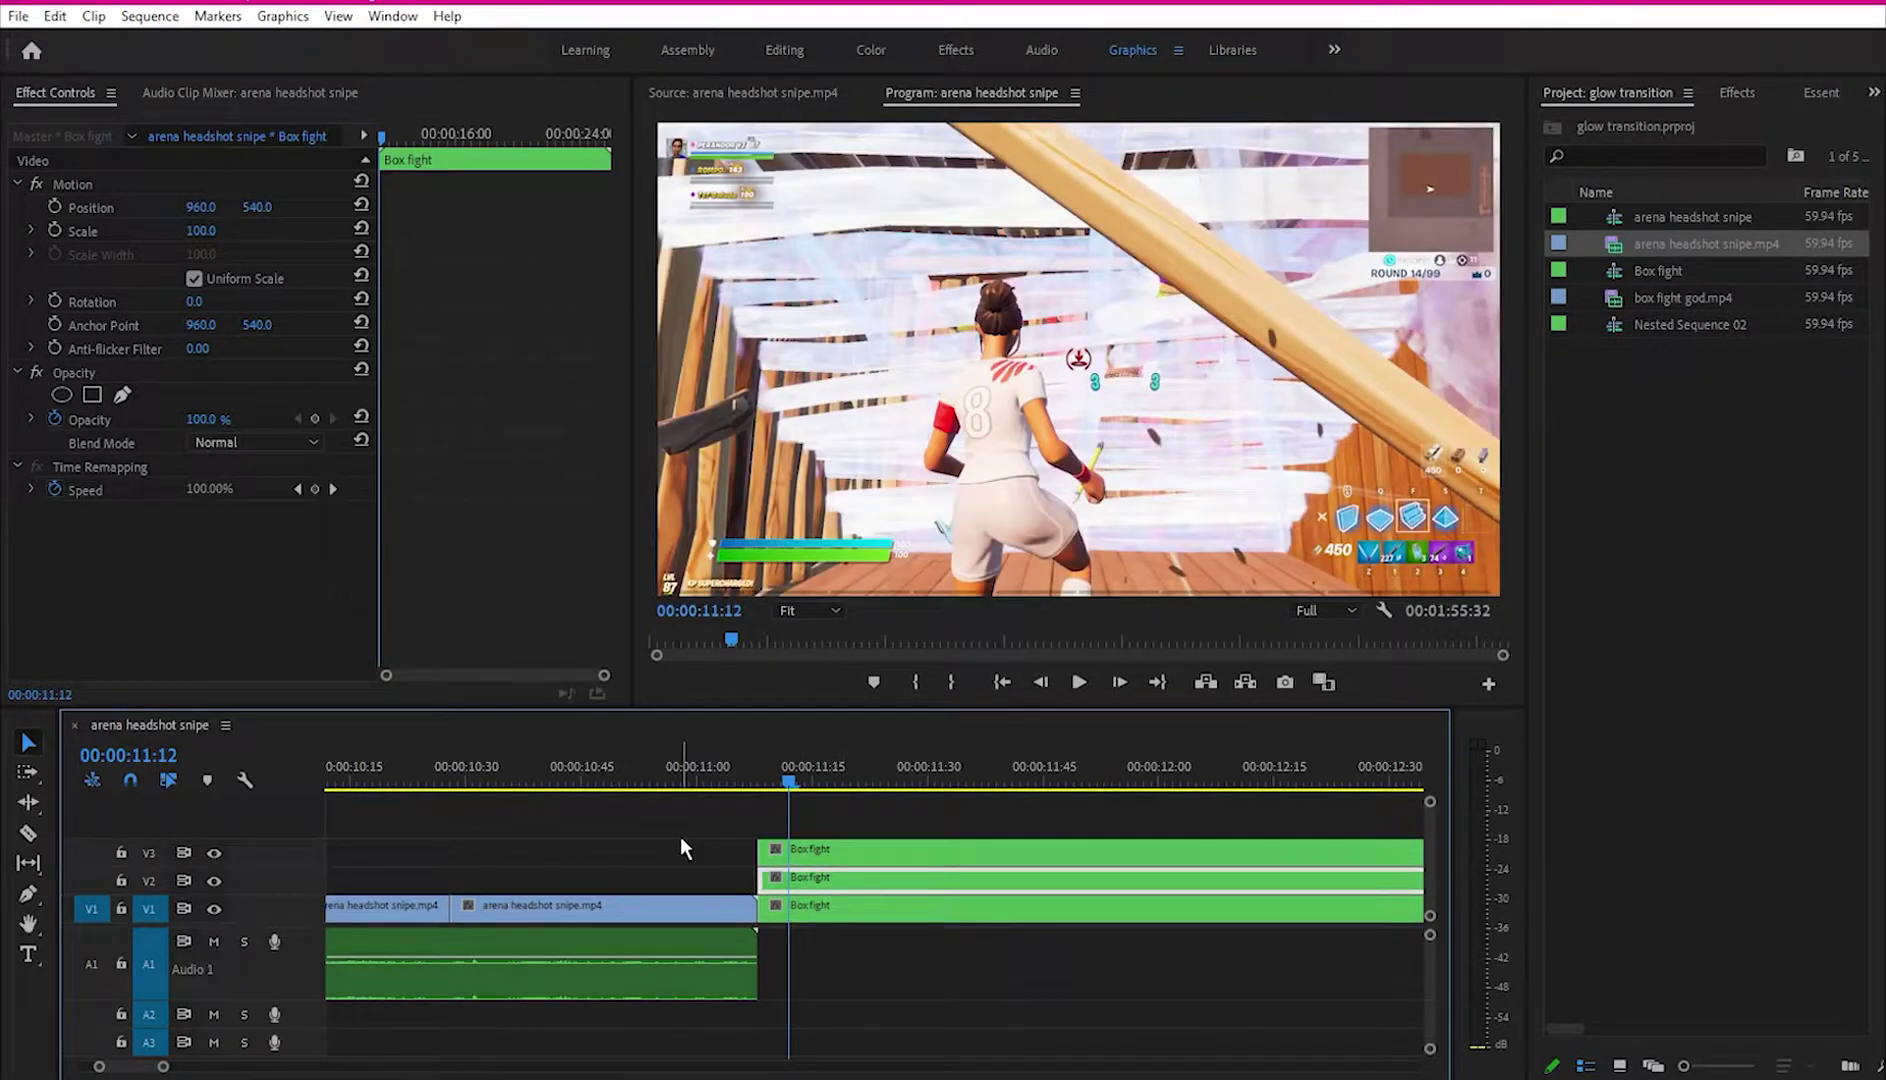
# Step: Align the stacked Box fight copies to start at the 10:28 split
pyautogui.moveTo(701, 849); pyautogui.dragTo(849, 918)
pyautogui.click(780, 880)
pyautogui.moveTo(715, 850); pyautogui.dragTo(557, 852)
pyautogui.click(697, 785)
pyautogui.click(451, 790)
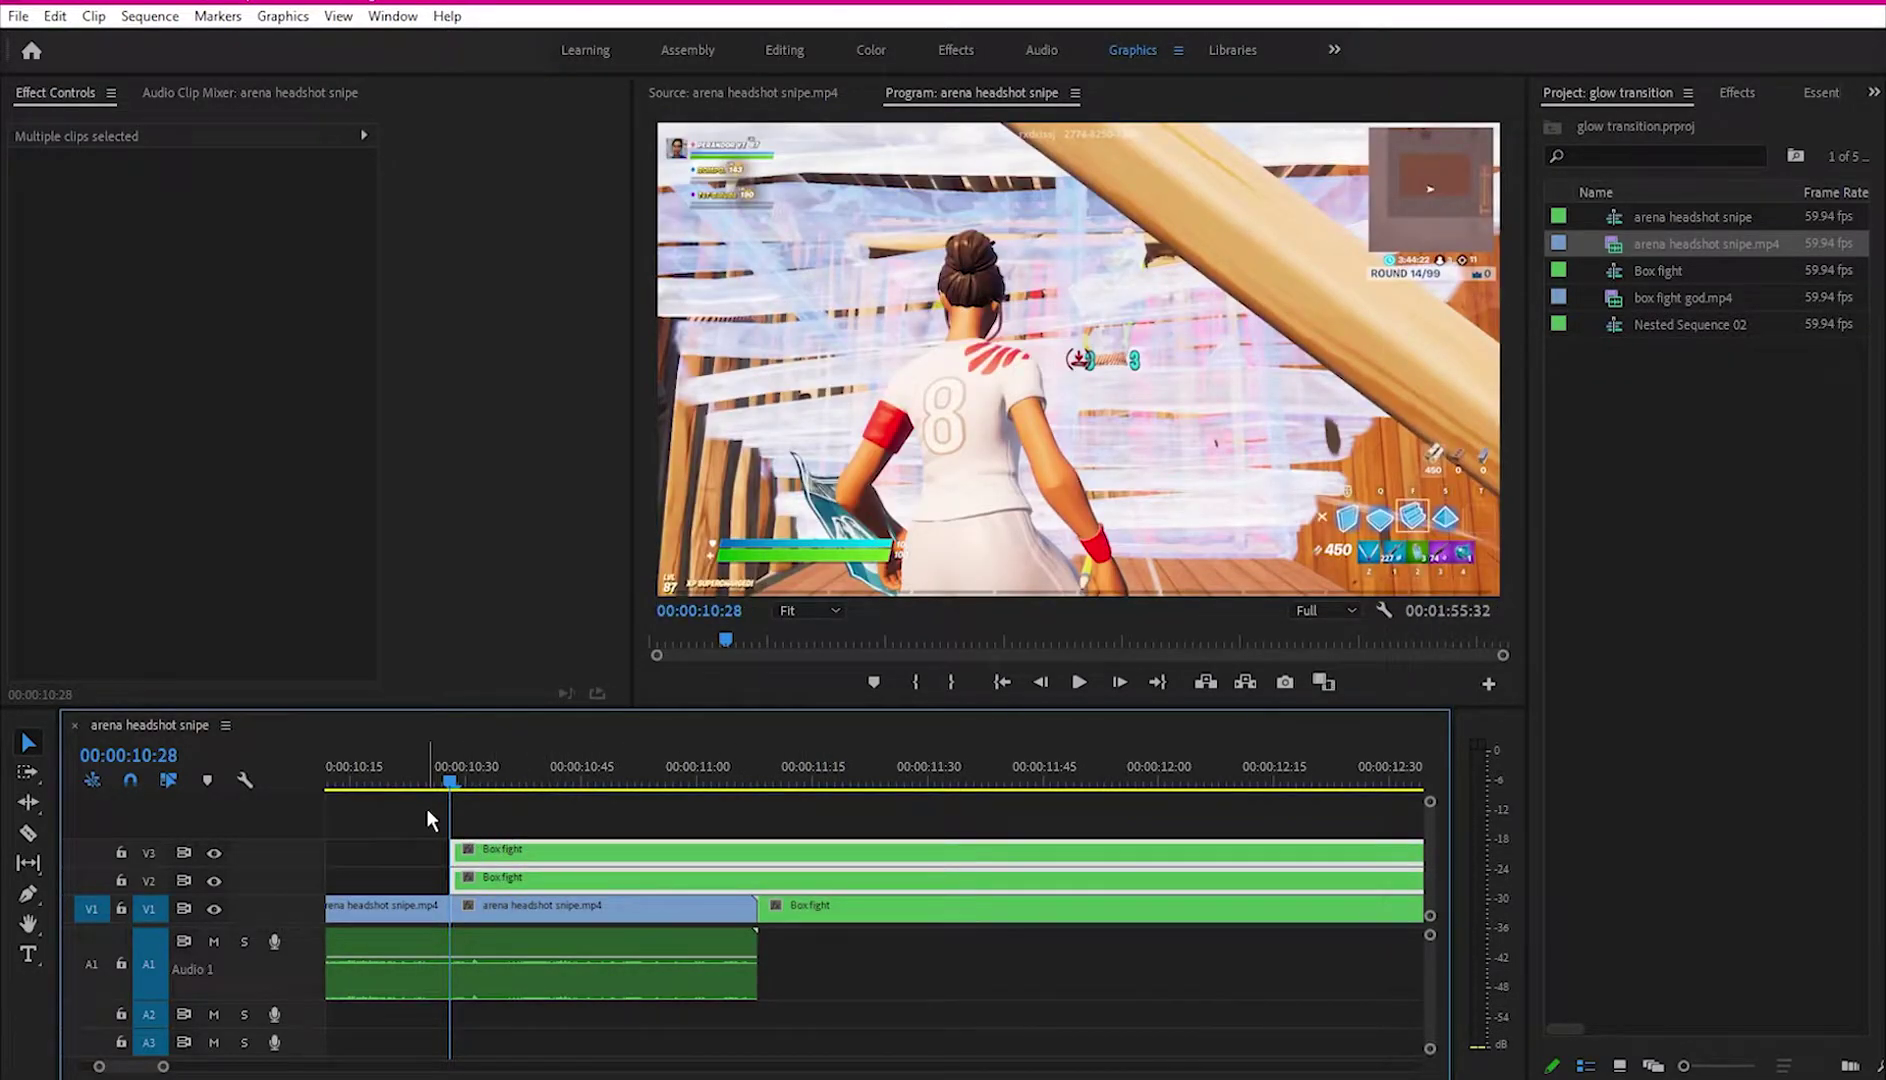
# Step: Select the V3 Box fight copy and set the Program monitor to 25%
pyautogui.click(538, 836)
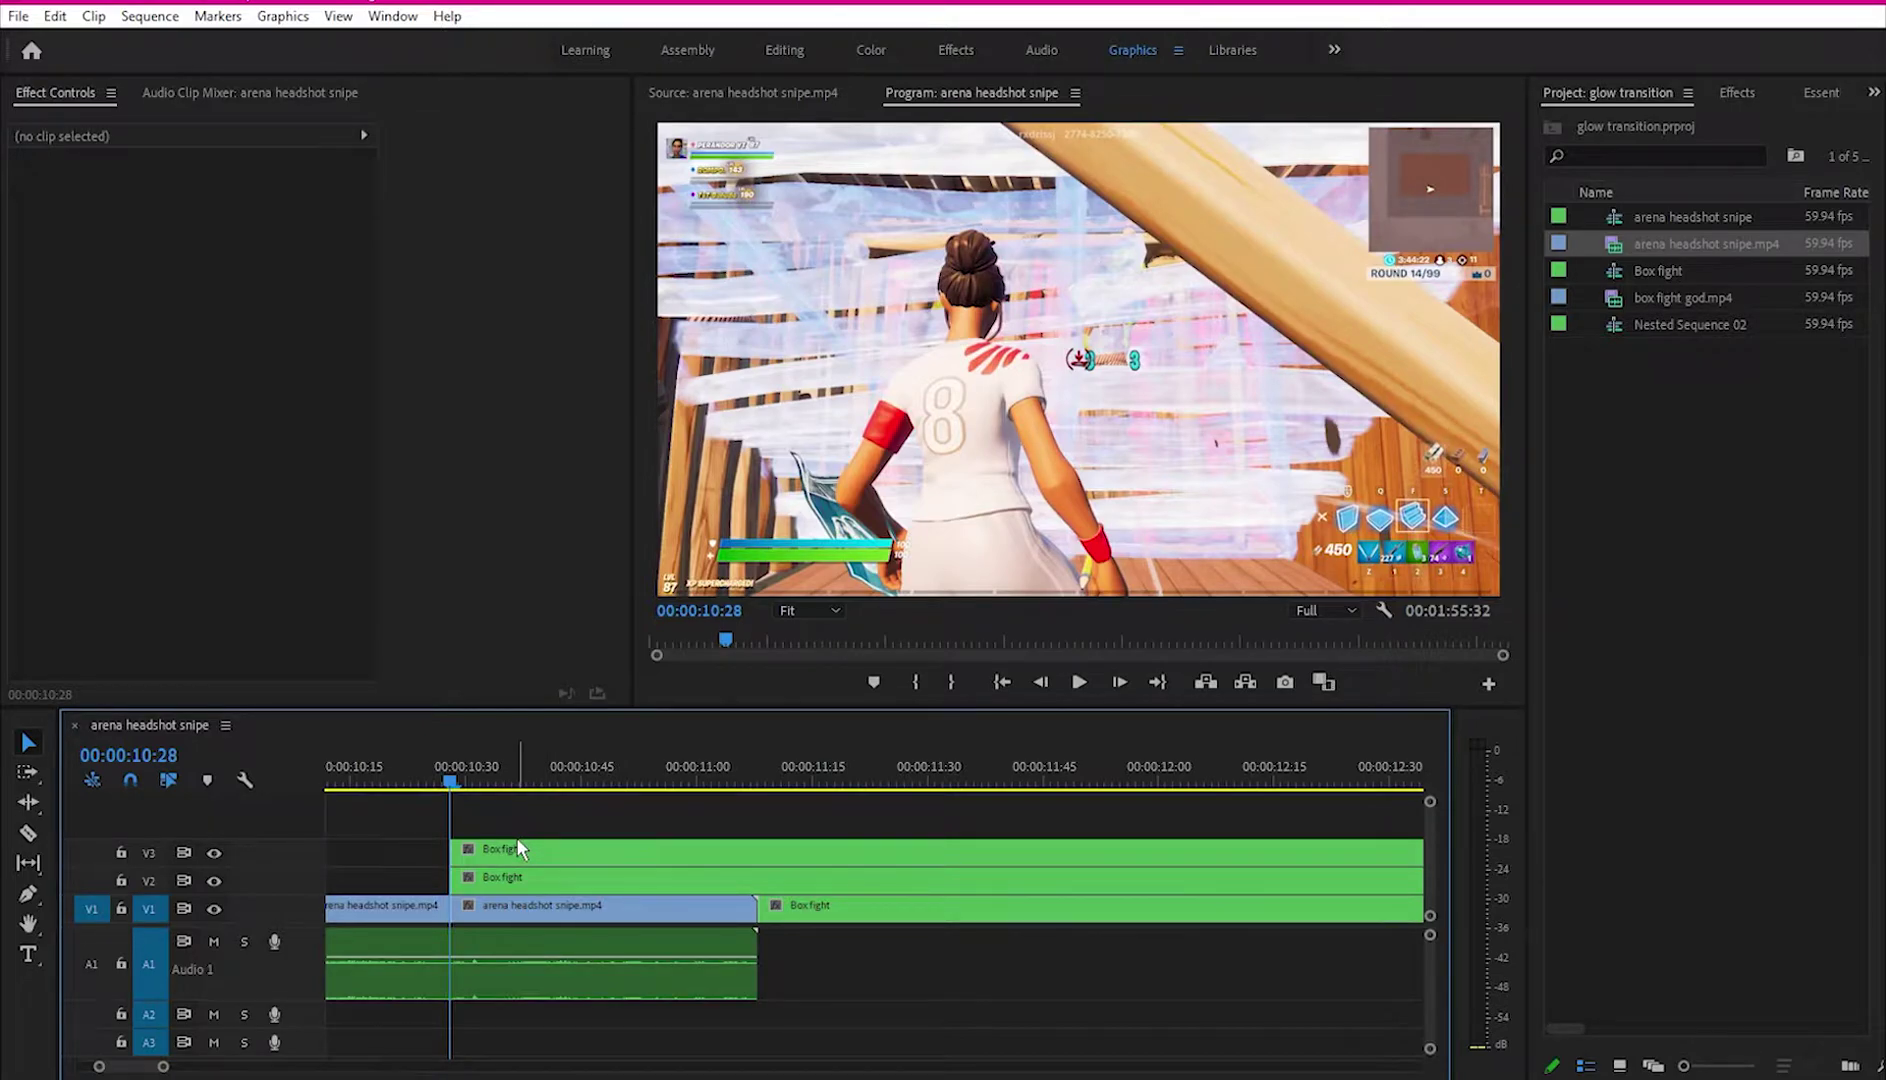
pyautogui.click(518, 848)
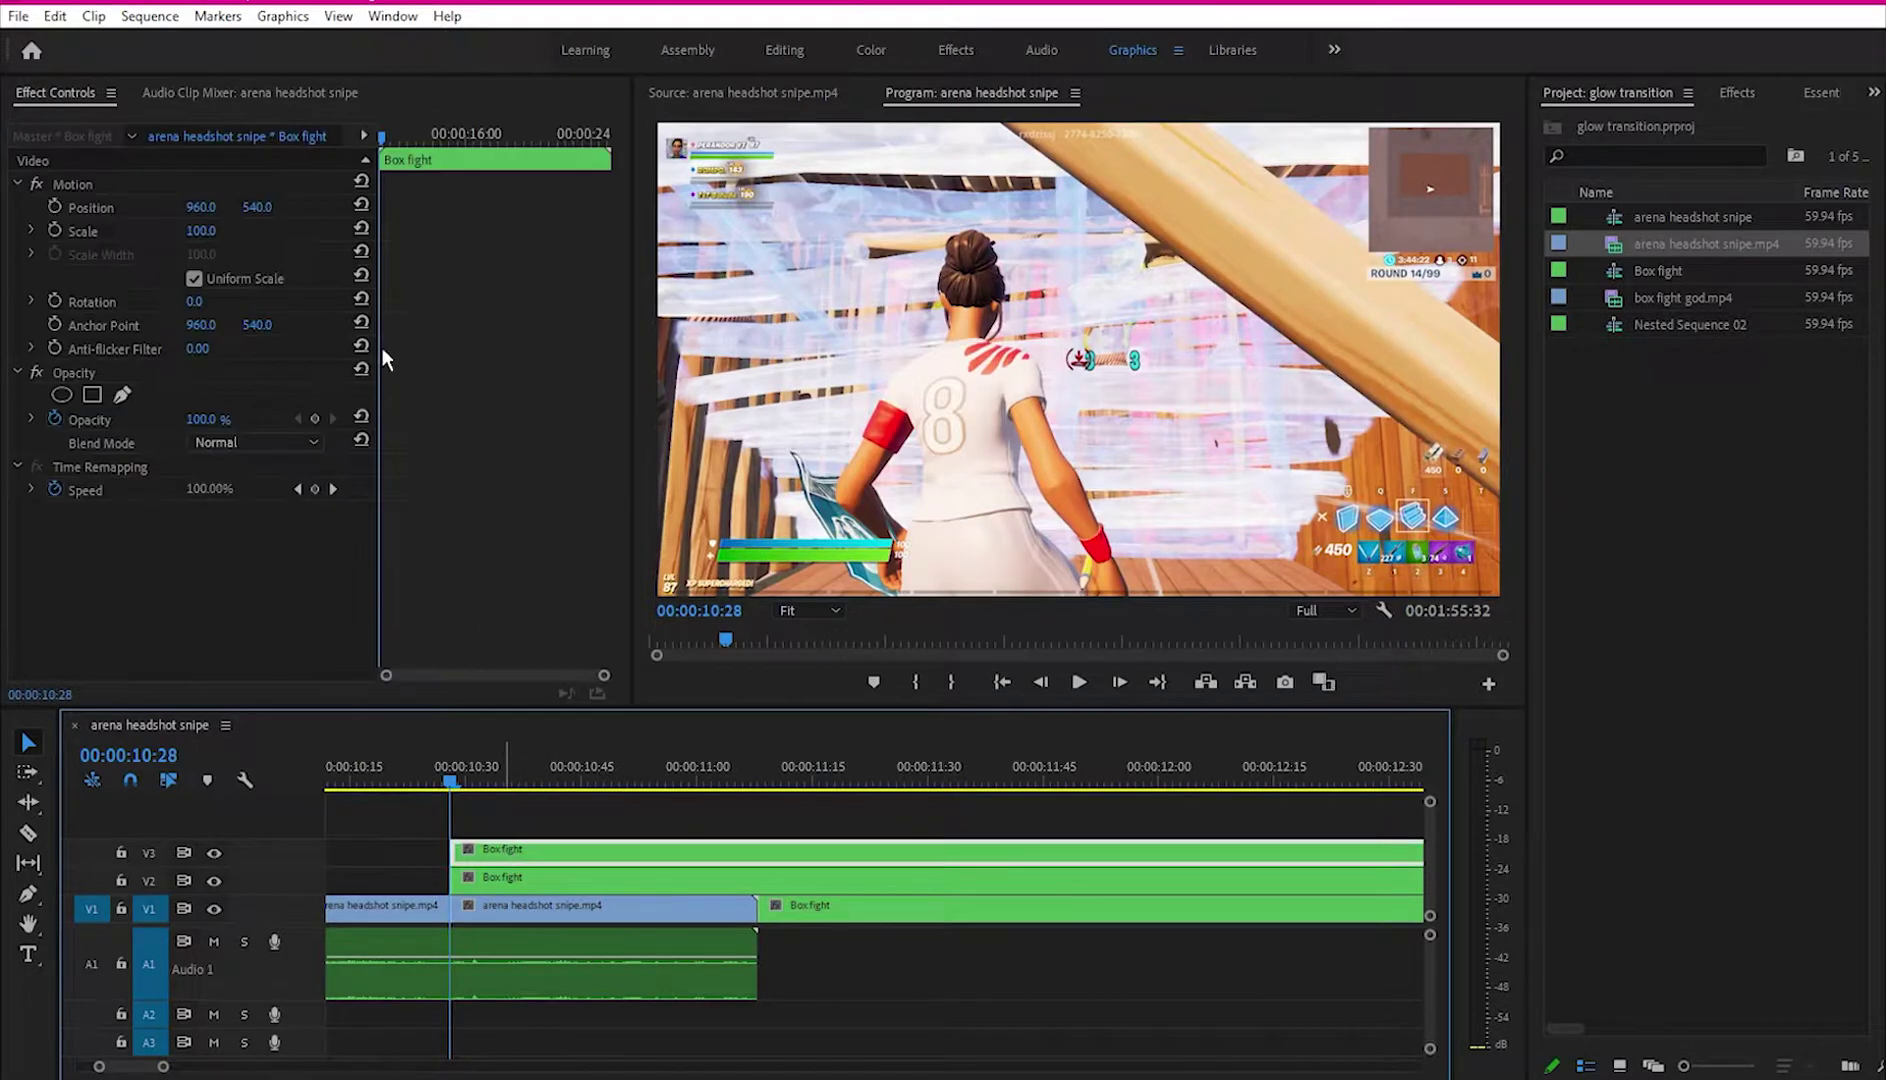
pyautogui.click(790, 611)
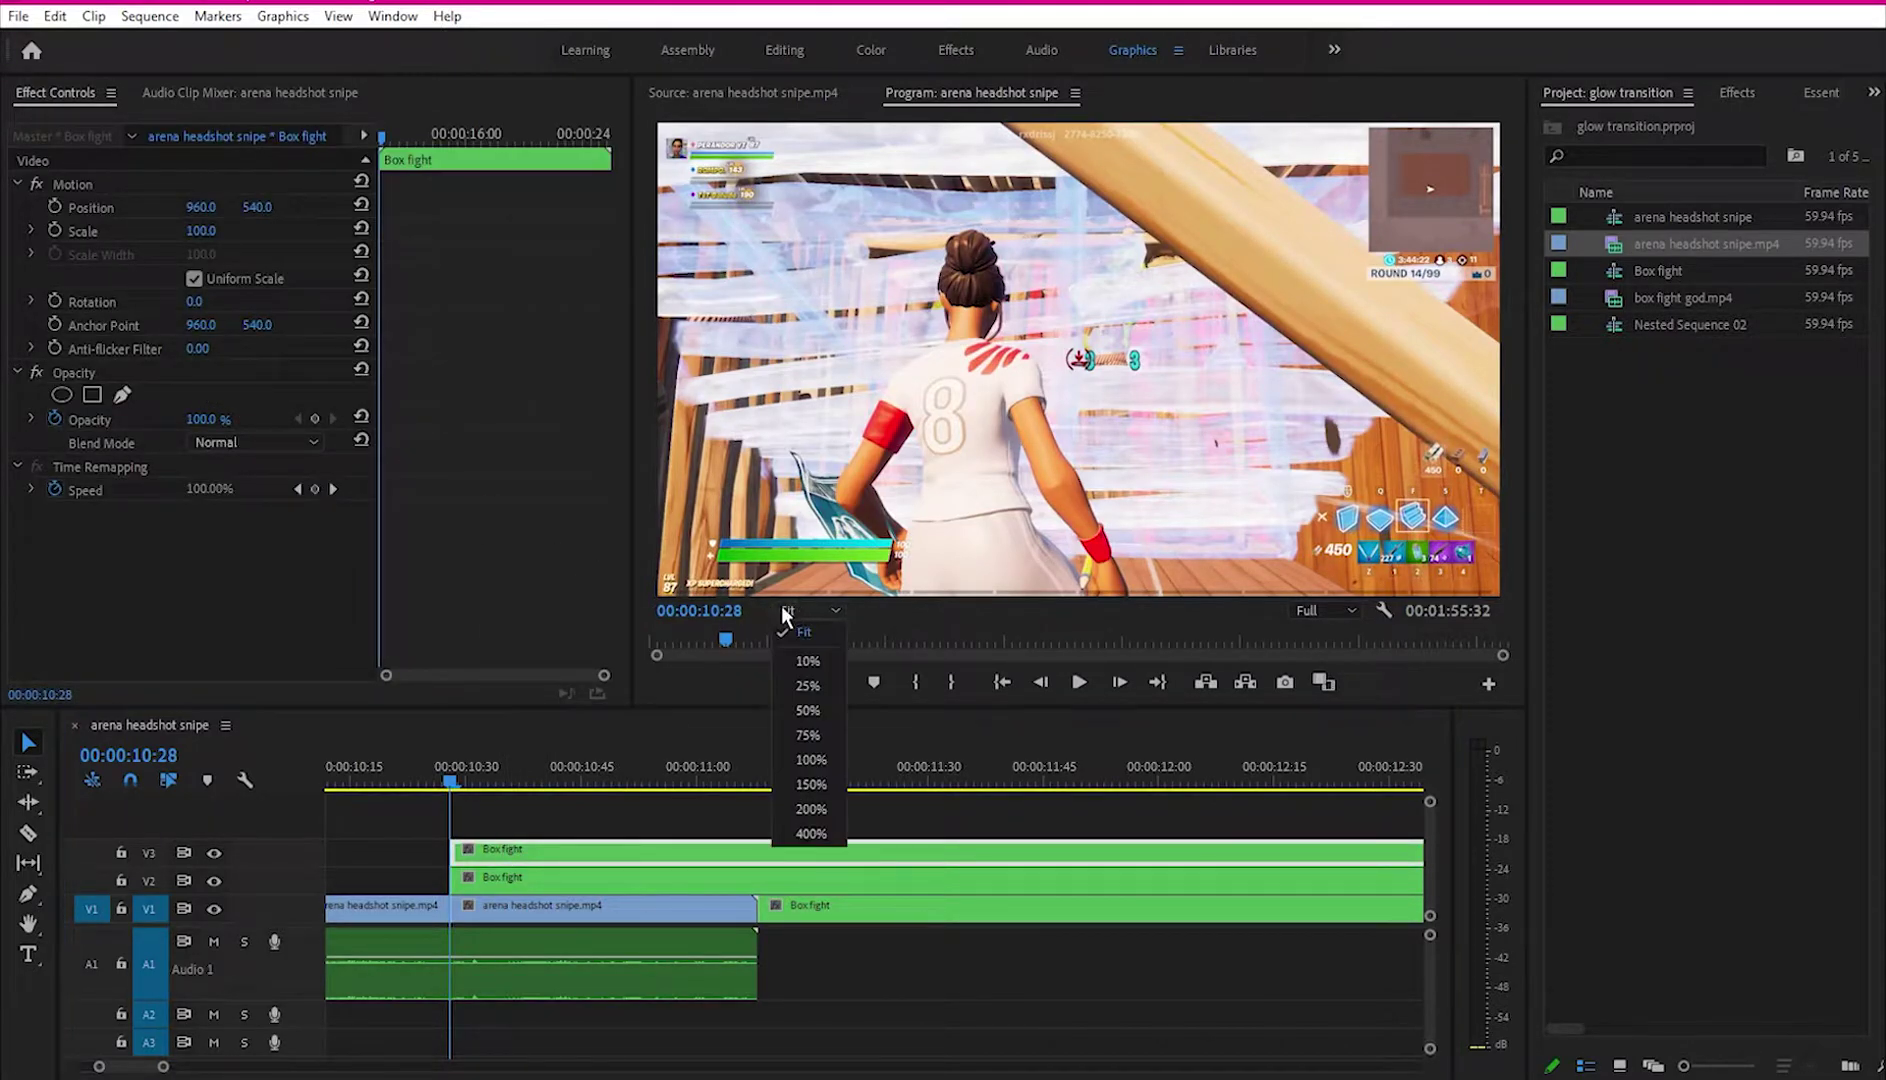
pyautogui.click(808, 687)
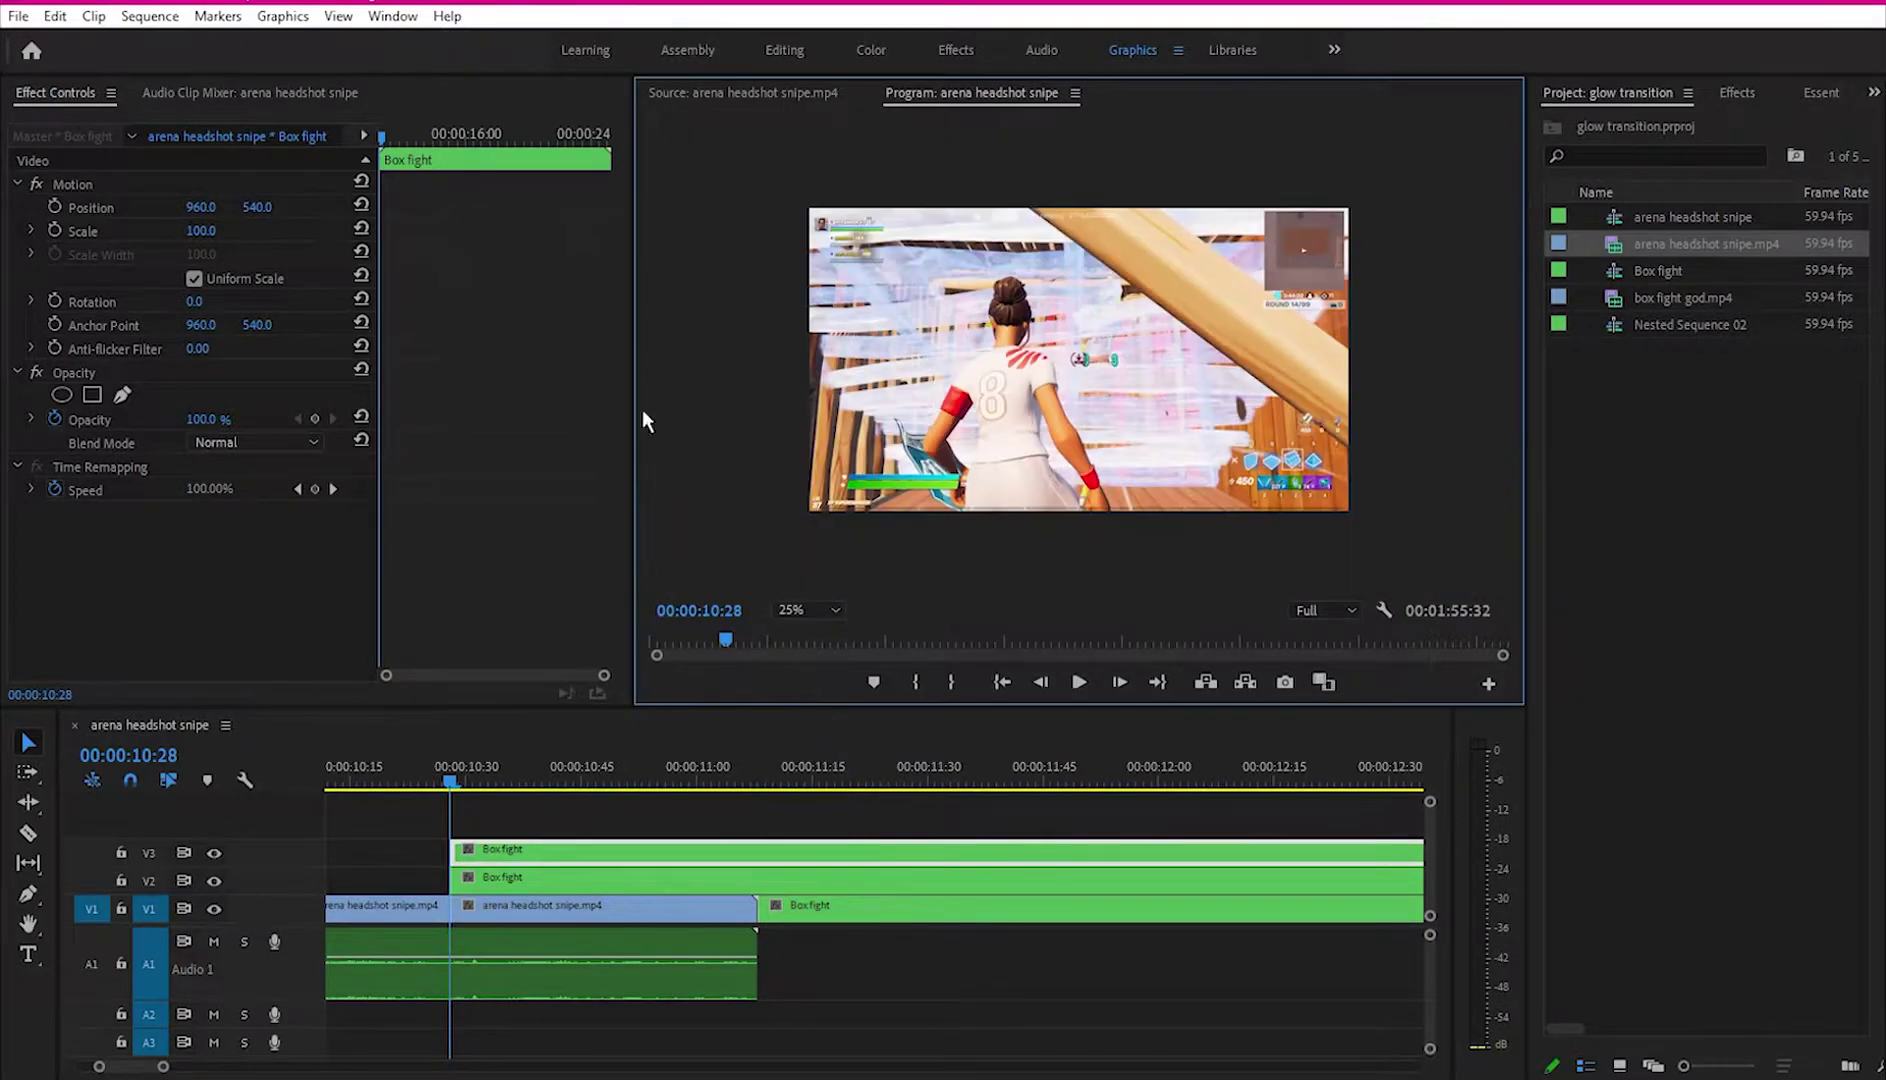
# Step: Draw a four-point diagonal opacity mask over the upper-left half with feather 0
pyautogui.click(123, 395)
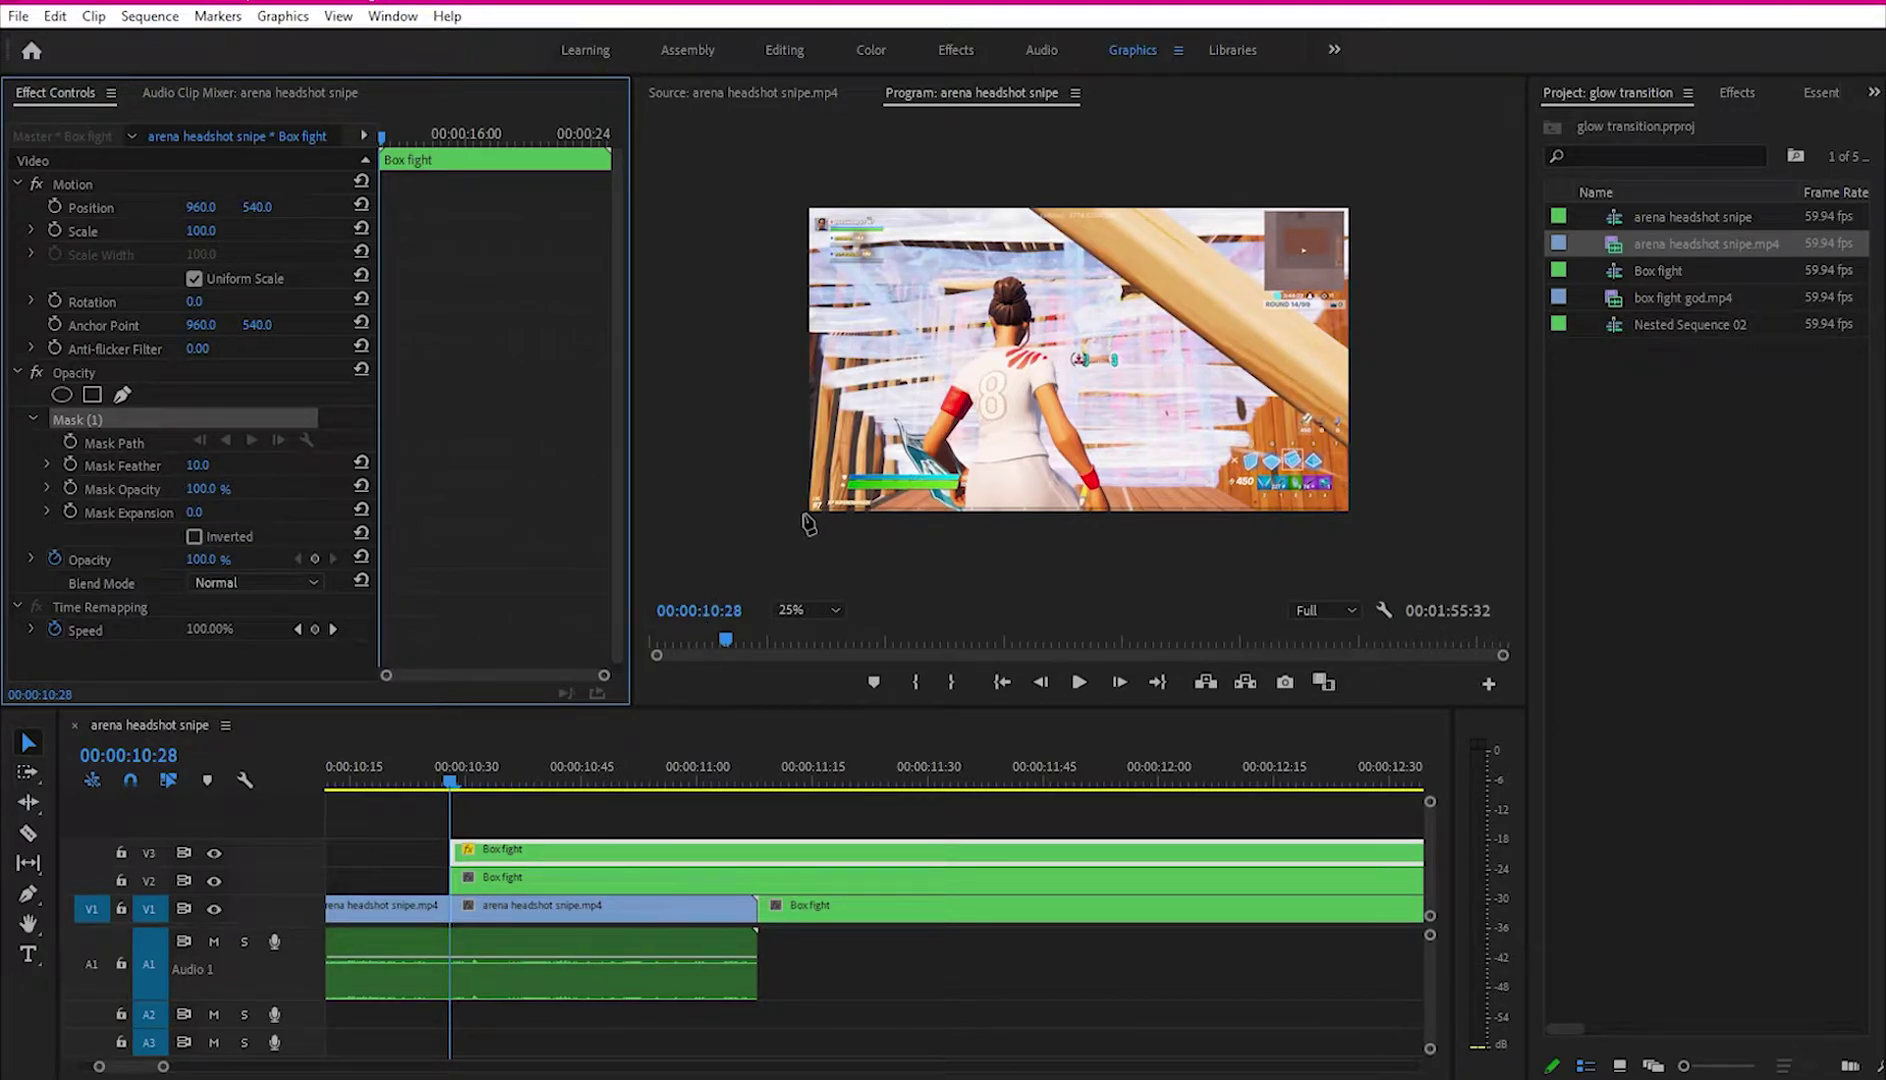
pyautogui.click(805, 515)
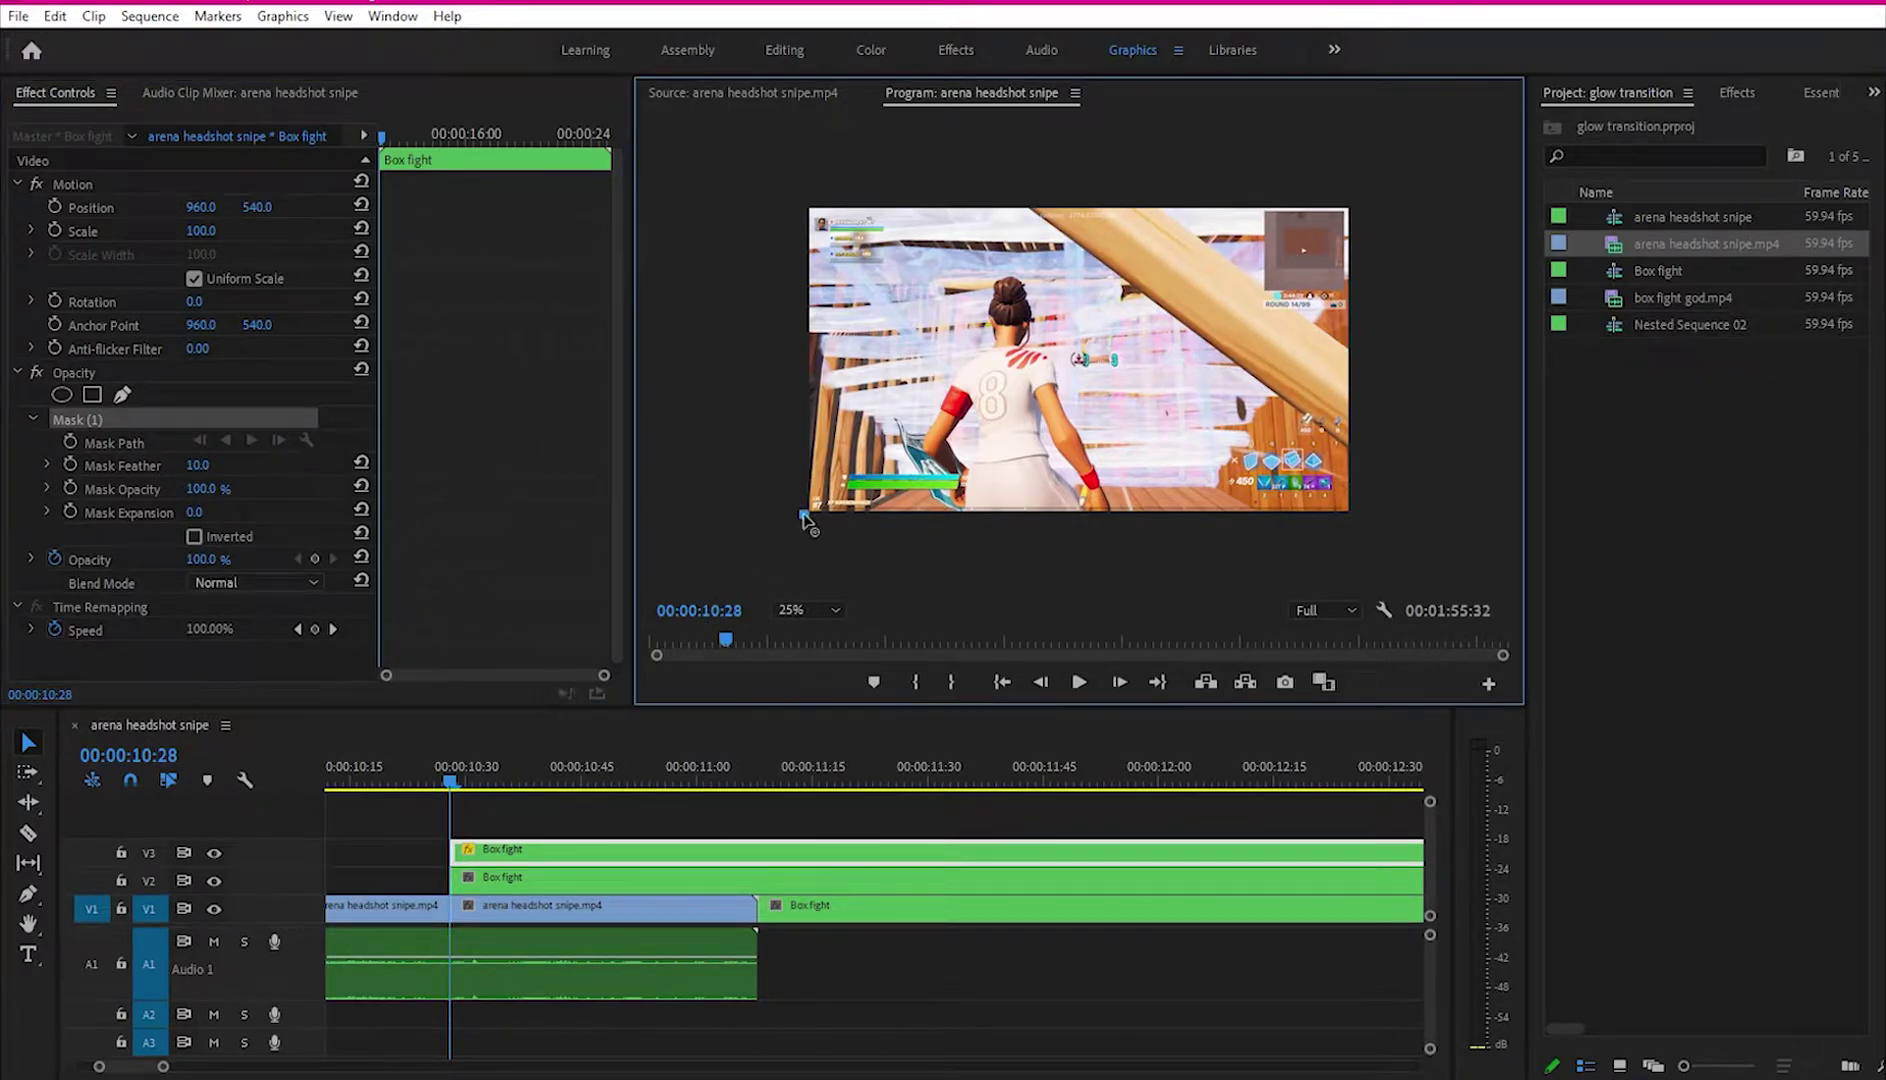
pyautogui.click(1366, 197)
pyautogui.click(747, 168)
pyautogui.click(769, 542)
pyautogui.click(806, 516)
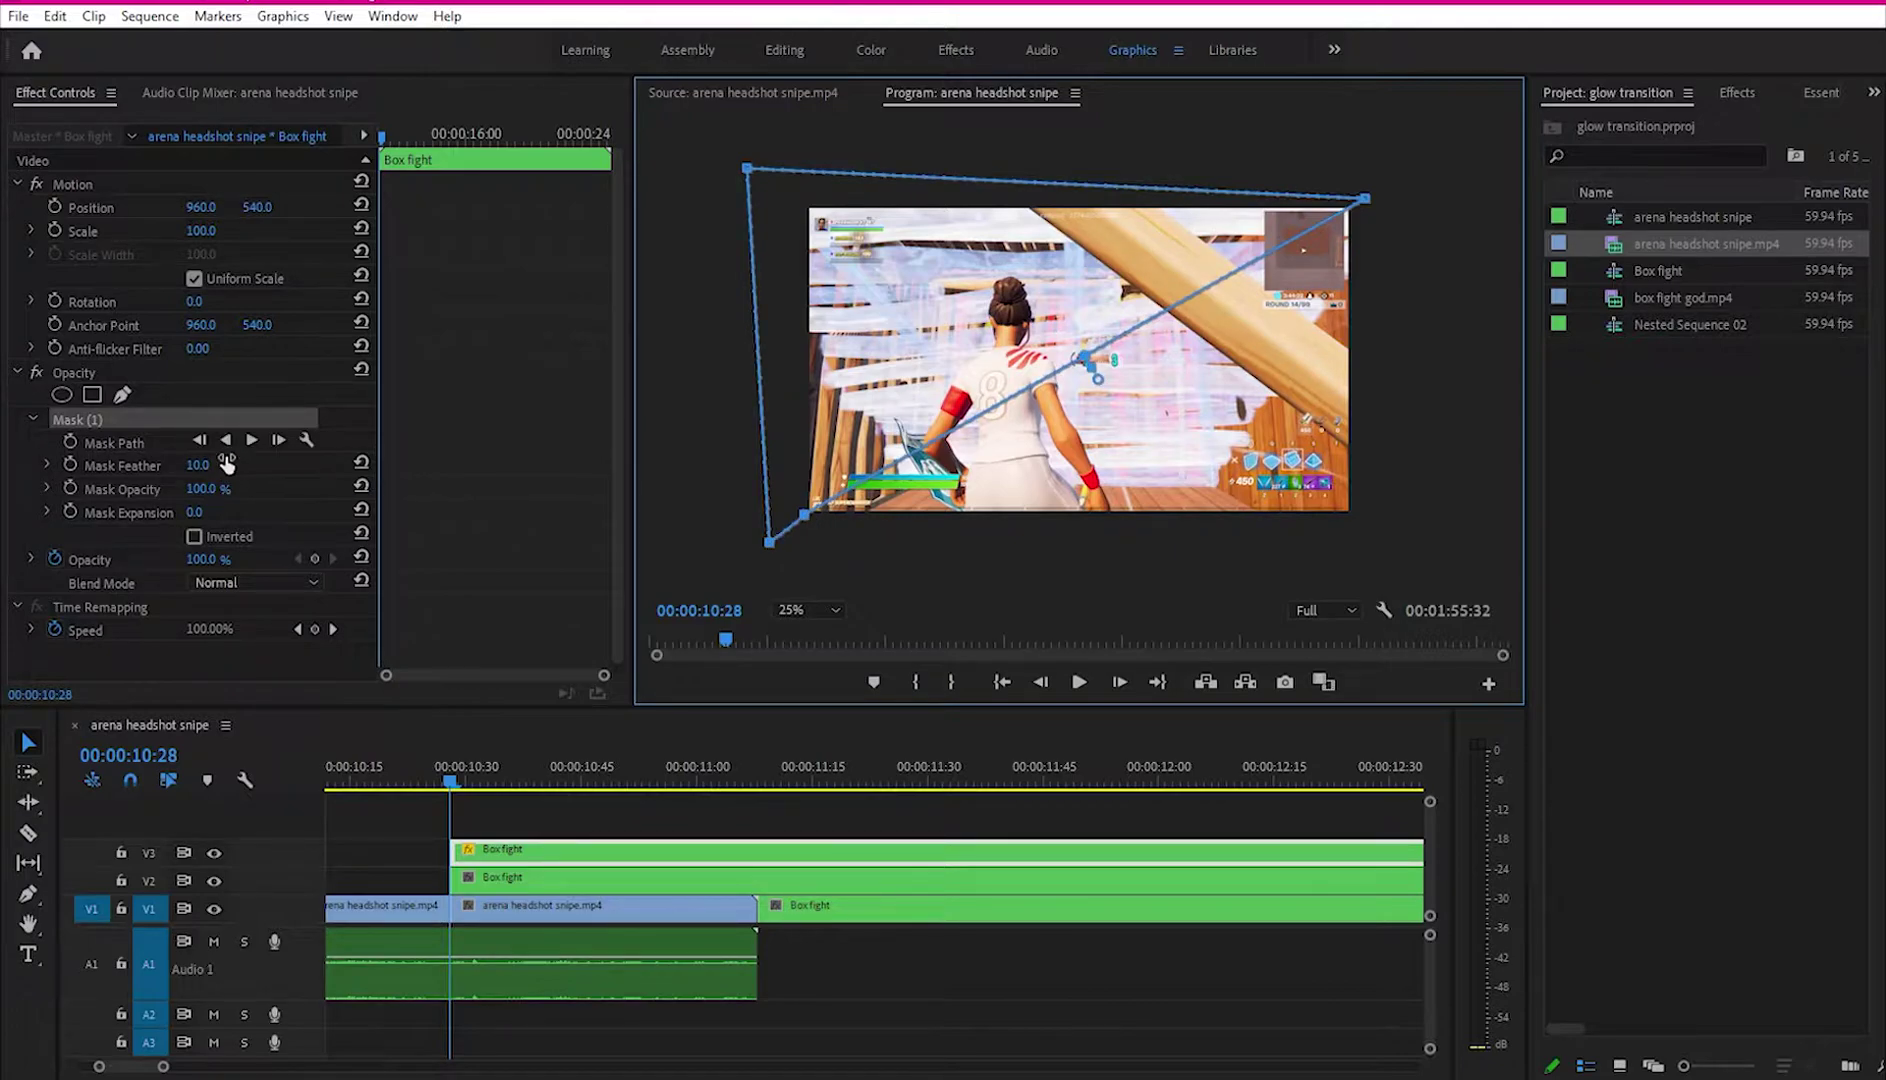
pyautogui.moveTo(205, 466); pyautogui.dragTo(160, 467)
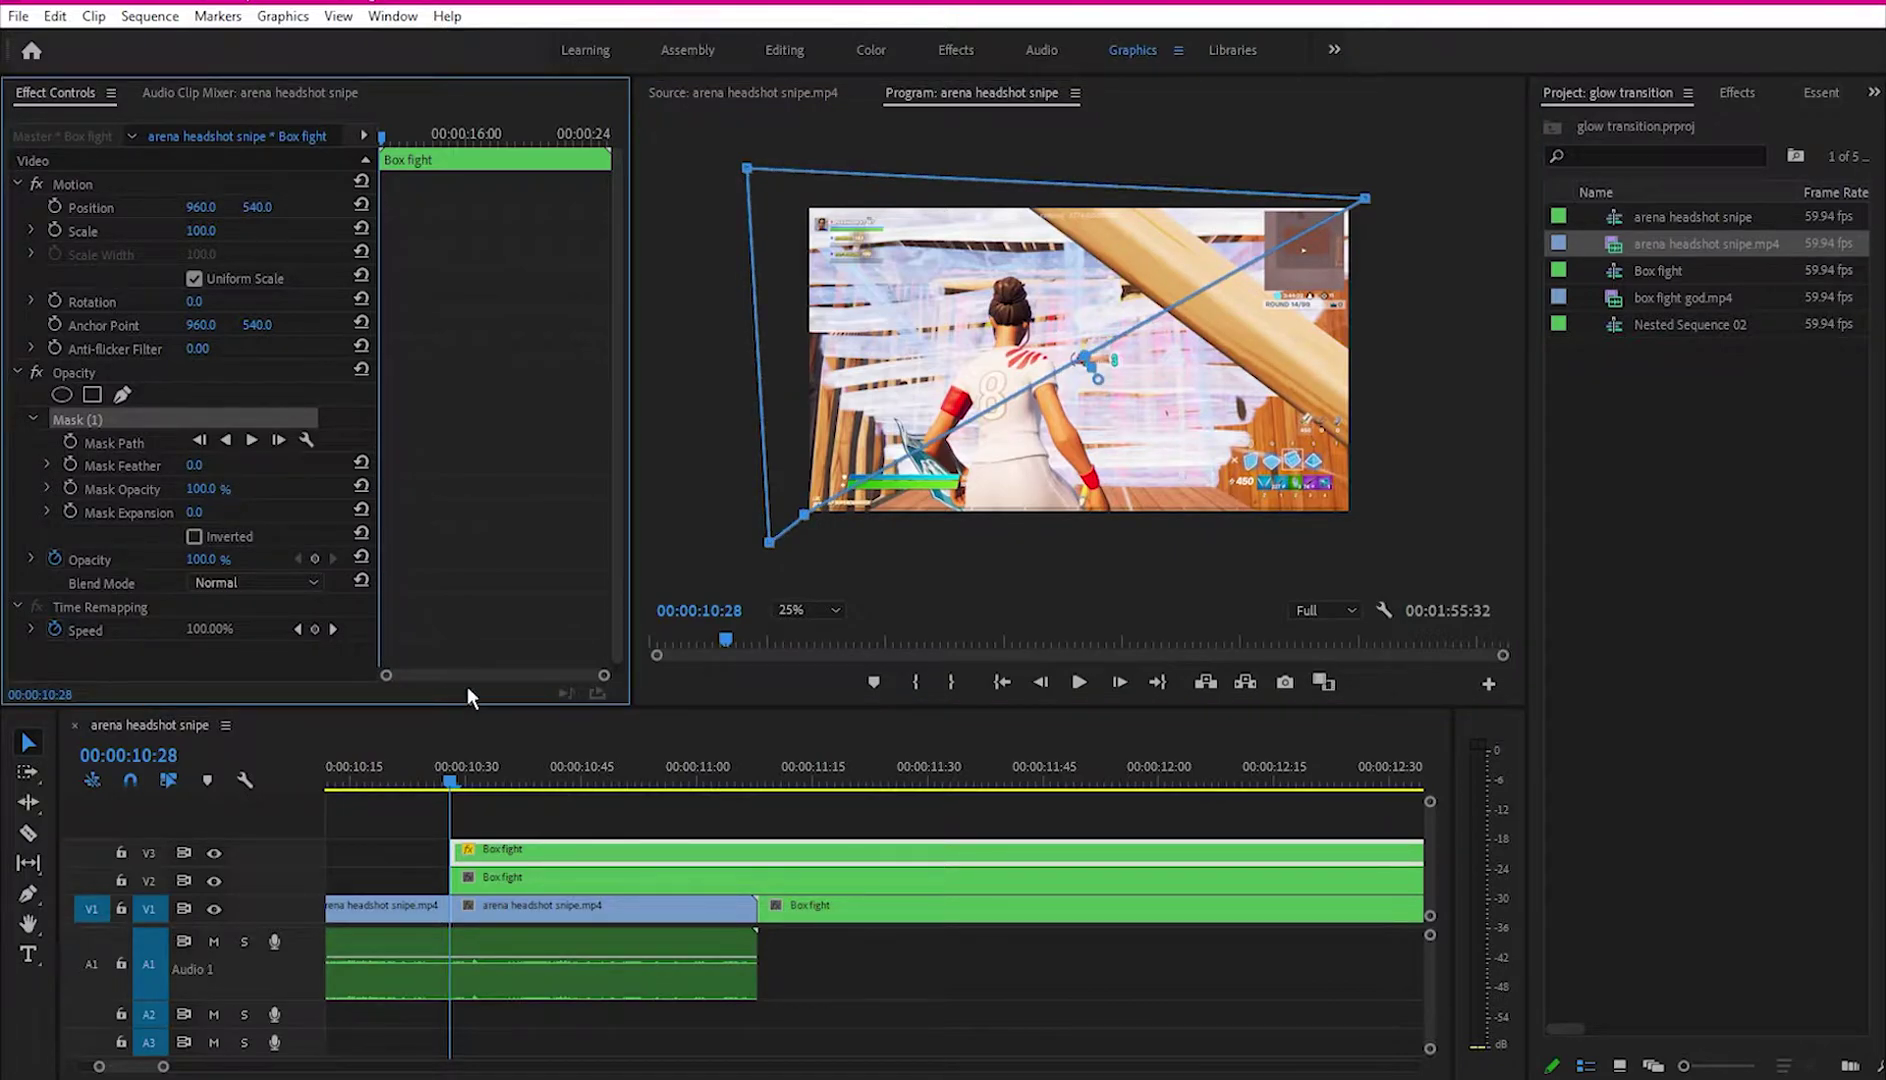
pyautogui.click(551, 880)
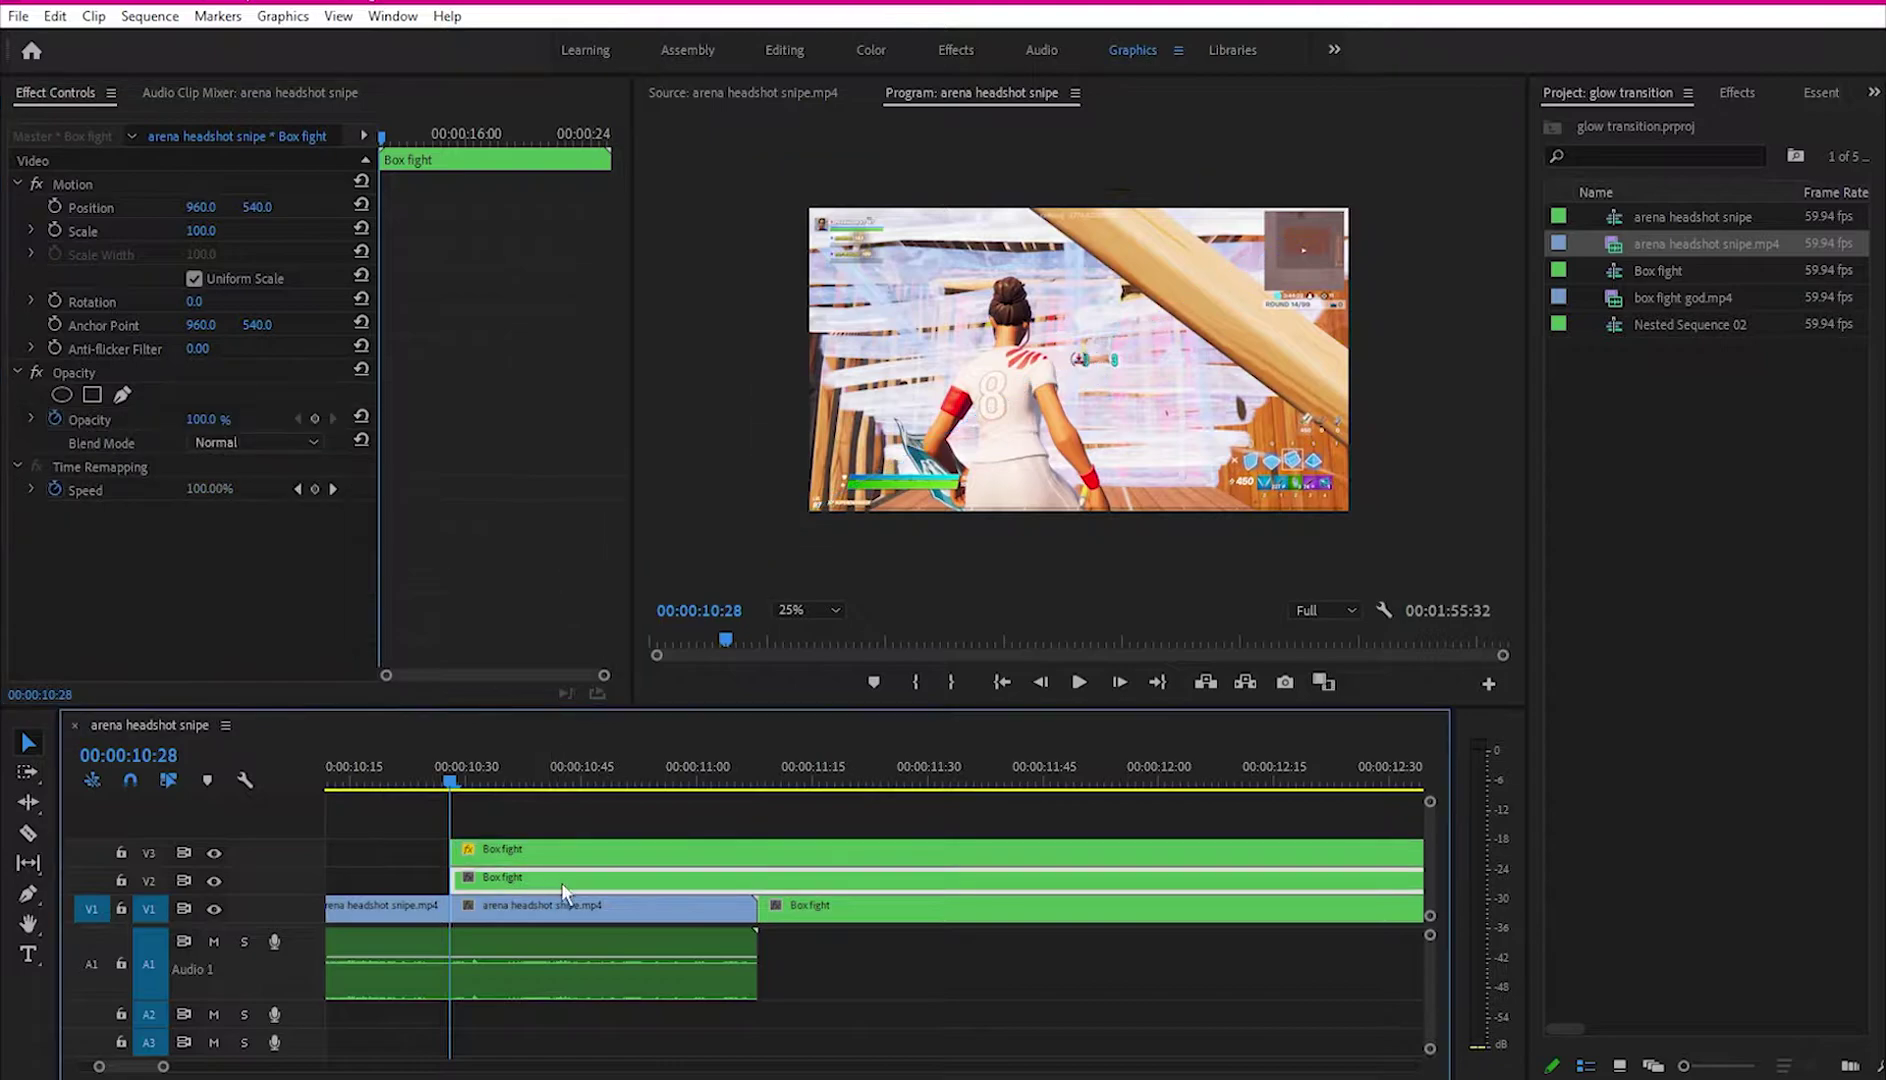
# Step: Draw a four-point diagonal pen mask covering the V2 copy's lower-right half
pyautogui.click(123, 396)
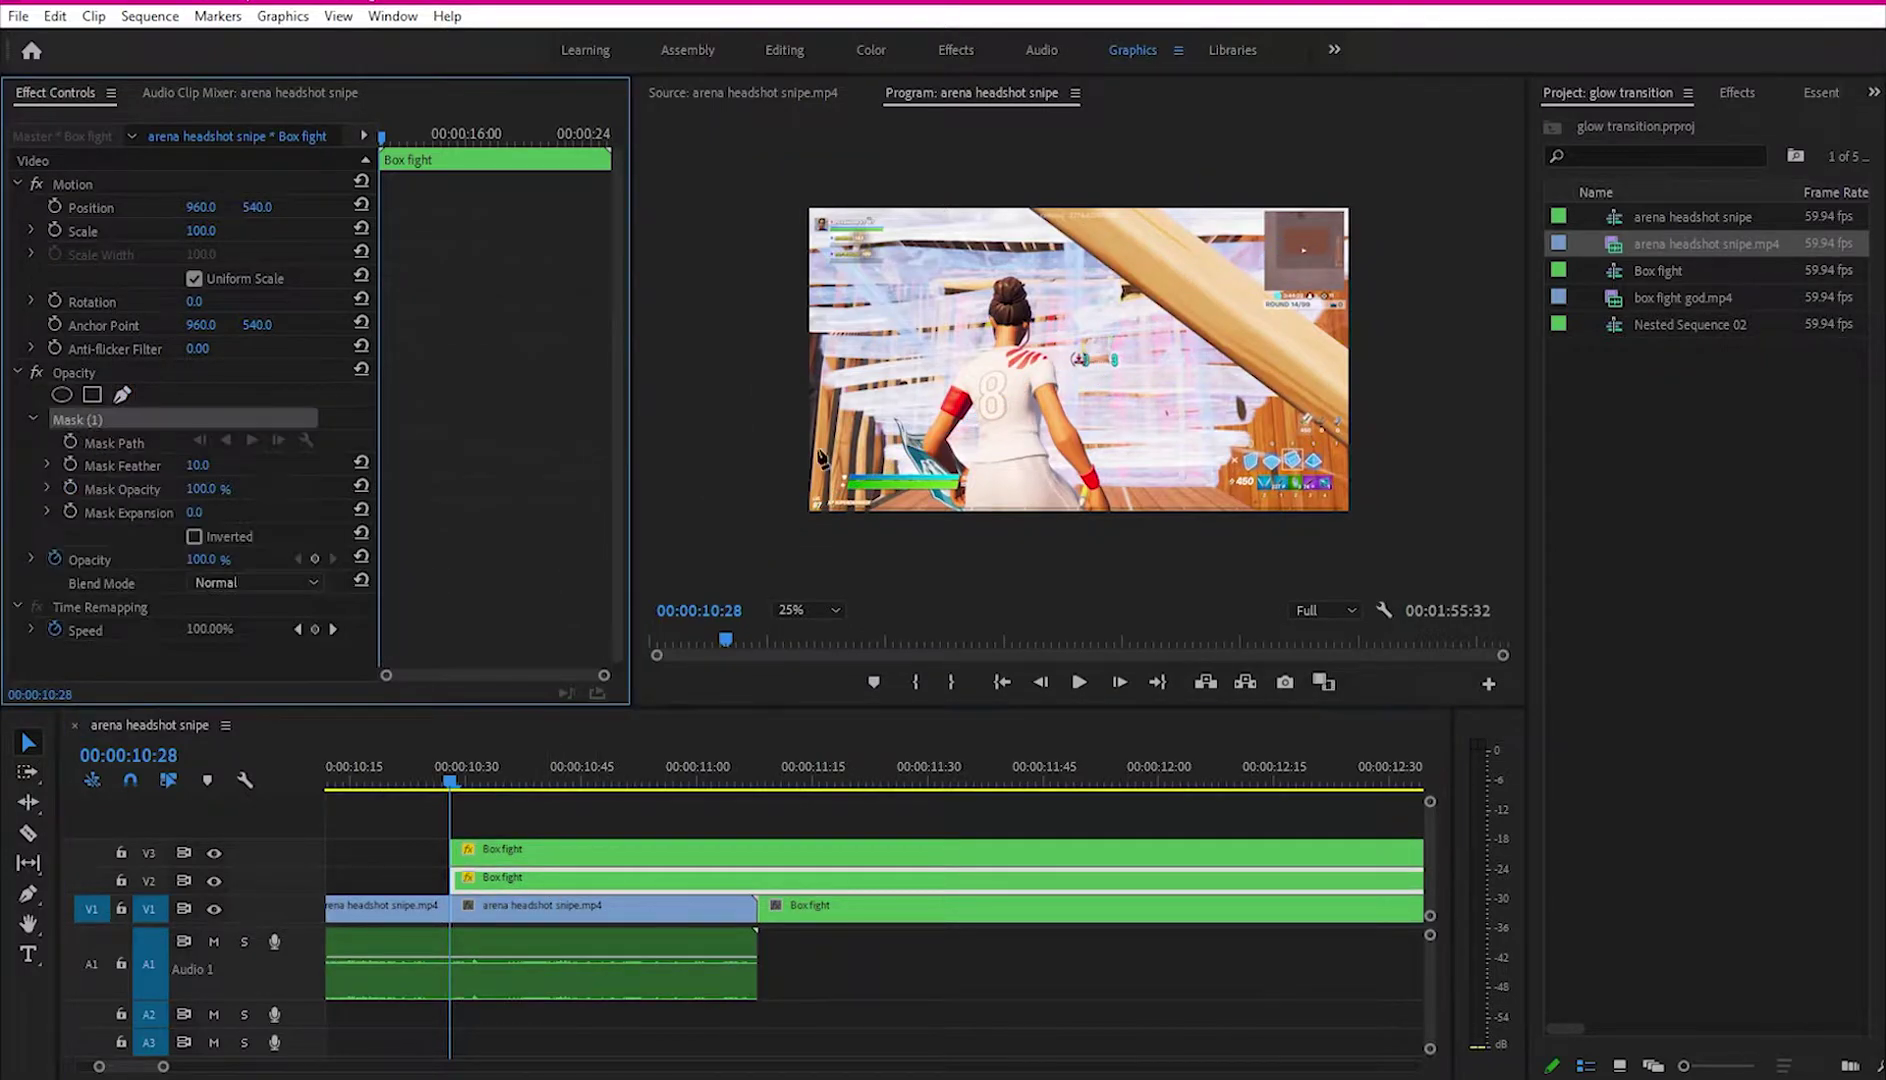
pyautogui.click(807, 512)
pyautogui.click(1350, 204)
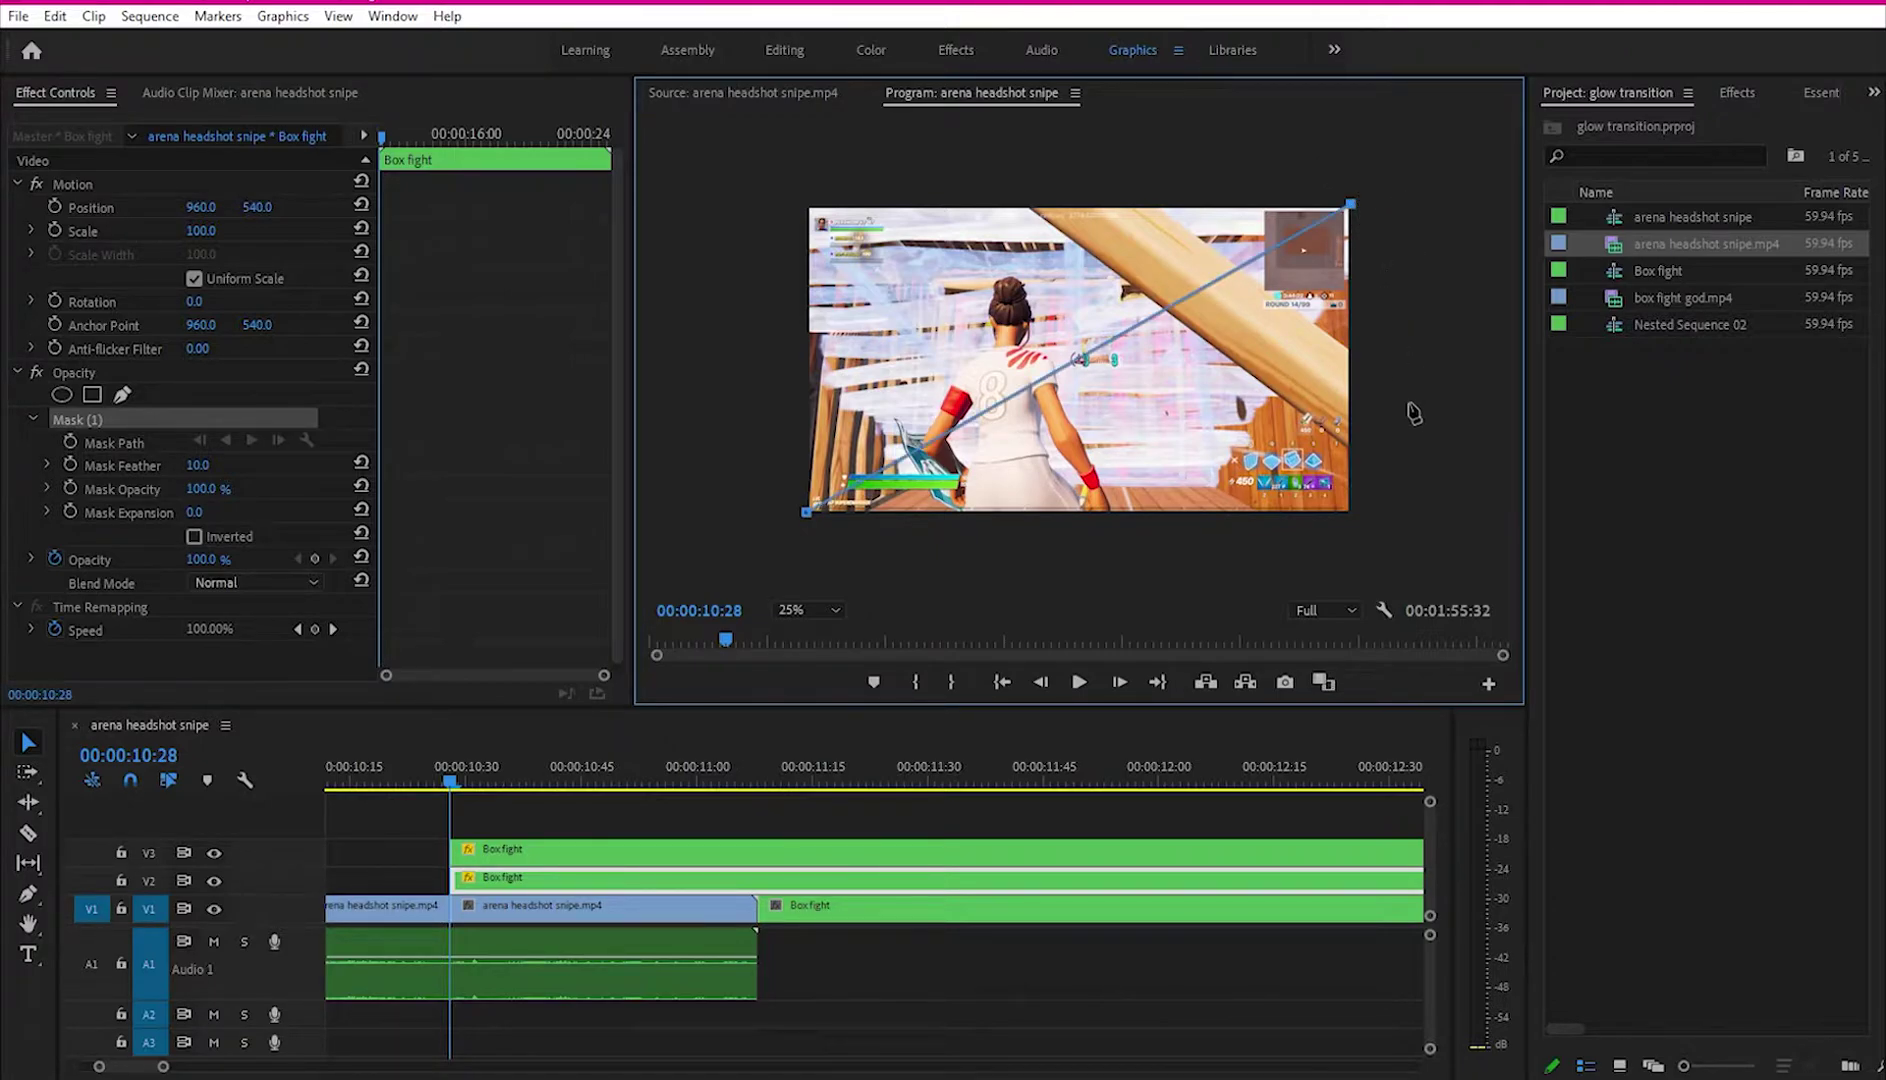
pyautogui.click(1398, 561)
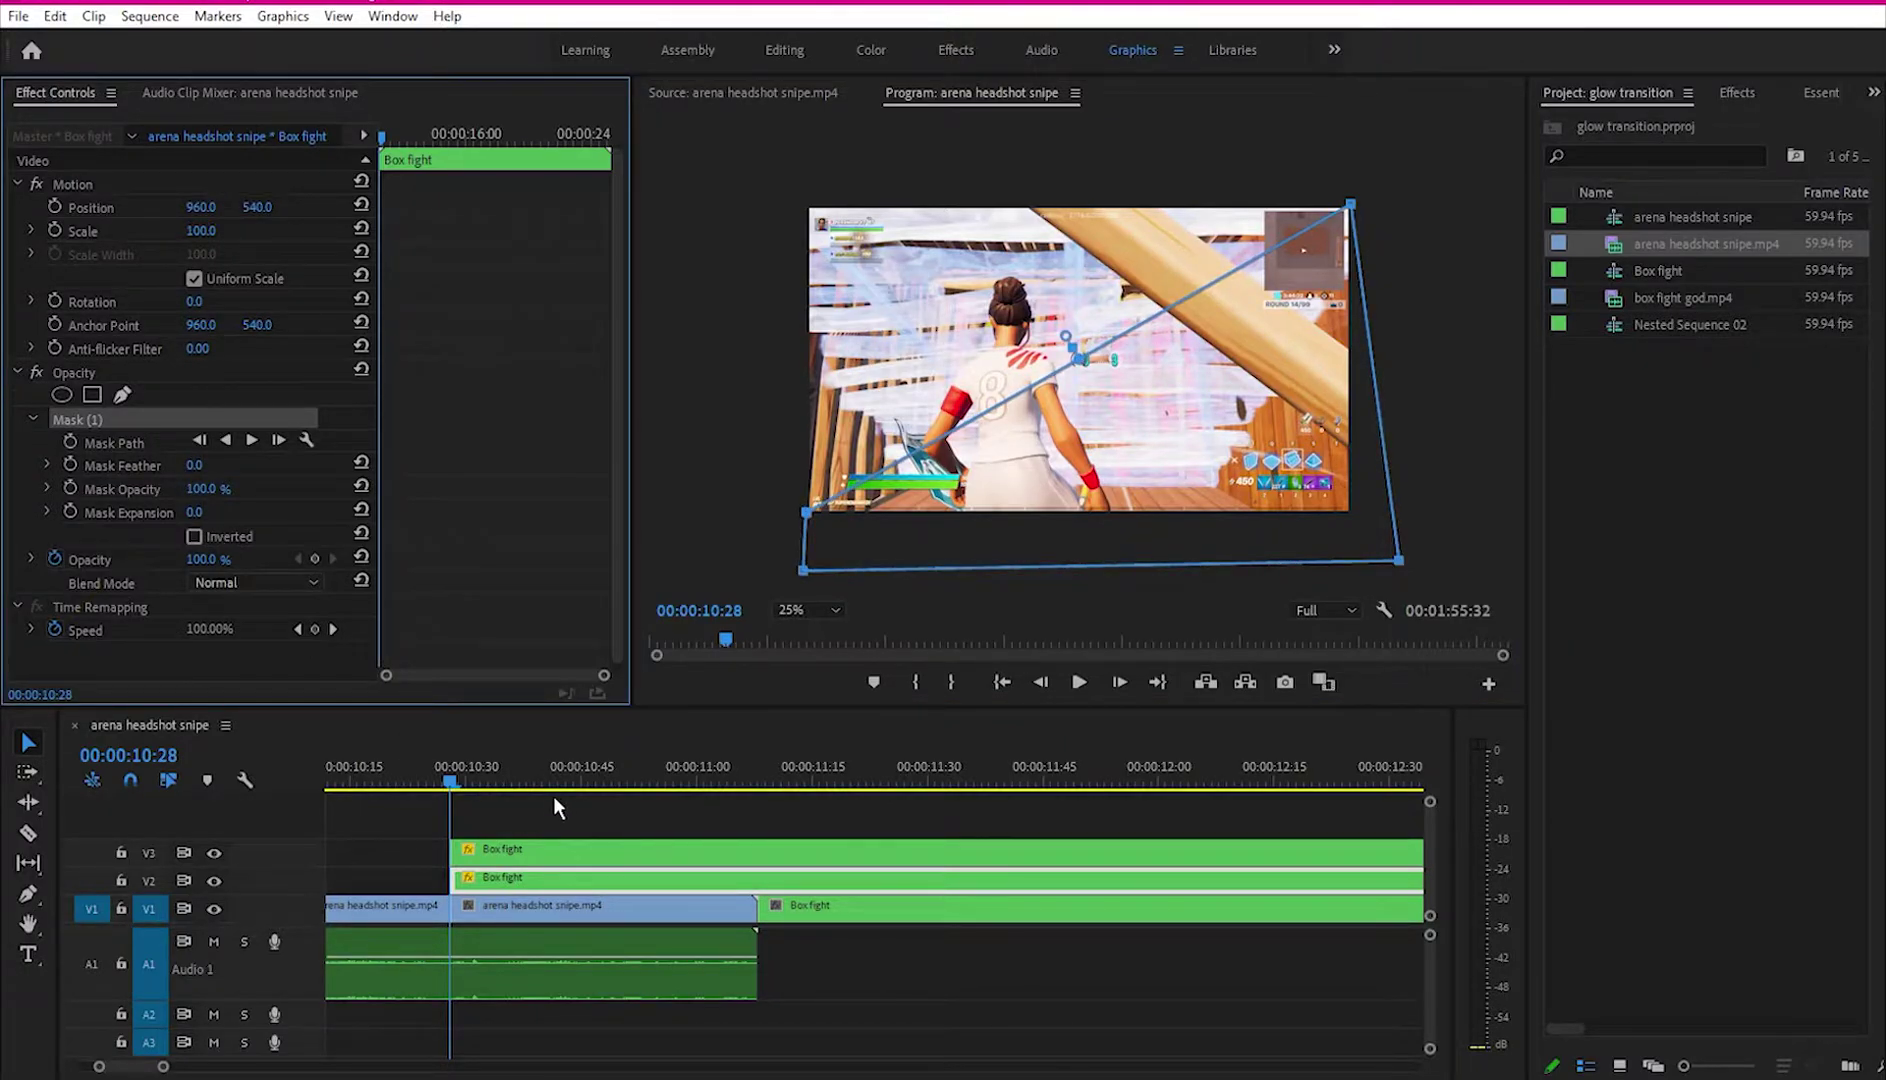
# Step: Toggle V2 and V3 track visibility to check both masks, then select the V3 copy
pyautogui.click(522, 828)
pyautogui.click(502, 870)
pyautogui.click(214, 882)
pyautogui.click(215, 879)
pyautogui.click(213, 850)
pyautogui.click(213, 850)
pyautogui.click(522, 847)
# Step: Set Scale to 50 on both the V3 and V2 Box fight copies
pyautogui.click(216, 226)
pyautogui.write('50')
pyautogui.press('Return')
pyautogui.click(560, 874)
pyautogui.click(198, 230)
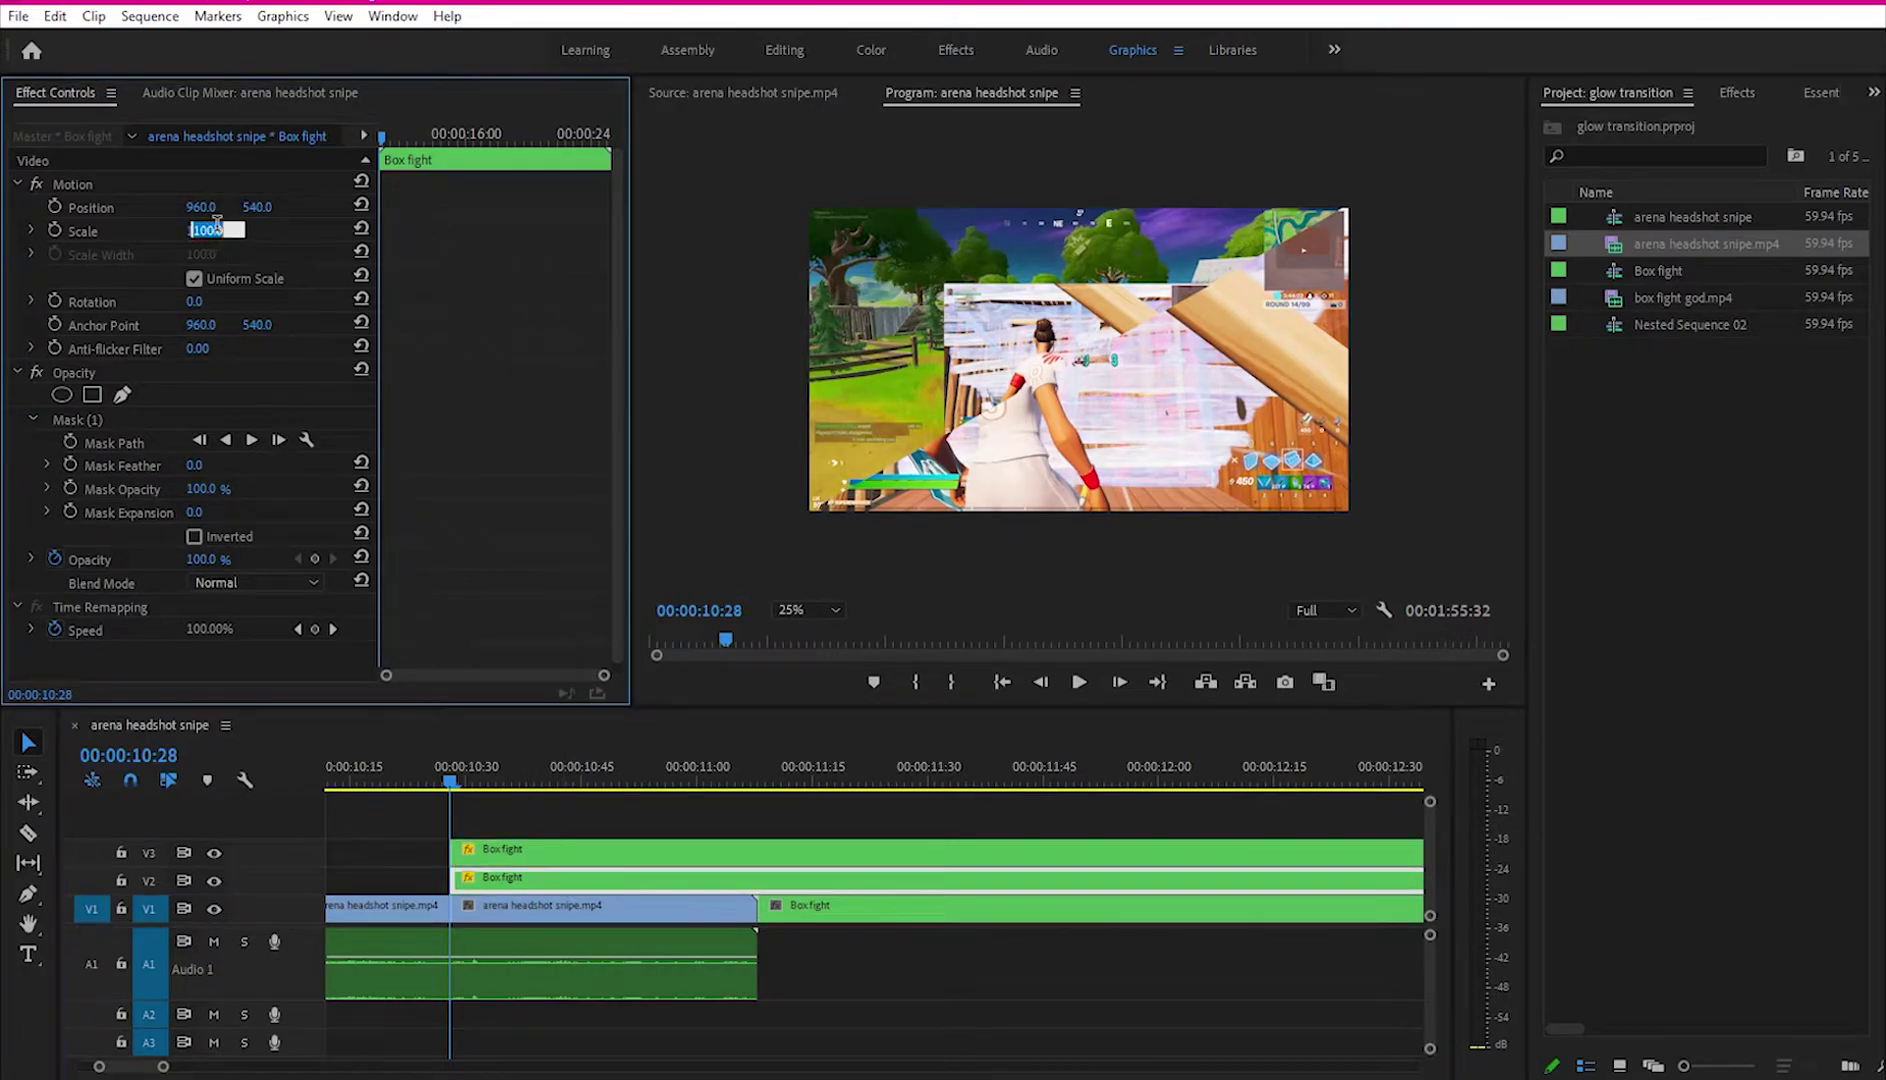
pyautogui.write('50')
pyautogui.press('Return')
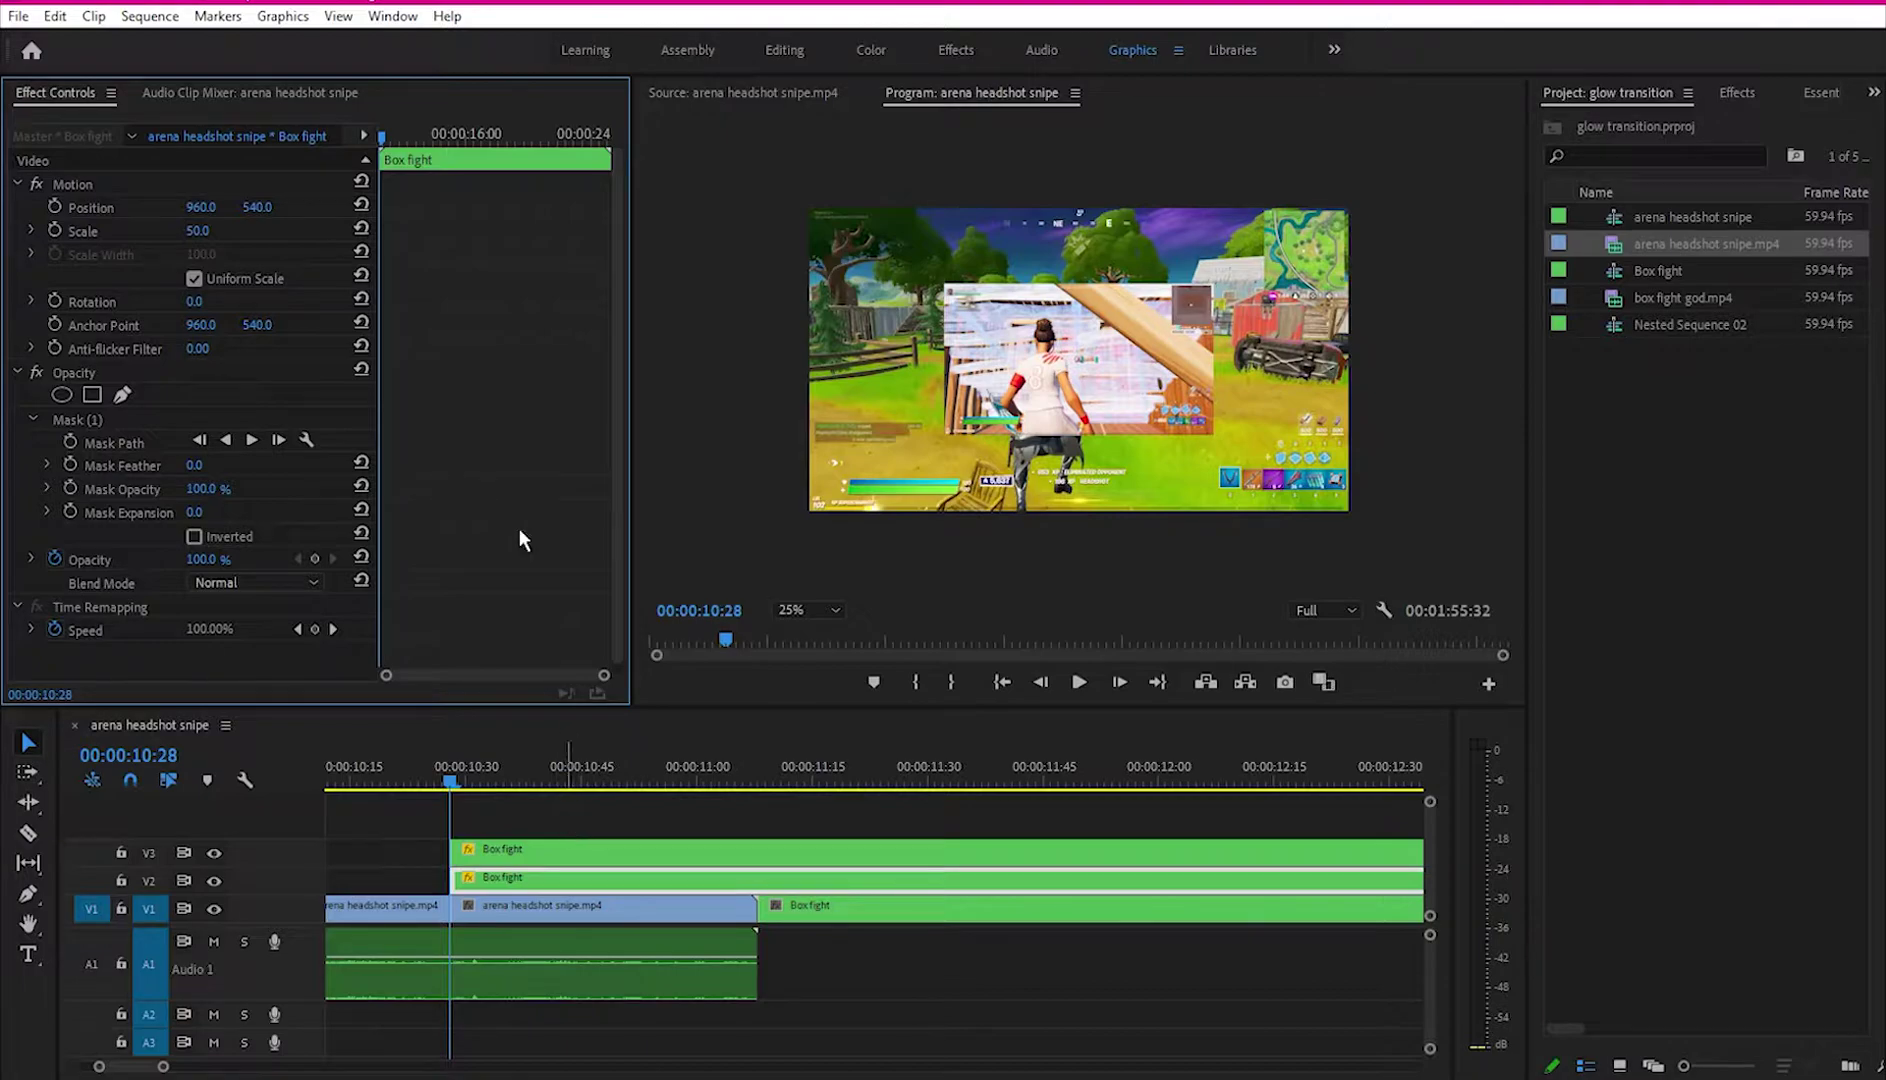
# Step: Start Position keyframing on the V3 copy at 10:28
pyautogui.moveTo(607, 677); pyautogui.dragTo(518, 677)
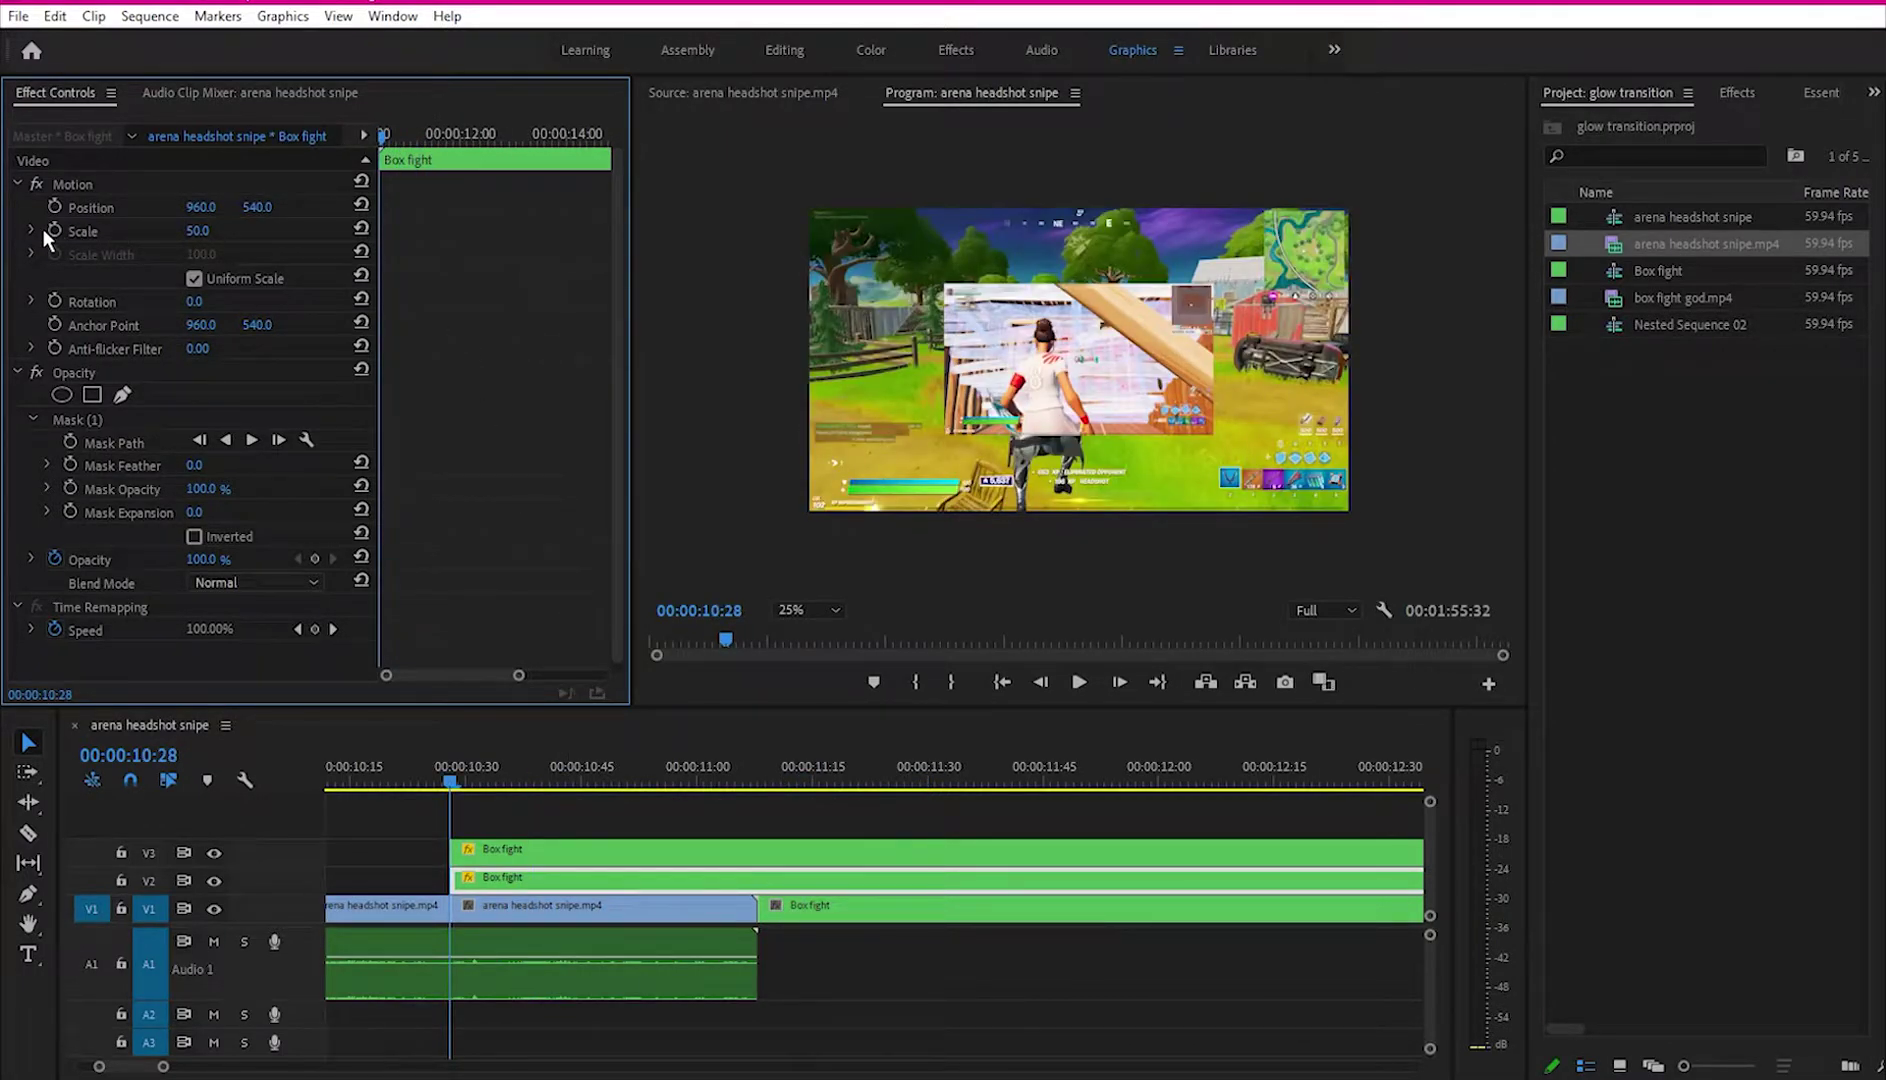
pyautogui.click(550, 849)
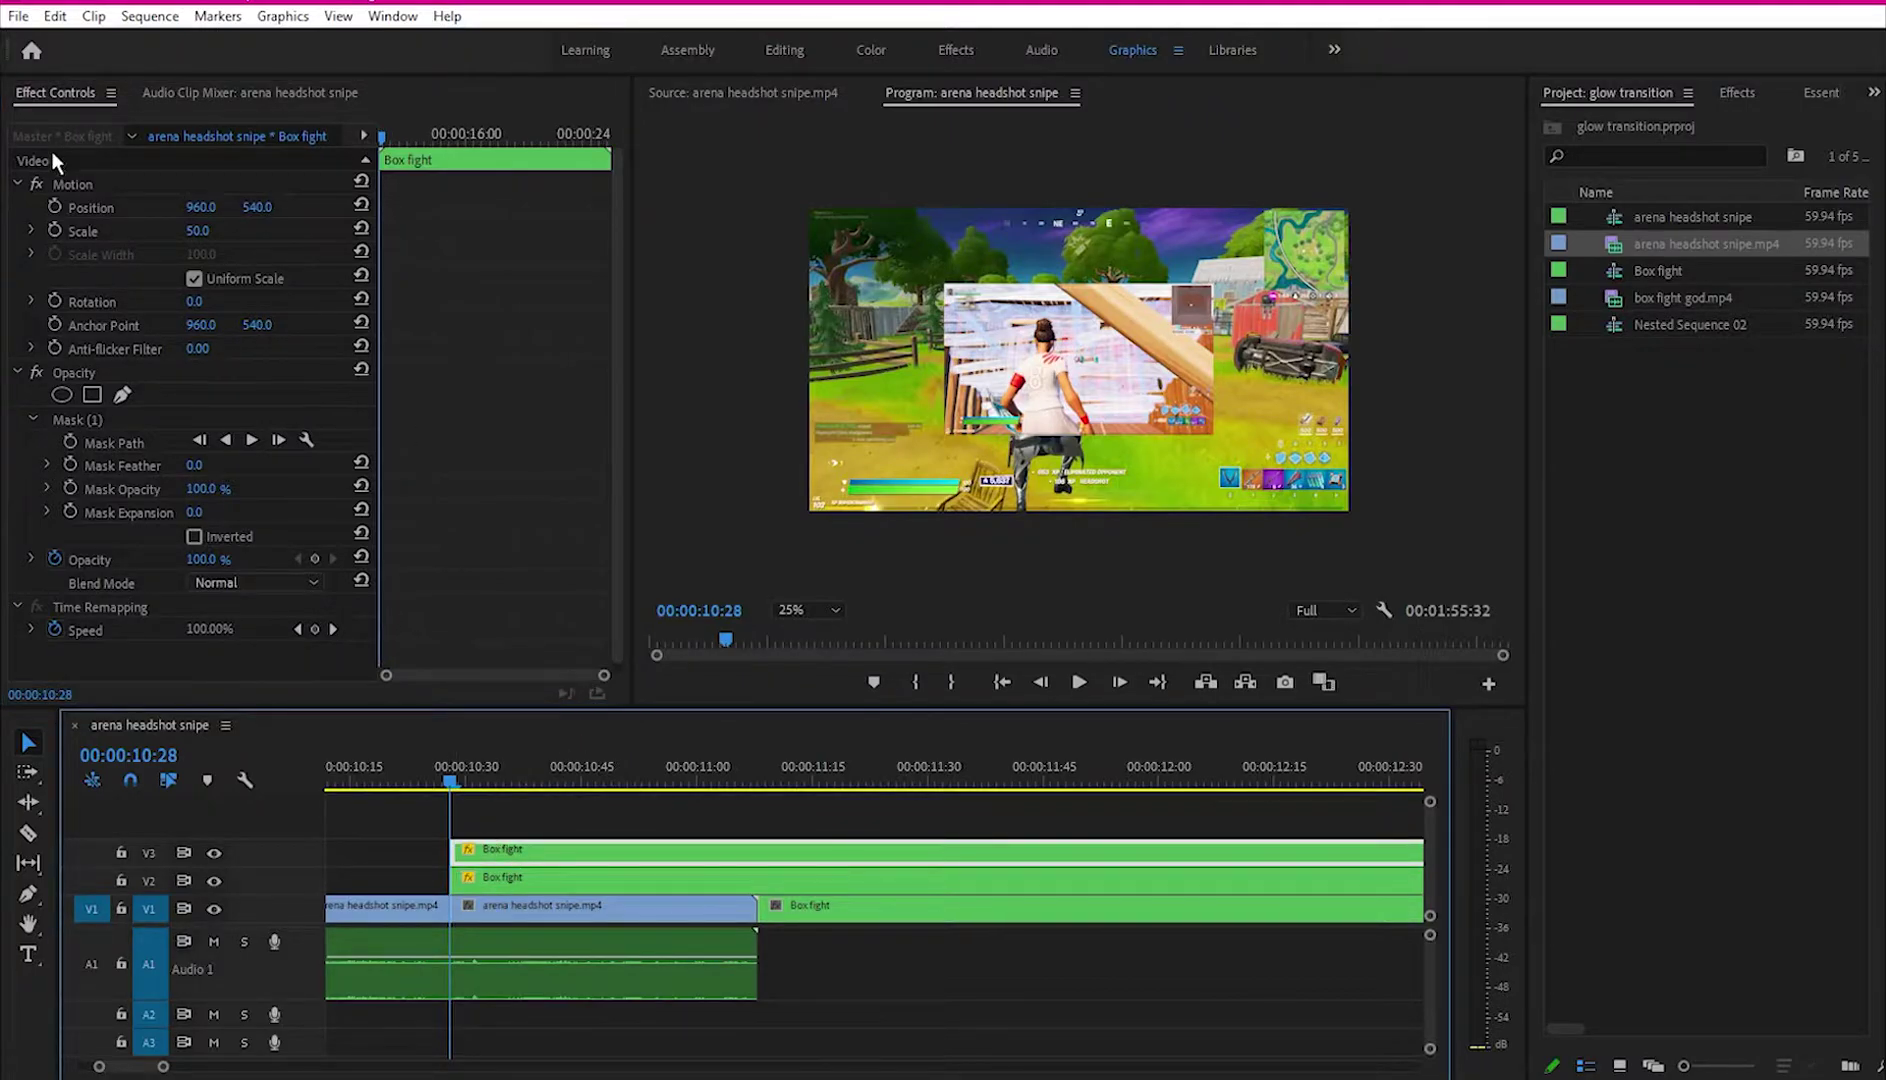
pyautogui.click(54, 207)
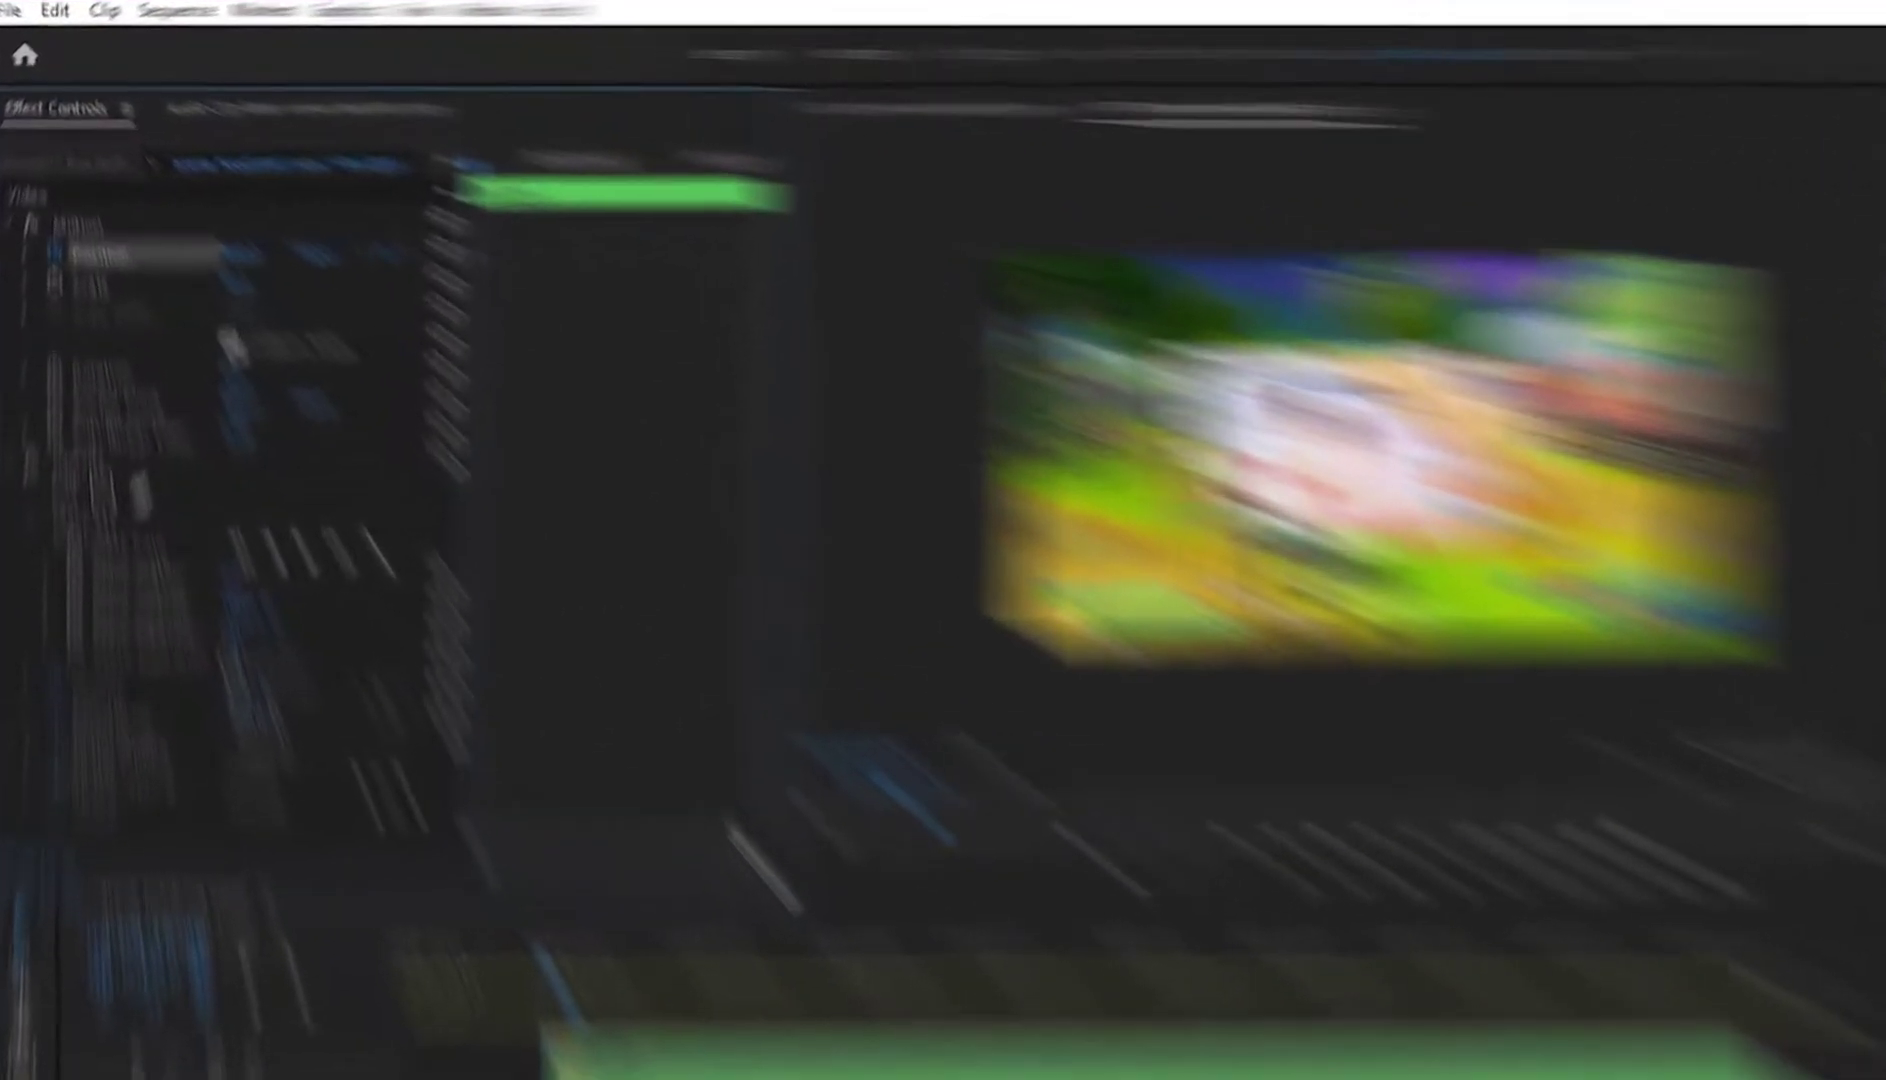
pyautogui.scroll(3, 528, 677)
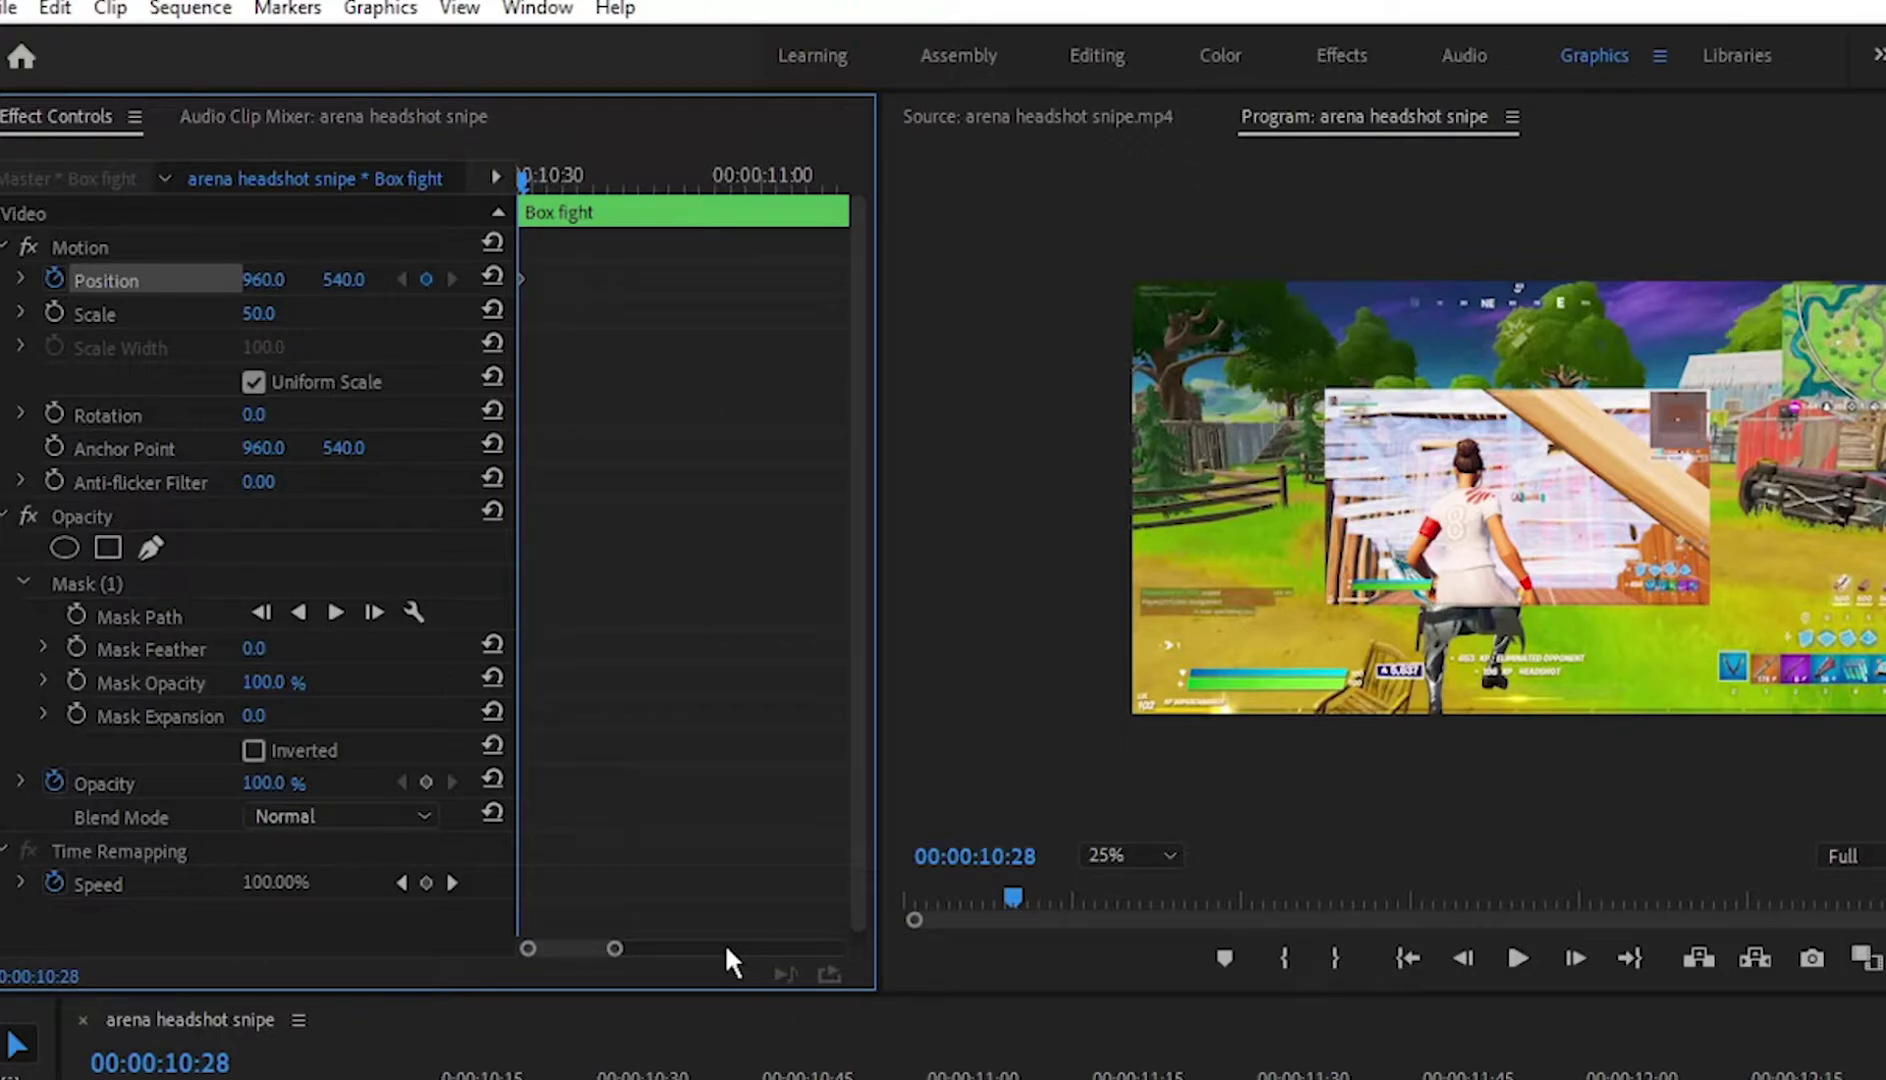
# Step: Add a Position keyframe at 10:48 and move the 10:28 position up to 960, -309
pyautogui.hotkey('shift', 'Right')
pyautogui.hotkey('shift', 'Right')
pyautogui.hotkey('shift', 'Right')
pyautogui.hotkey('shift', 'Right')
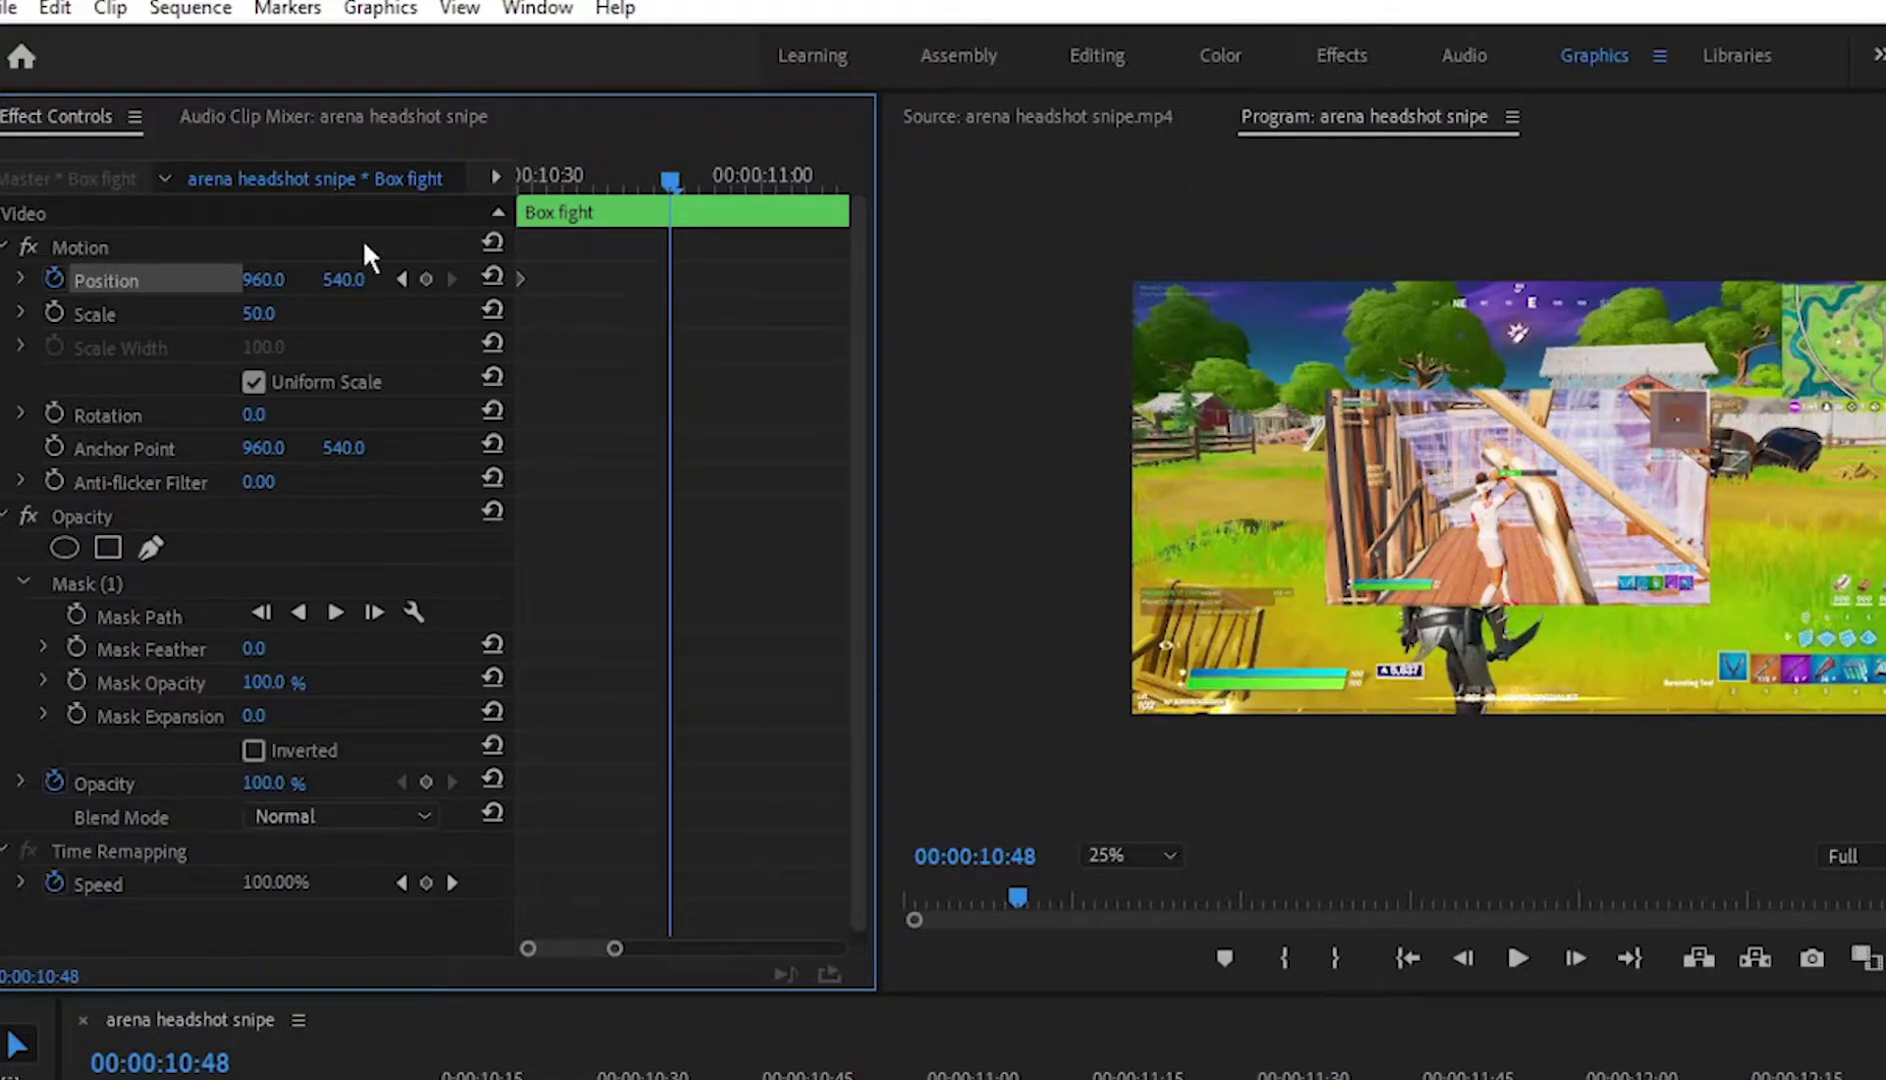
pyautogui.click(426, 279)
pyautogui.click(402, 277)
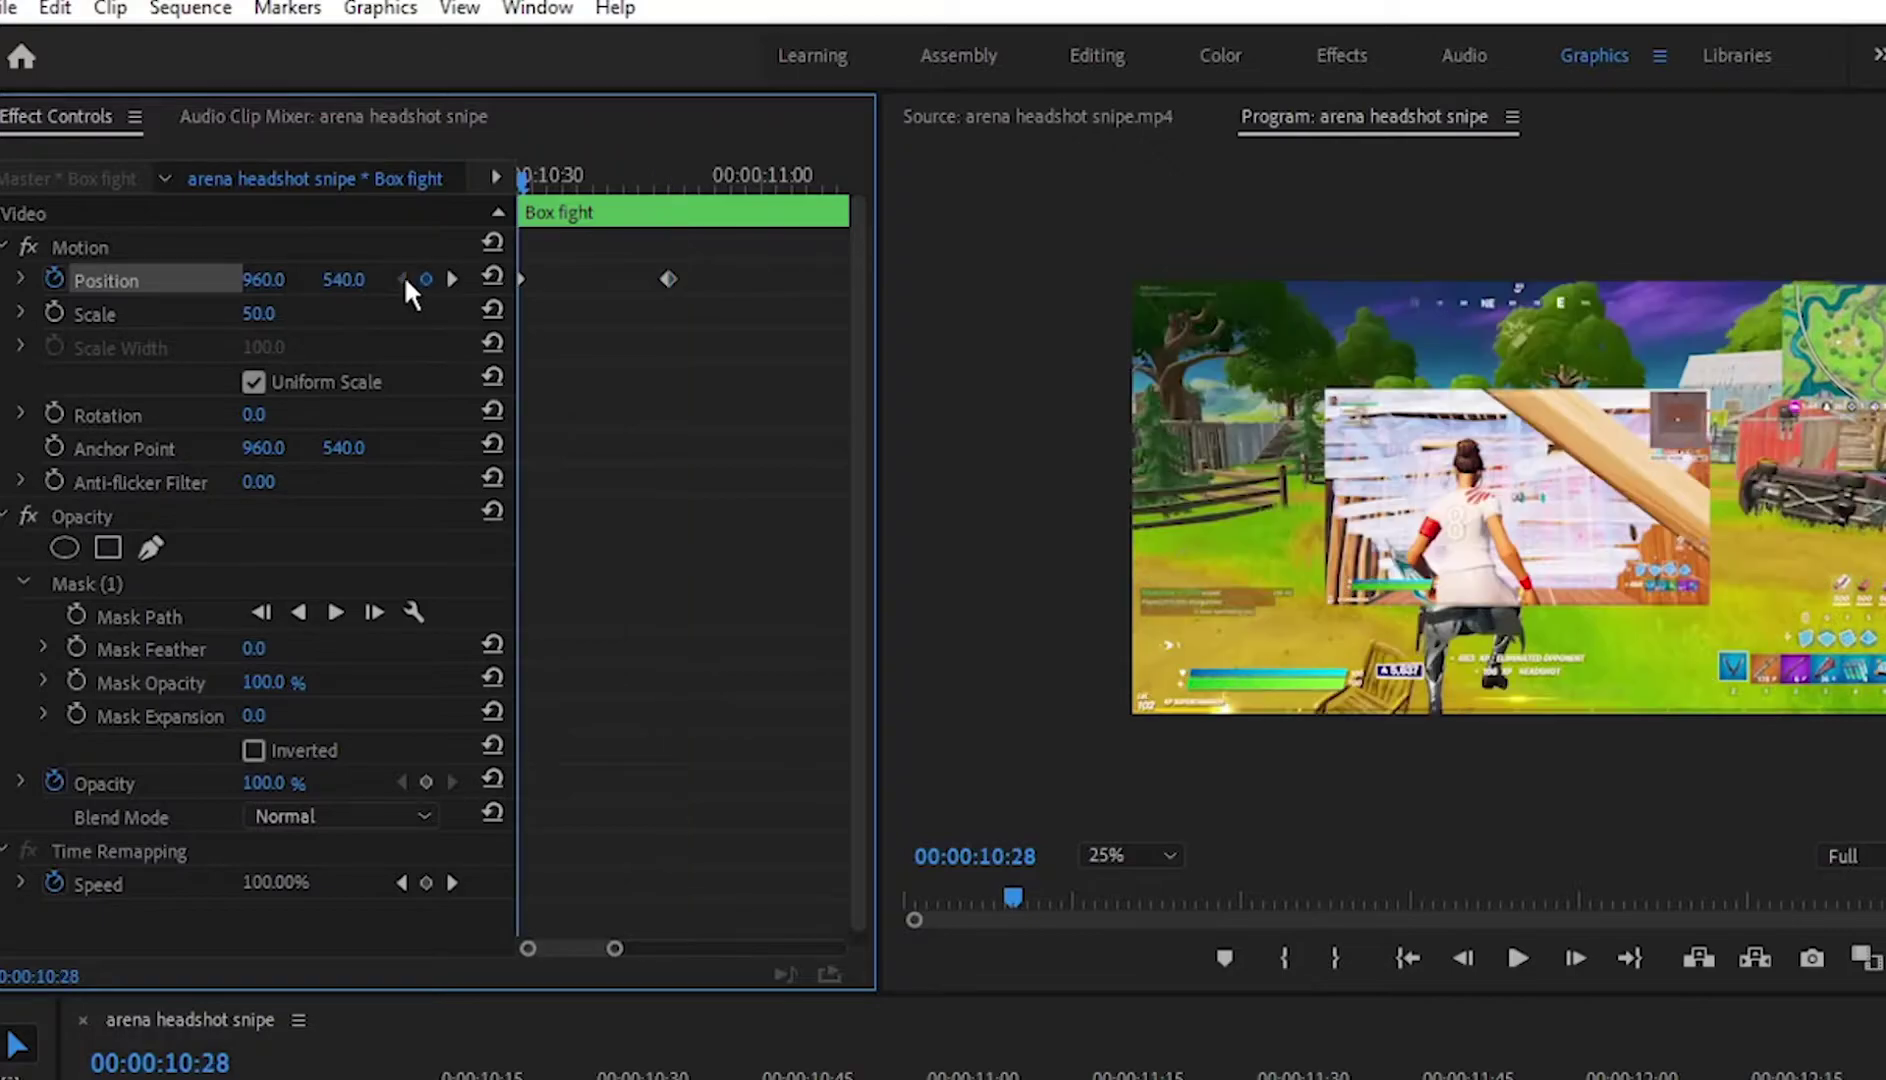
pyautogui.moveTo(343, 279); pyautogui.dragTo(322, 286)
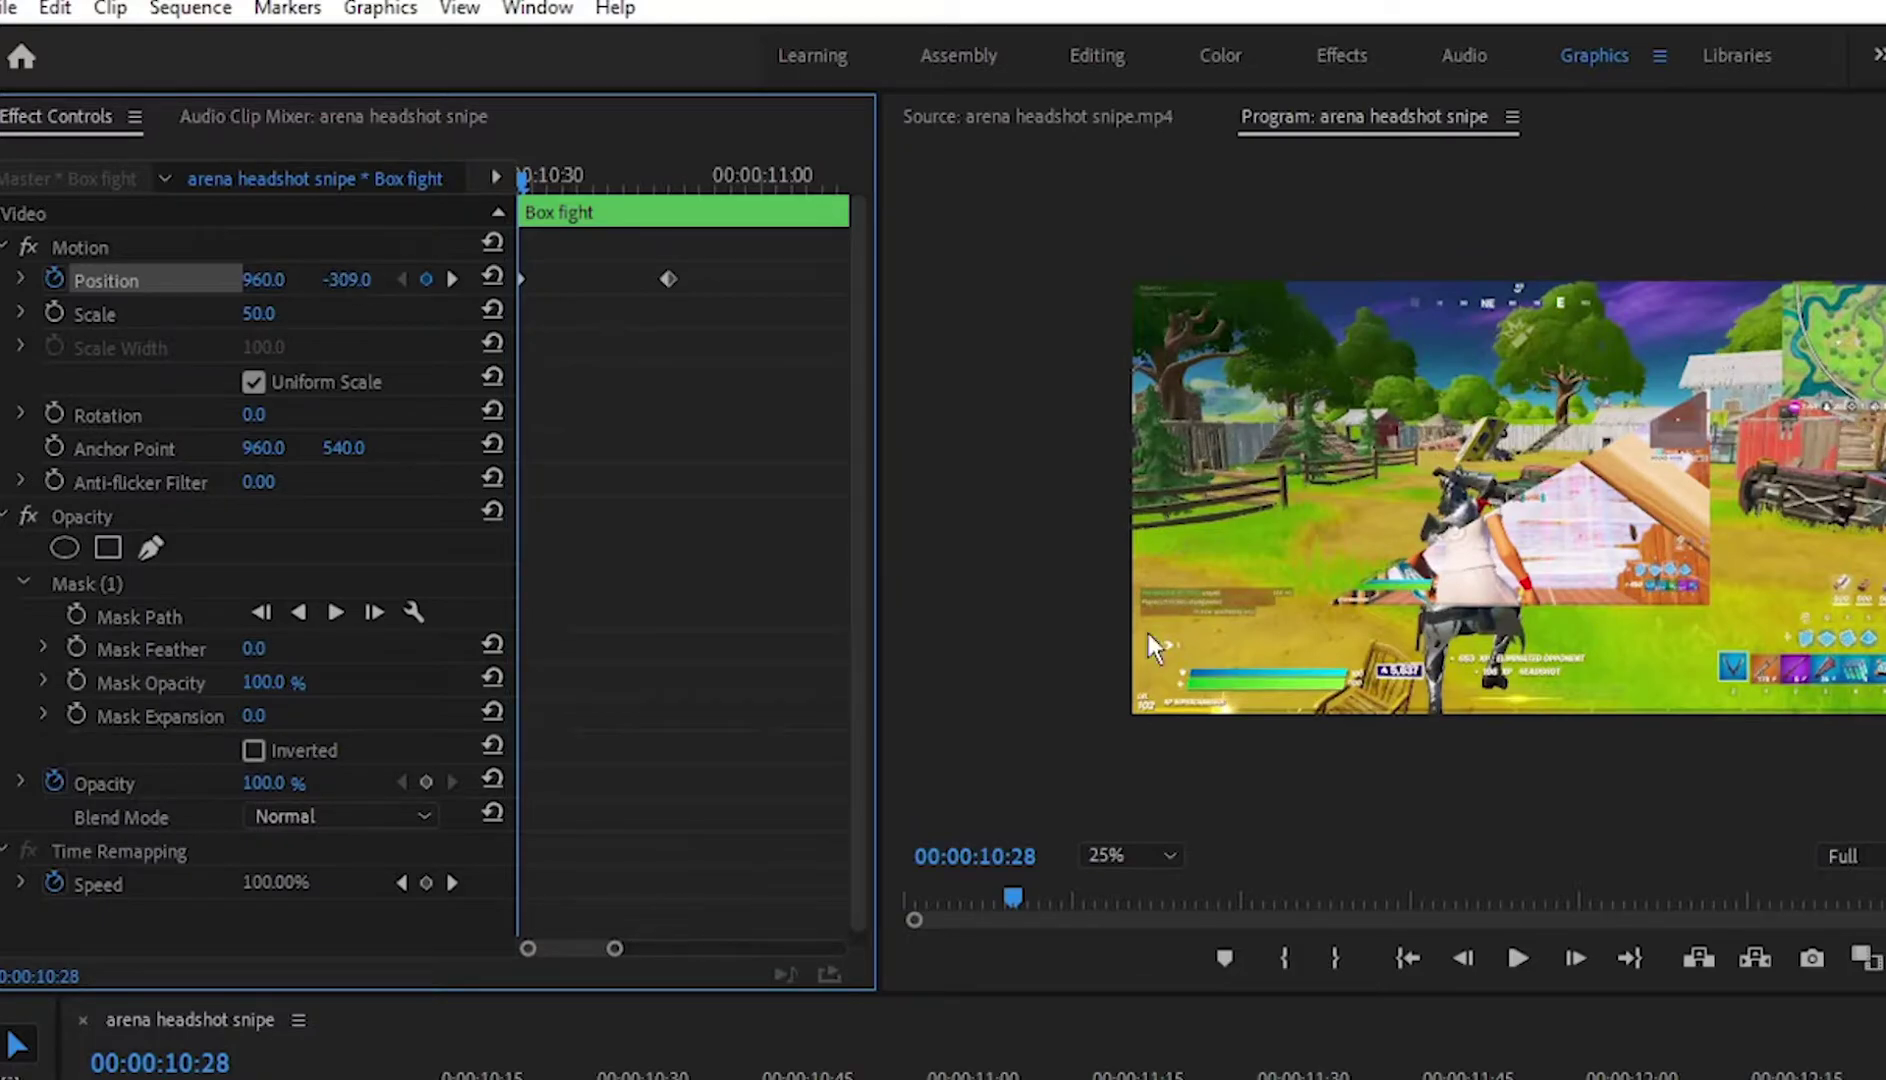
# Step: Set the Position keyframe interpolation to Continuous Bezier
pyautogui.moveTo(682, 317); pyautogui.dragTo(545, 272)
pyautogui.rightClick(670, 286)
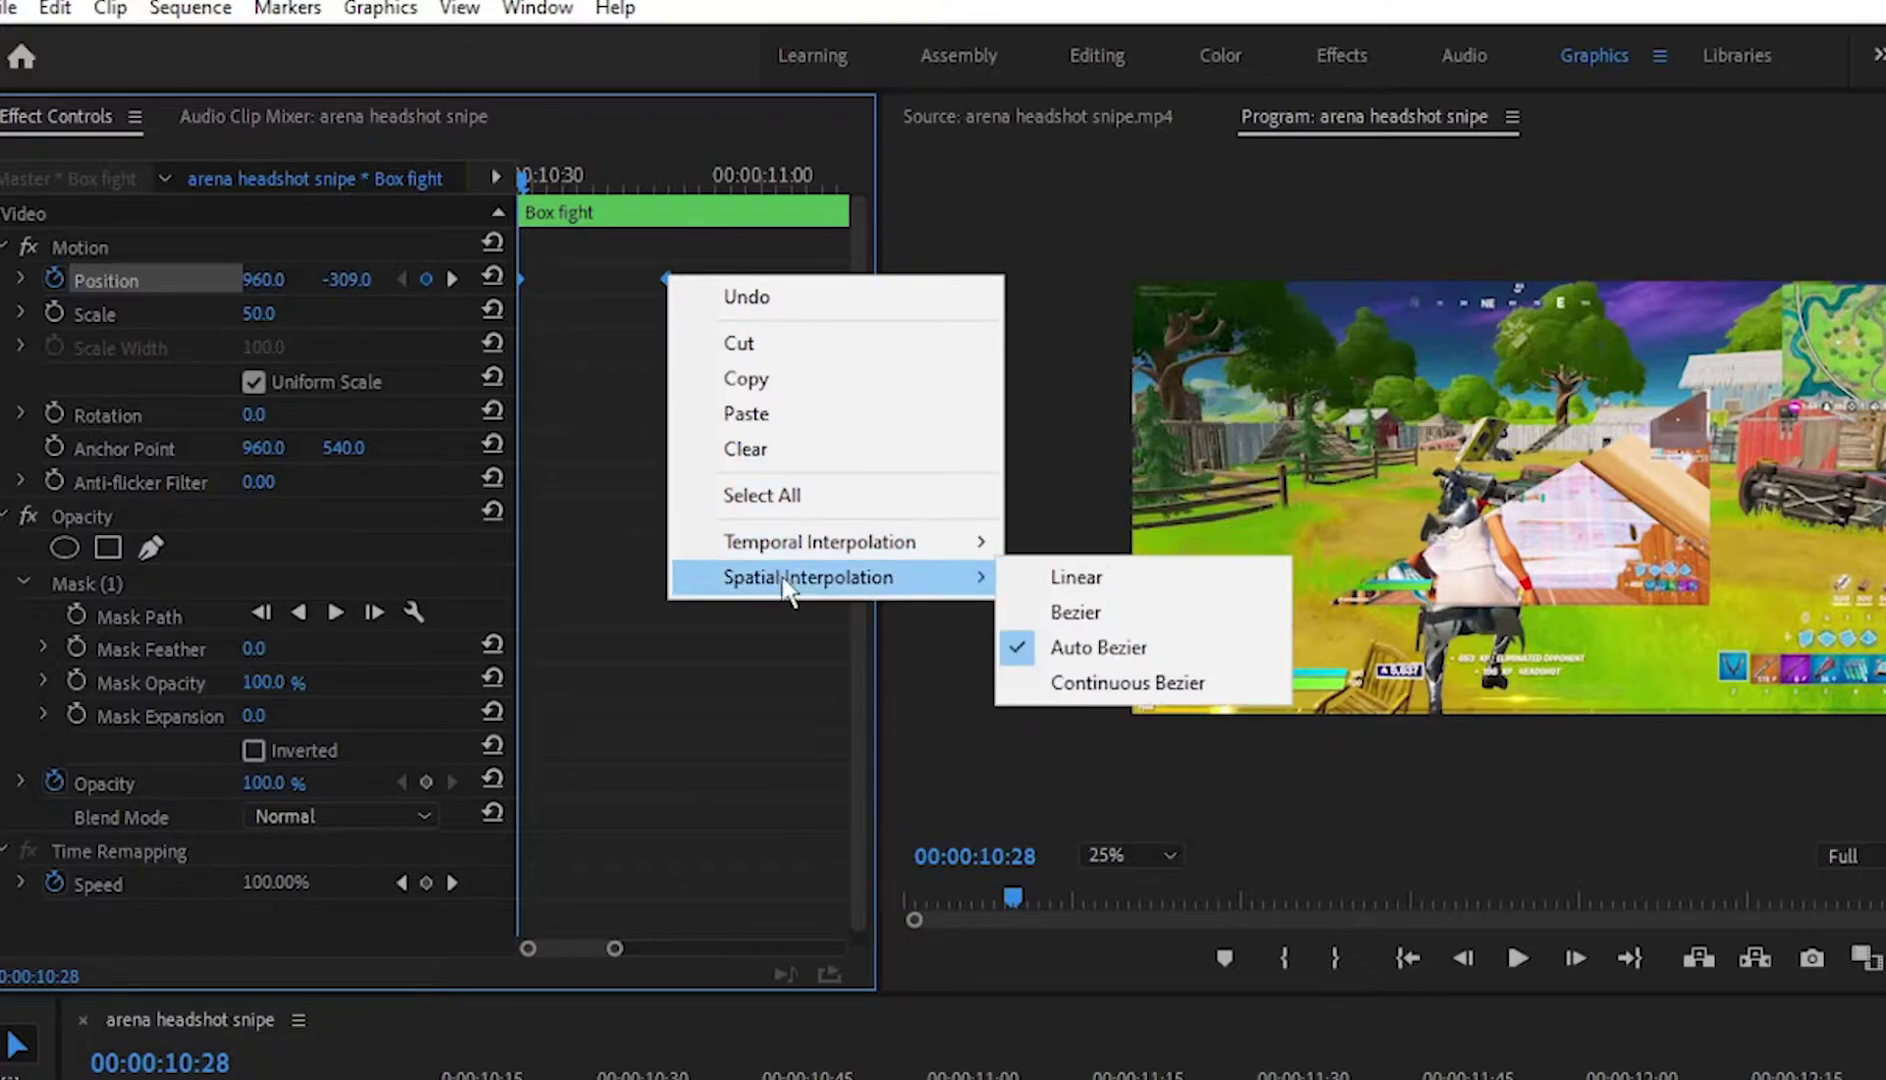
pyautogui.moveTo(900, 541)
pyautogui.click(1168, 650)
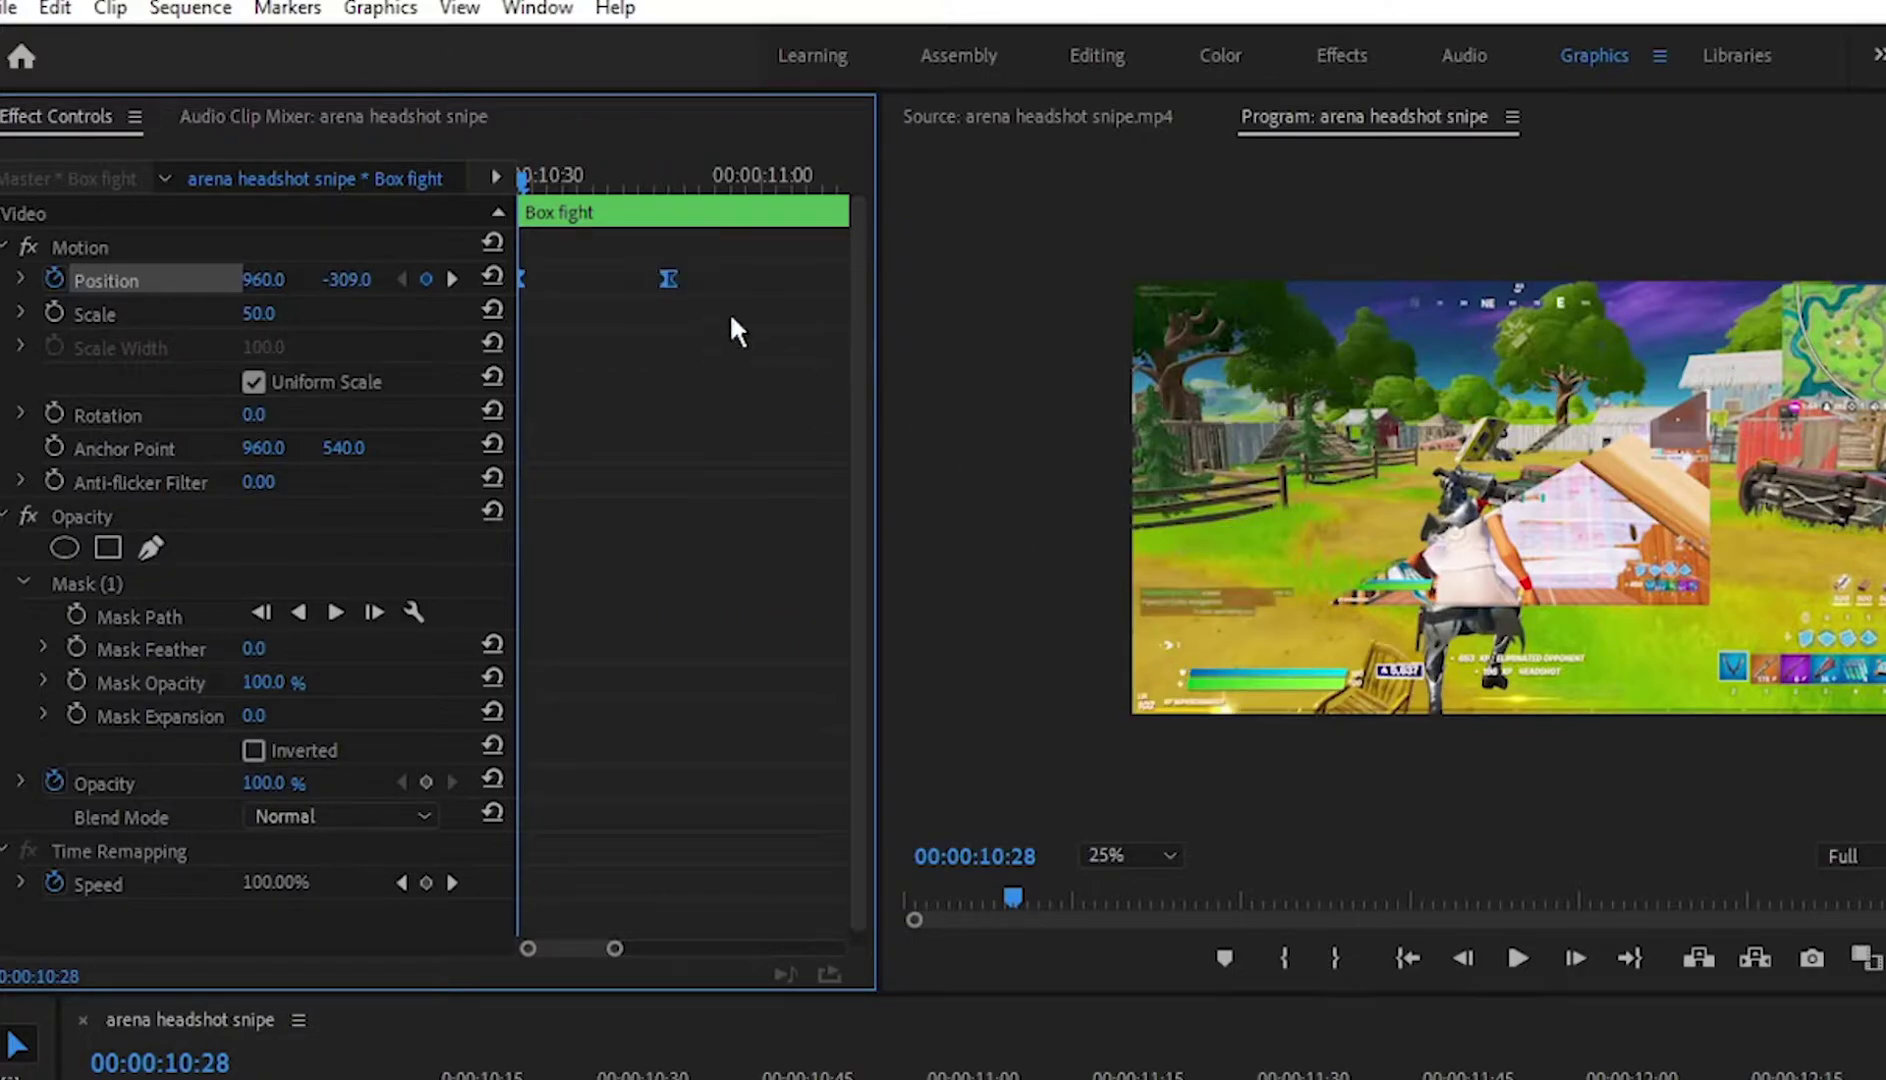
# Step: Reshape the Position velocity curve for a fast start easing into the end keyframe
pyautogui.moveTo(752, 316); pyautogui.dragTo(97, 300)
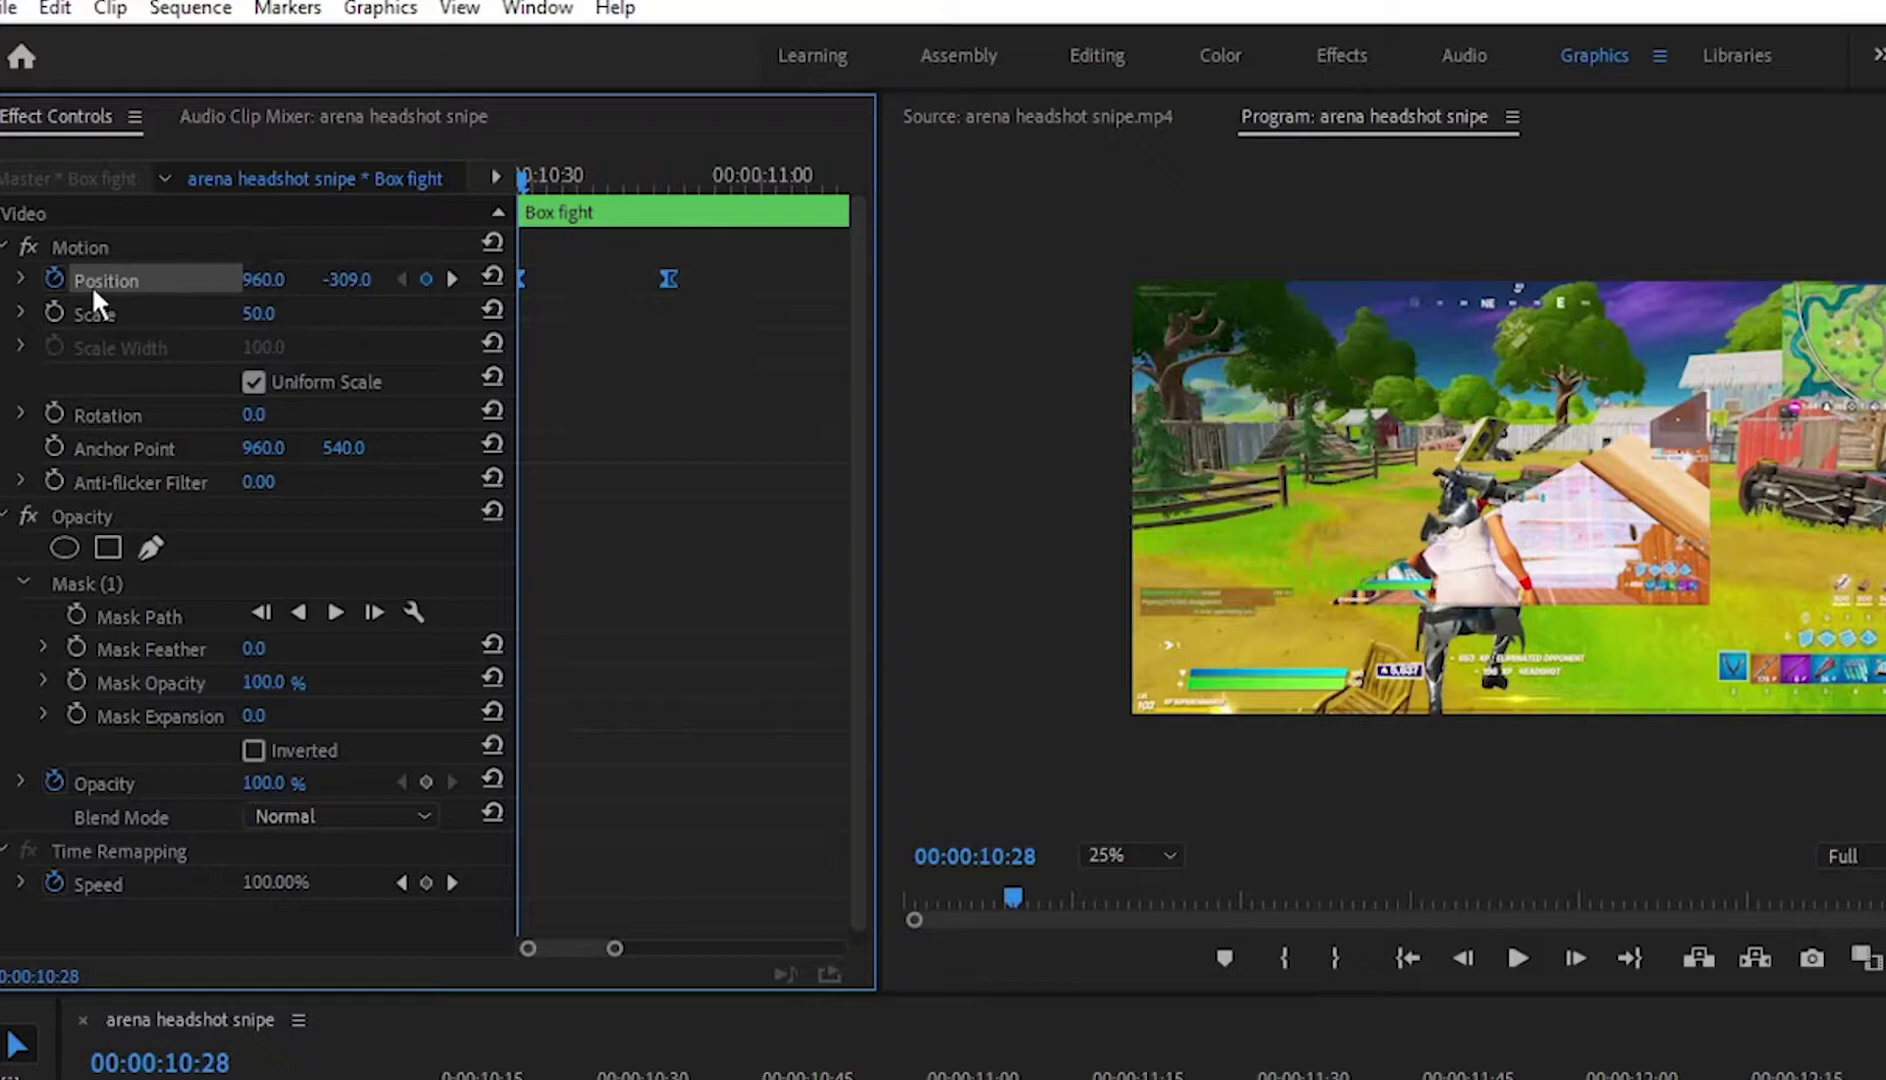
pyautogui.click(19, 278)
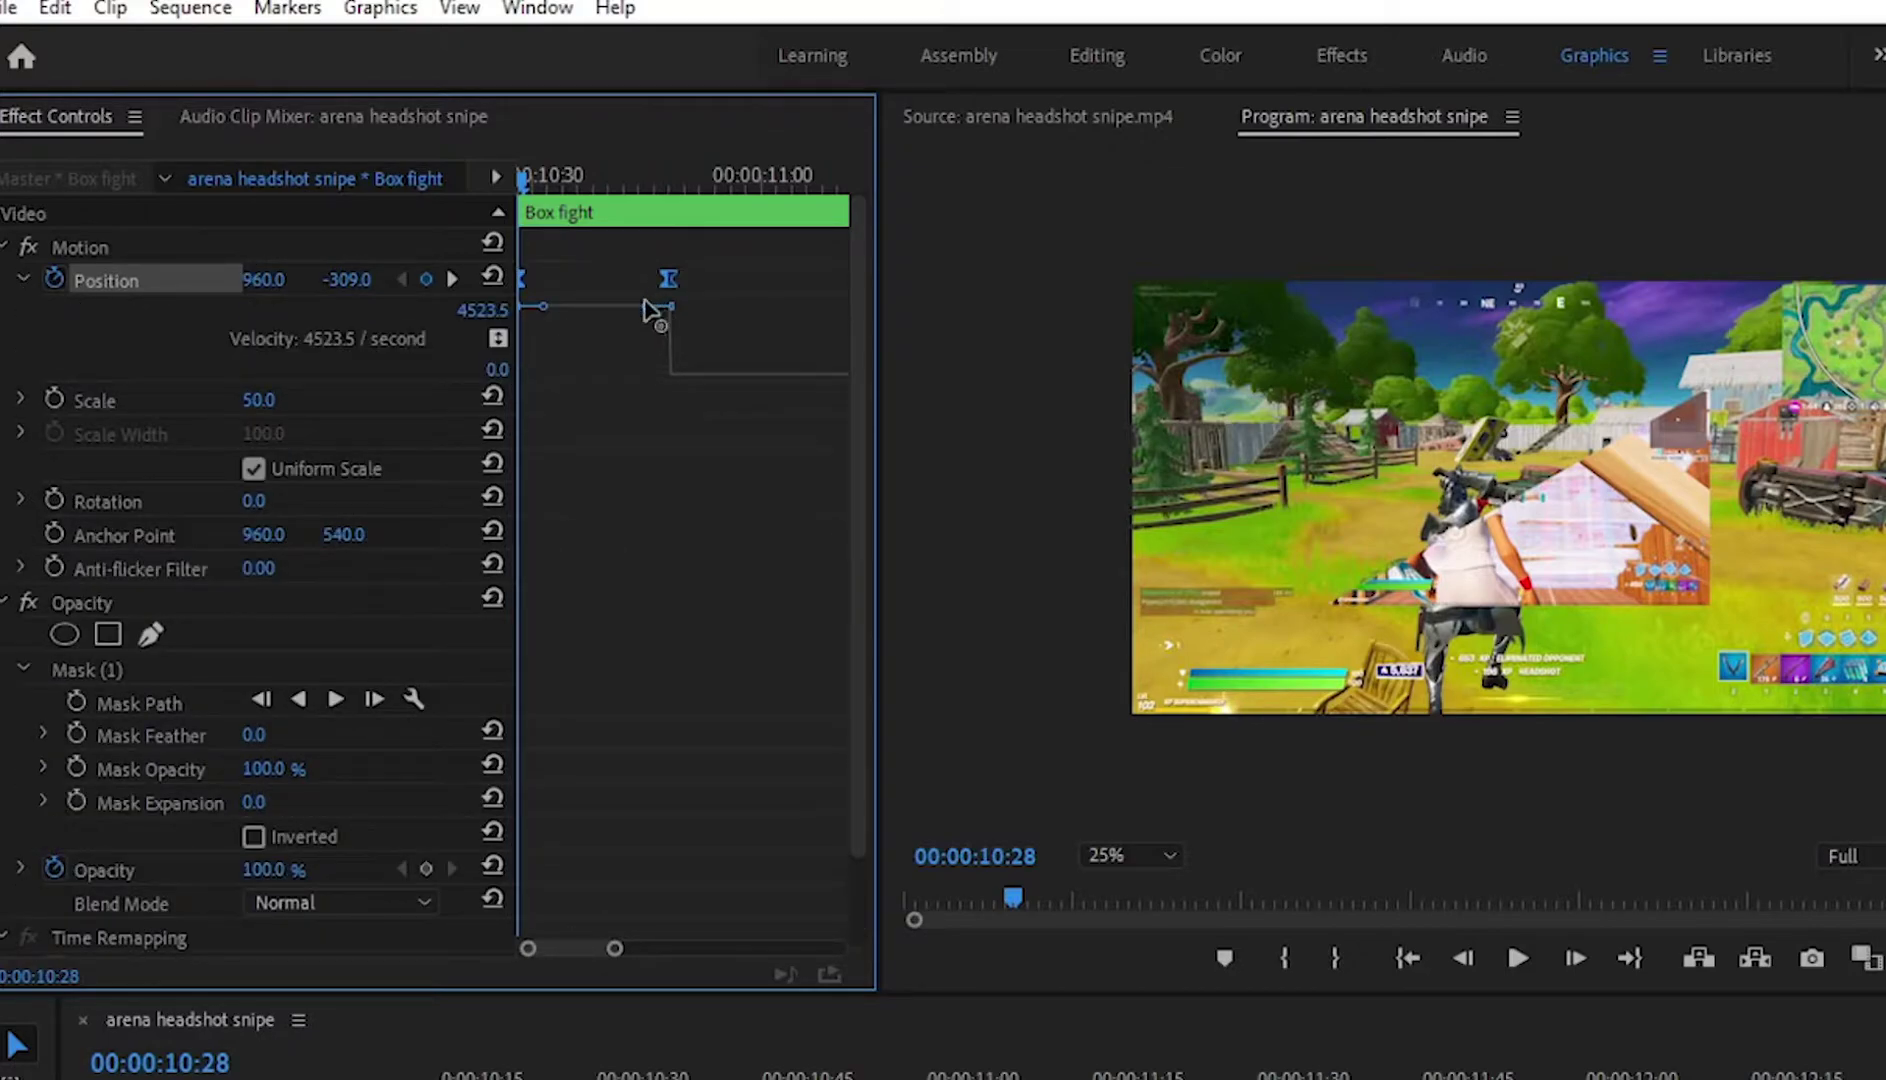
pyautogui.moveTo(657, 304); pyautogui.dragTo(645, 378)
pyautogui.moveTo(545, 306); pyautogui.dragTo(515, 395)
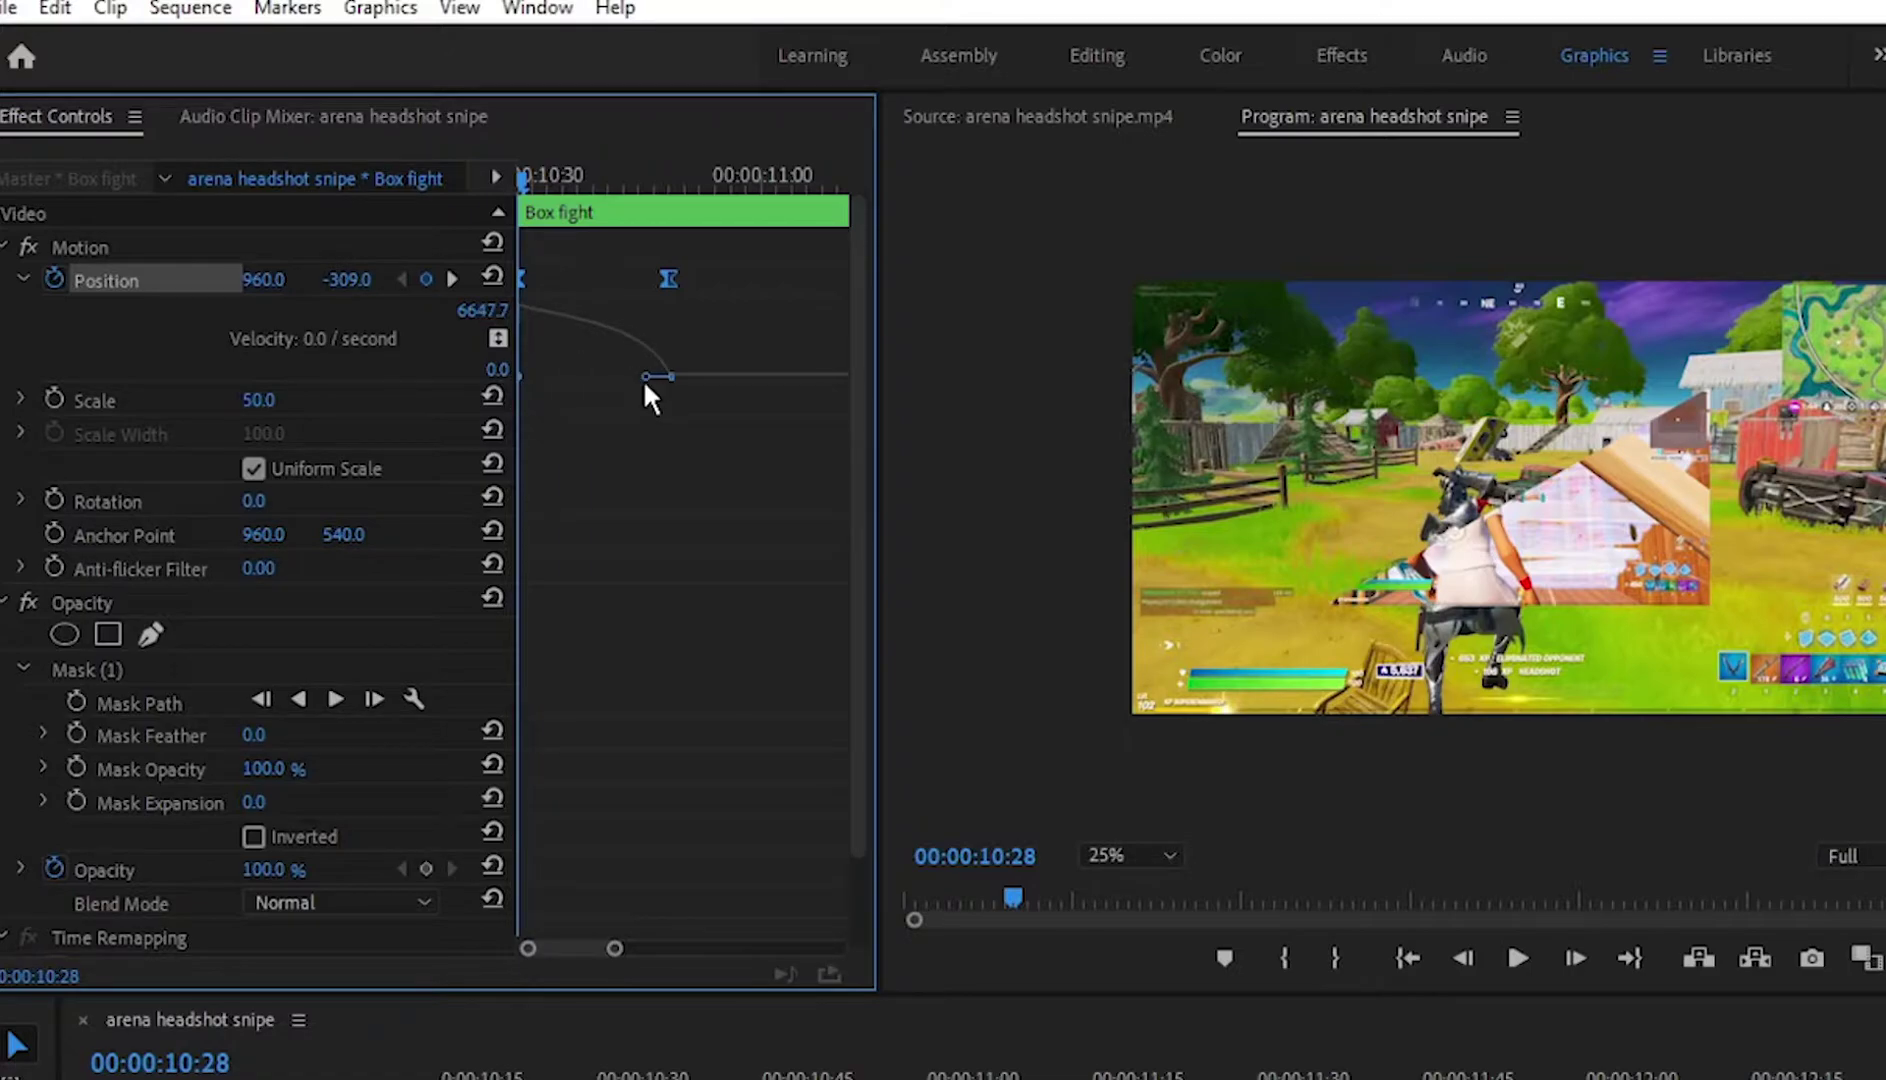
pyautogui.click(644, 379)
pyautogui.click(671, 375)
pyautogui.moveTo(660, 376); pyautogui.dragTo(584, 389)
pyautogui.moveTo(706, 279); pyautogui.dragTo(420, 300)
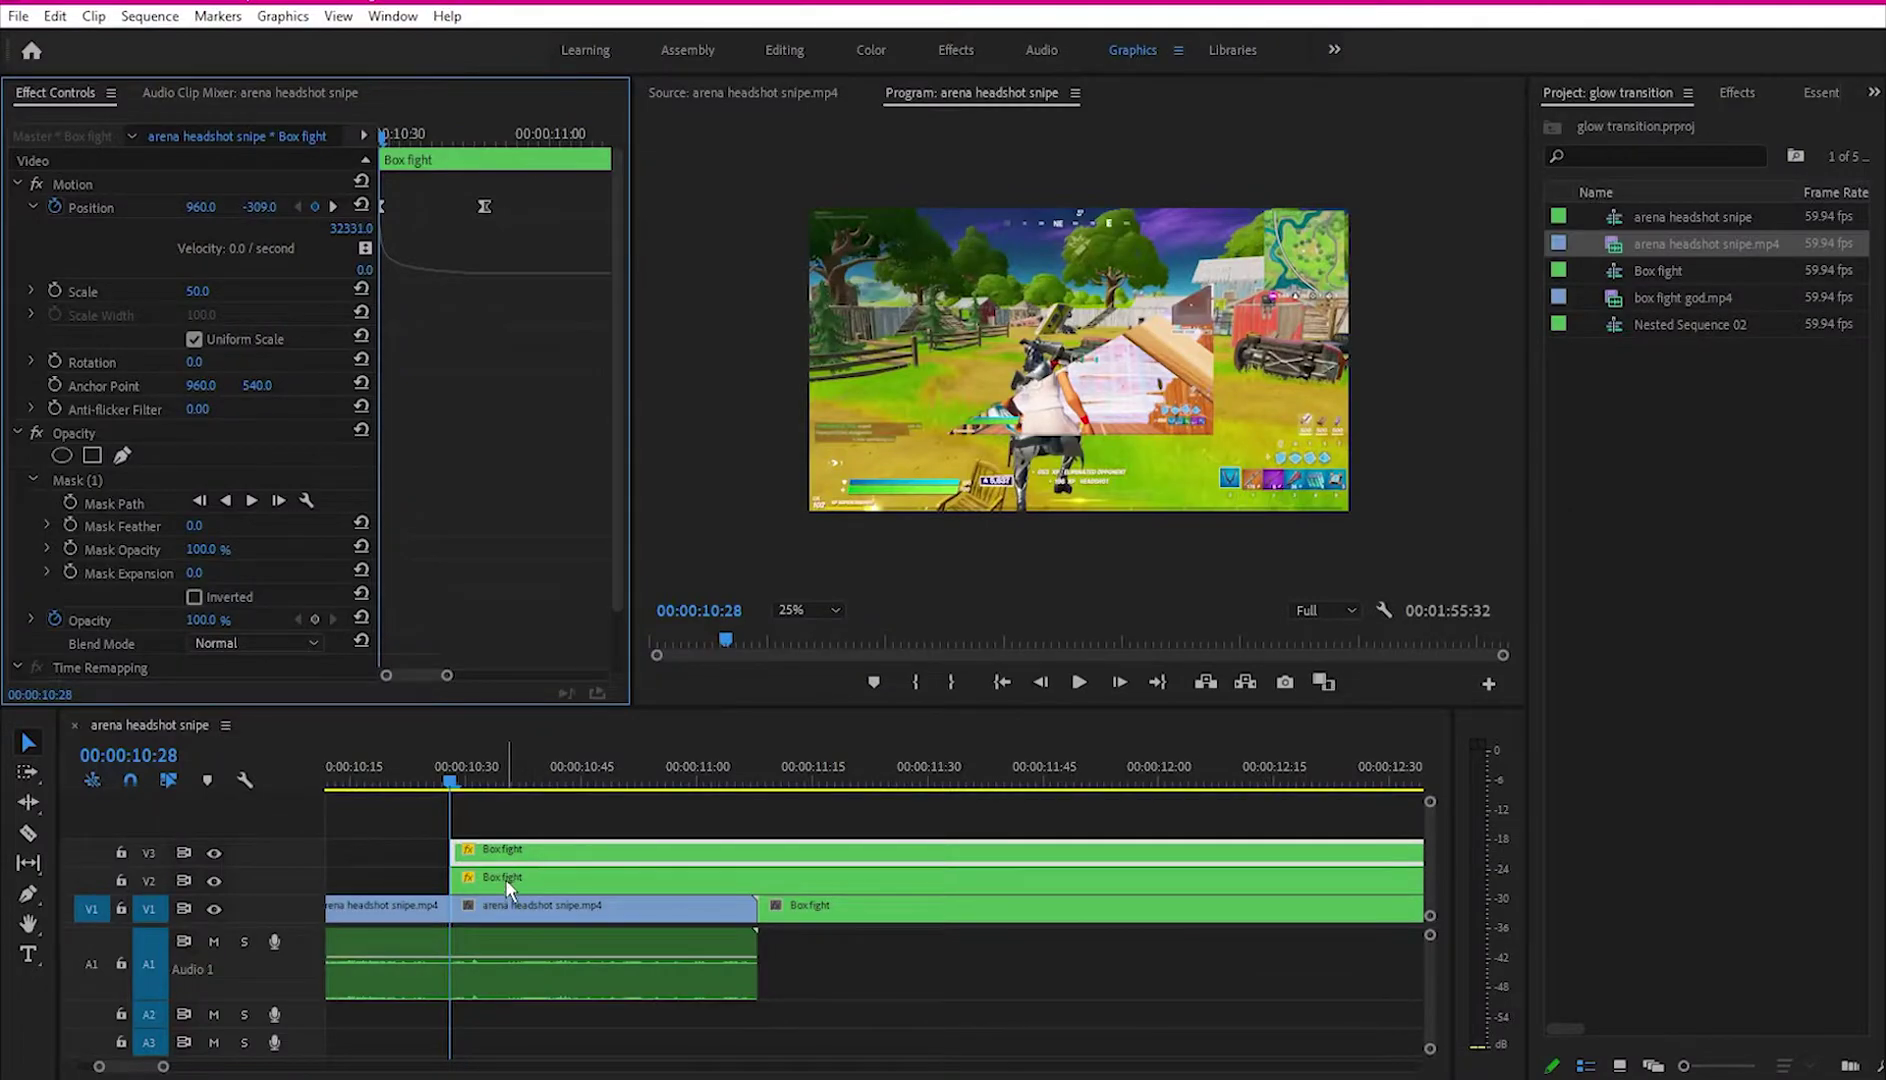
# Step: Paste the Position keyframes onto the V2 copy and set its starting Y to 1371
pyautogui.click(505, 880)
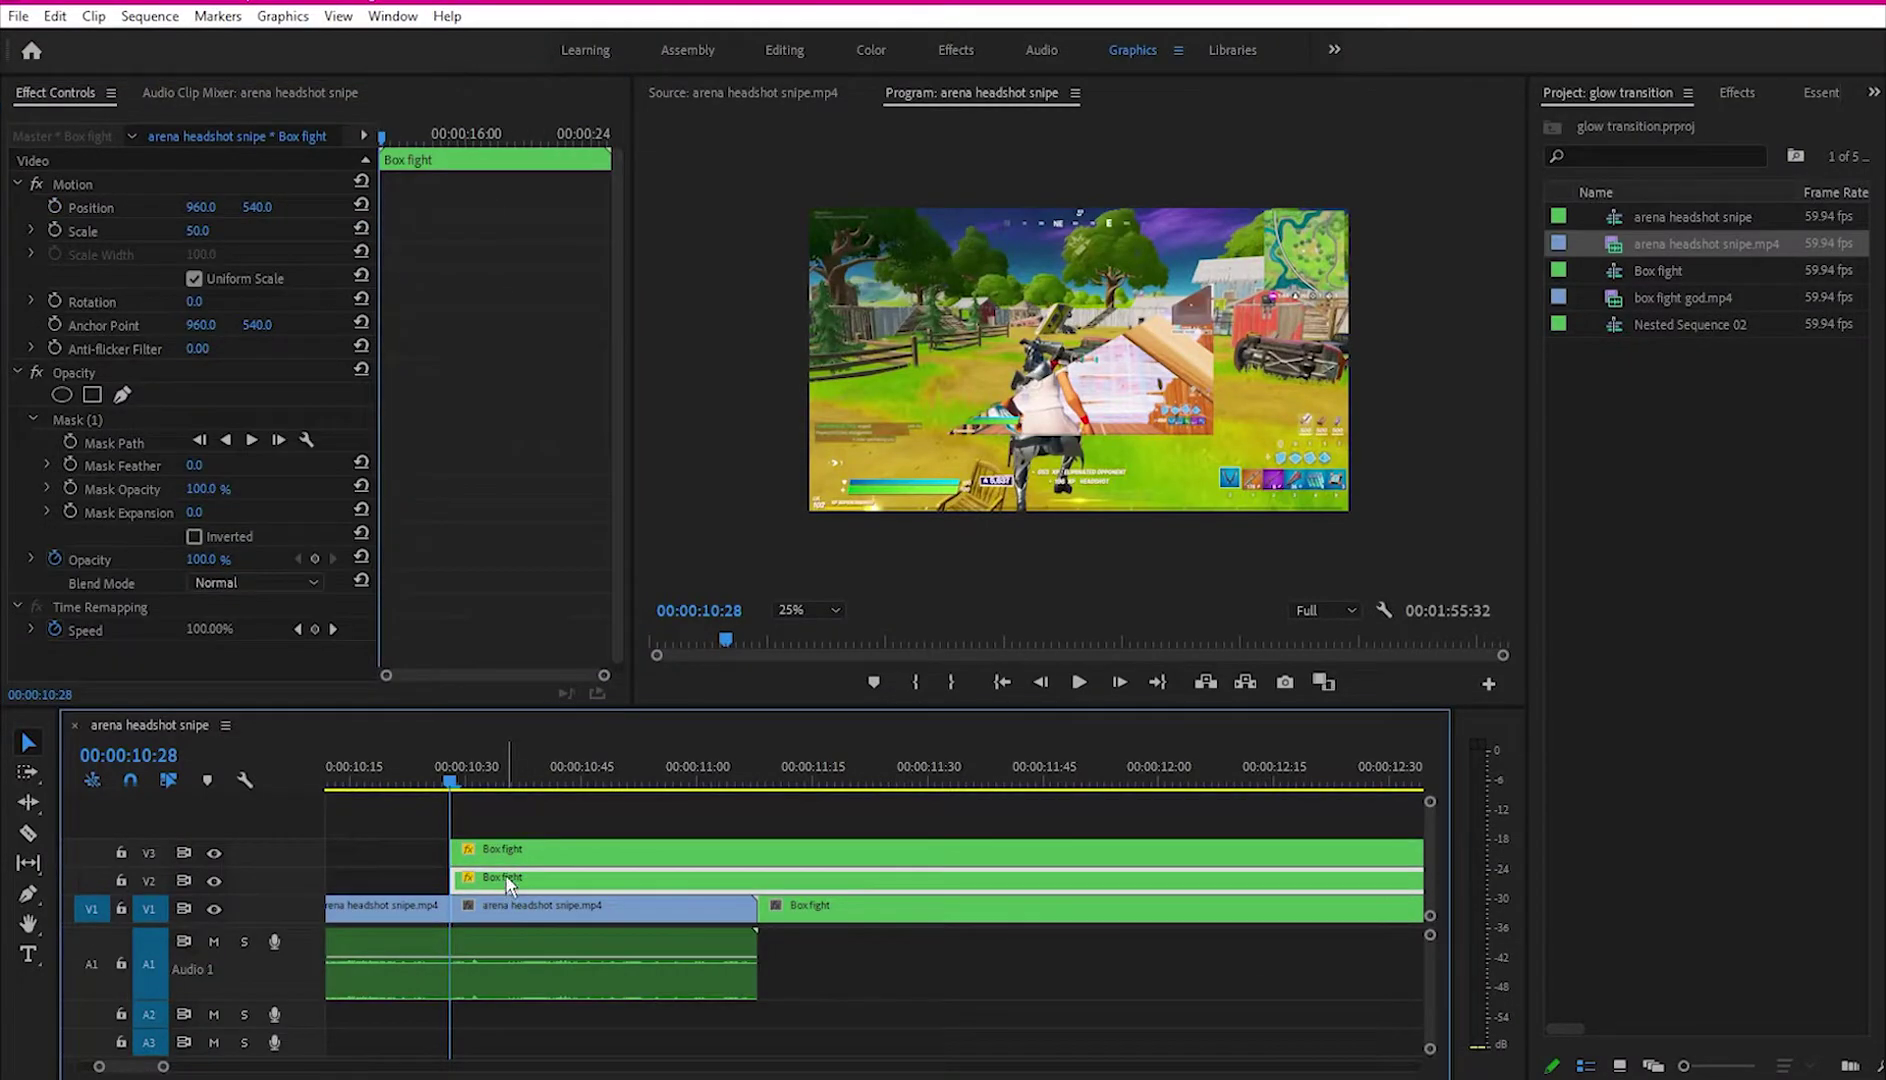
pyautogui.click(467, 477)
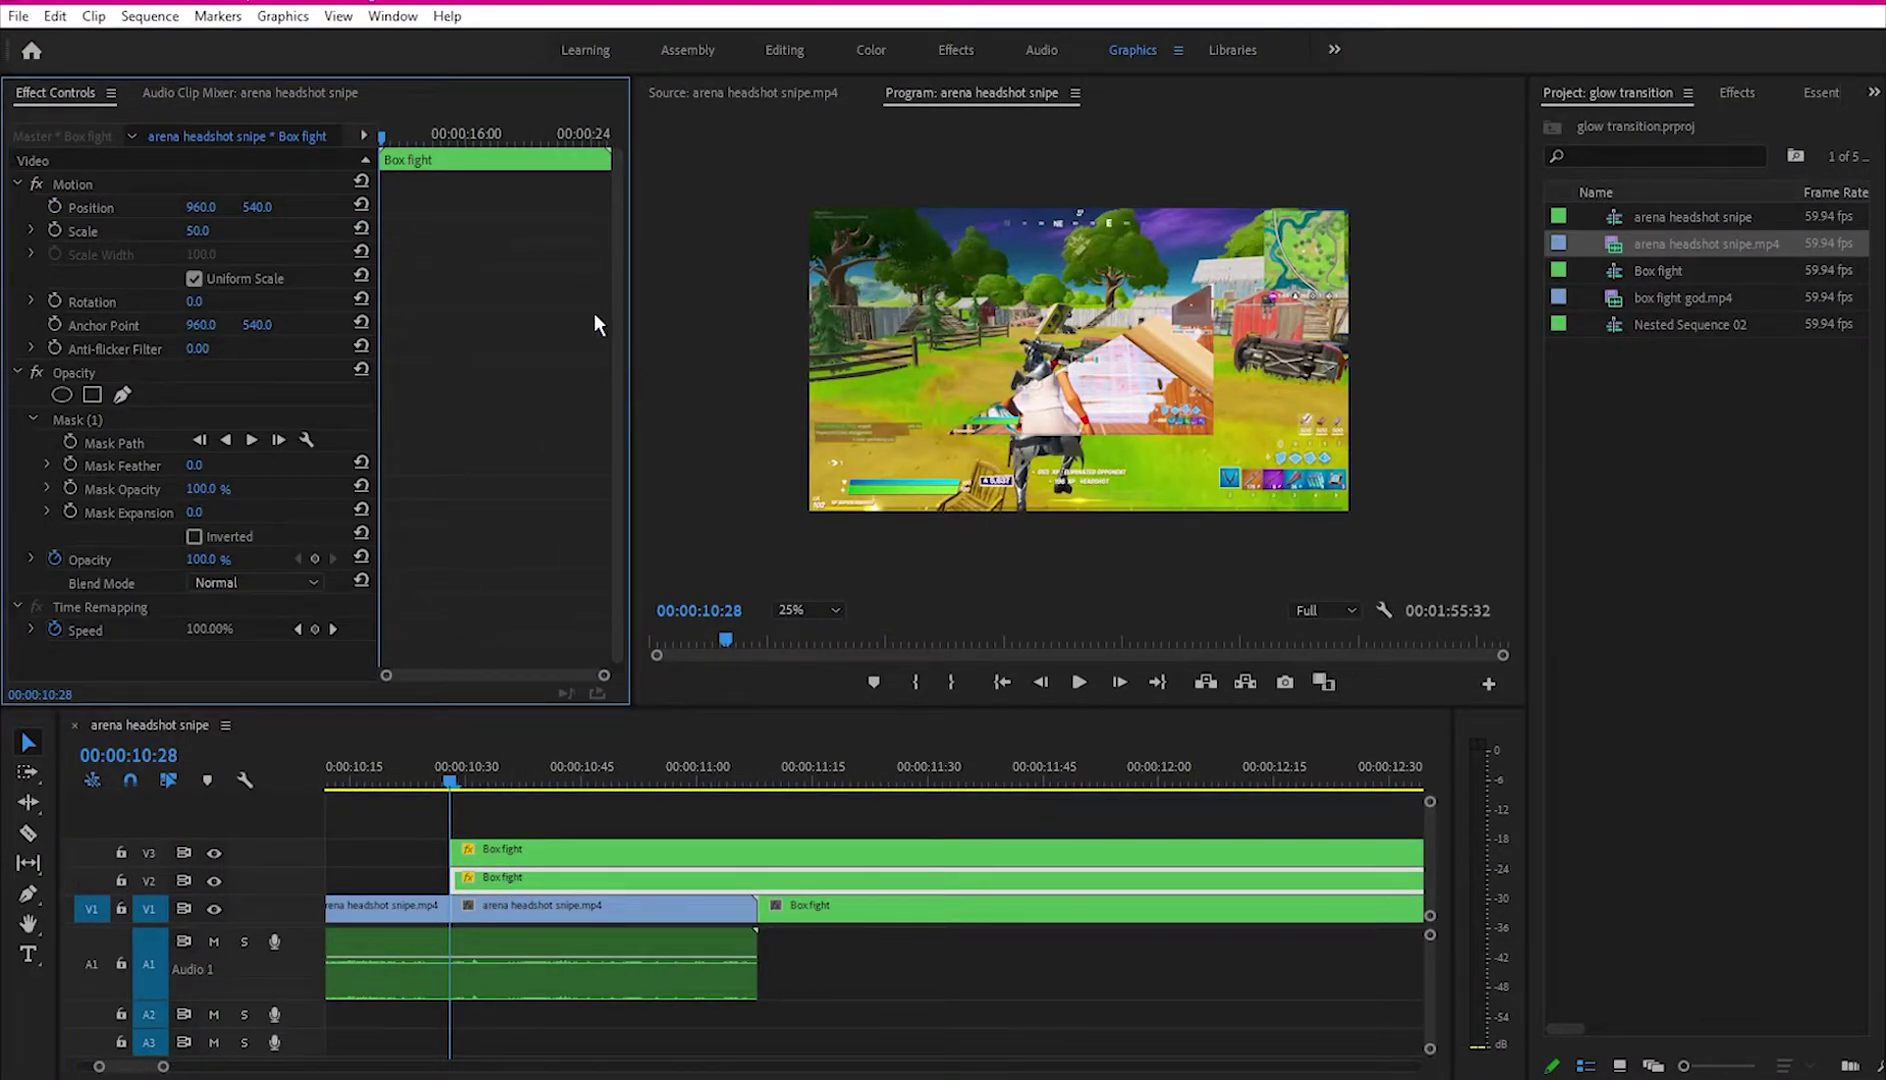
pyautogui.hotkey('ctrl', 'v')
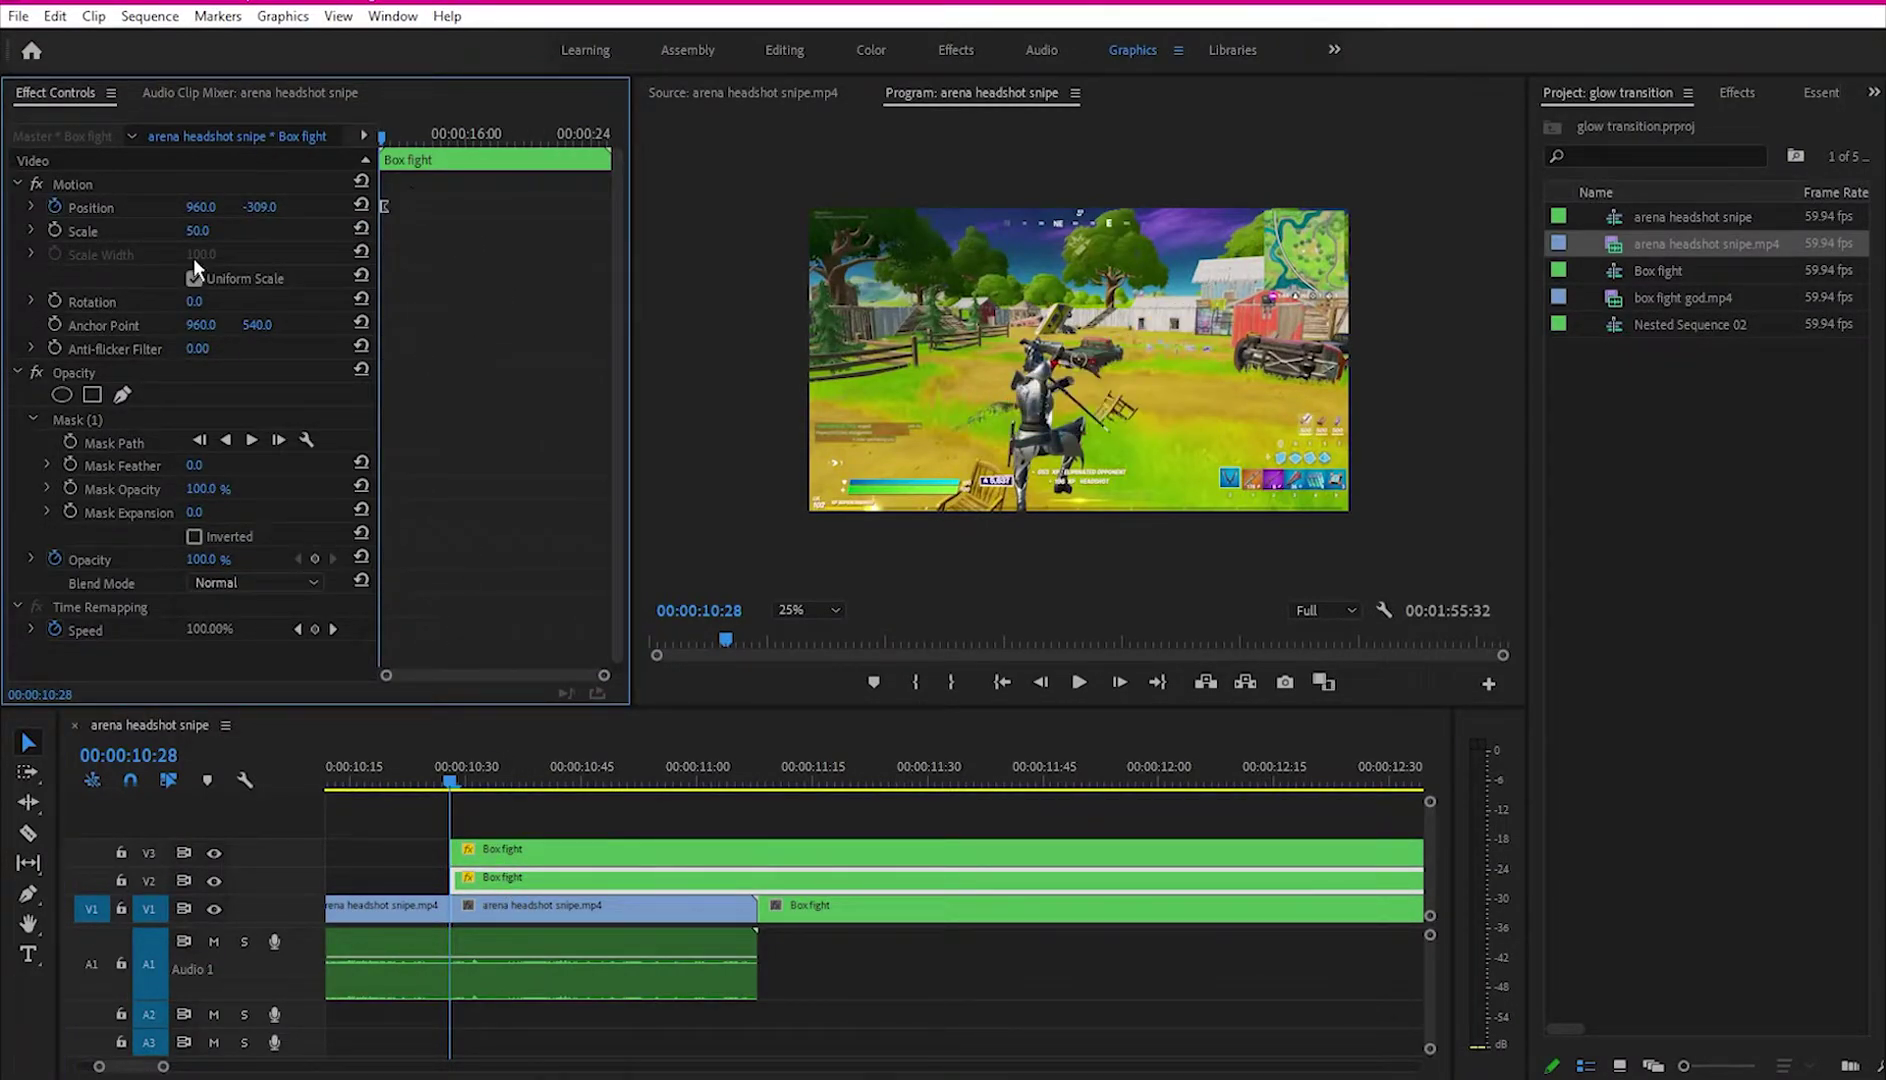
pyautogui.moveTo(605, 677); pyautogui.dragTo(464, 676)
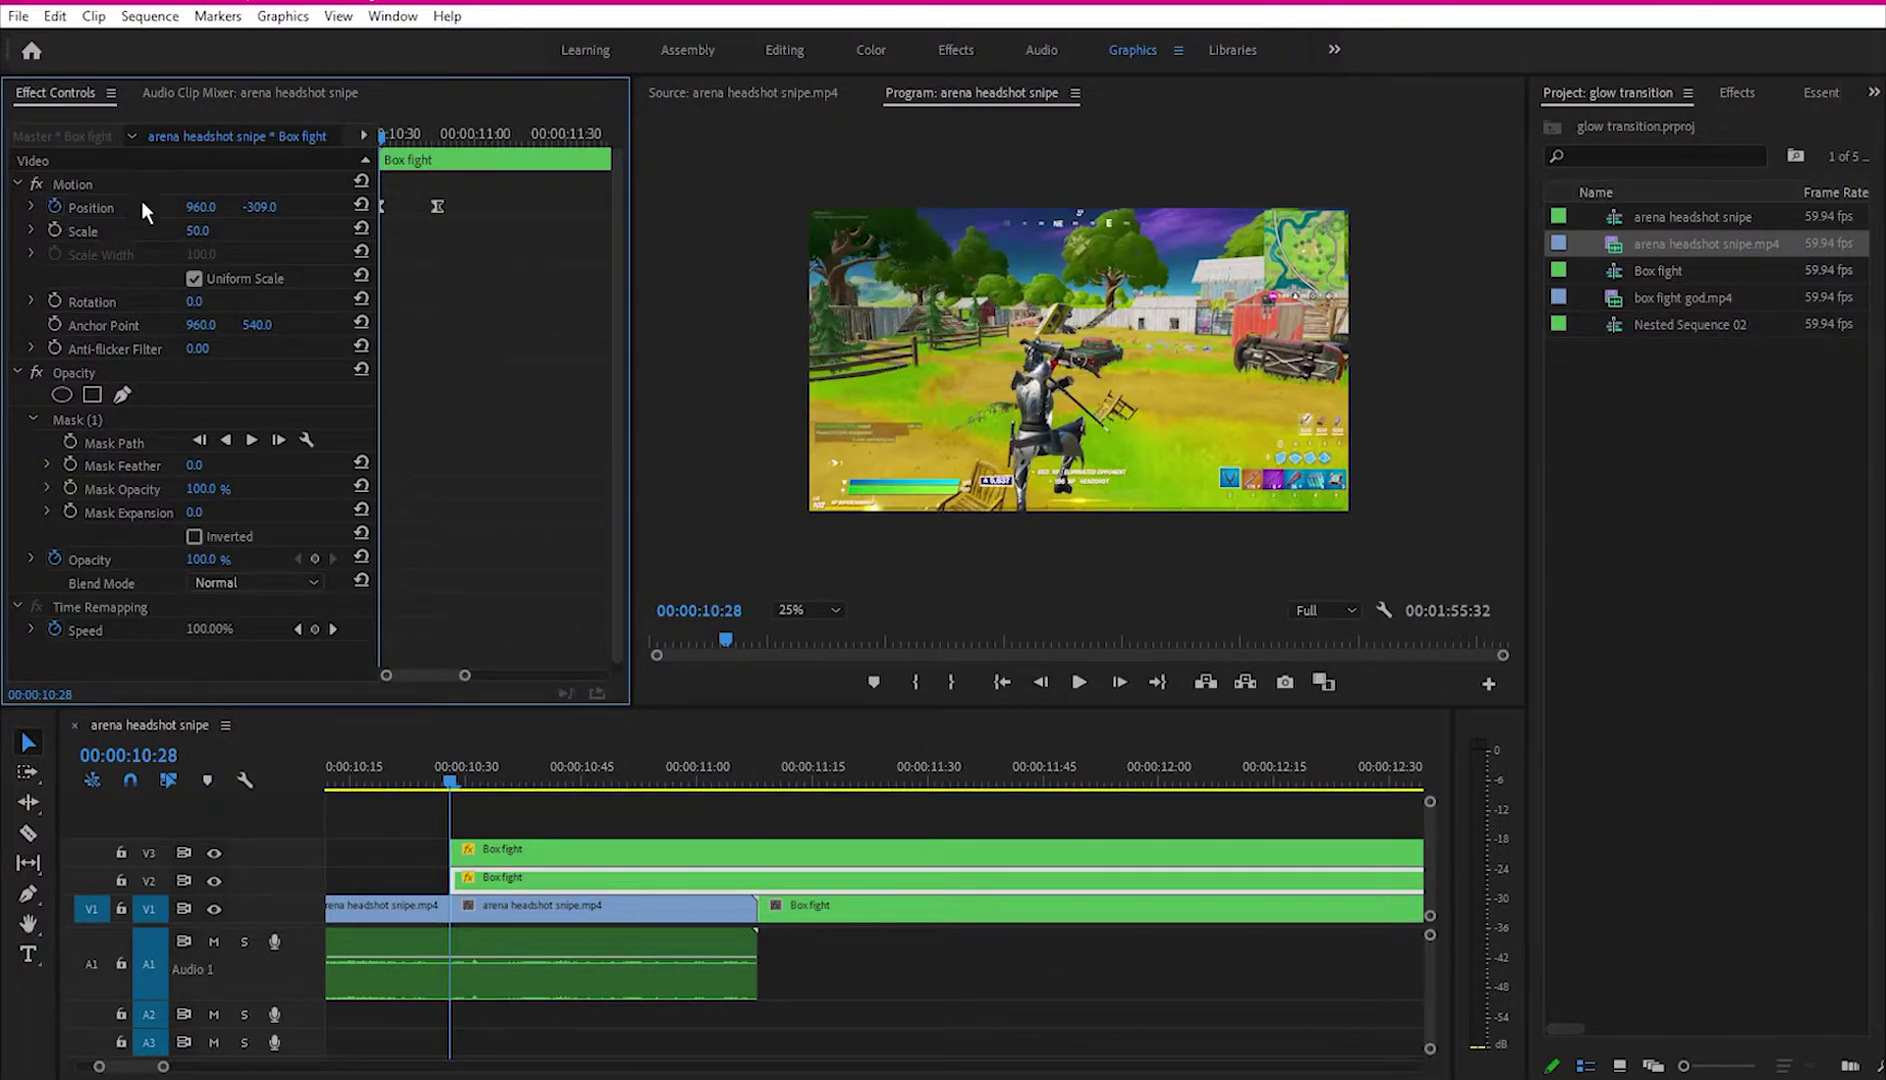
pyautogui.moveTo(258, 207); pyautogui.dragTo(340, 207)
# Step: Set the Program monitor zoom to Fit and deselect all clips
pyautogui.click(808, 610)
pyautogui.click(810, 642)
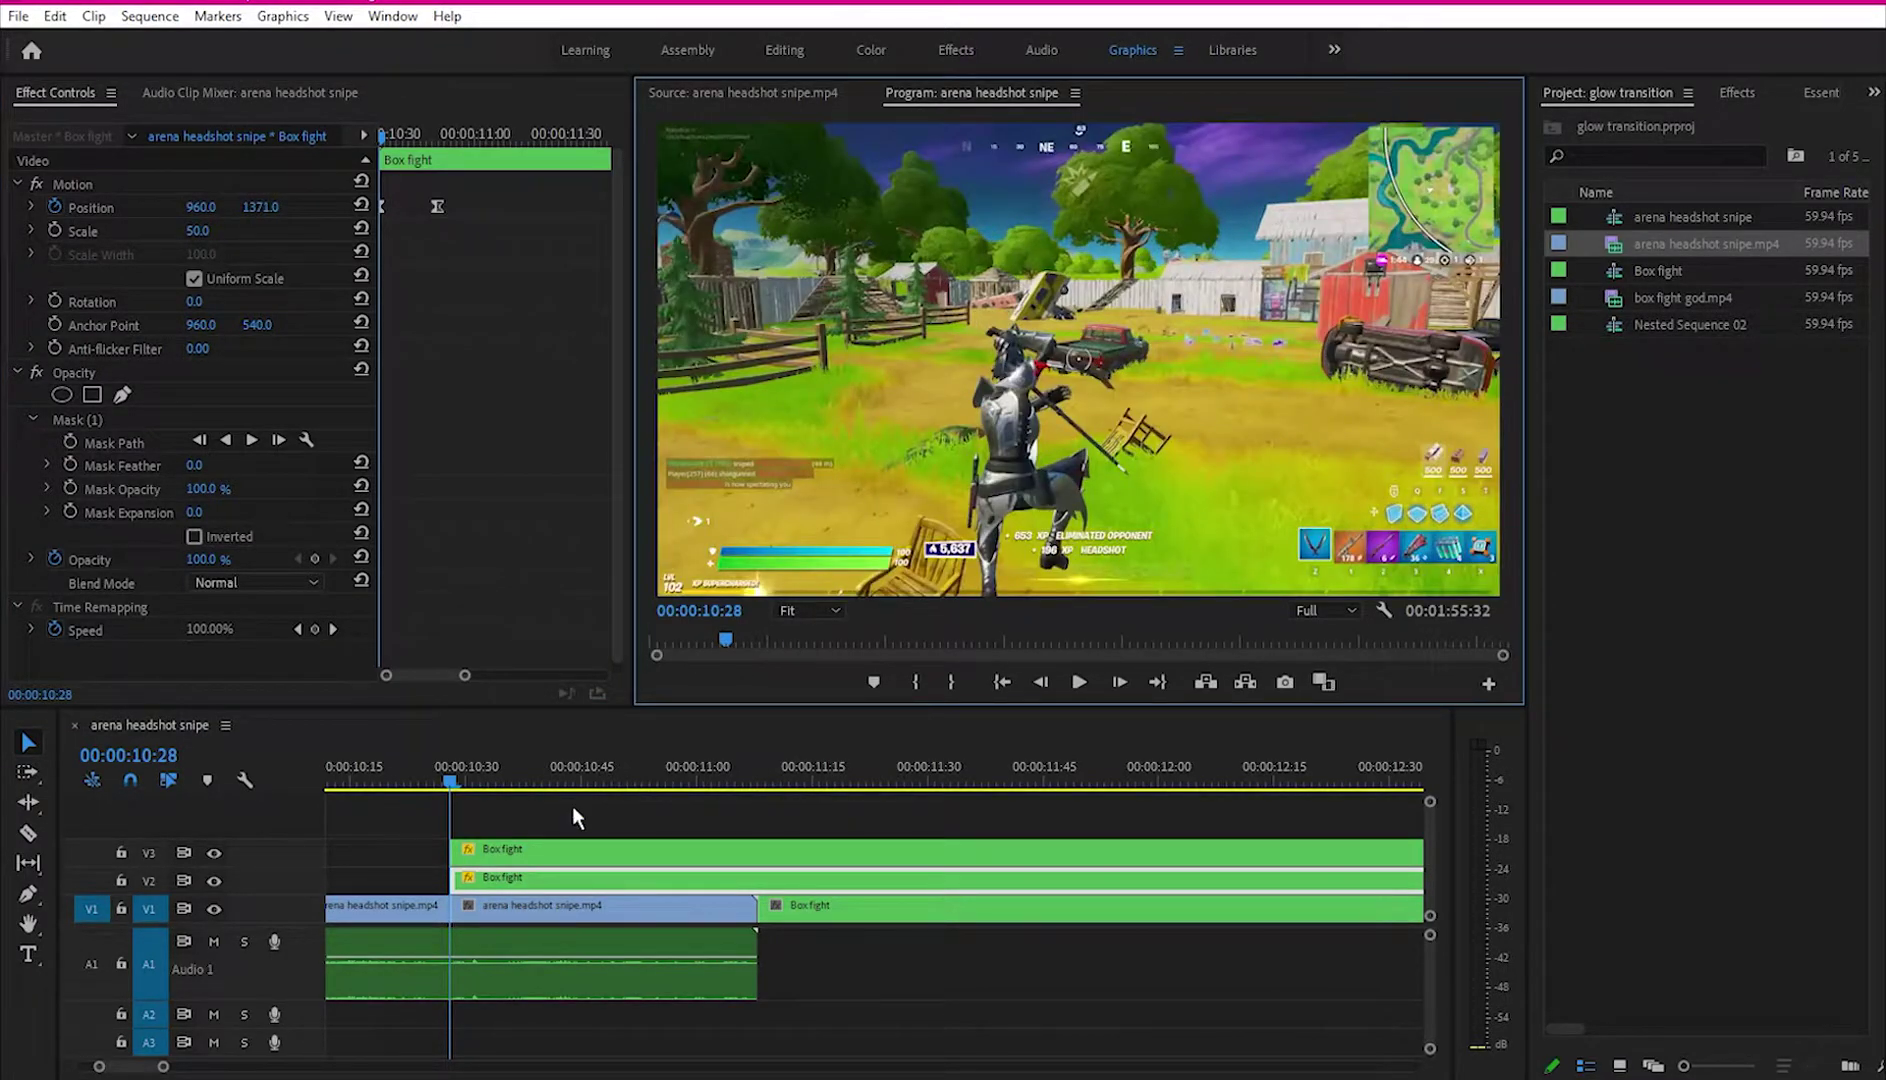
pyautogui.click(469, 802)
# Step: Preview the transition at 1/2 playback resolution, returning the playhead to 10:28
pyautogui.moveTo(440, 783); pyautogui.dragTo(376, 781)
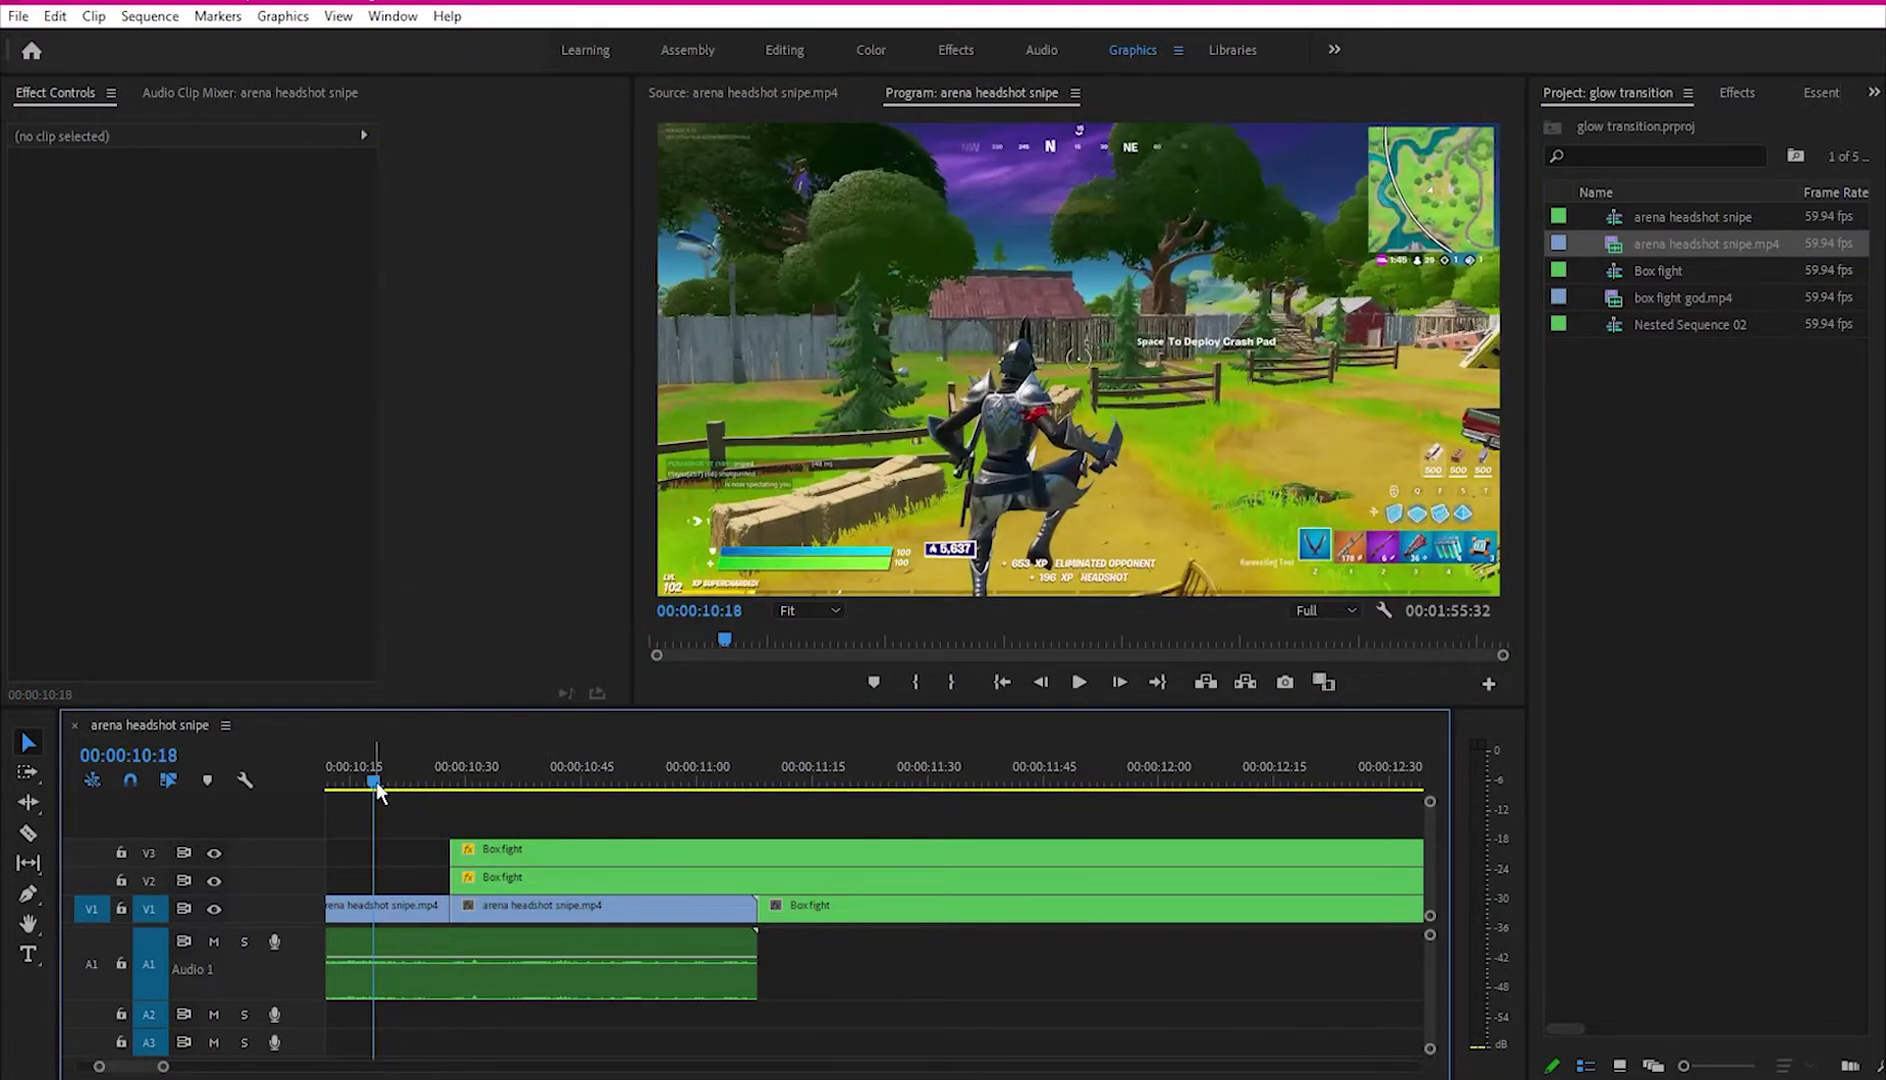
pyautogui.press('space')
pyautogui.click(427, 783)
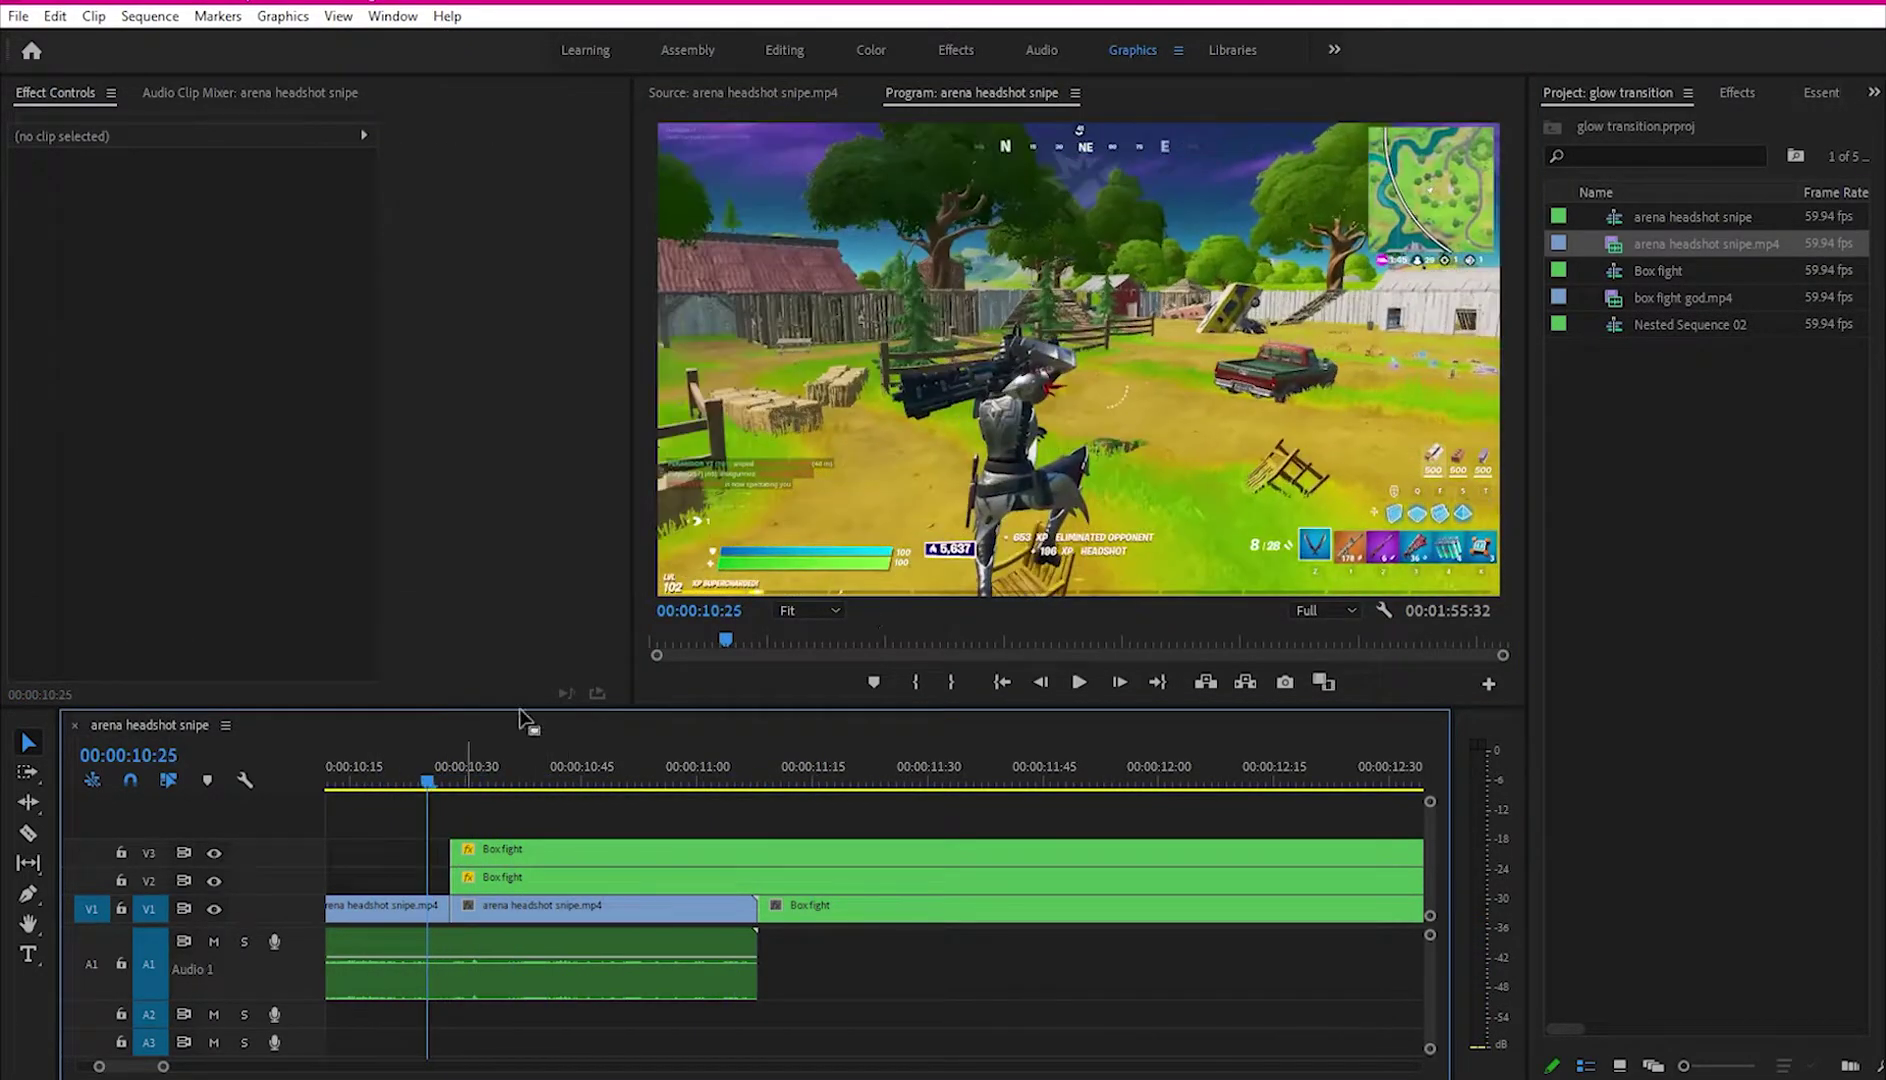
pyautogui.click(1308, 610)
pyautogui.click(1314, 665)
pyautogui.press('space')
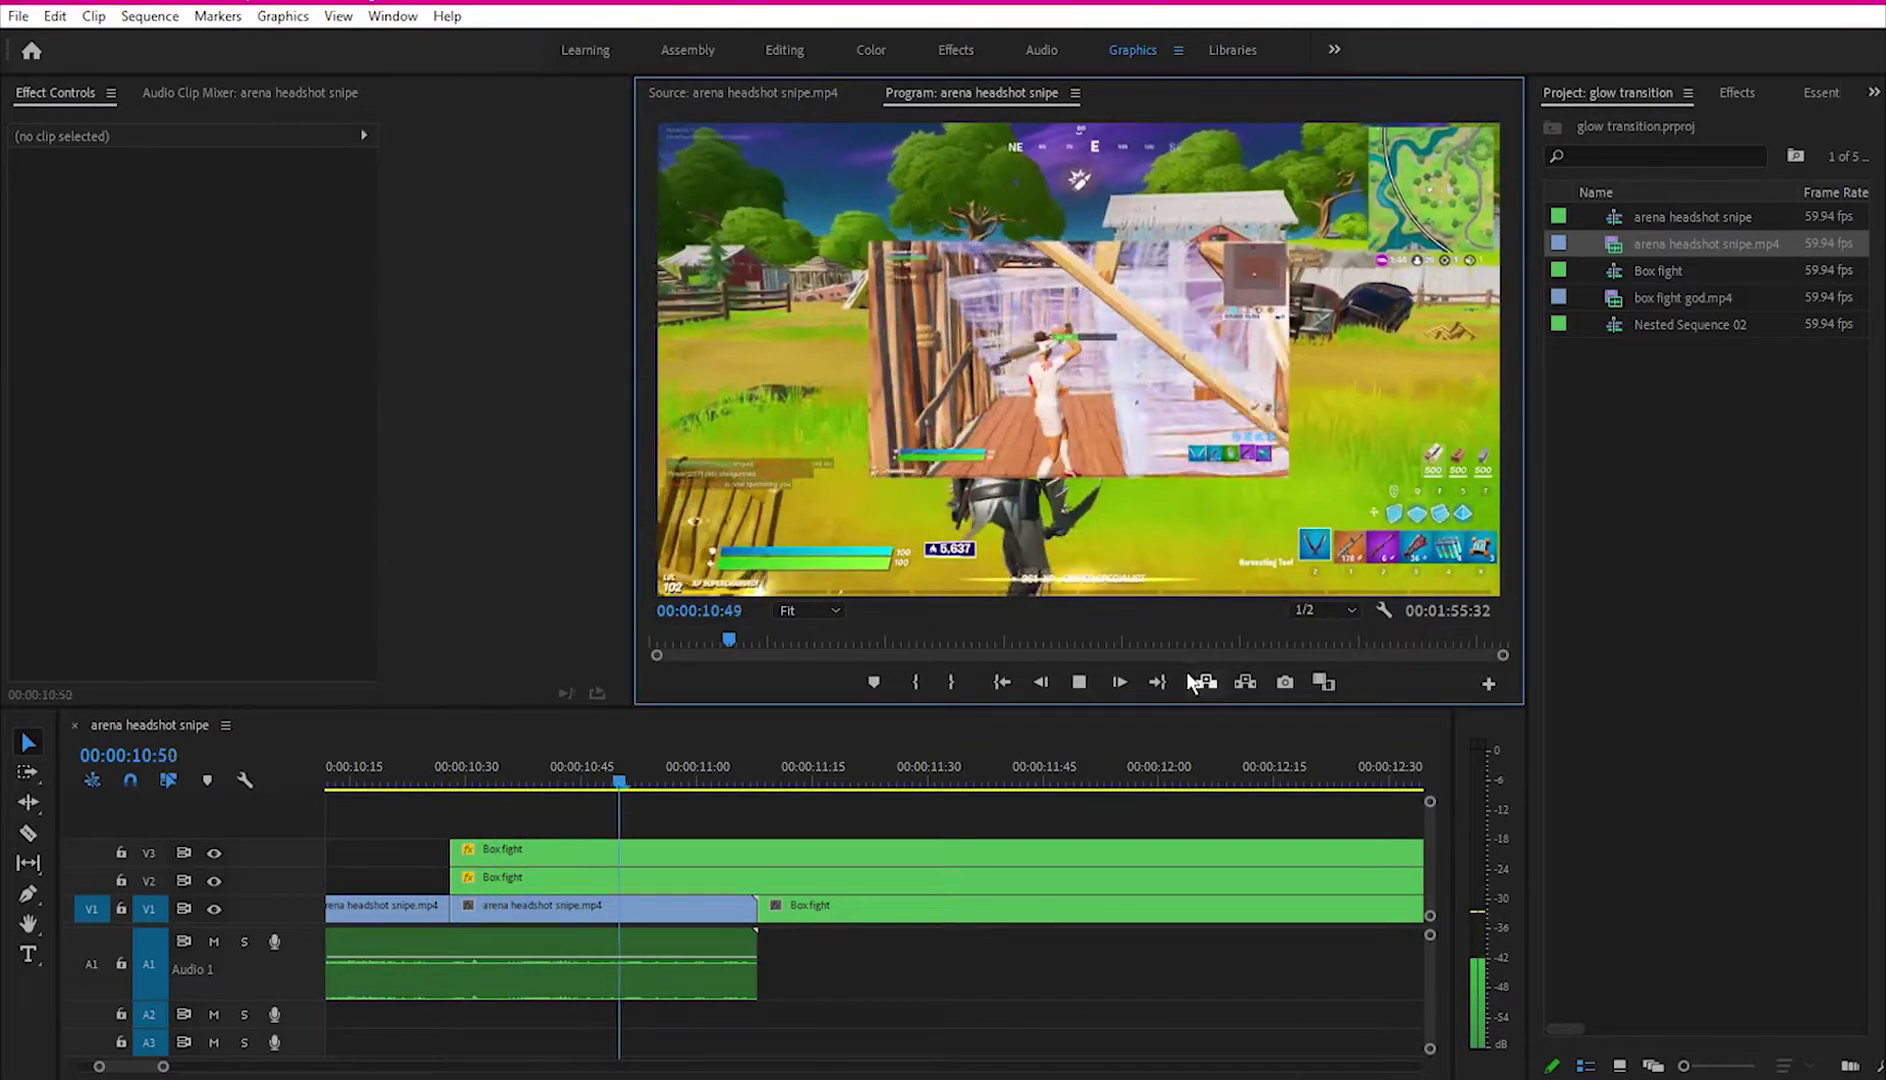
pyautogui.press('space')
pyautogui.moveTo(470, 786); pyautogui.dragTo(452, 793)
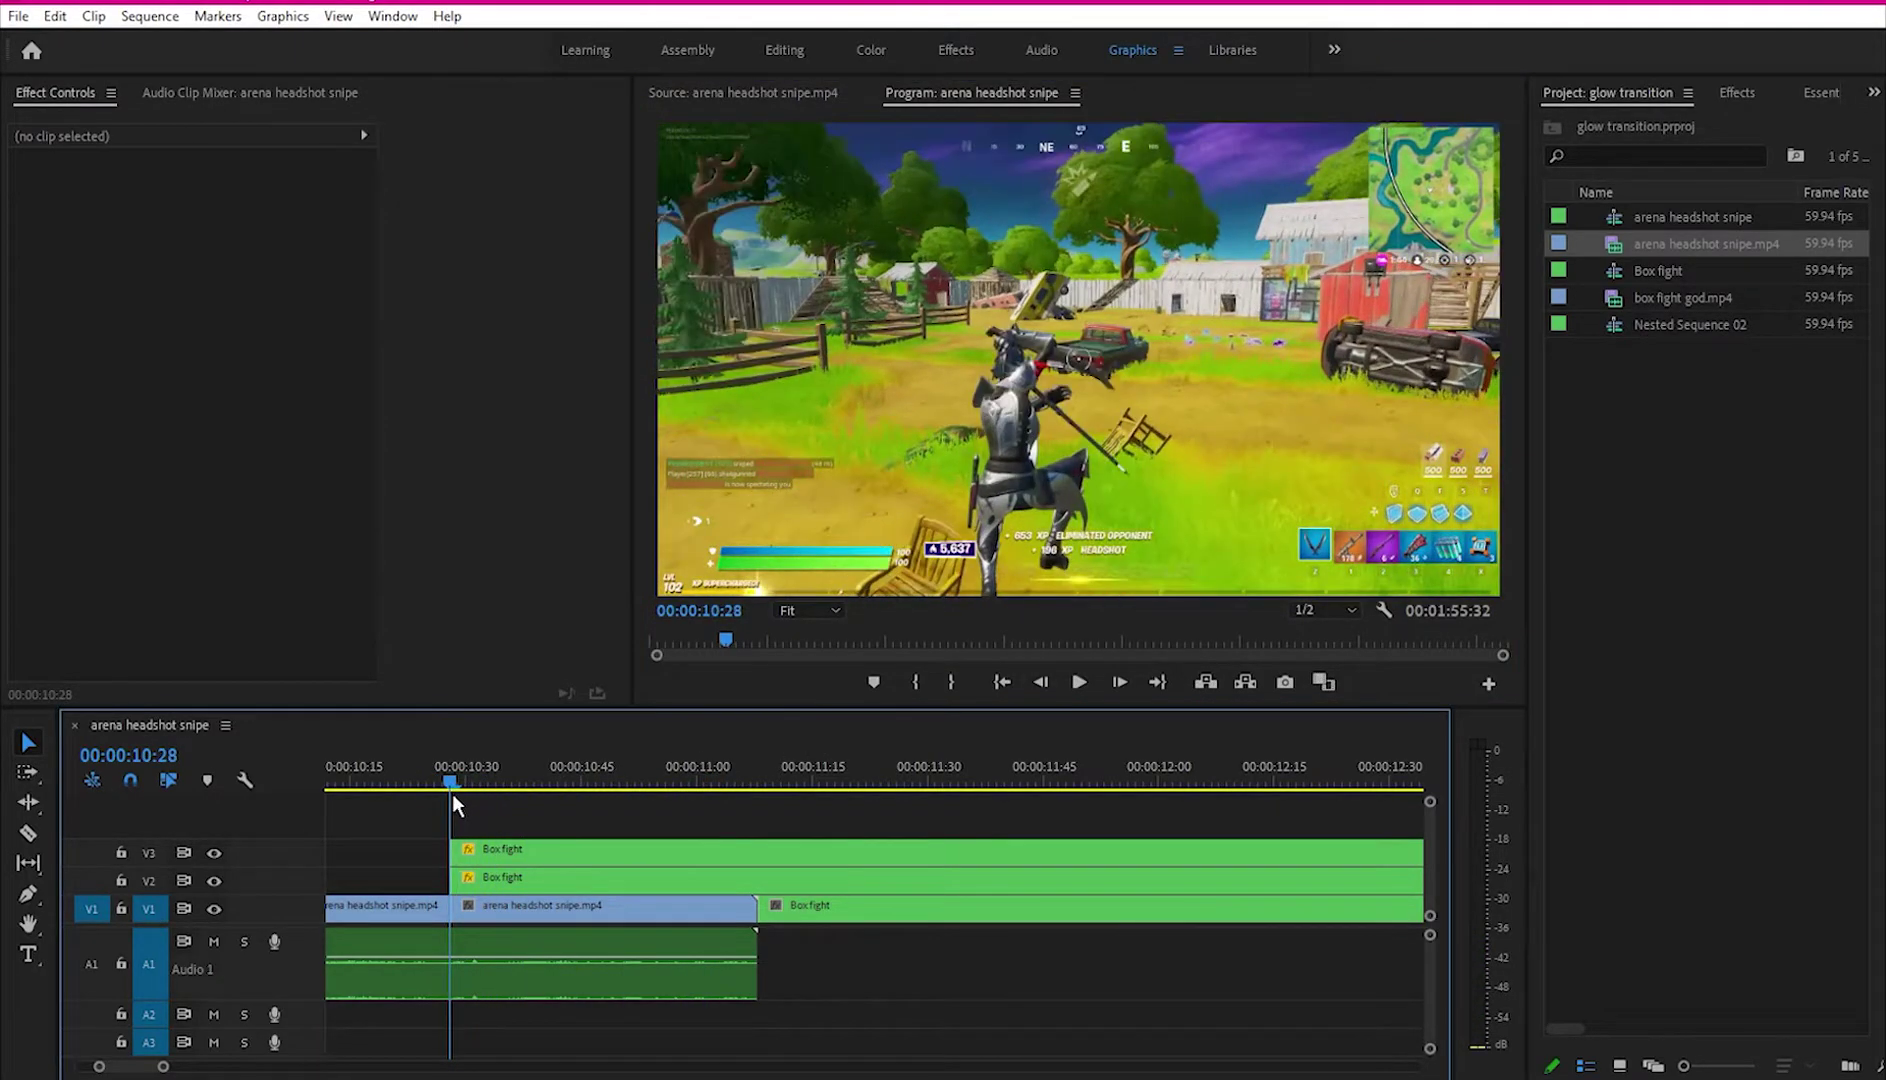
# Step: Add Scale keyframes on the V3 copy: 50 at 10:48 and 100 at 11:08
pyautogui.click(505, 852)
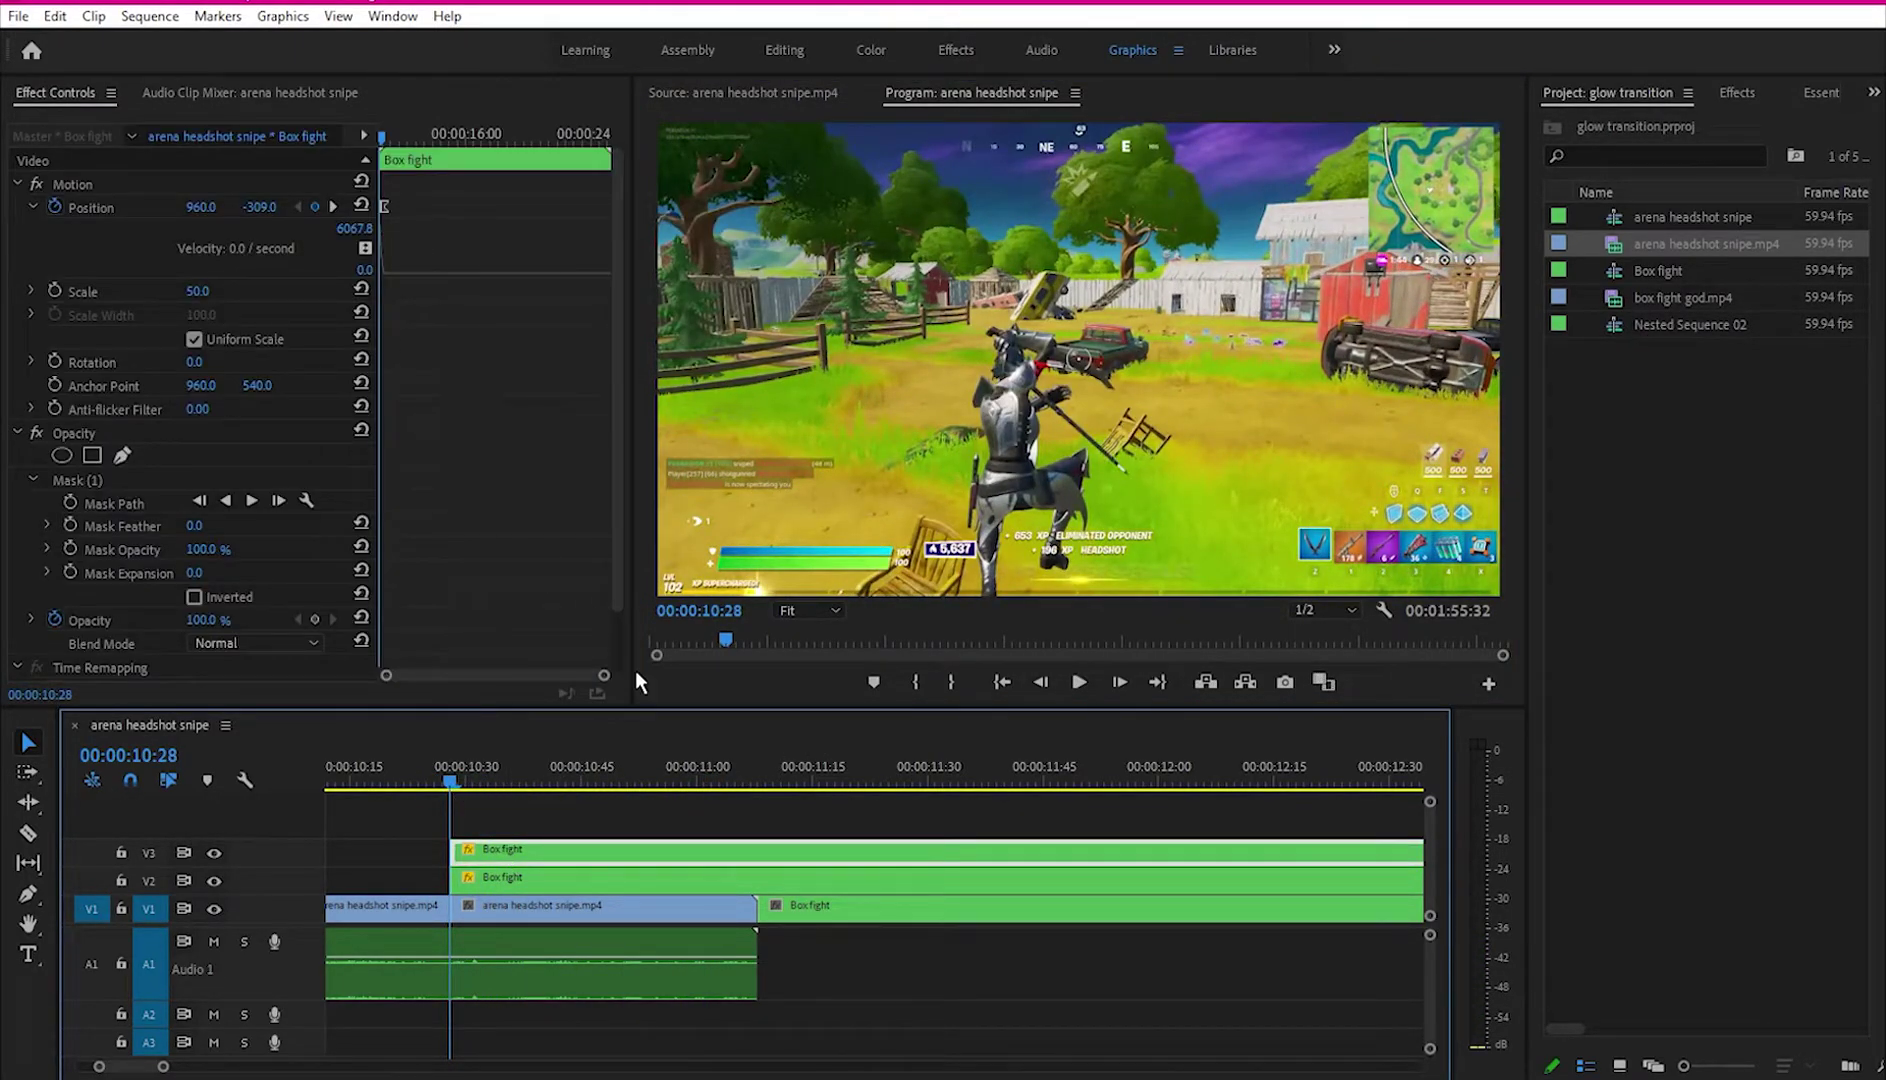
pyautogui.moveTo(603, 677); pyautogui.dragTo(515, 675)
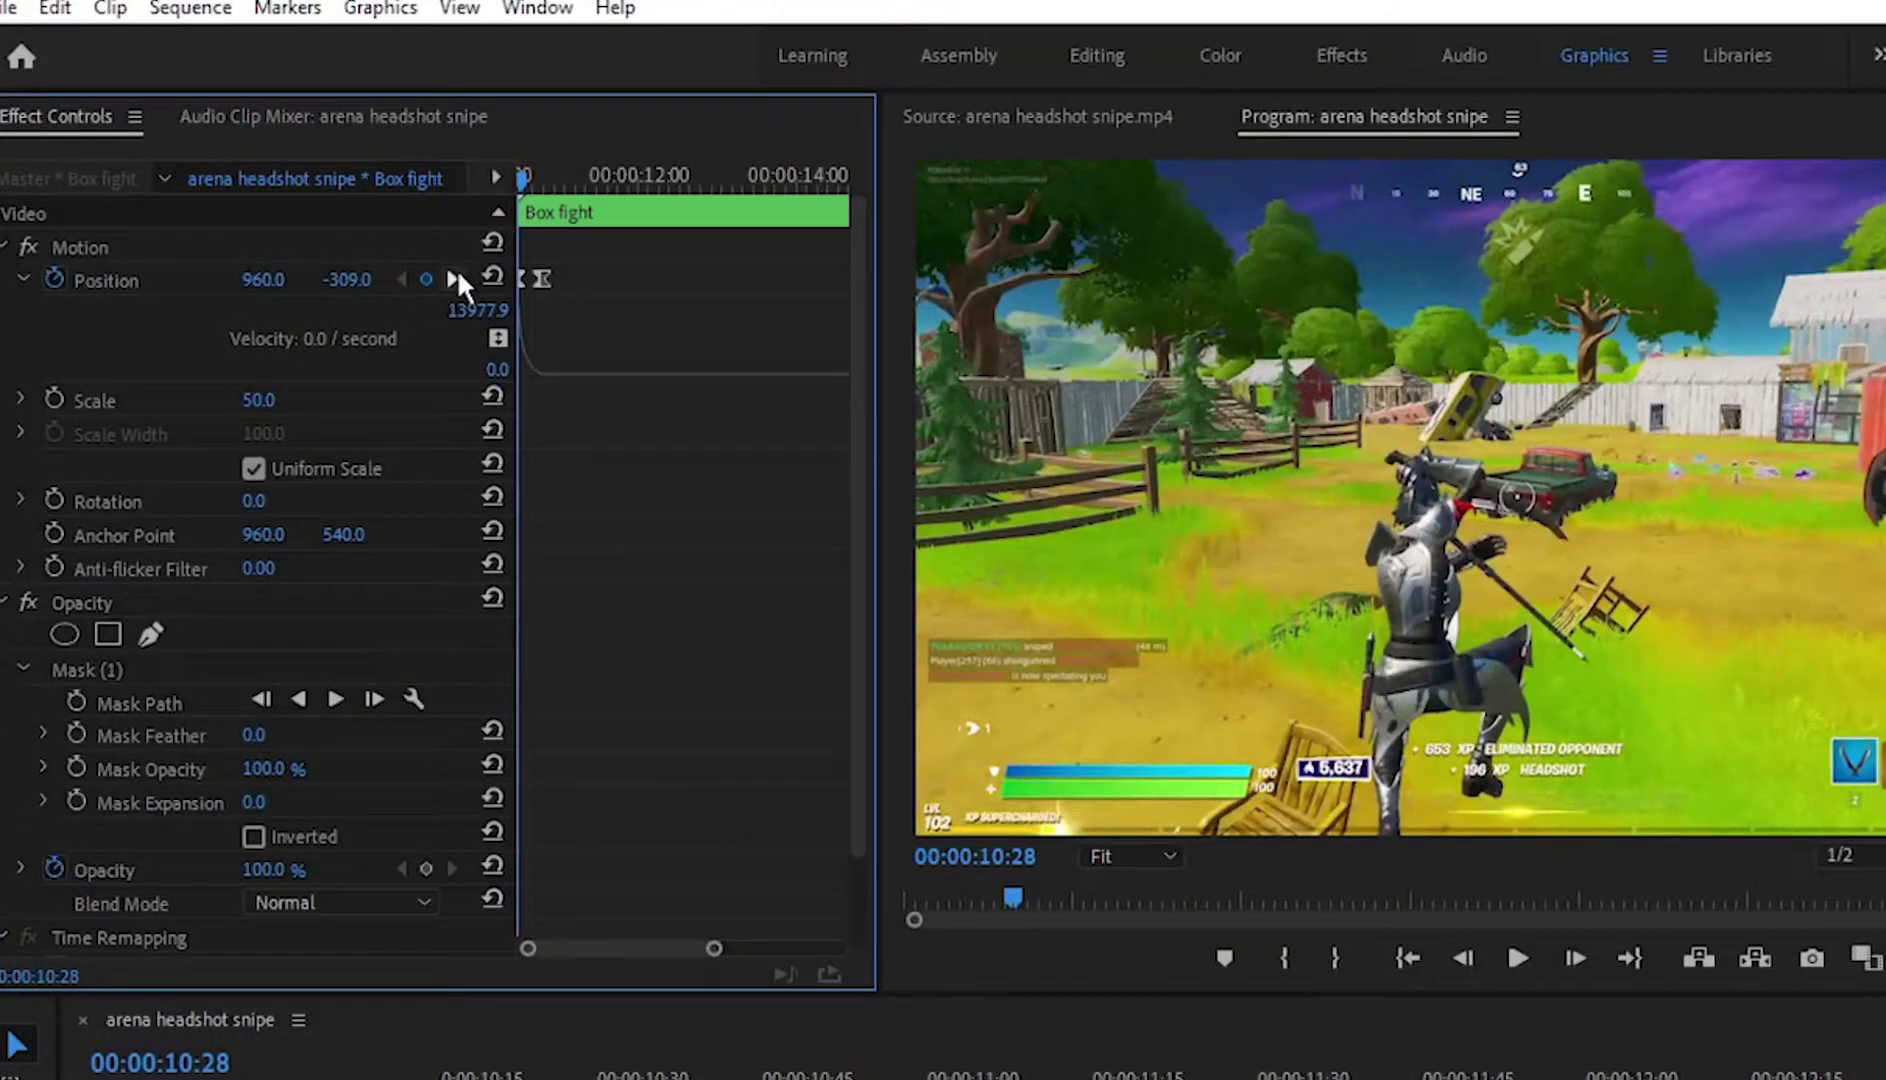
pyautogui.click(452, 279)
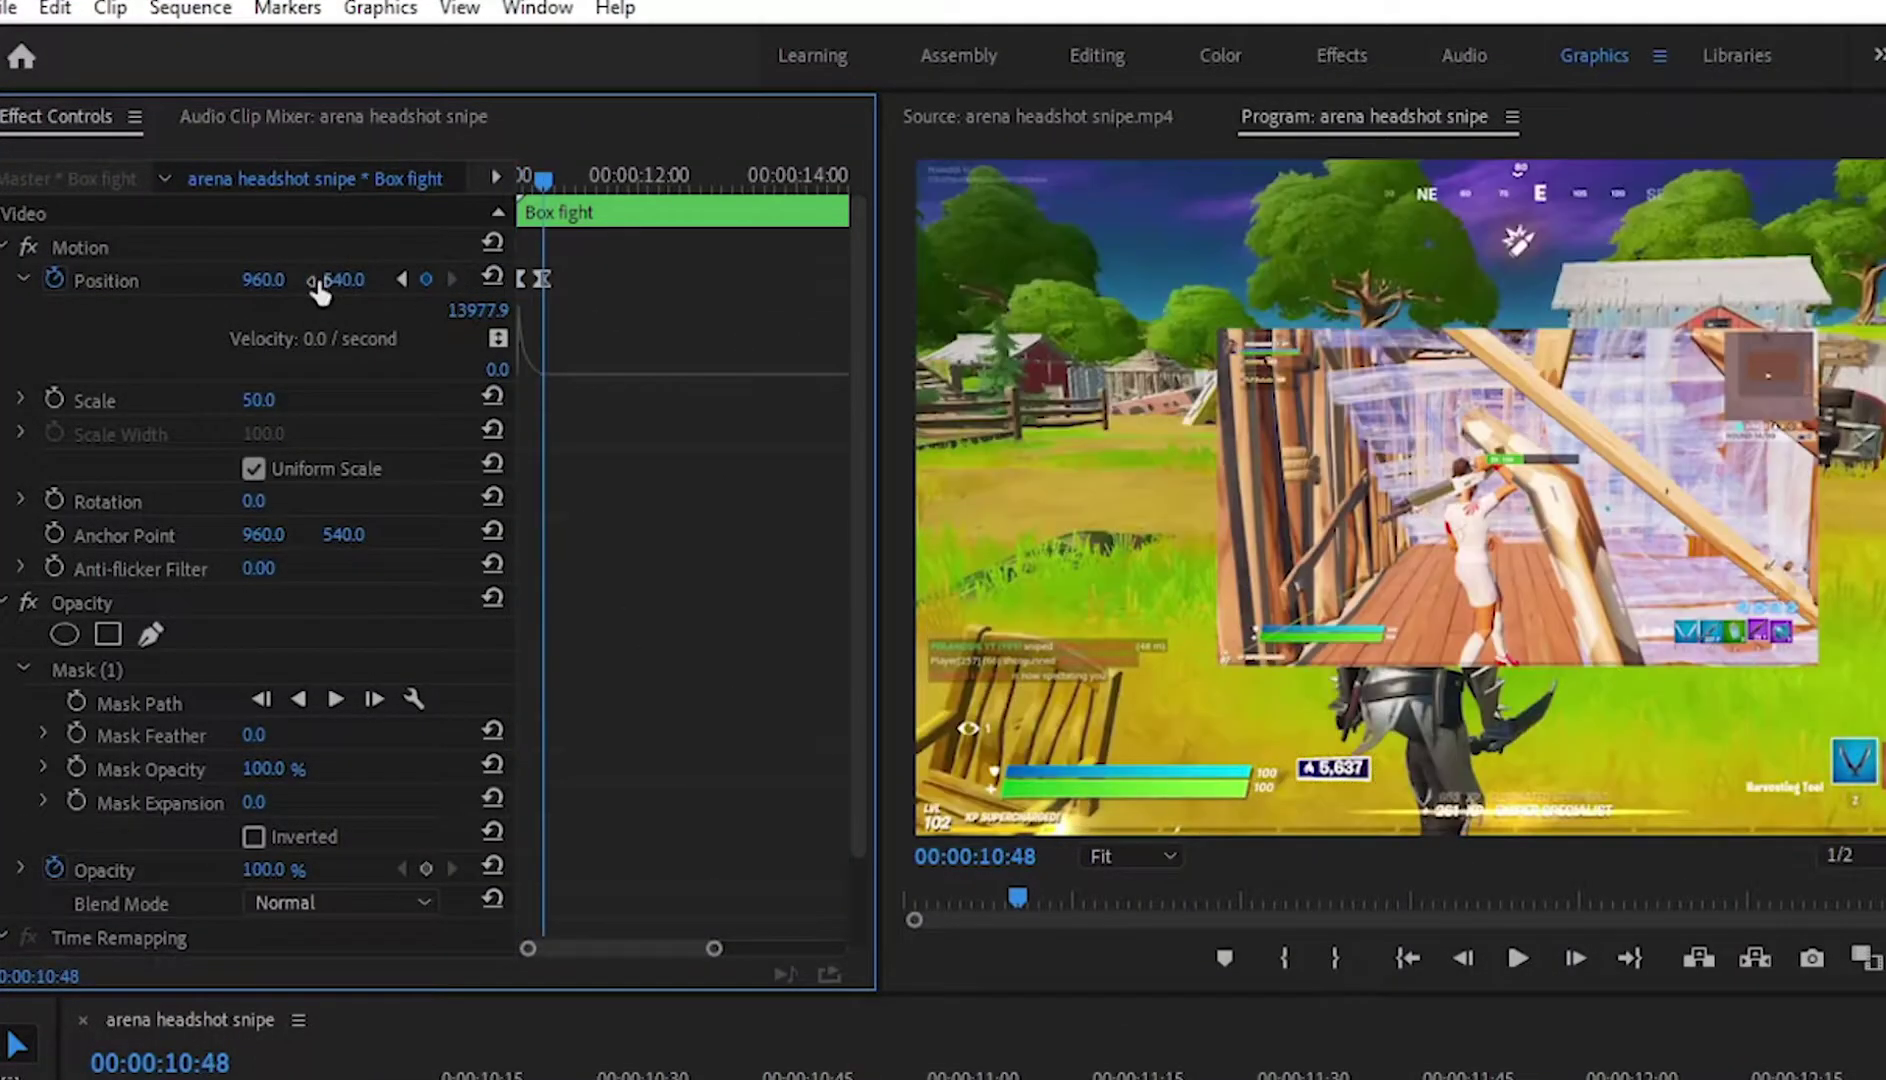
pyautogui.click(21, 280)
pyautogui.click(53, 310)
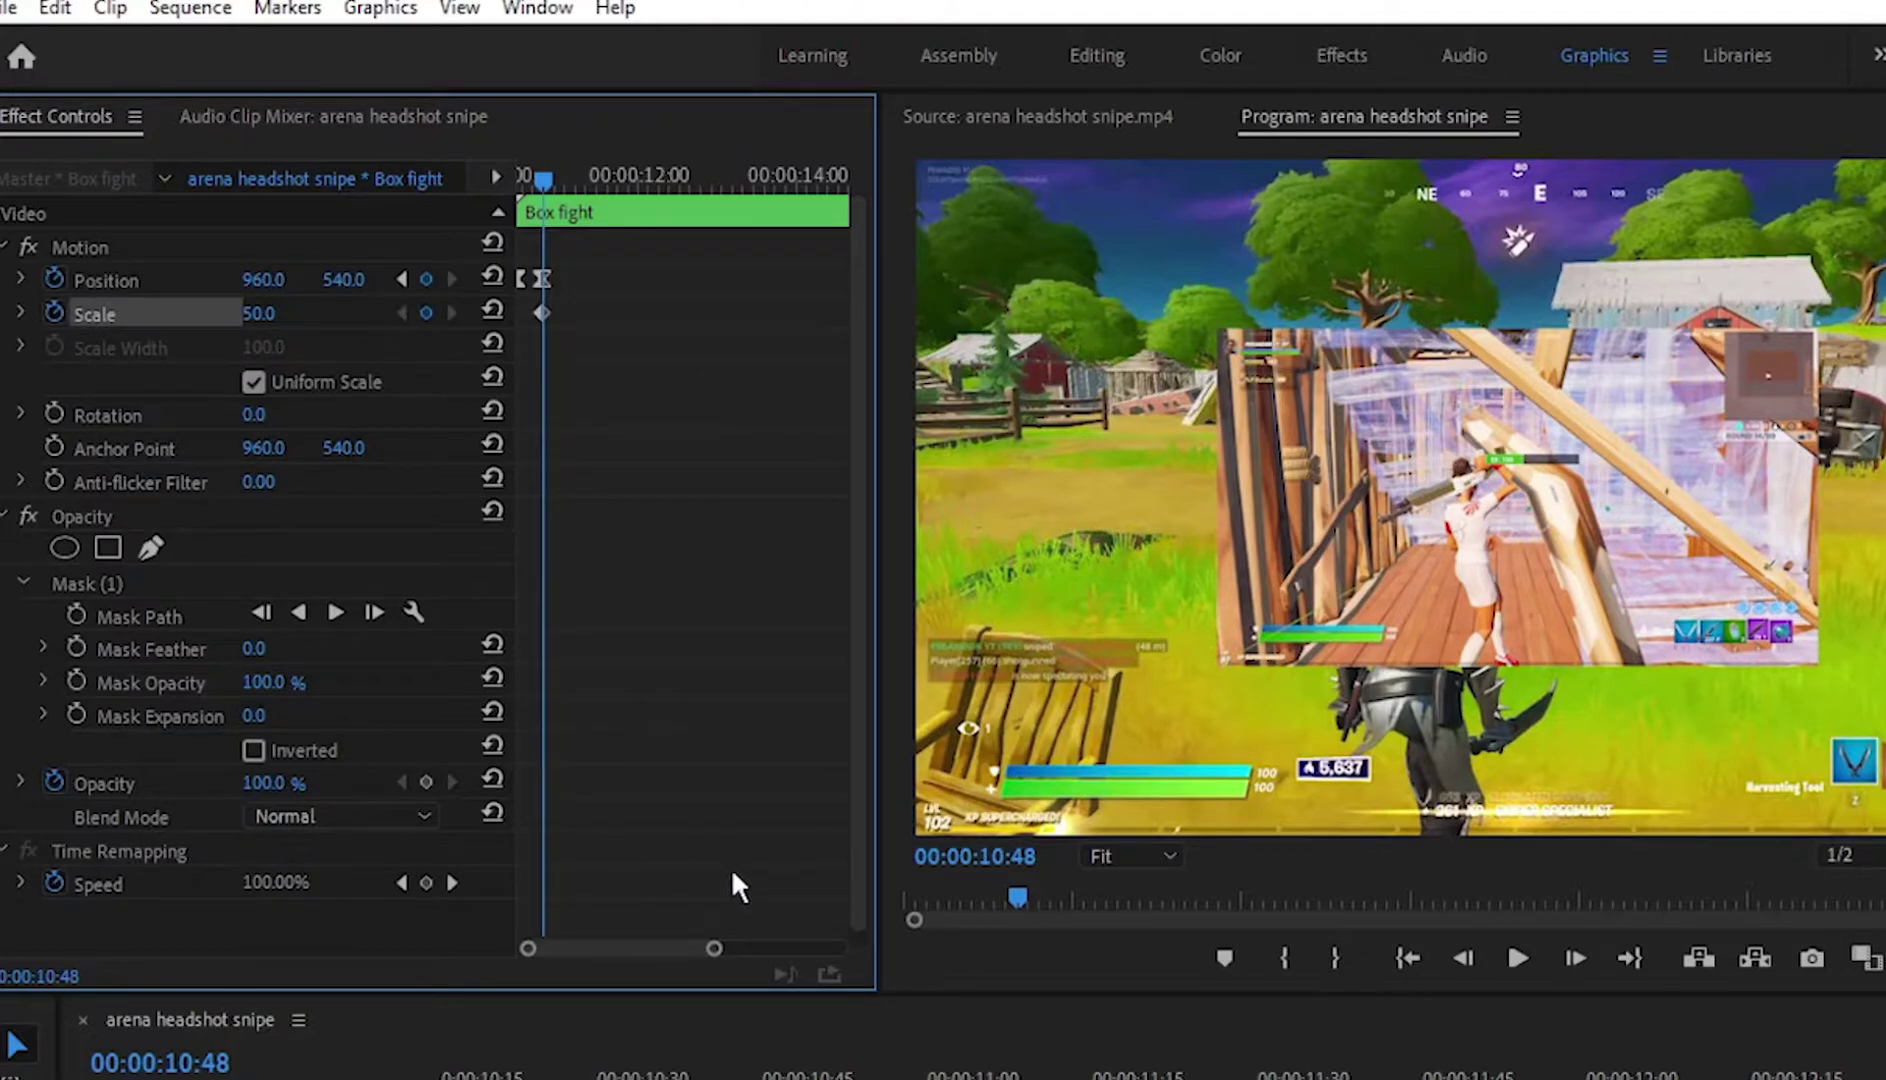
pyautogui.hotkey('shift', 'Right')
pyautogui.hotkey('shift', 'Right')
pyautogui.hotkey('shift', 'Right')
pyautogui.hotkey('shift', 'Right')
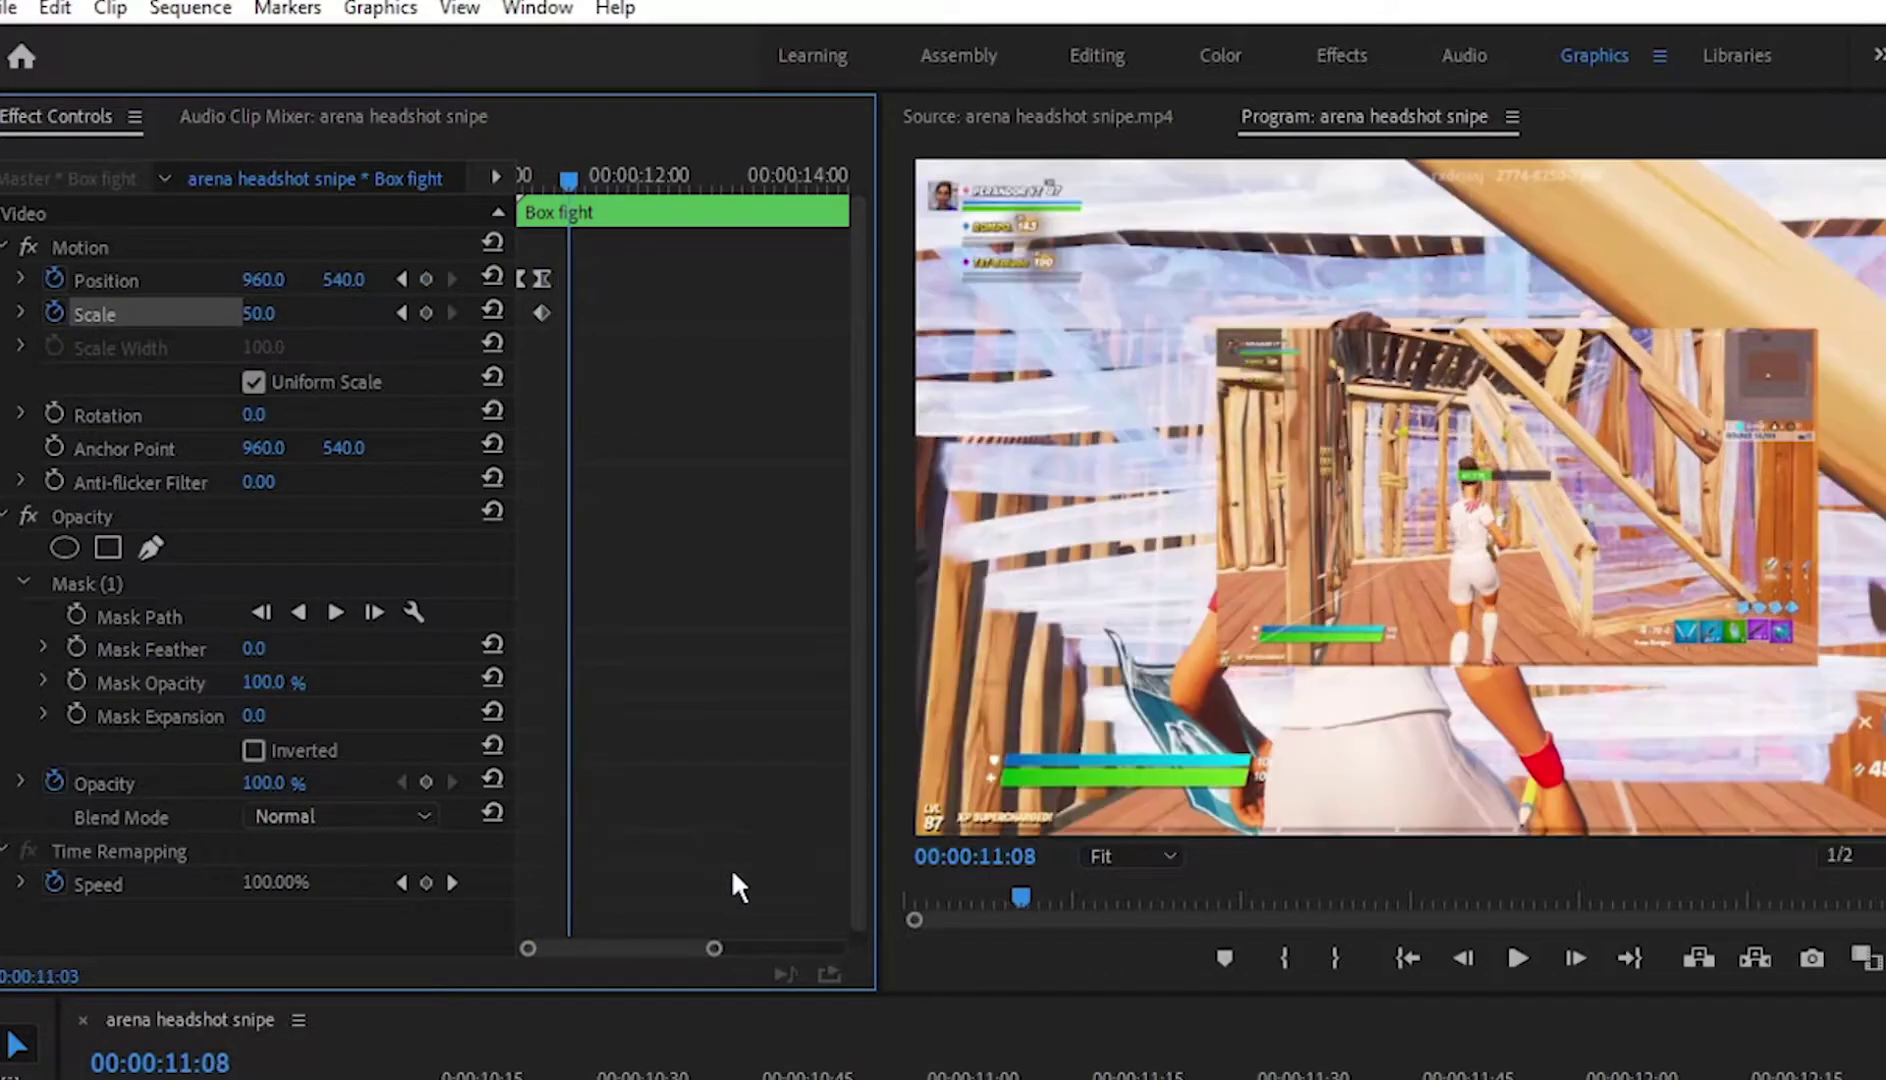
pyautogui.click(427, 312)
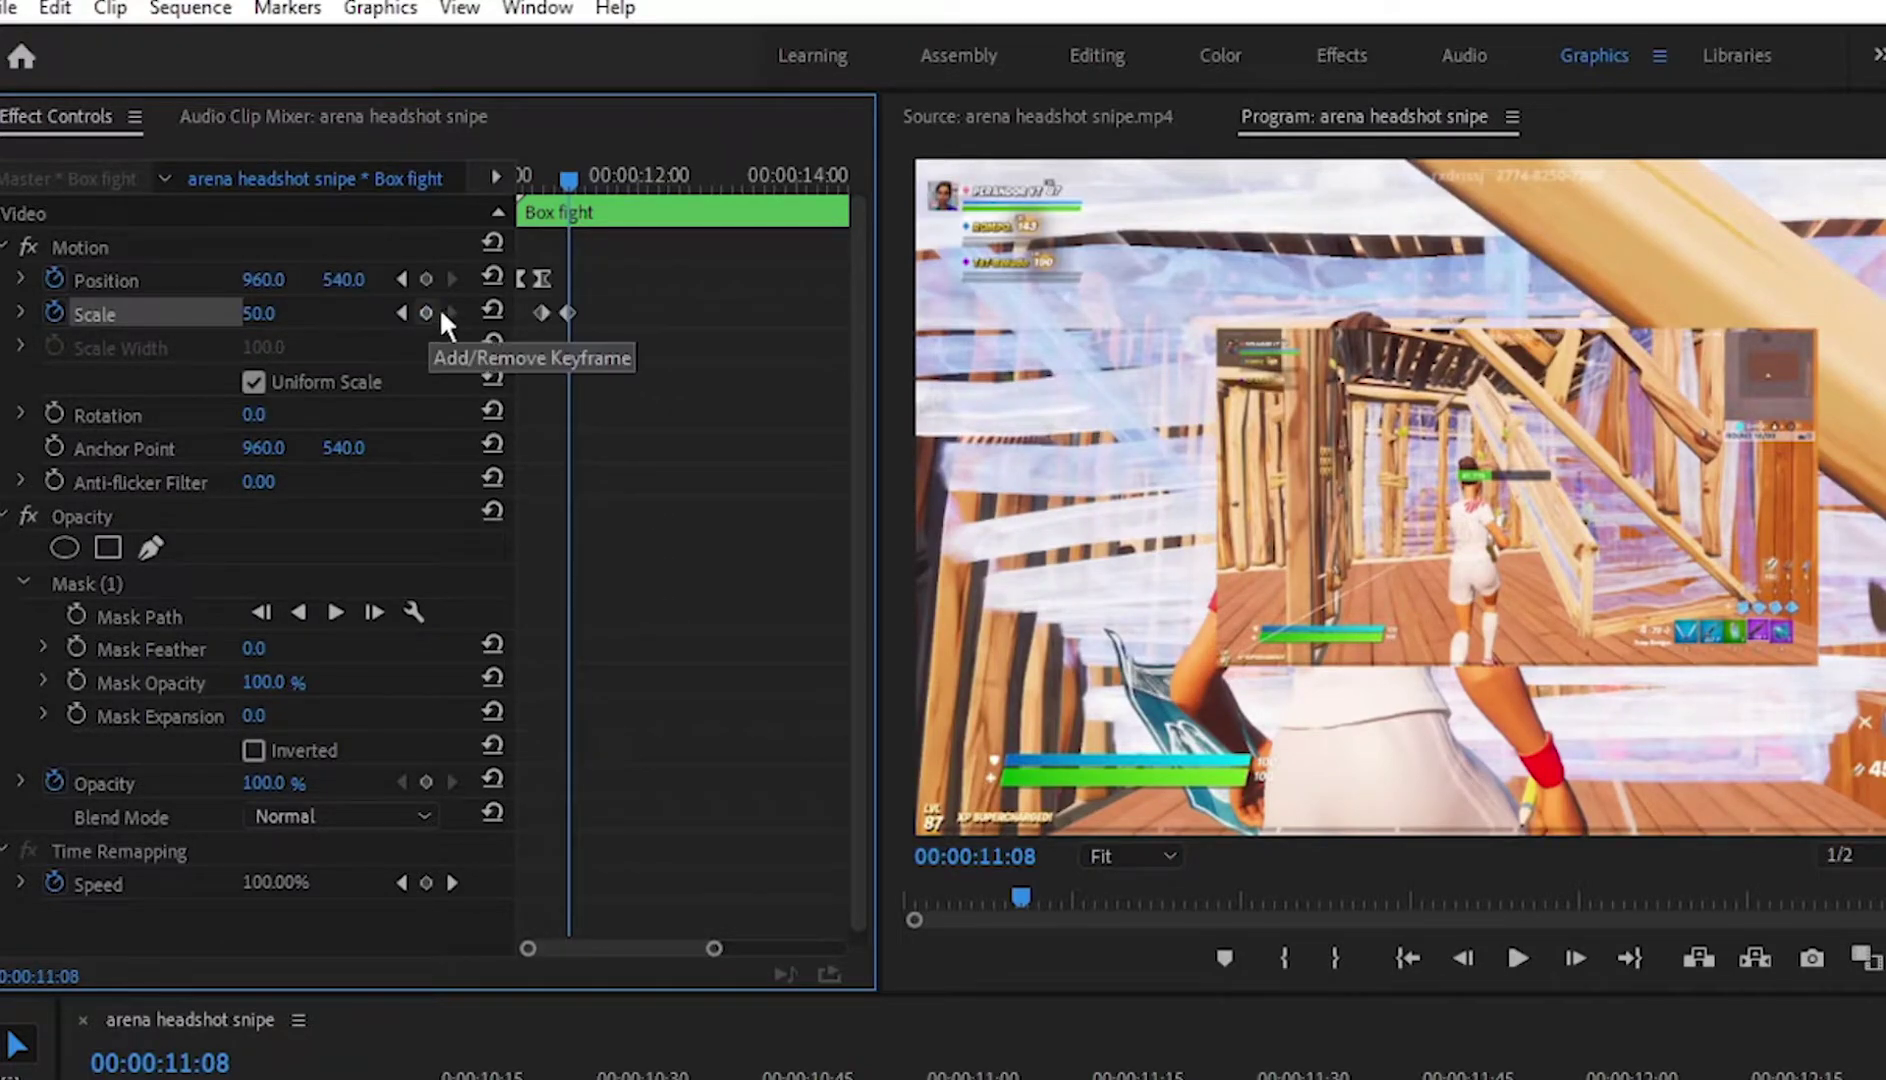
pyautogui.click(493, 310)
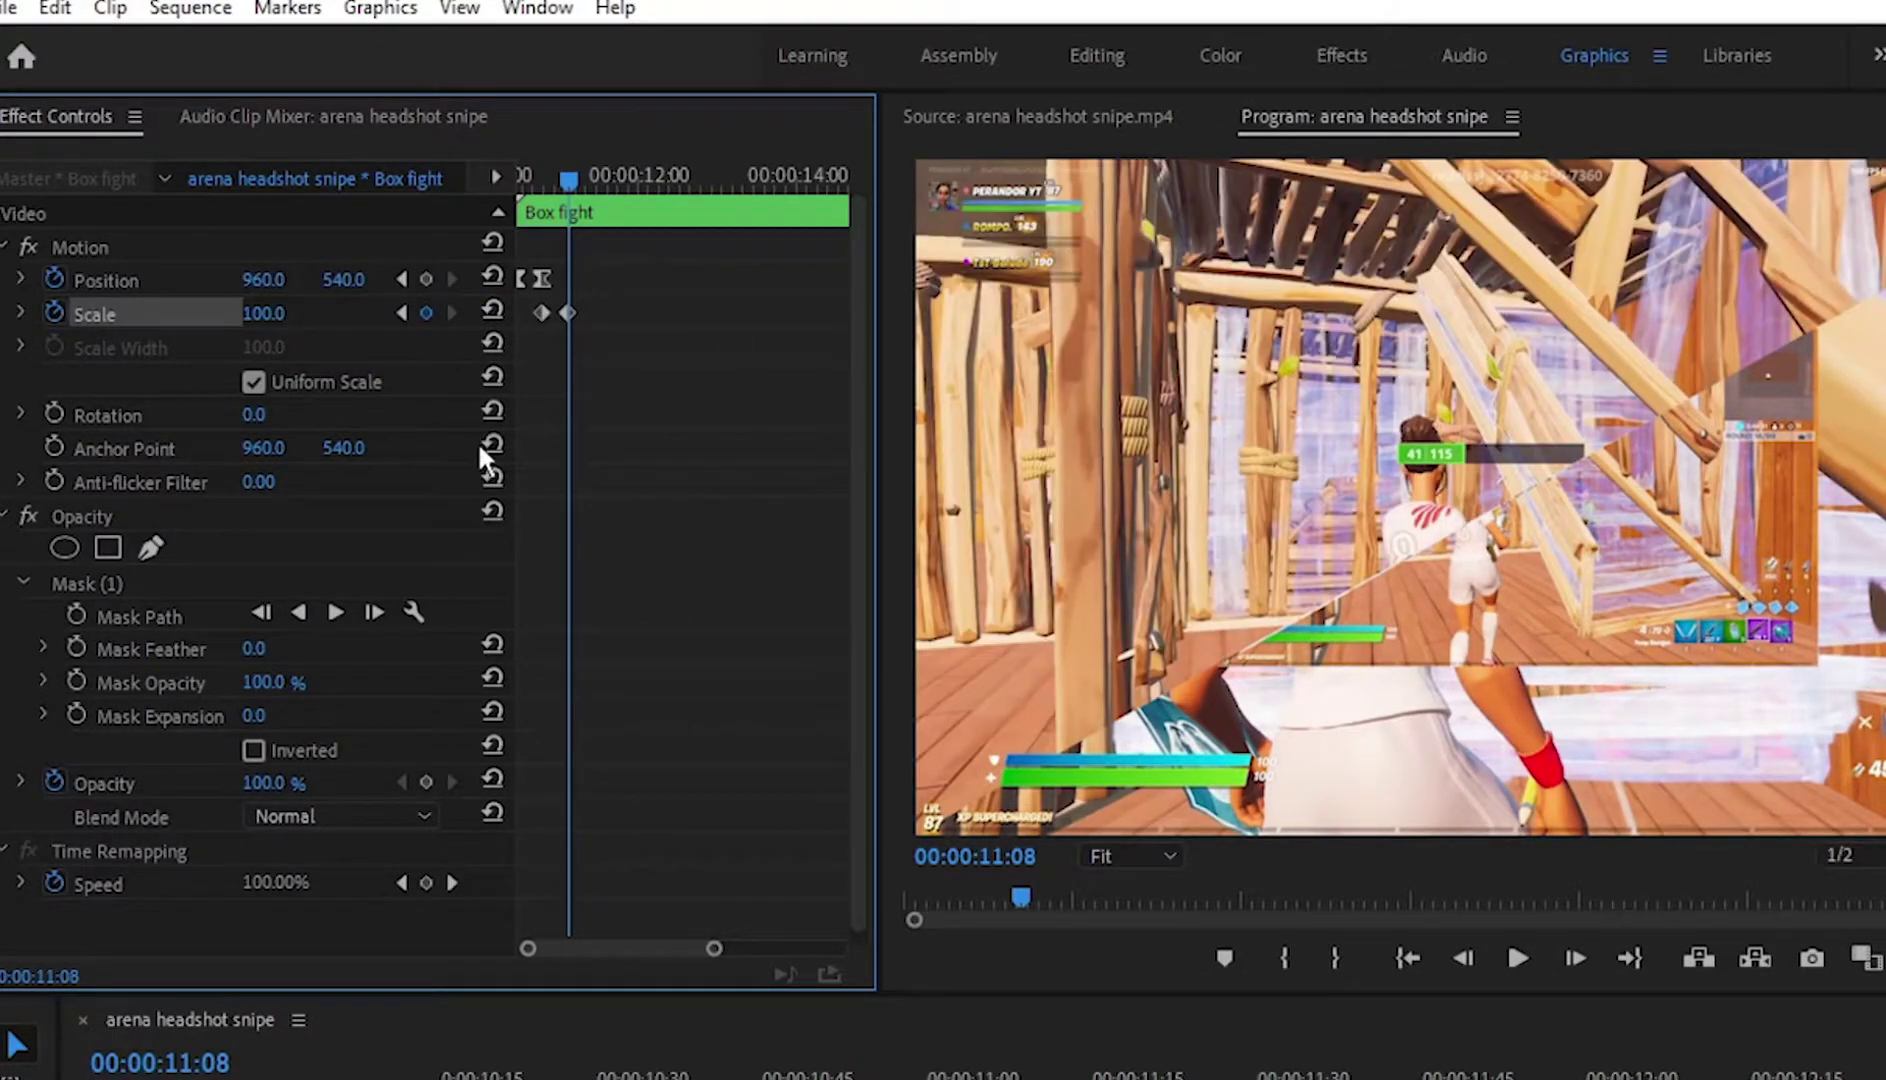
# Step: Make the Scale keyframes Continuous Bezier and ease their velocity curve
pyautogui.moveTo(637, 357); pyautogui.dragTo(506, 303)
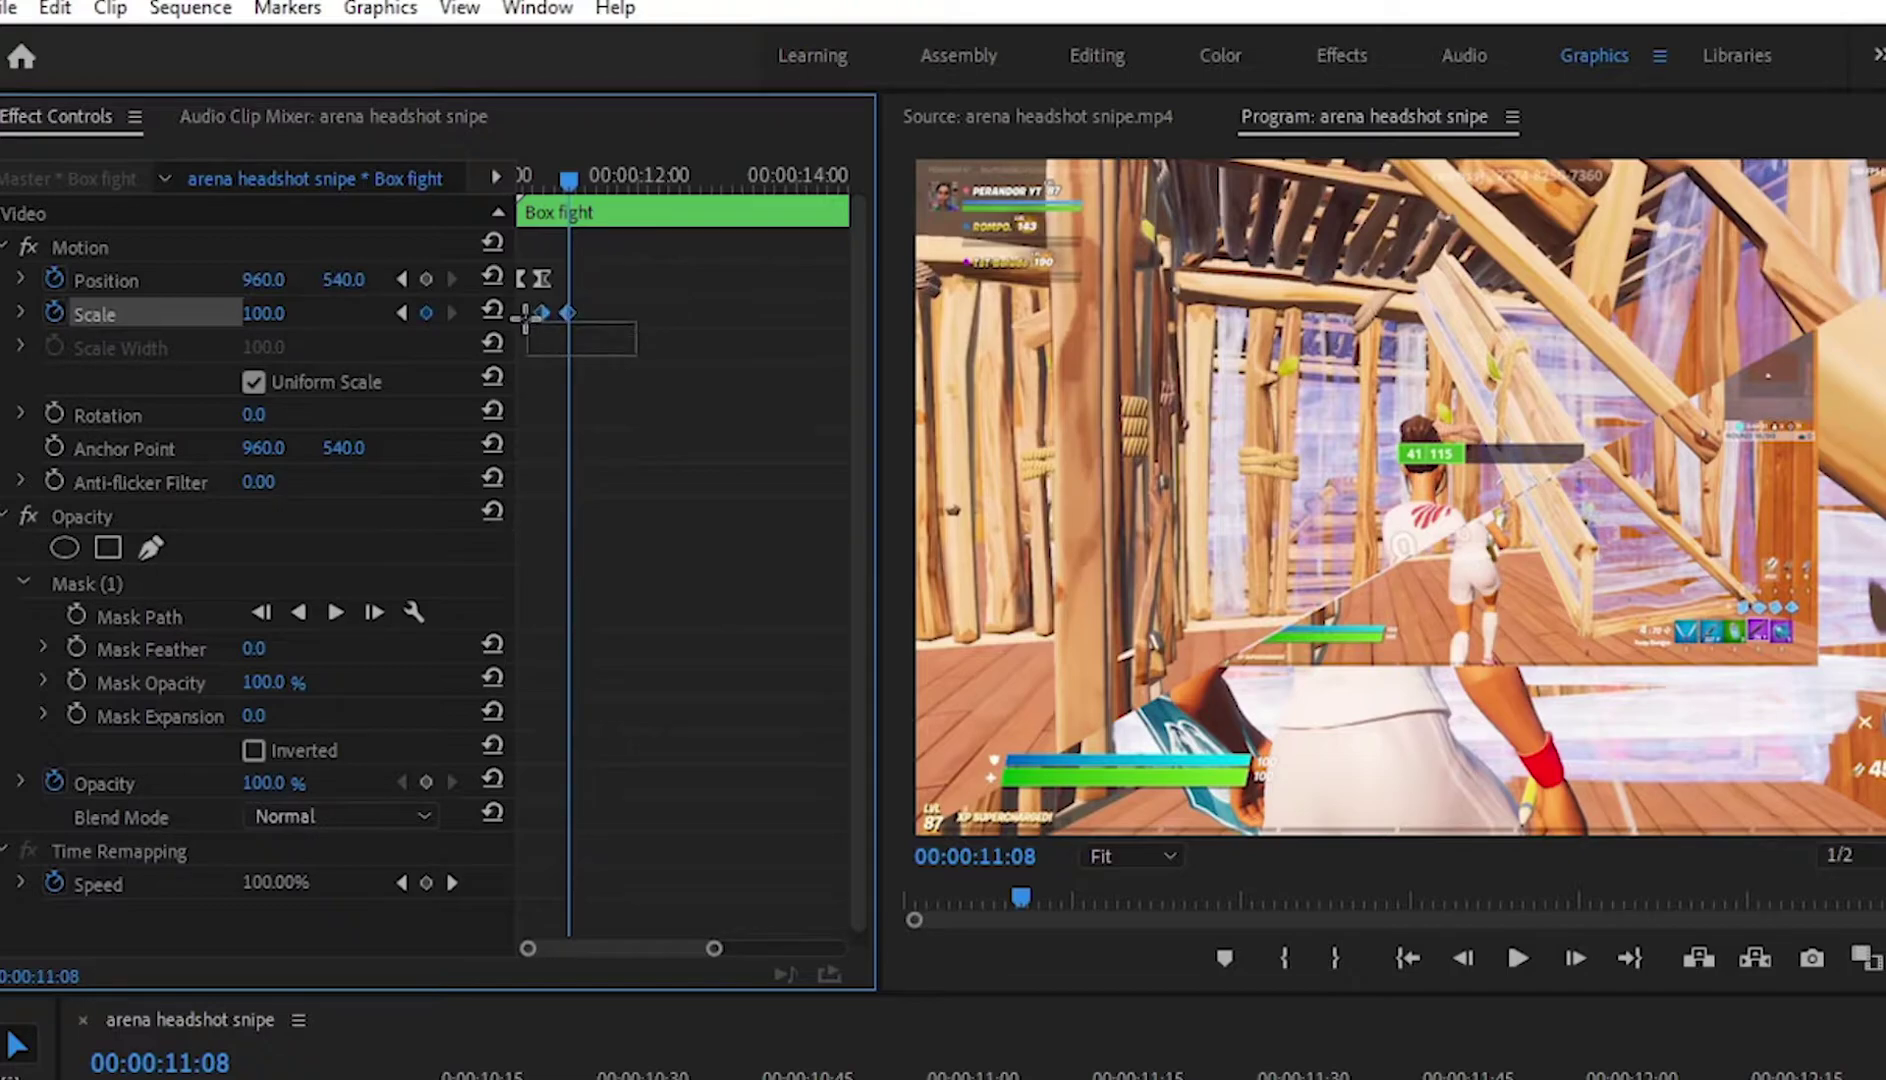
pyautogui.rightClick(566, 311)
pyautogui.click(684, 688)
pyautogui.click(20, 312)
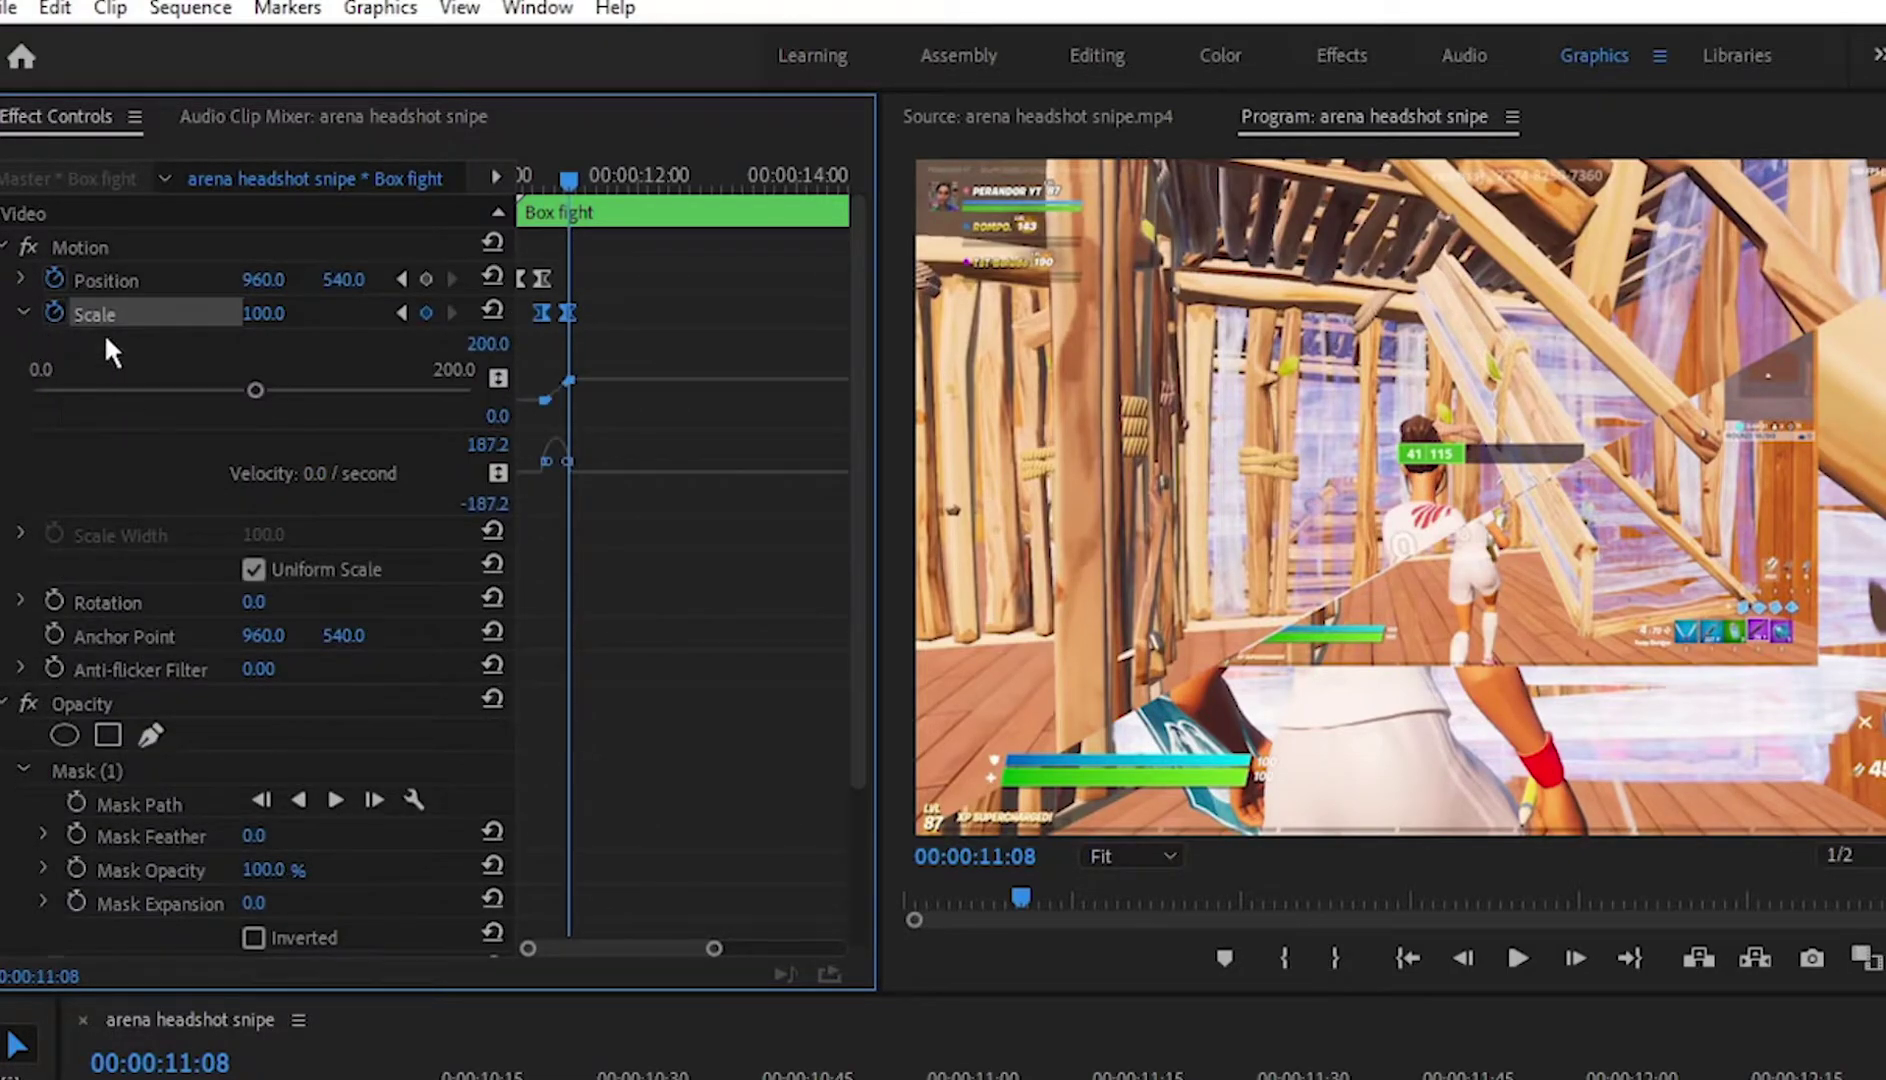
pyautogui.moveTo(721, 948); pyautogui.dragTo(575, 958)
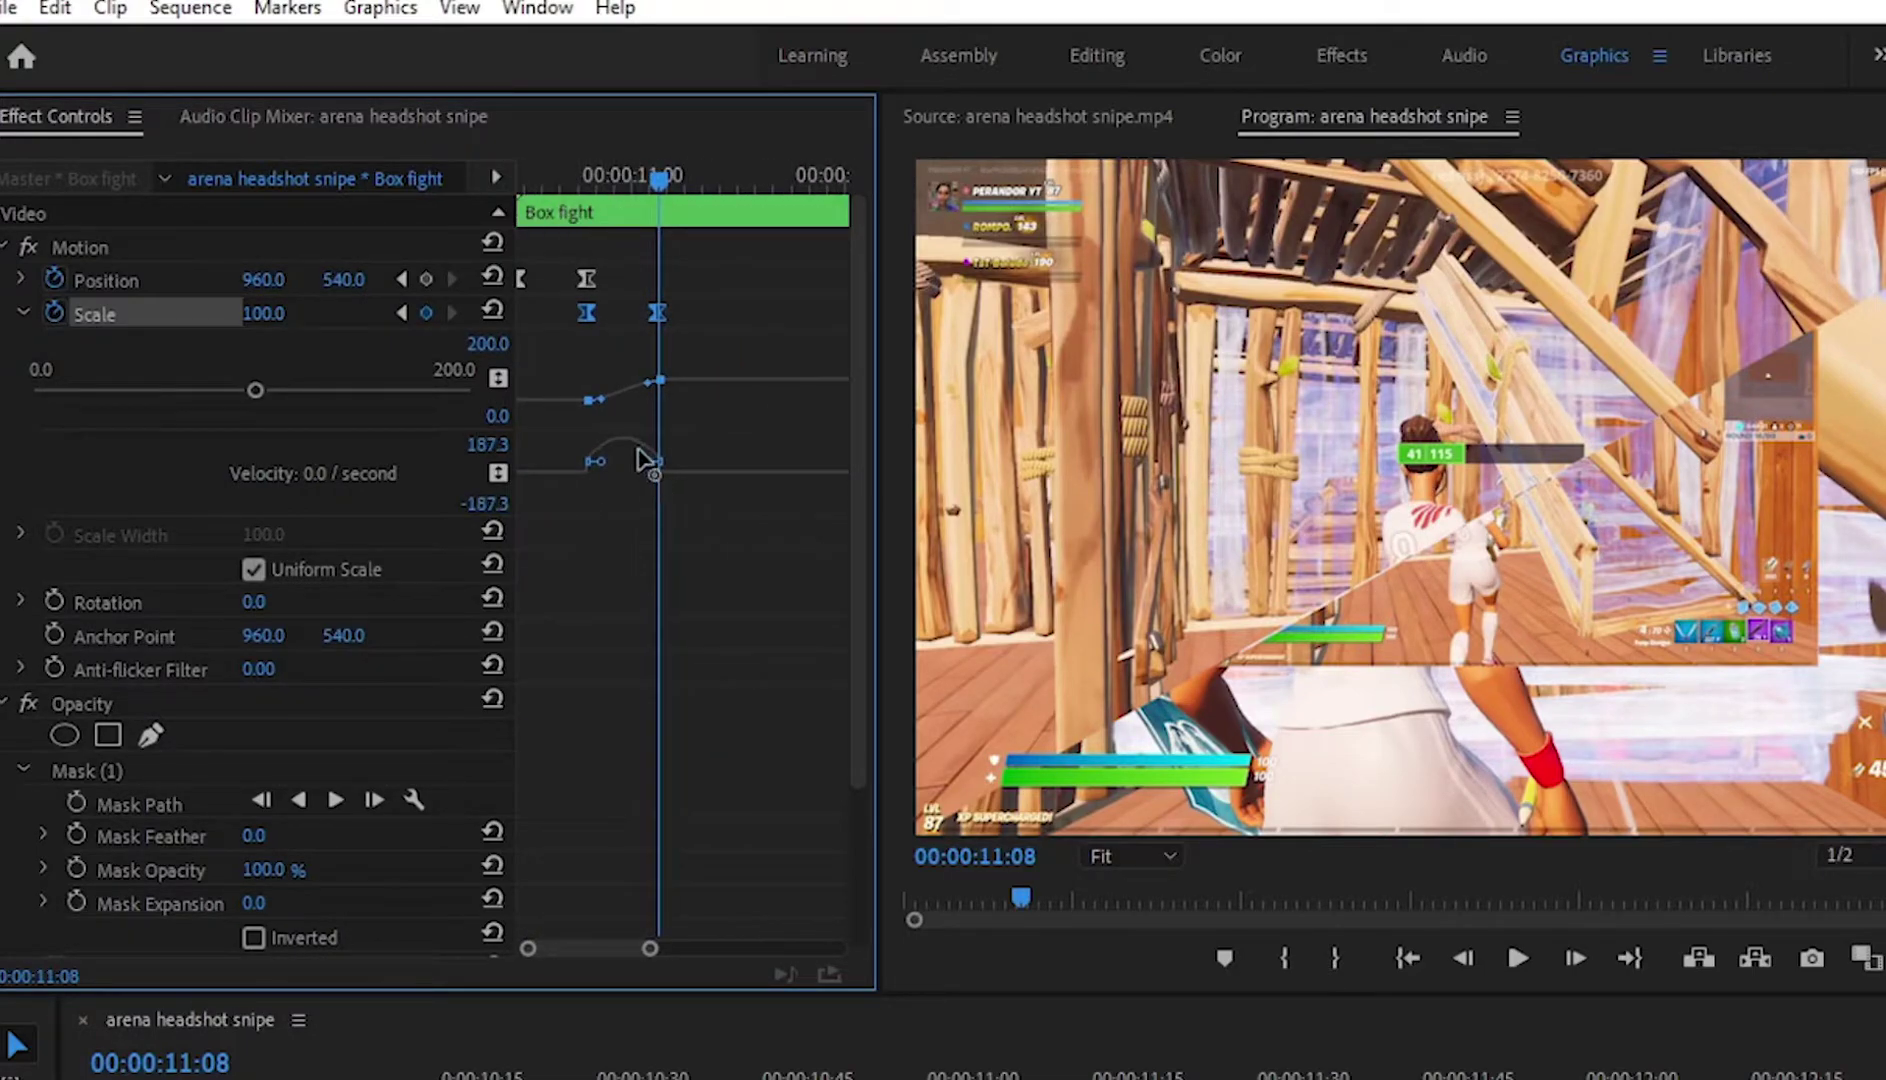
pyautogui.moveTo(652, 468); pyautogui.dragTo(612, 482)
pyautogui.moveTo(606, 470); pyautogui.dragTo(623, 470)
pyautogui.click(703, 450)
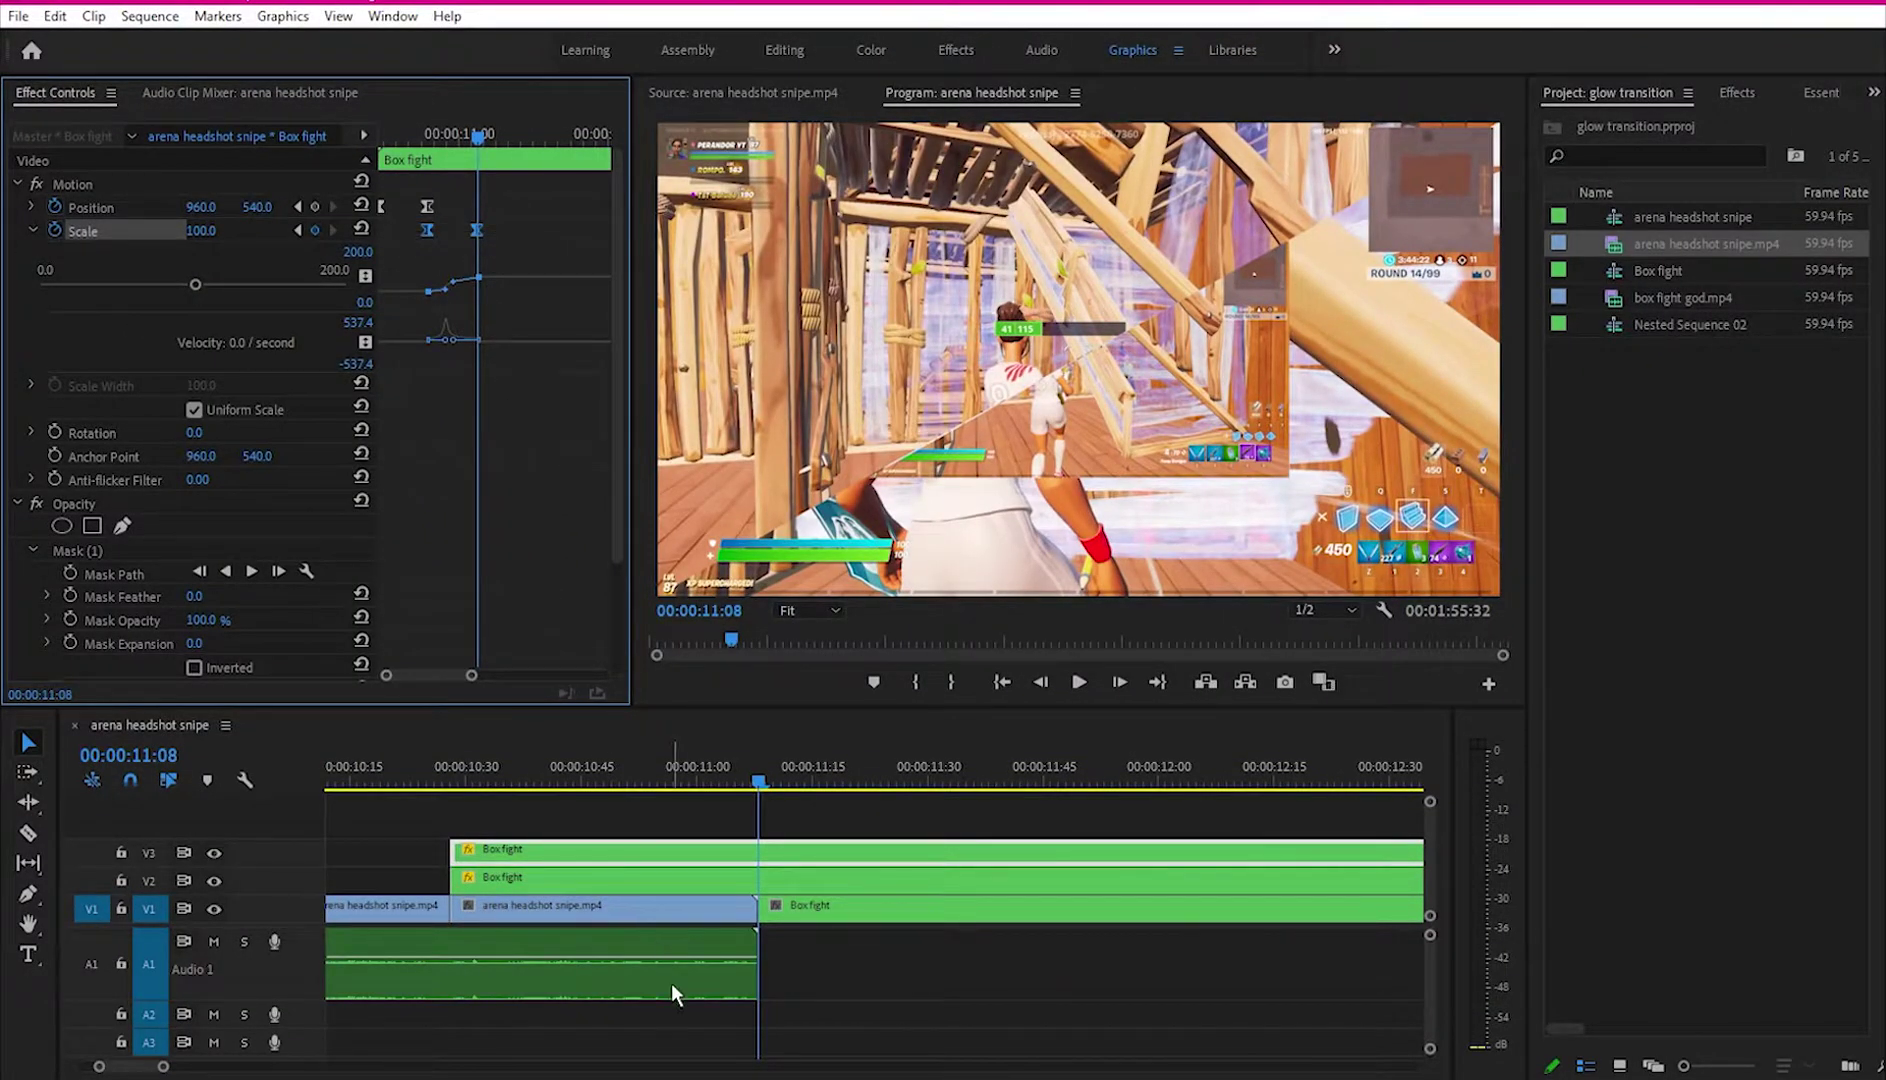
# Step: Paste the Scale keyframes onto the V2 copy at 10:48
pyautogui.click(562, 876)
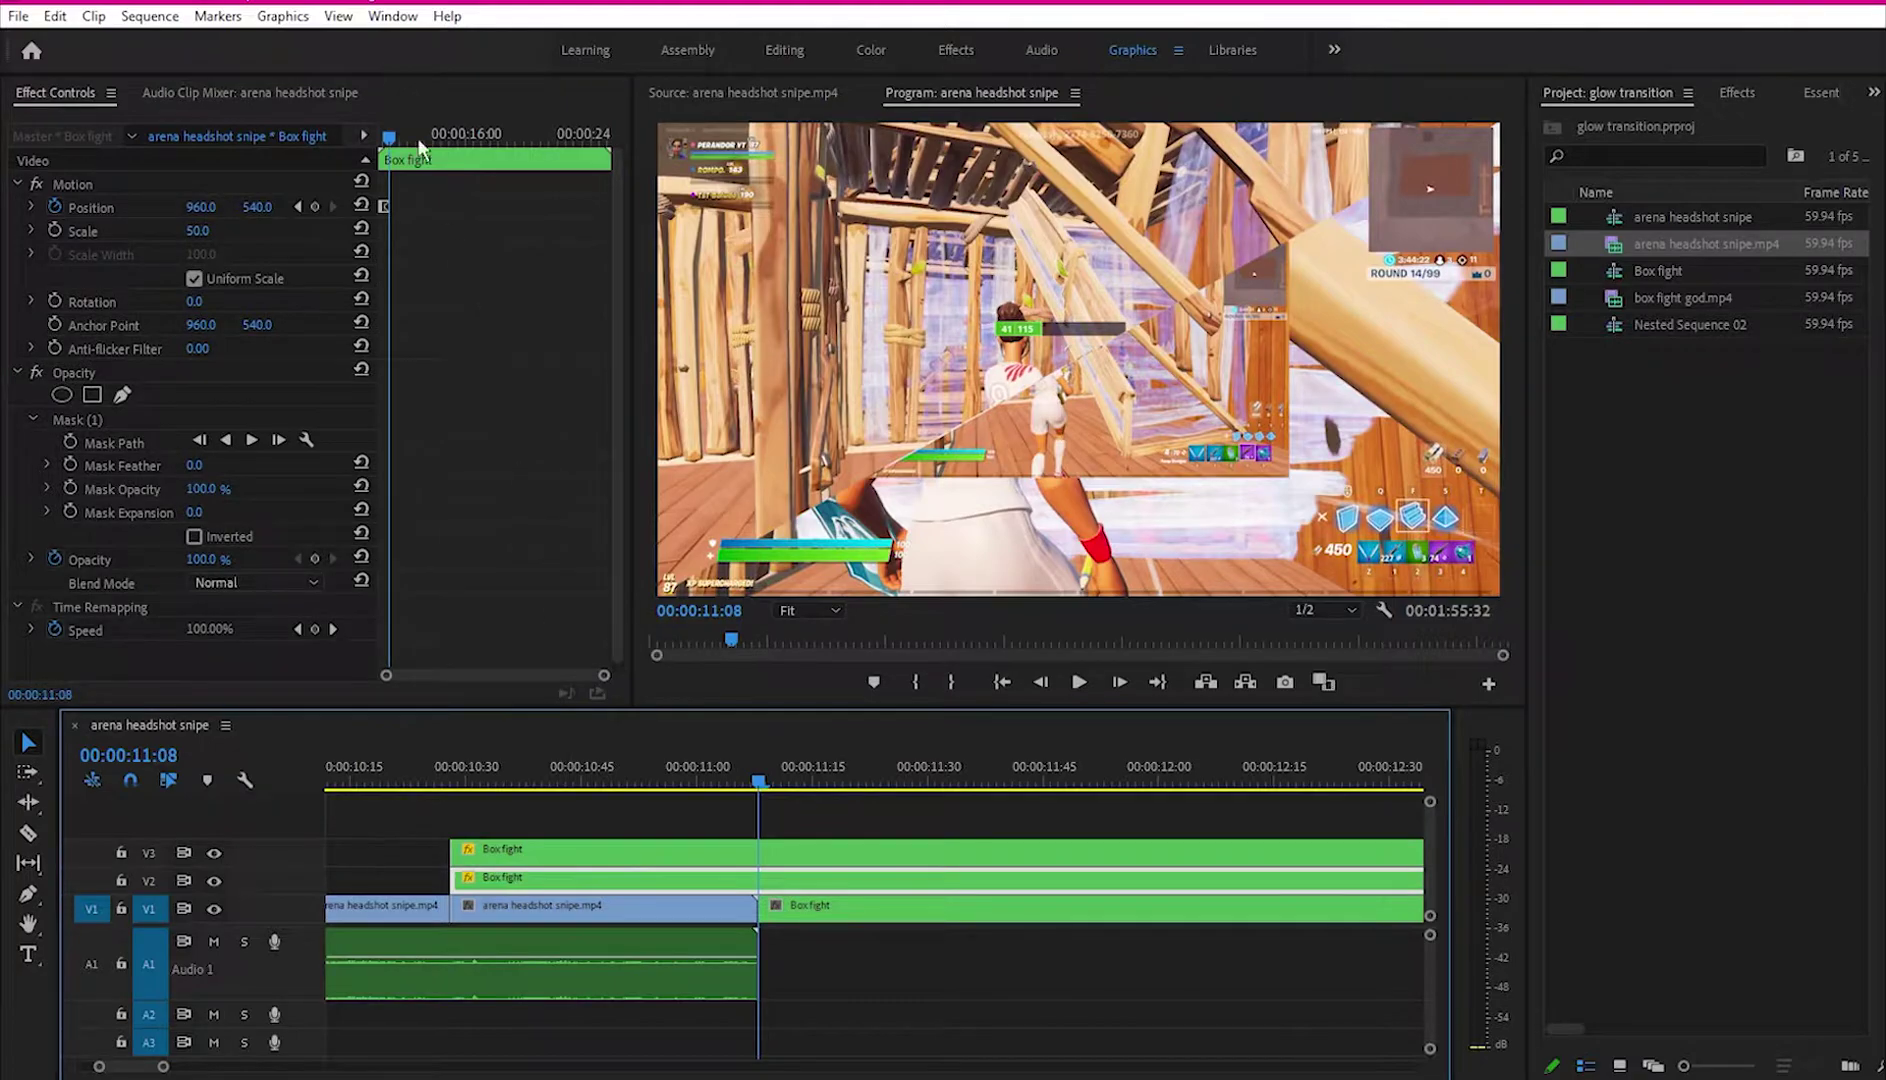
pyautogui.moveTo(604, 680); pyautogui.dragTo(514, 676)
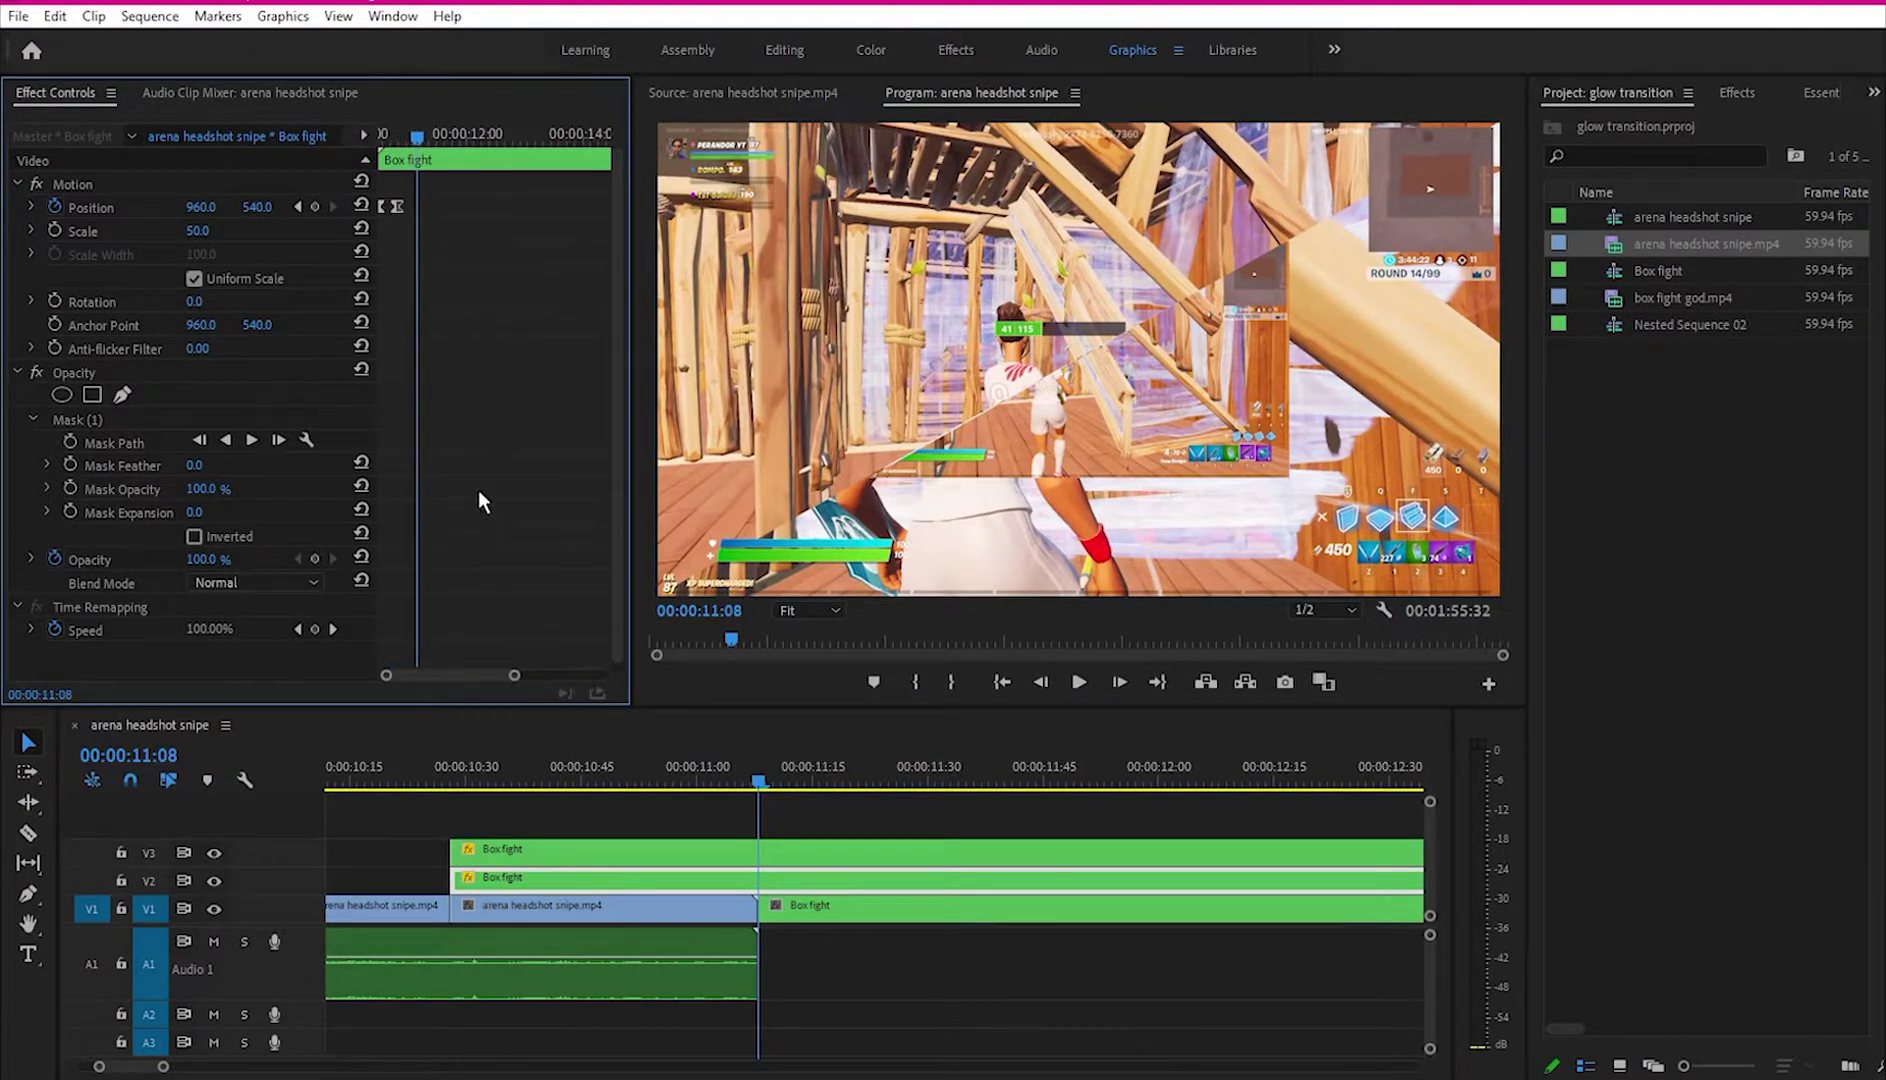
pyautogui.click(299, 207)
pyautogui.hotkey('ctrl', 'v')
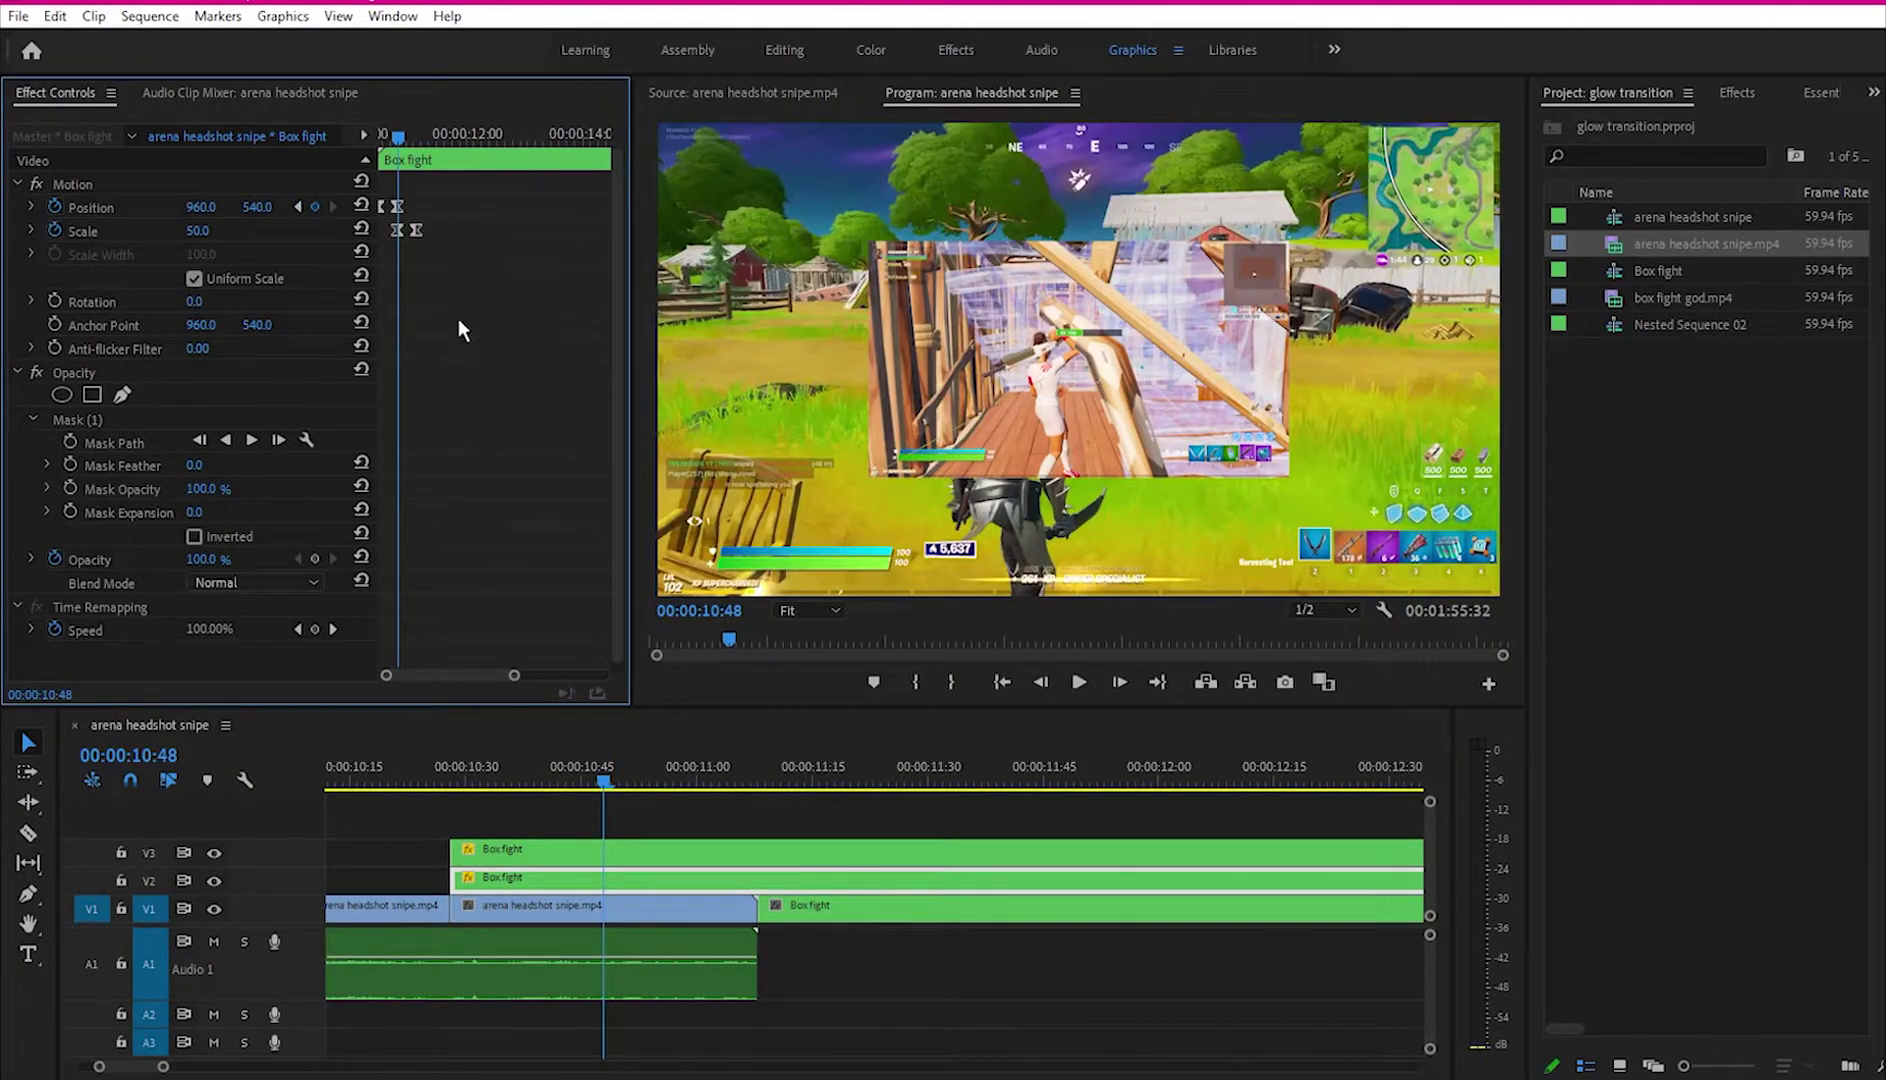
# Step: Play and scrub through the slide-and-scale transition from 10:20 to 10:57
pyautogui.click(676, 794)
pyautogui.moveTo(629, 788); pyautogui.dragTo(390, 787)
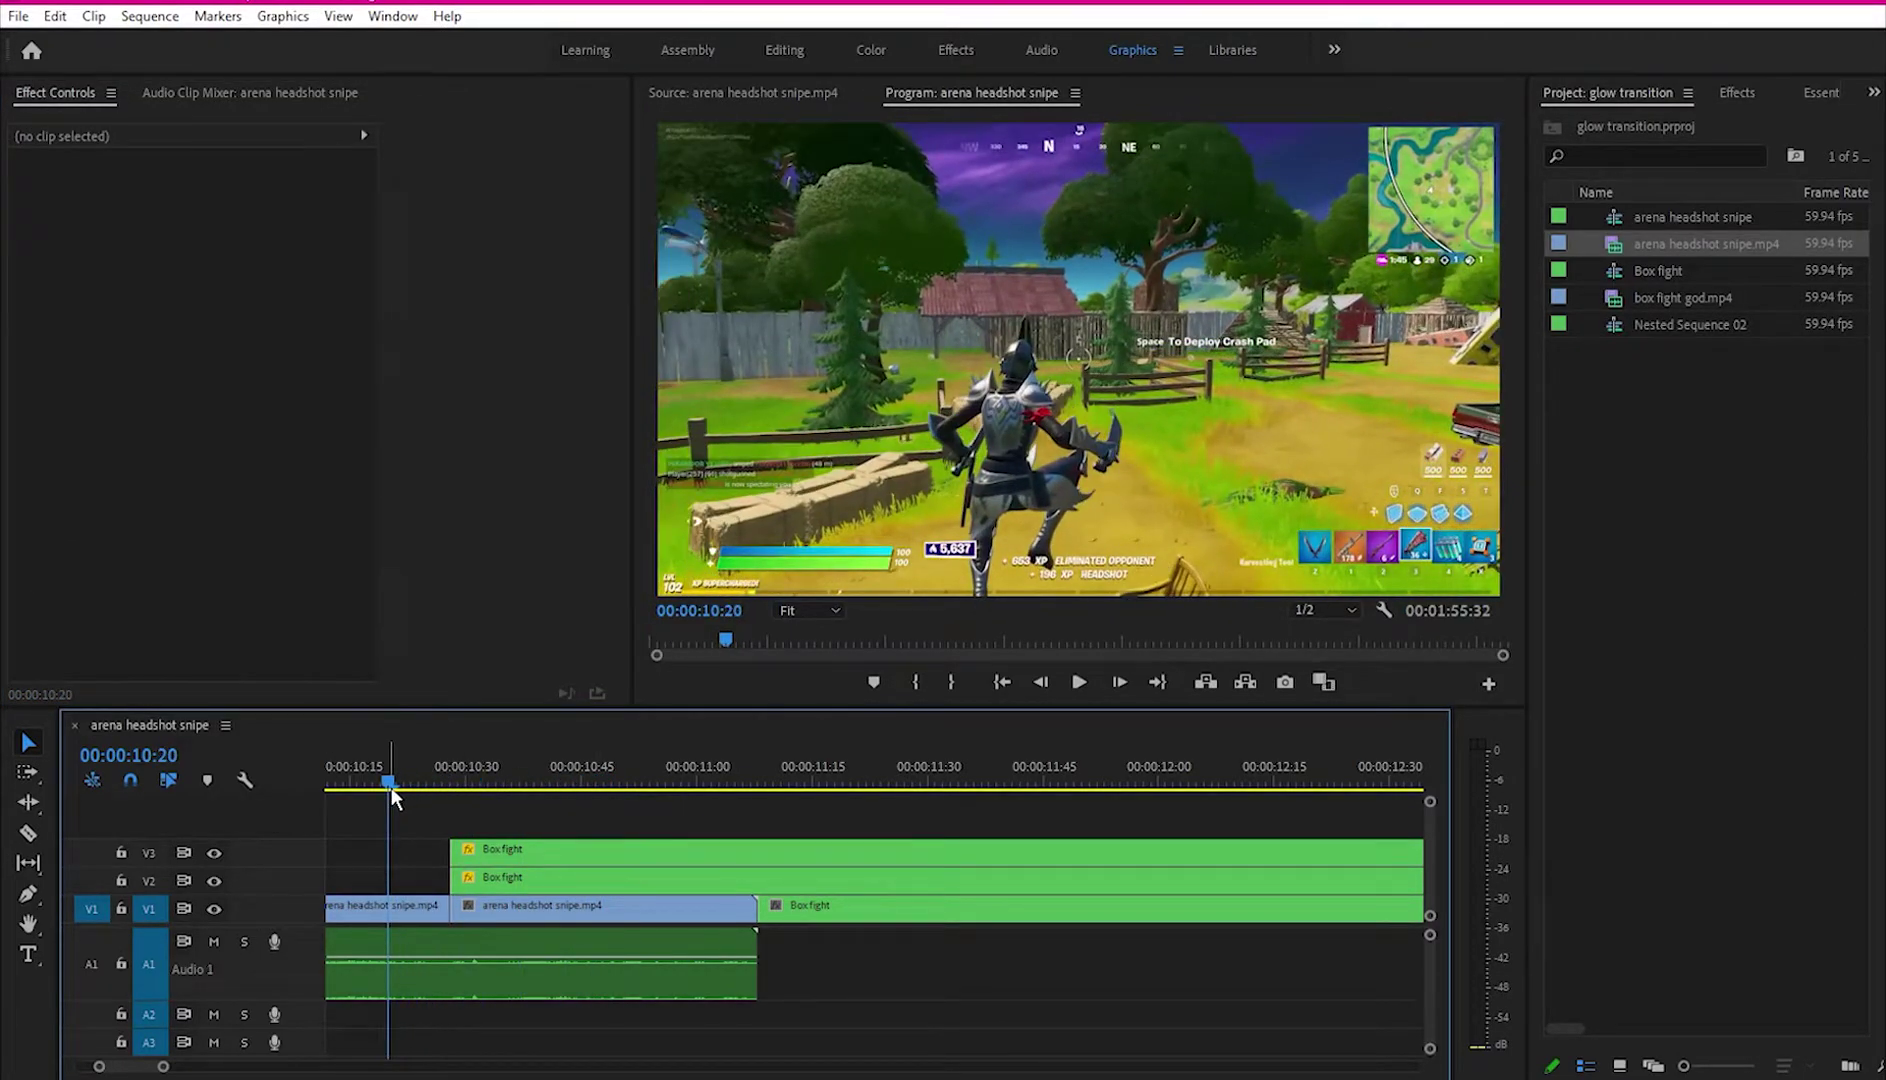
pyautogui.press('space')
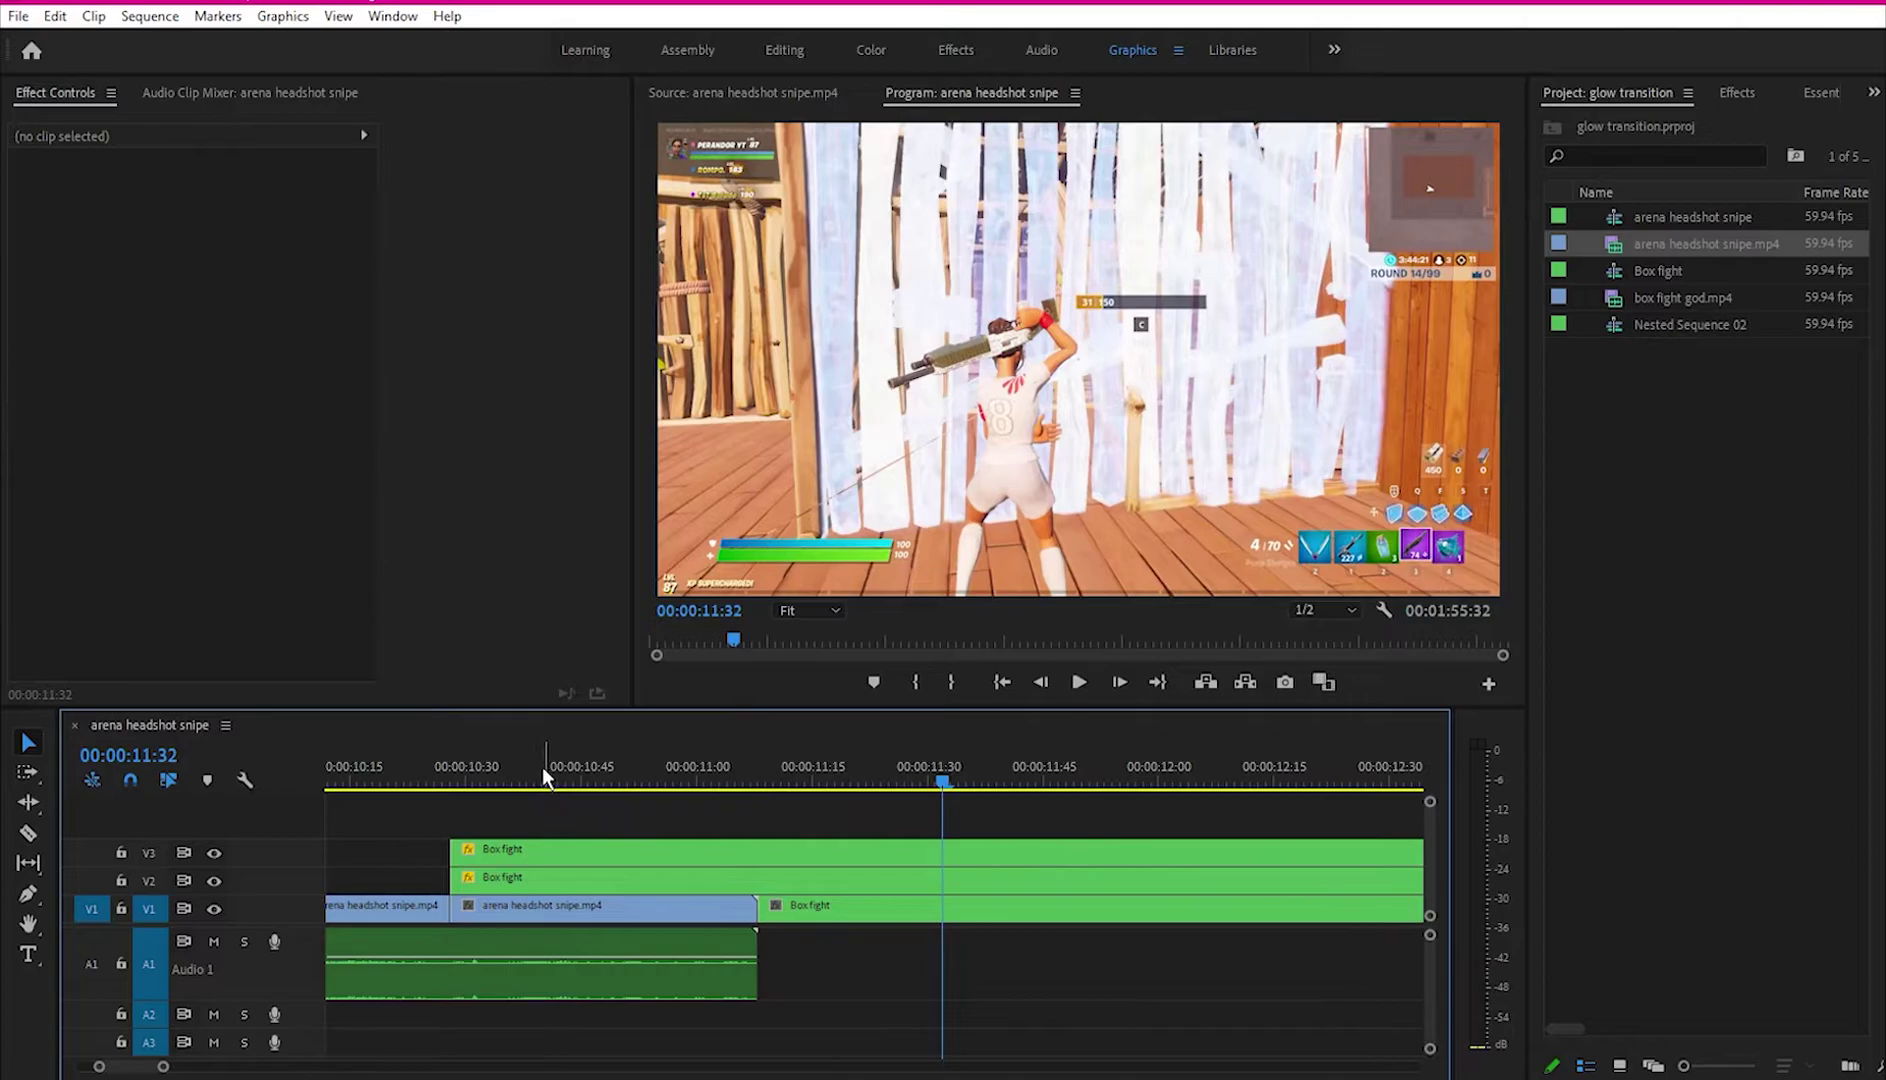
pyautogui.click(465, 786)
pyautogui.moveTo(470, 781); pyautogui.dragTo(688, 793)
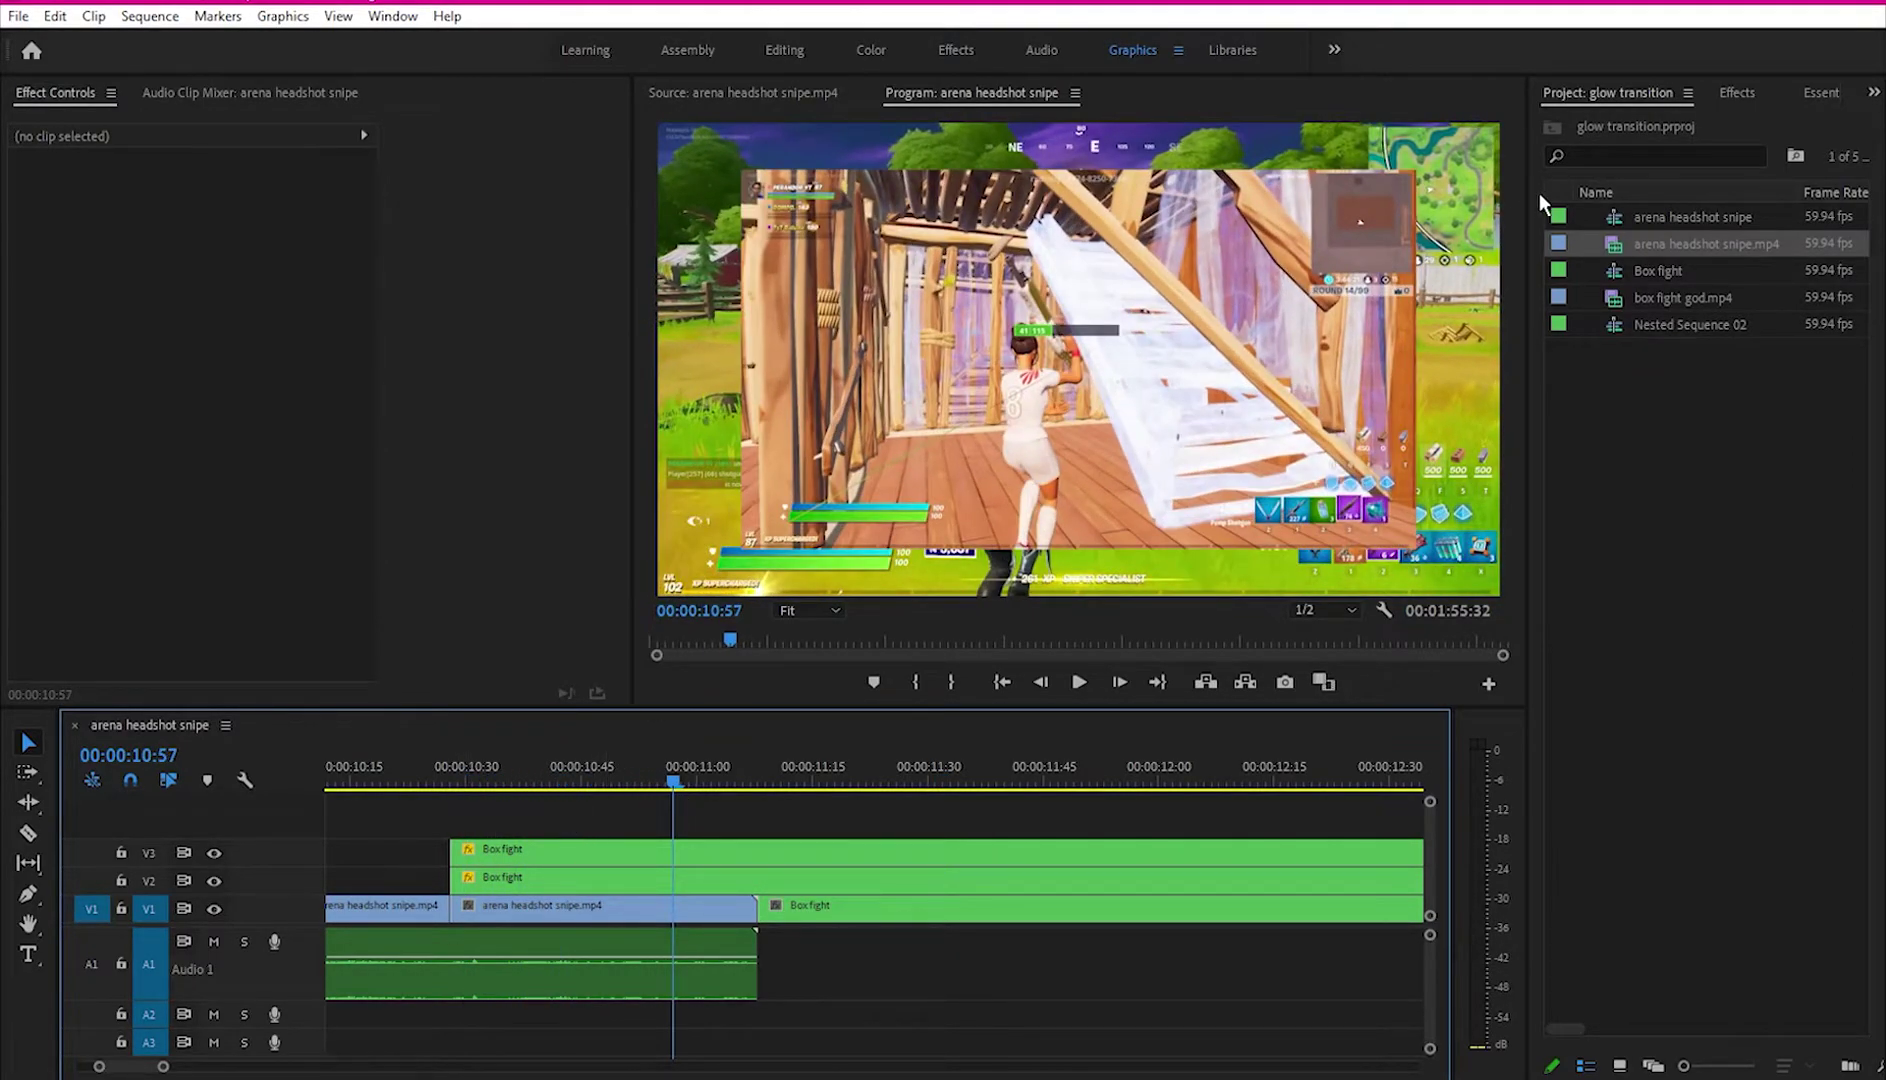
pyautogui.click(1736, 93)
# Step: Search Effects for 'uni.ecto' and apply uni.Ecto to the top Box fight clip on V3
pyautogui.click(1644, 120)
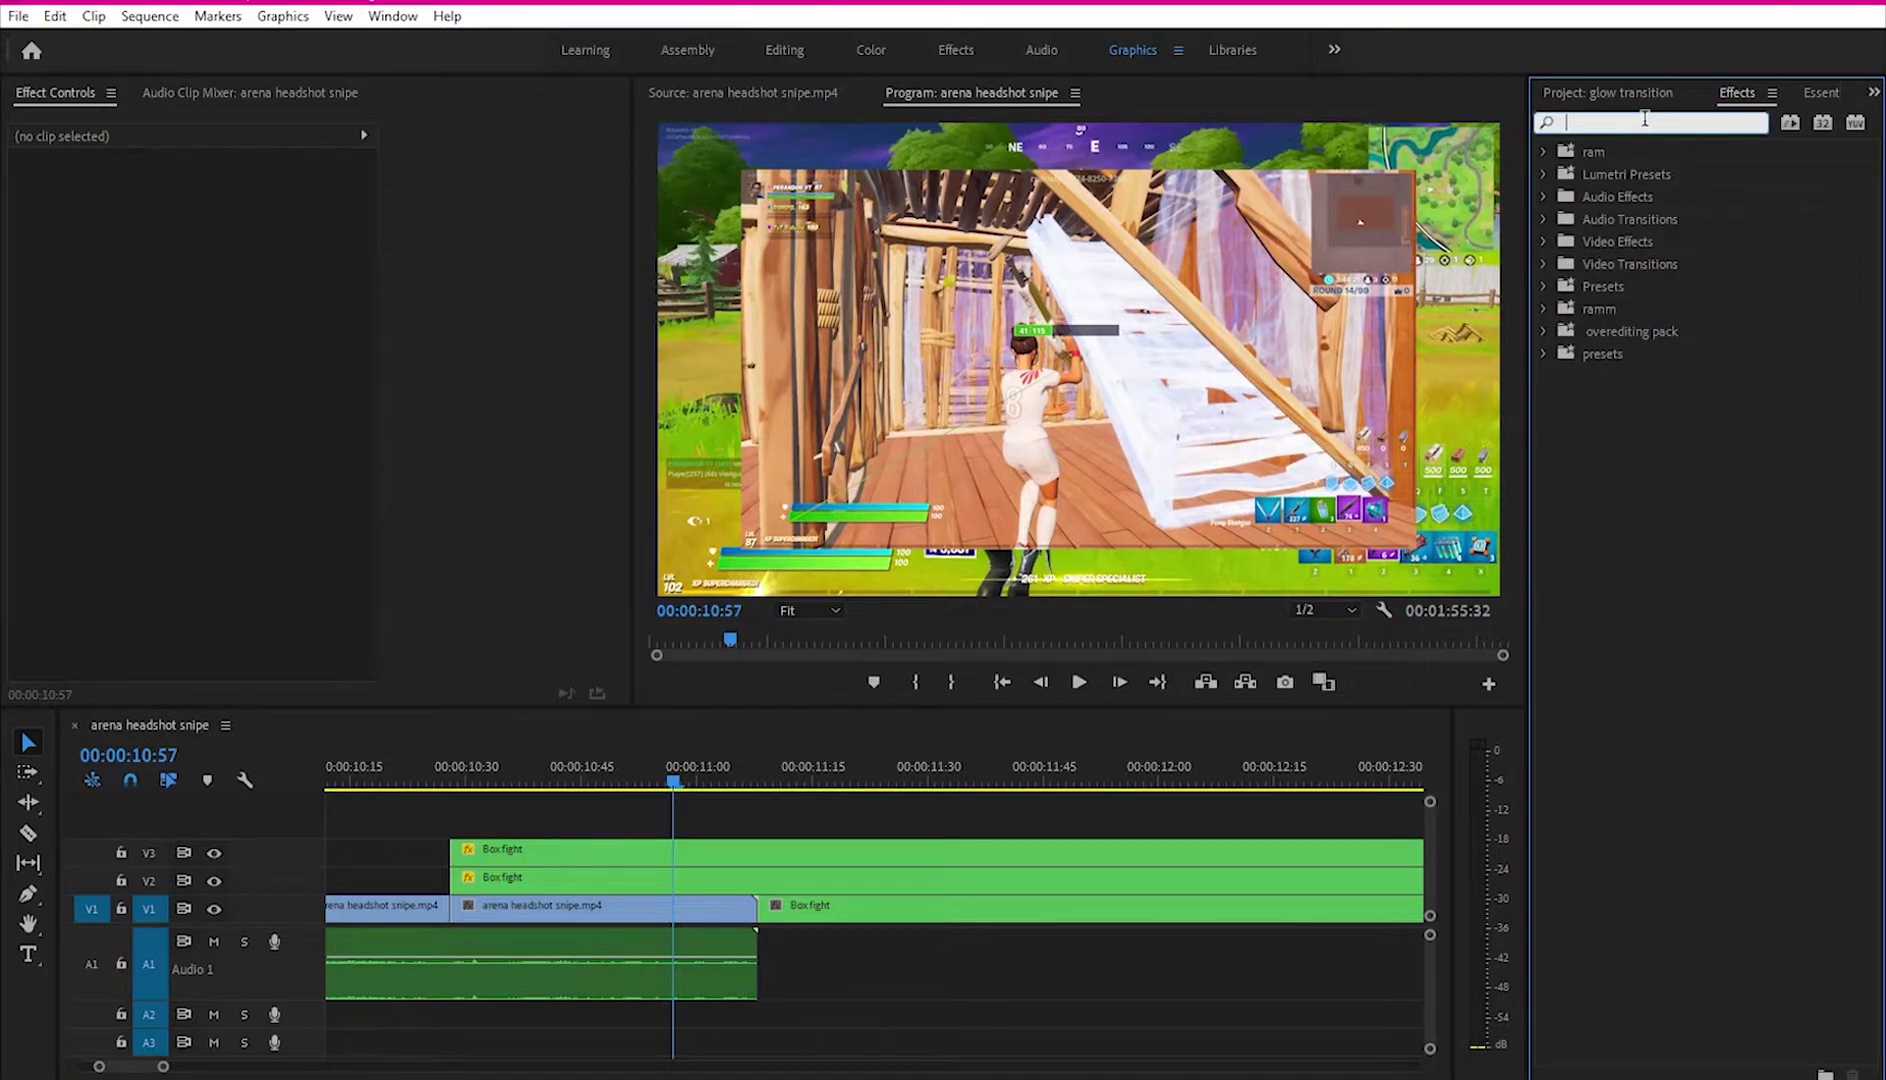
pyautogui.write('uni')
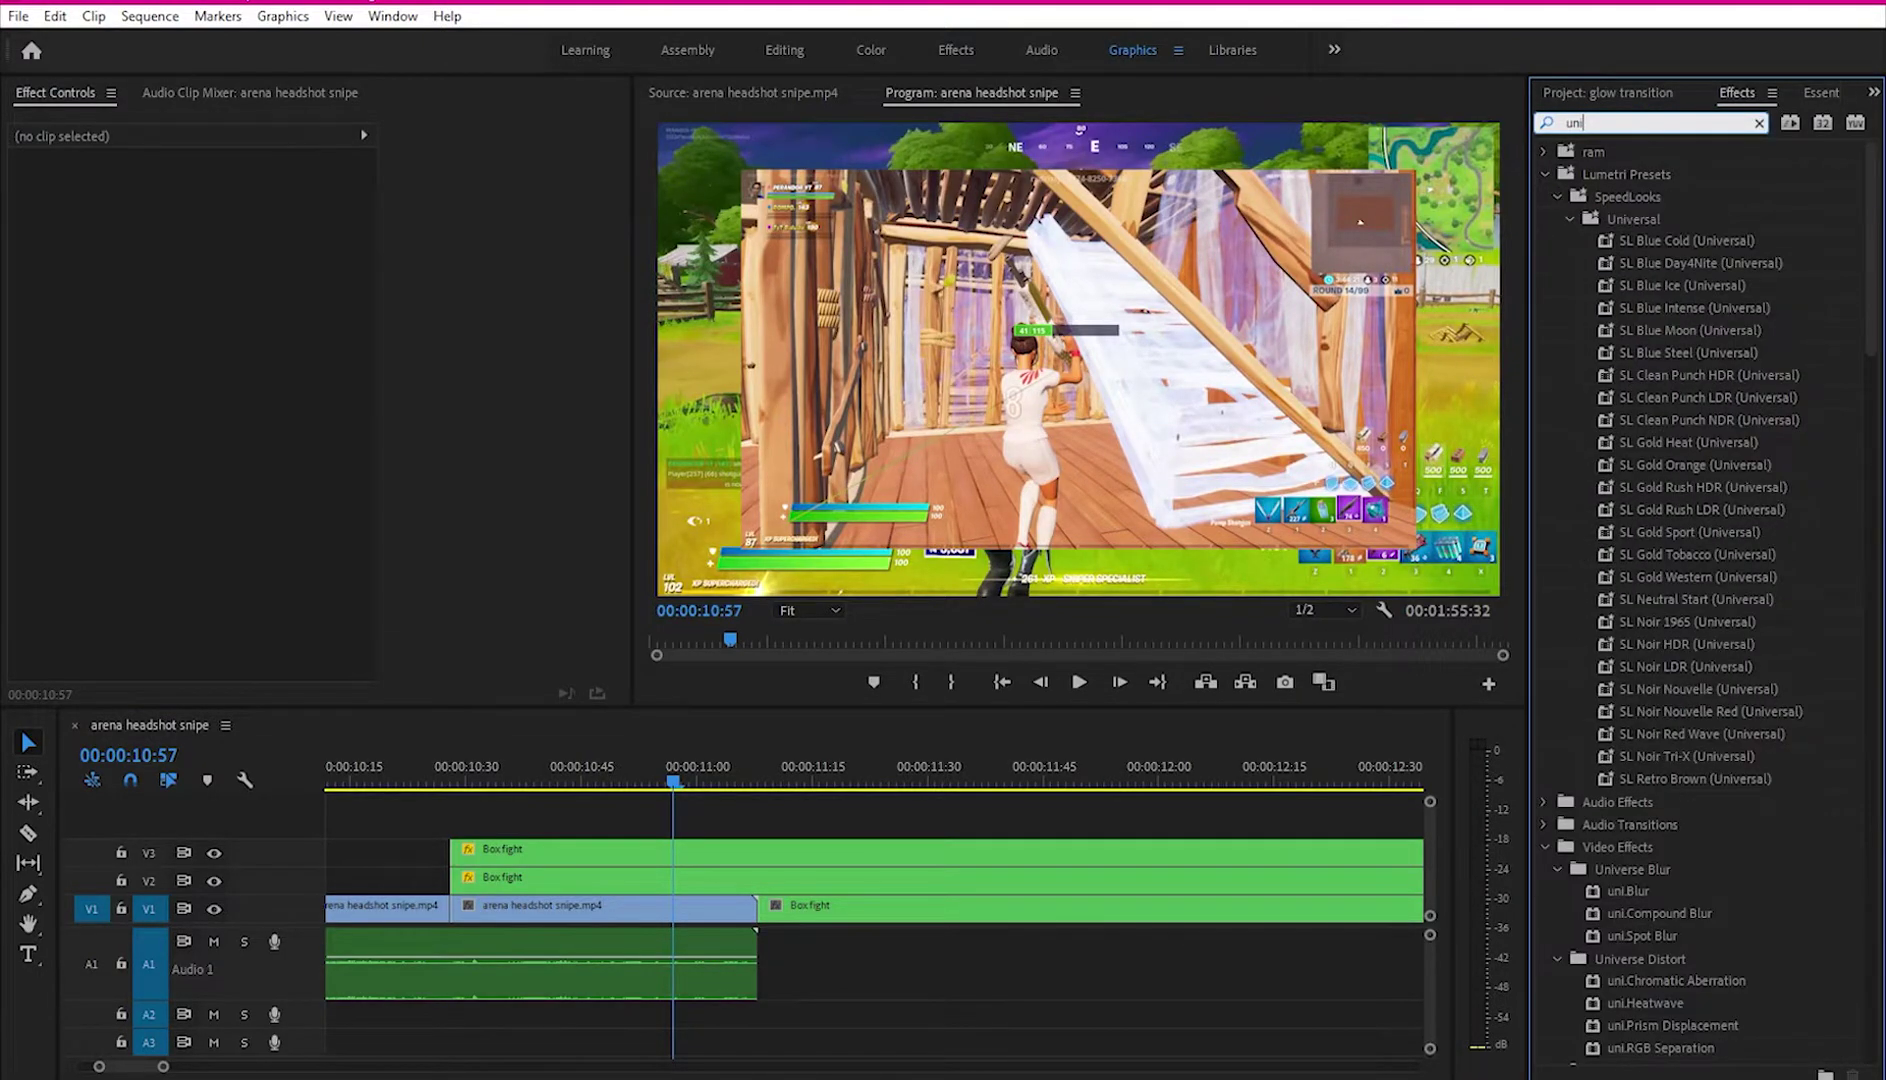
pyautogui.write('.ecto')
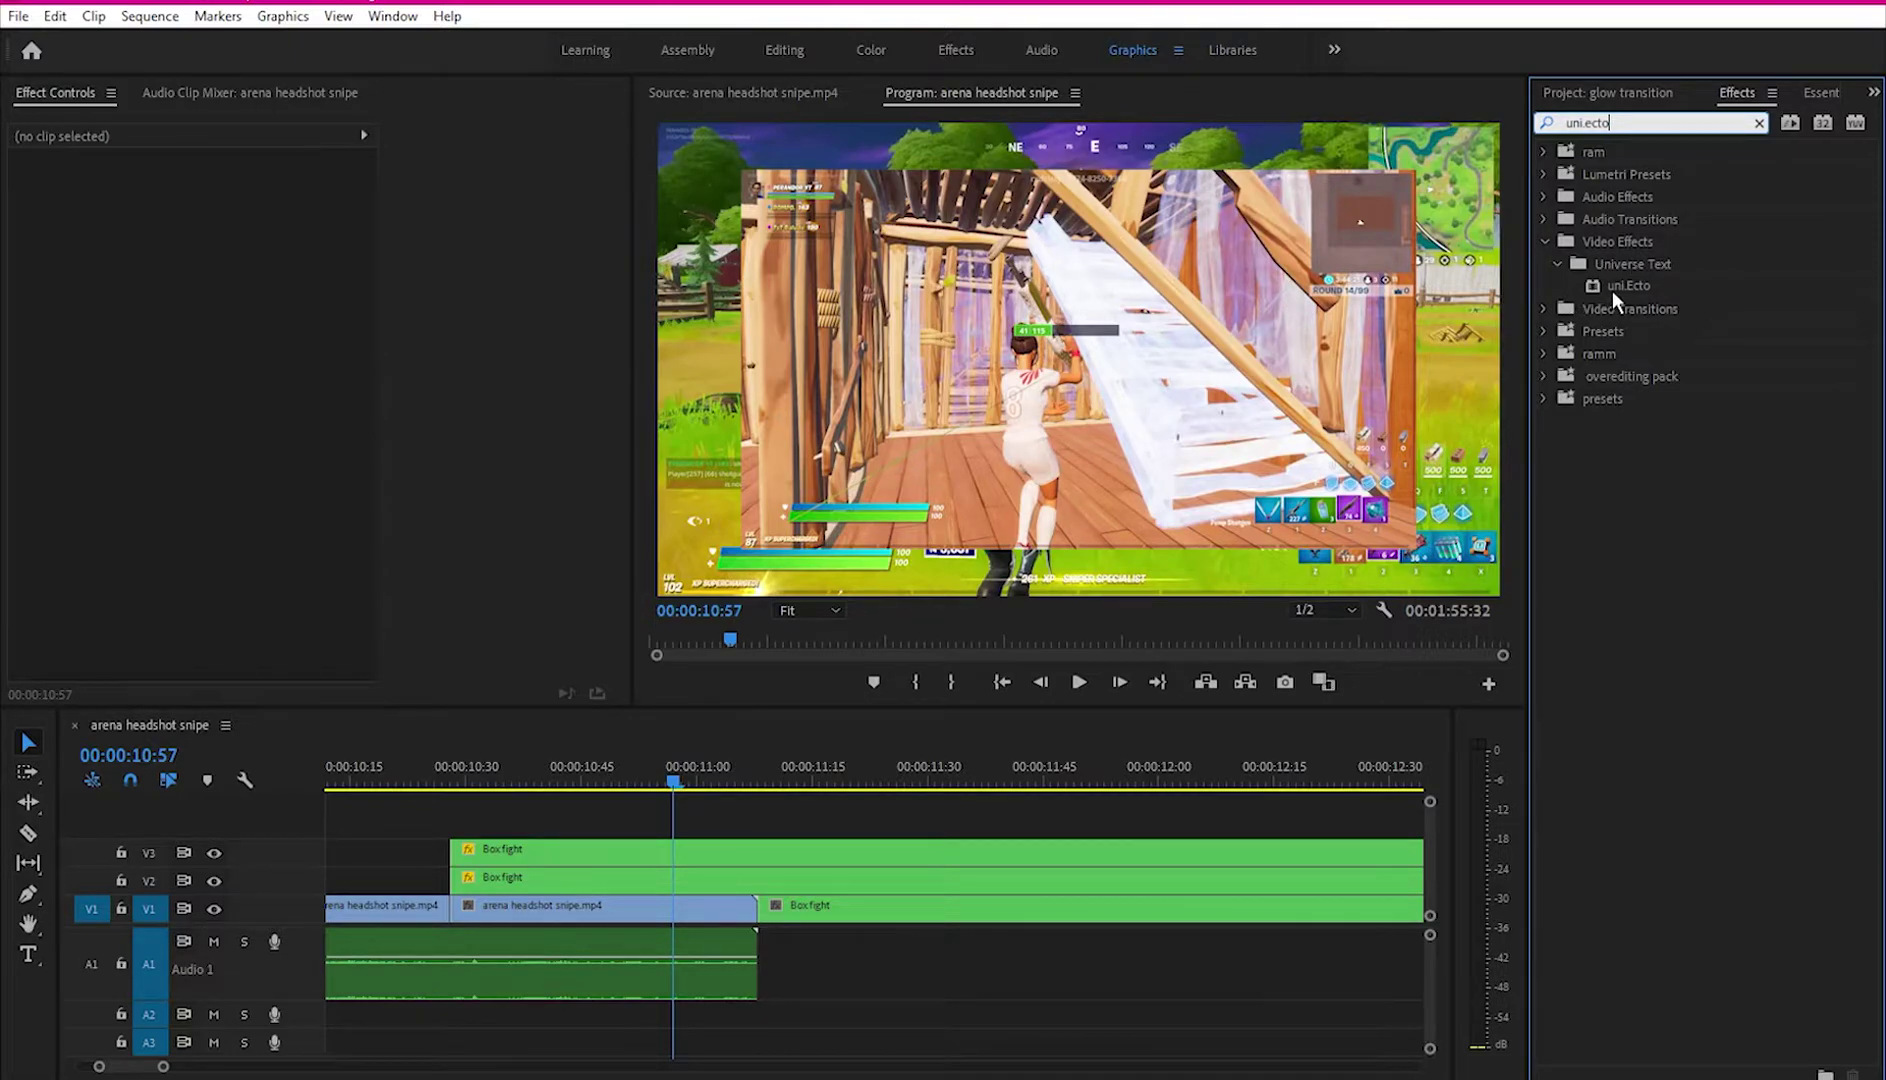
pyautogui.click(1638, 292)
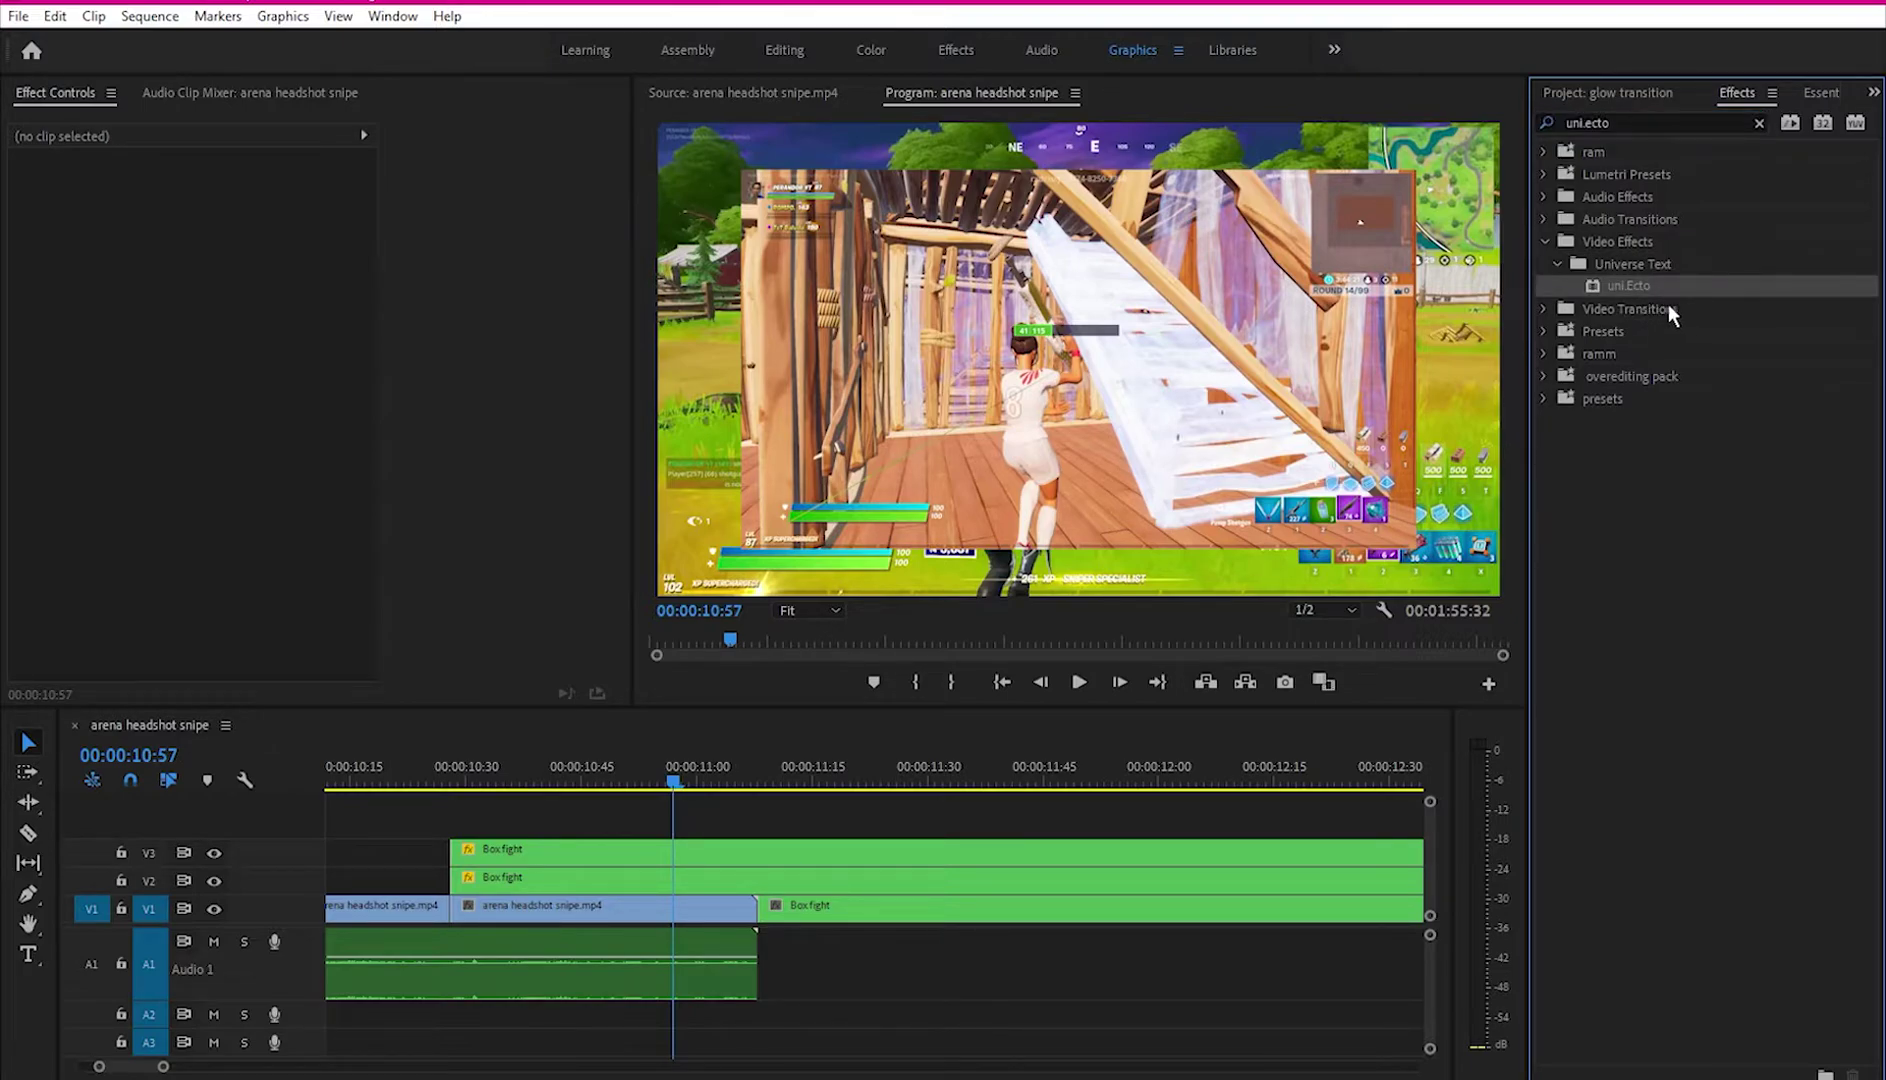
pyautogui.moveTo(1661, 289); pyautogui.dragTo(528, 853)
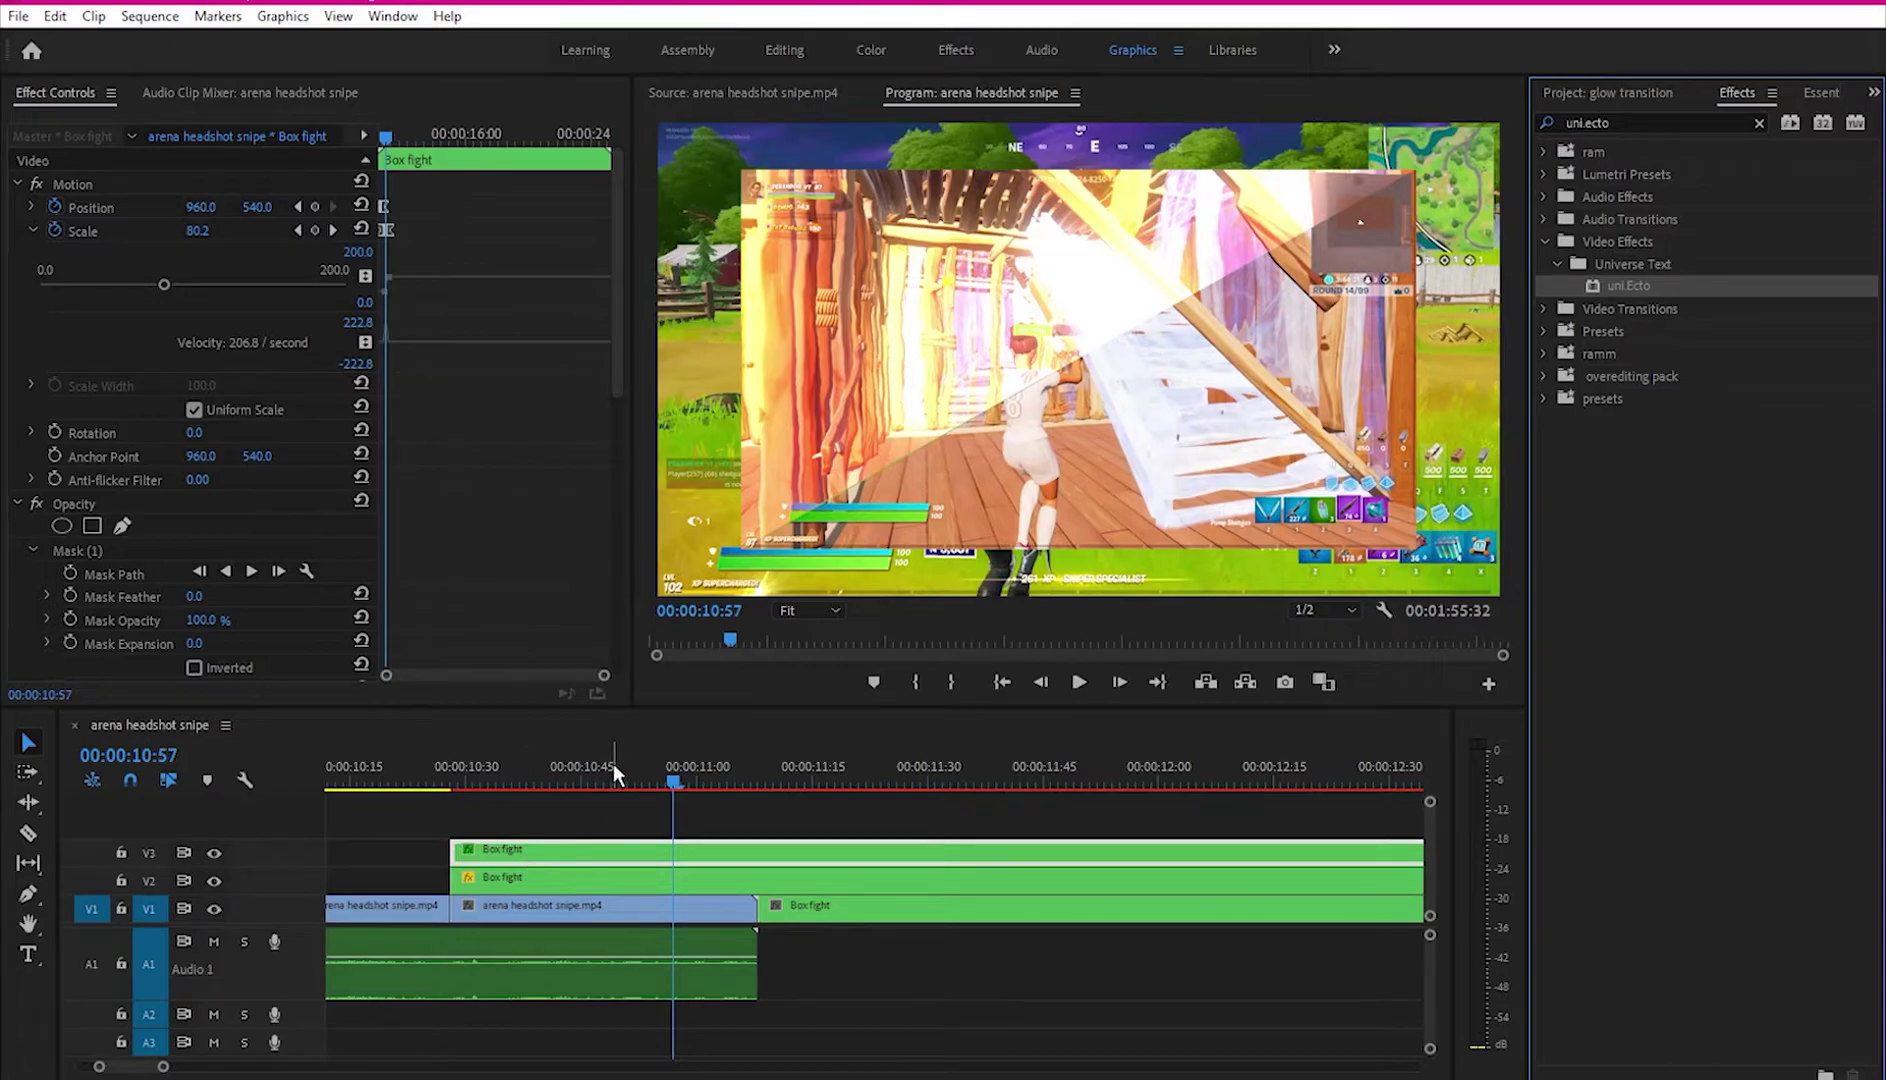
# Step: Nest the V3 and V2 Box fight clips as Nested Sequences 06 and 07, and add uni.Ecto to 06
pyautogui.rightClick(514, 858)
pyautogui.click(575, 583)
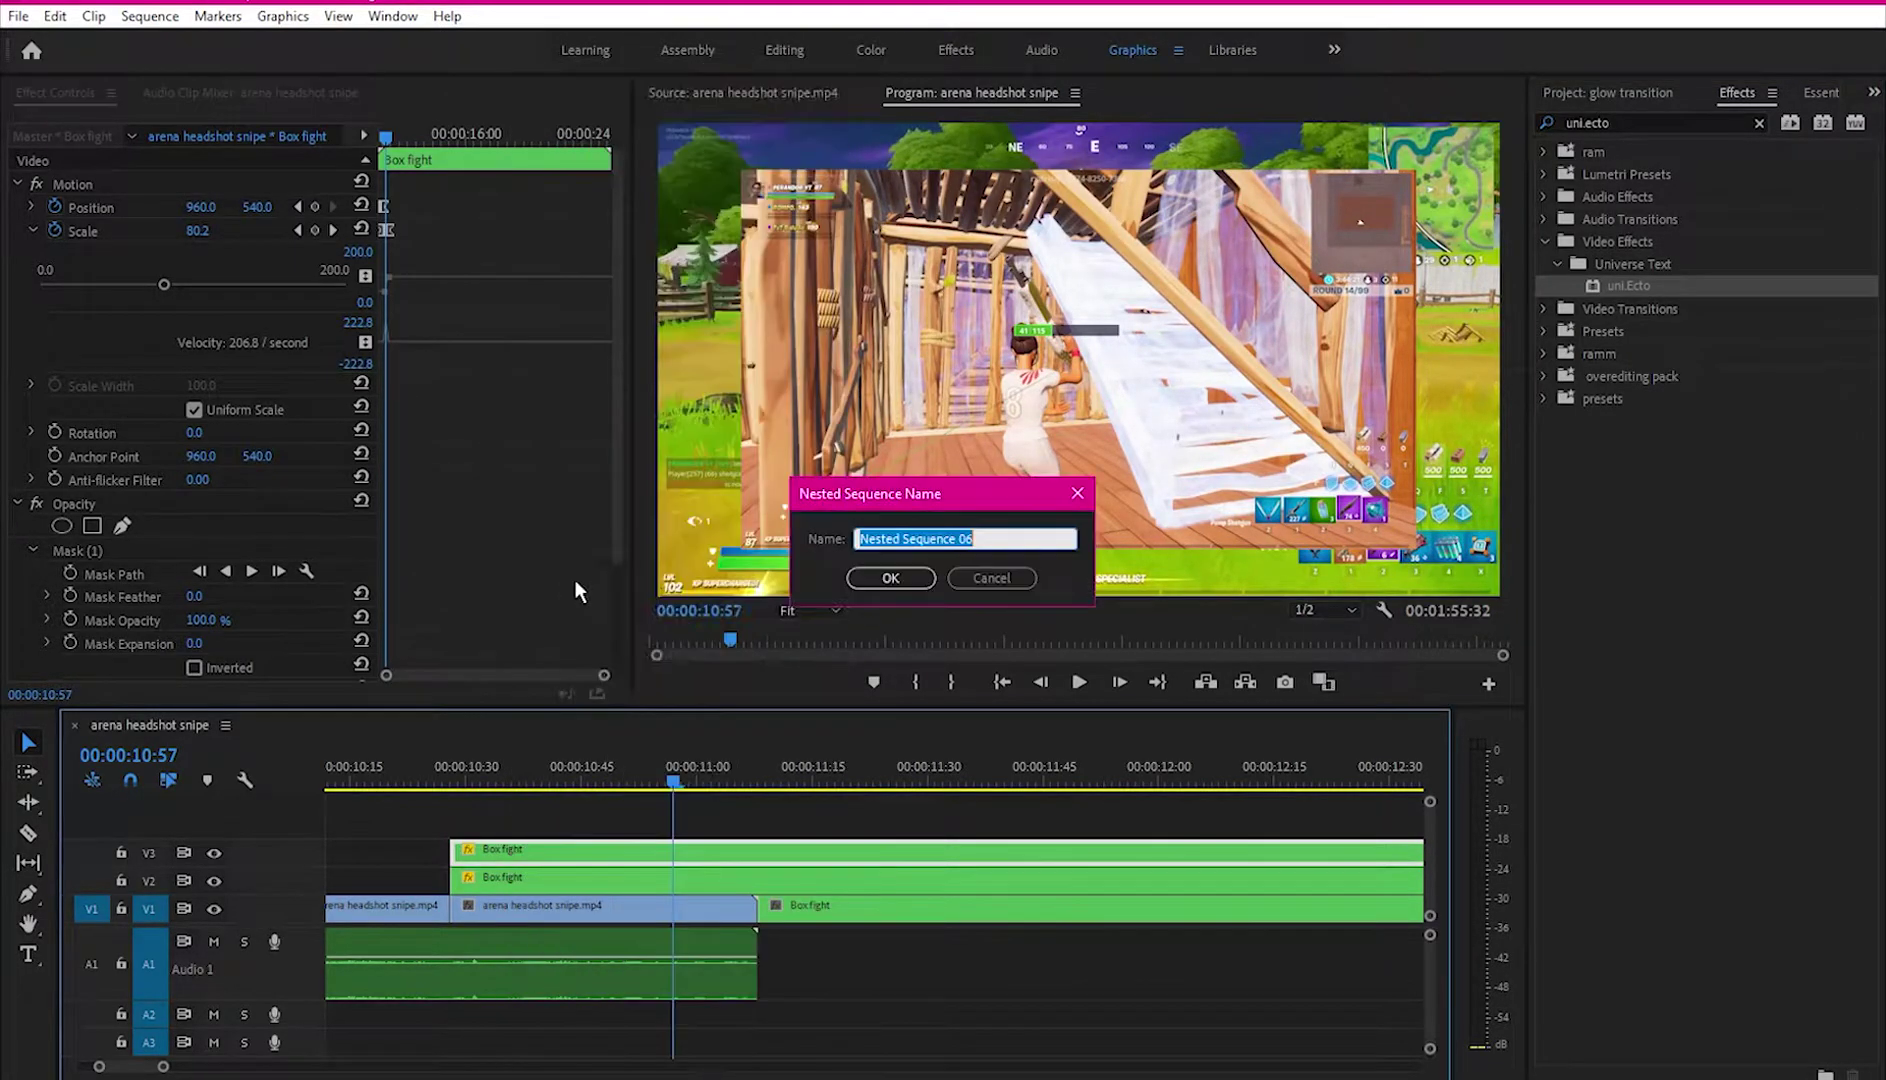
pyautogui.click(871, 585)
pyautogui.click(512, 851)
pyautogui.rightClick(512, 851)
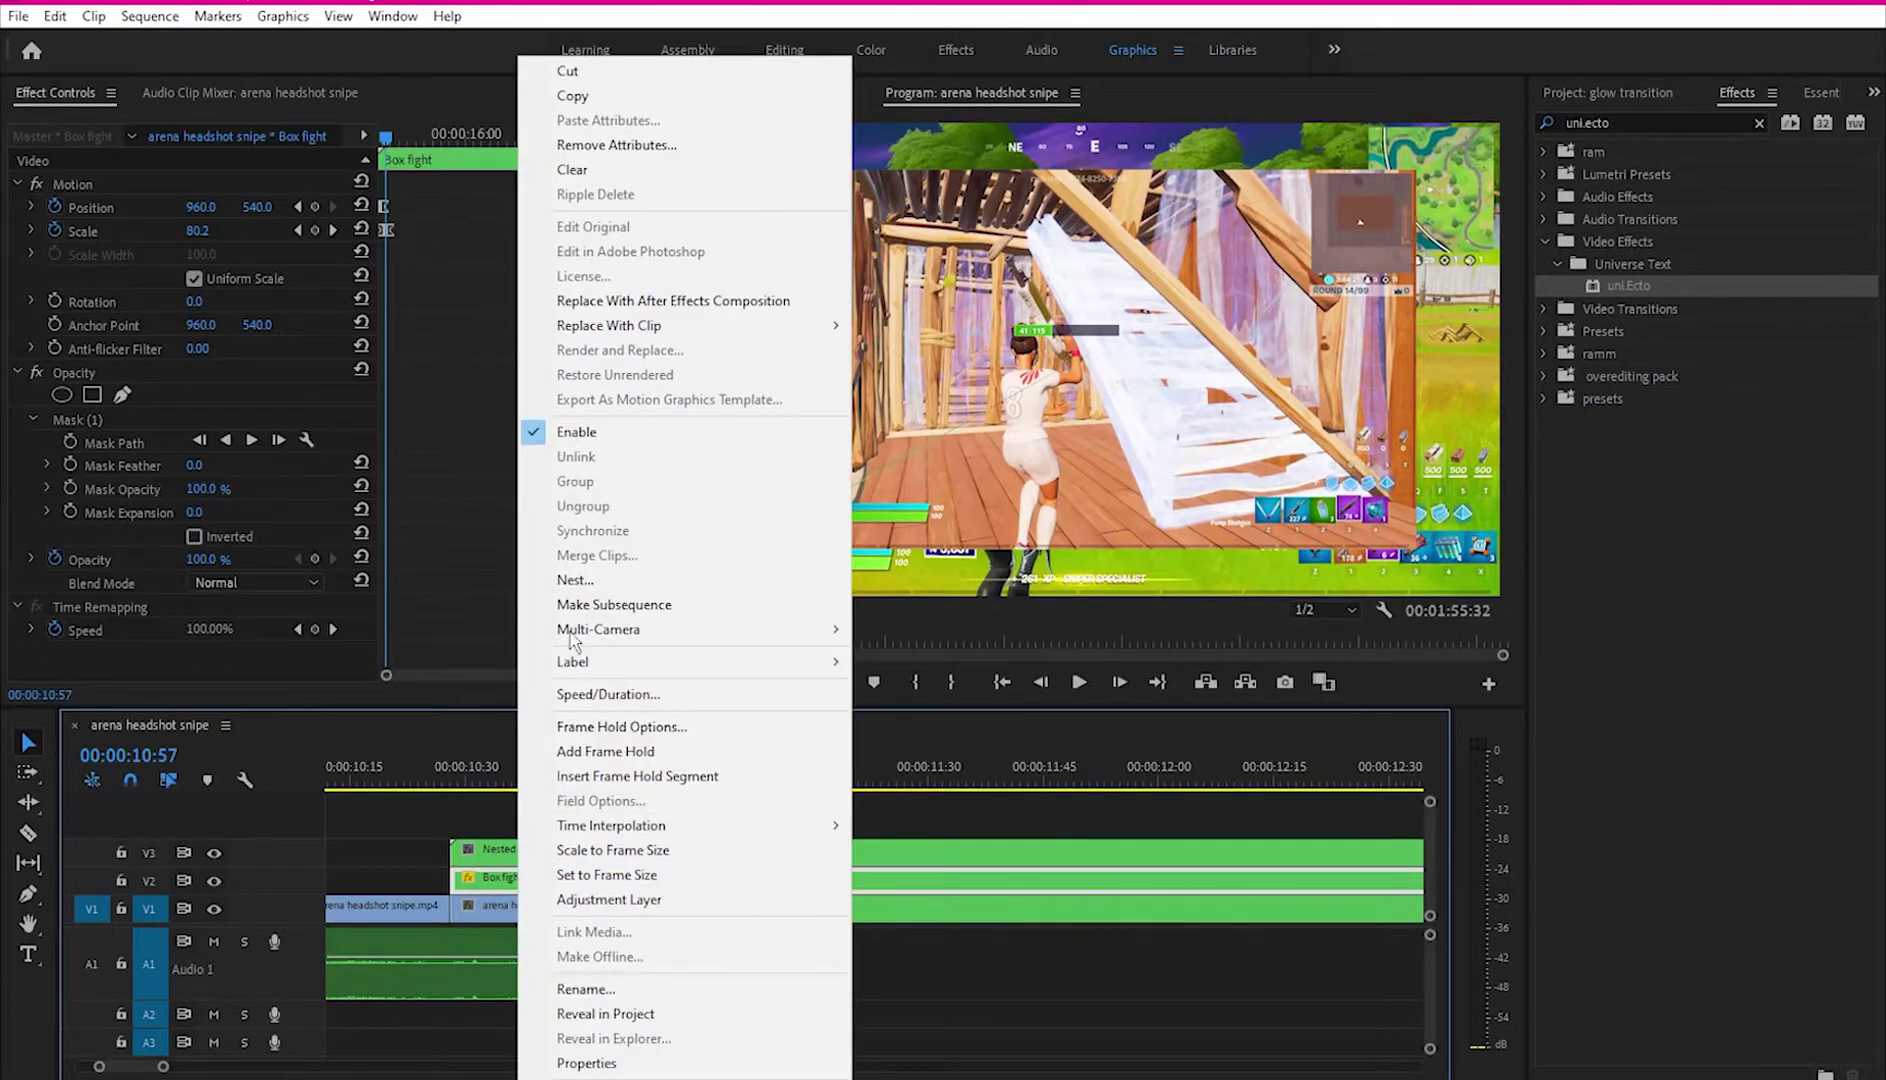
pyautogui.click(575, 581)
pyautogui.click(866, 578)
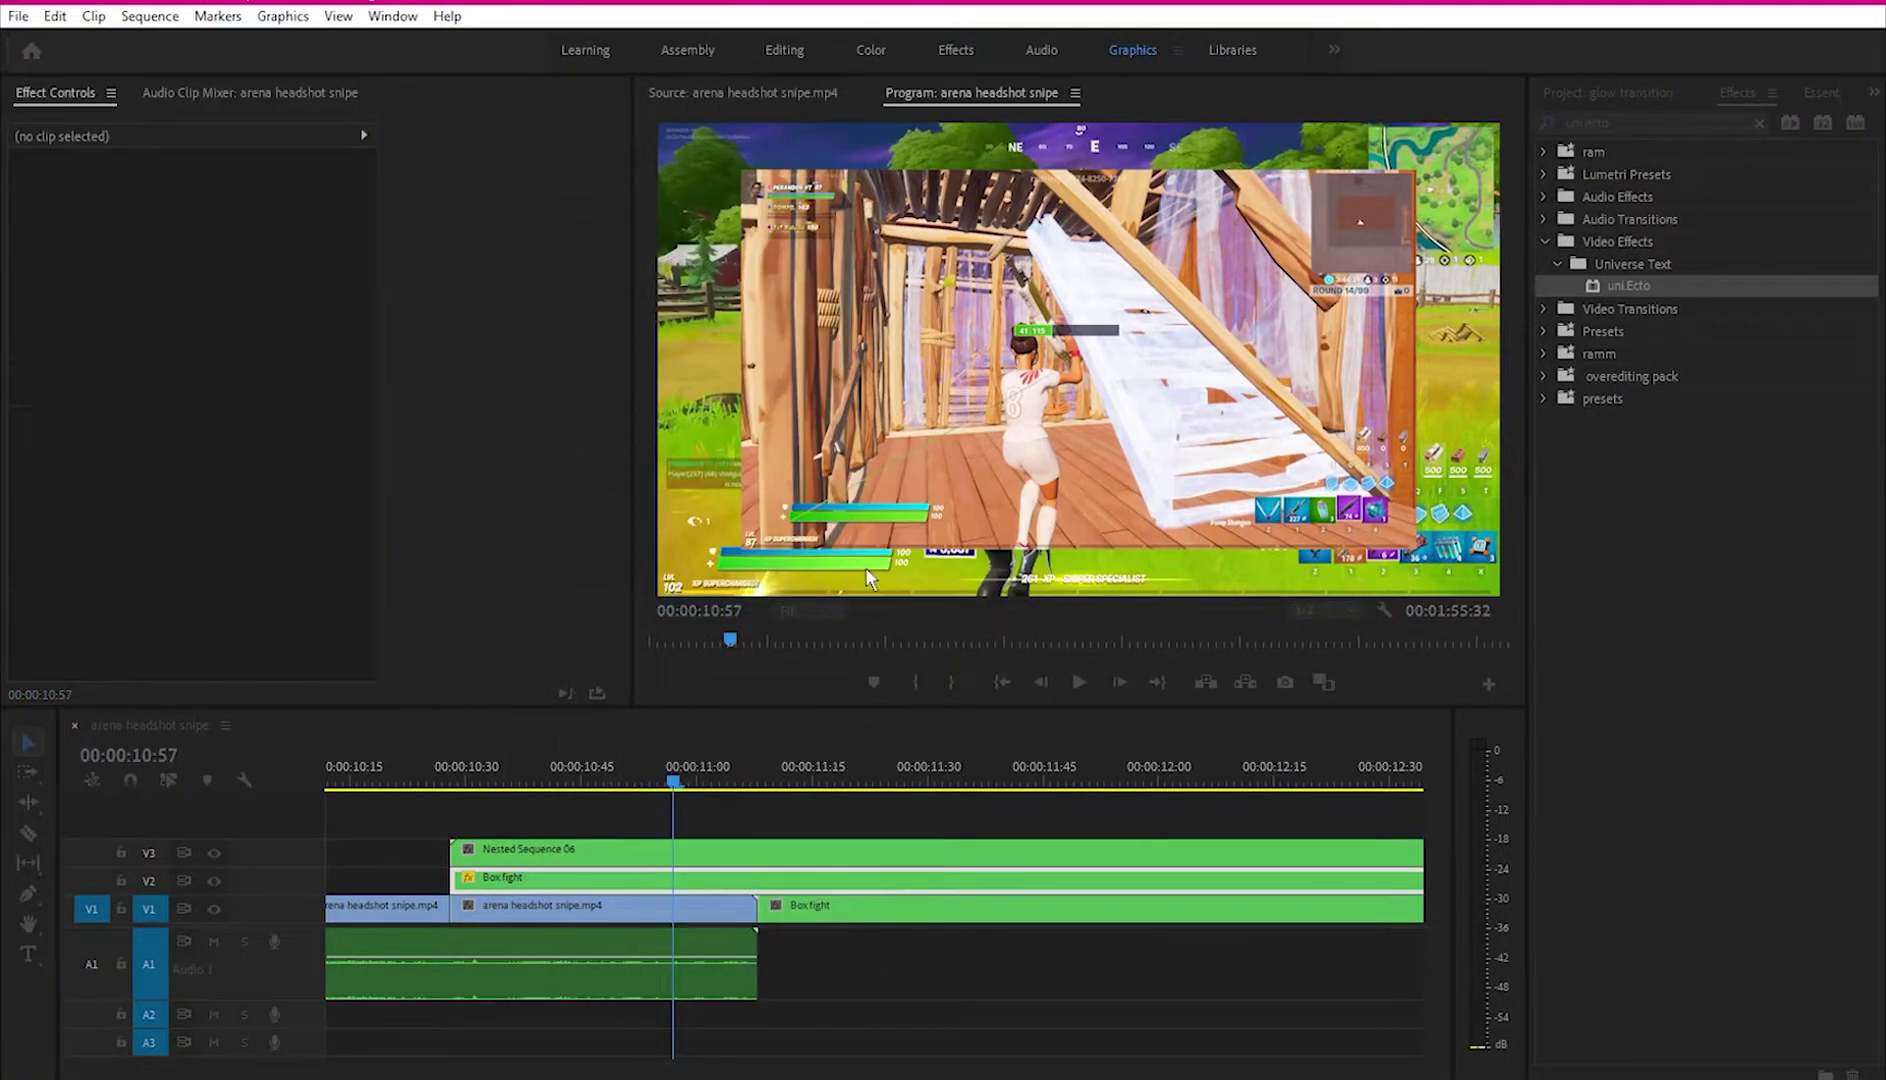
pyautogui.moveTo(1637, 284); pyautogui.dragTo(527, 852)
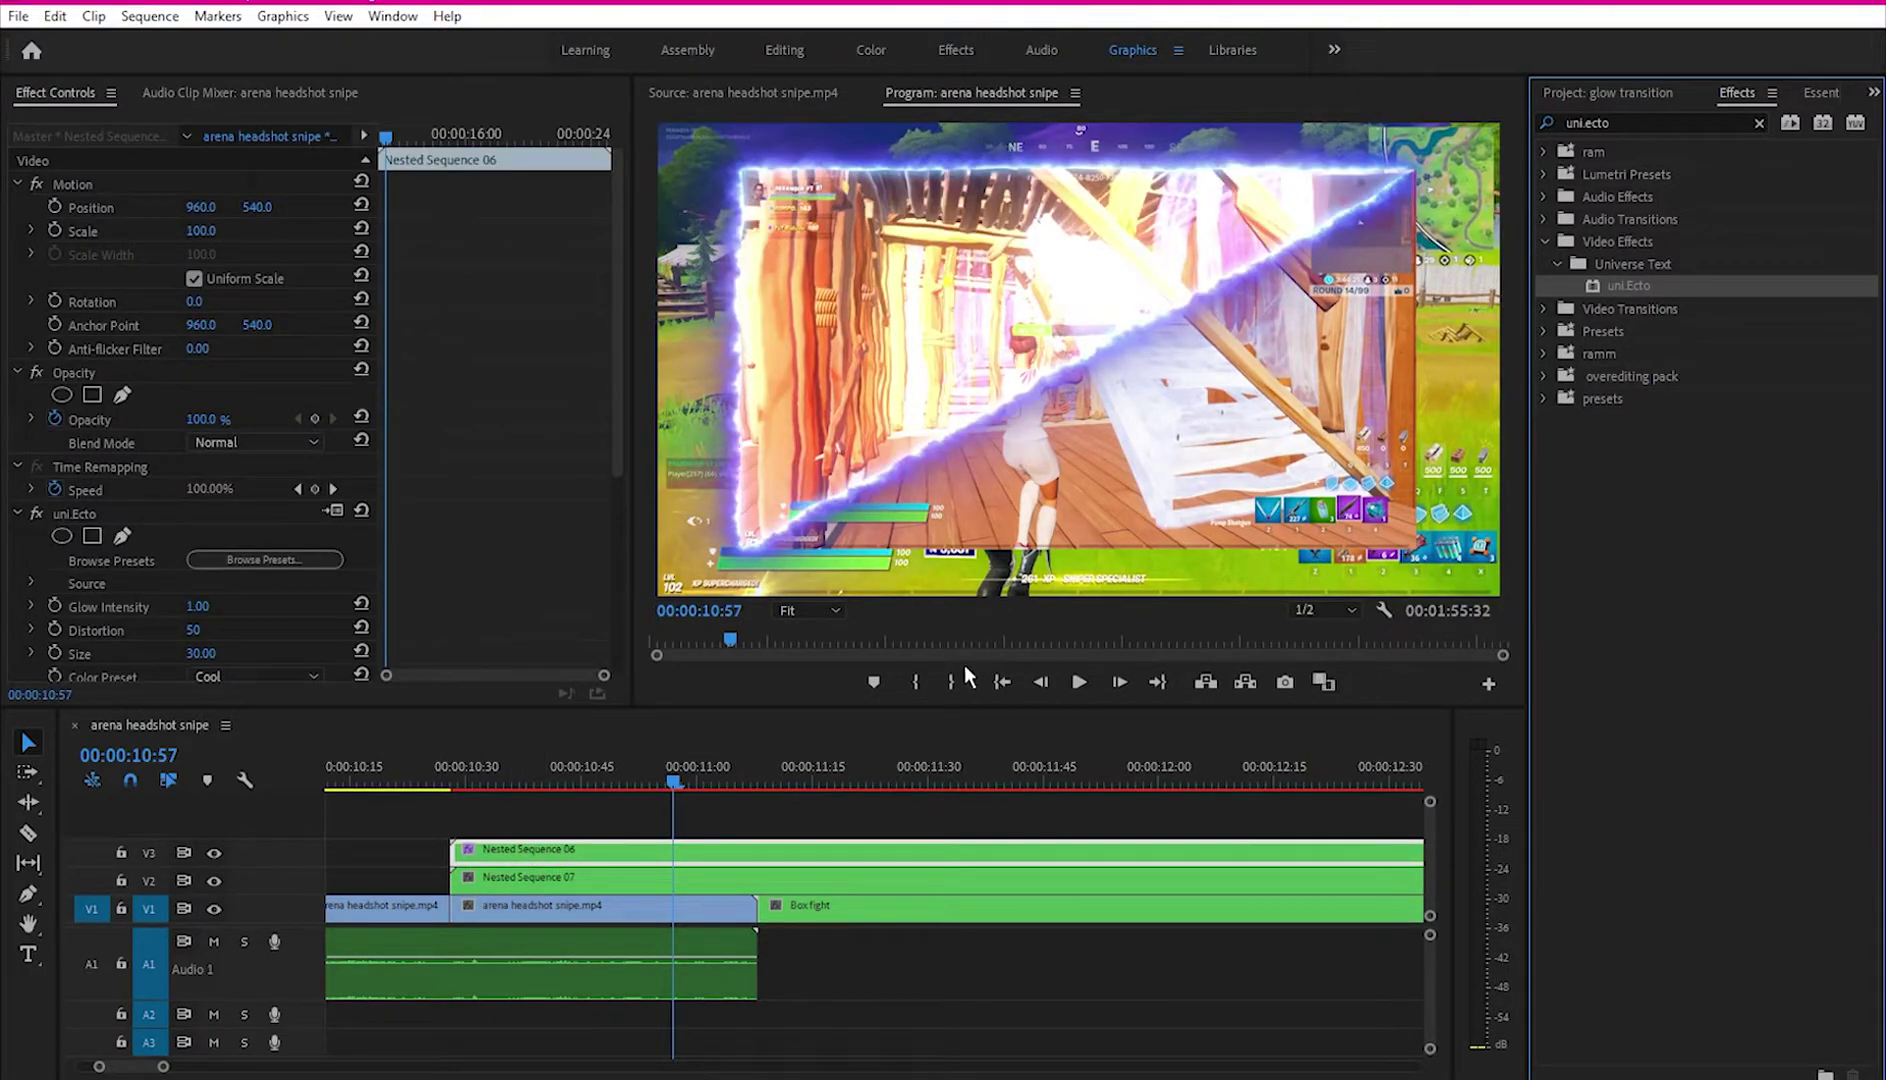
# Step: In uni.Ecto's Glow Settings set Post Glow to 0, then bring up the Inner Color picker
pyautogui.click(651, 785)
pyautogui.scroll(-4, 486, 474)
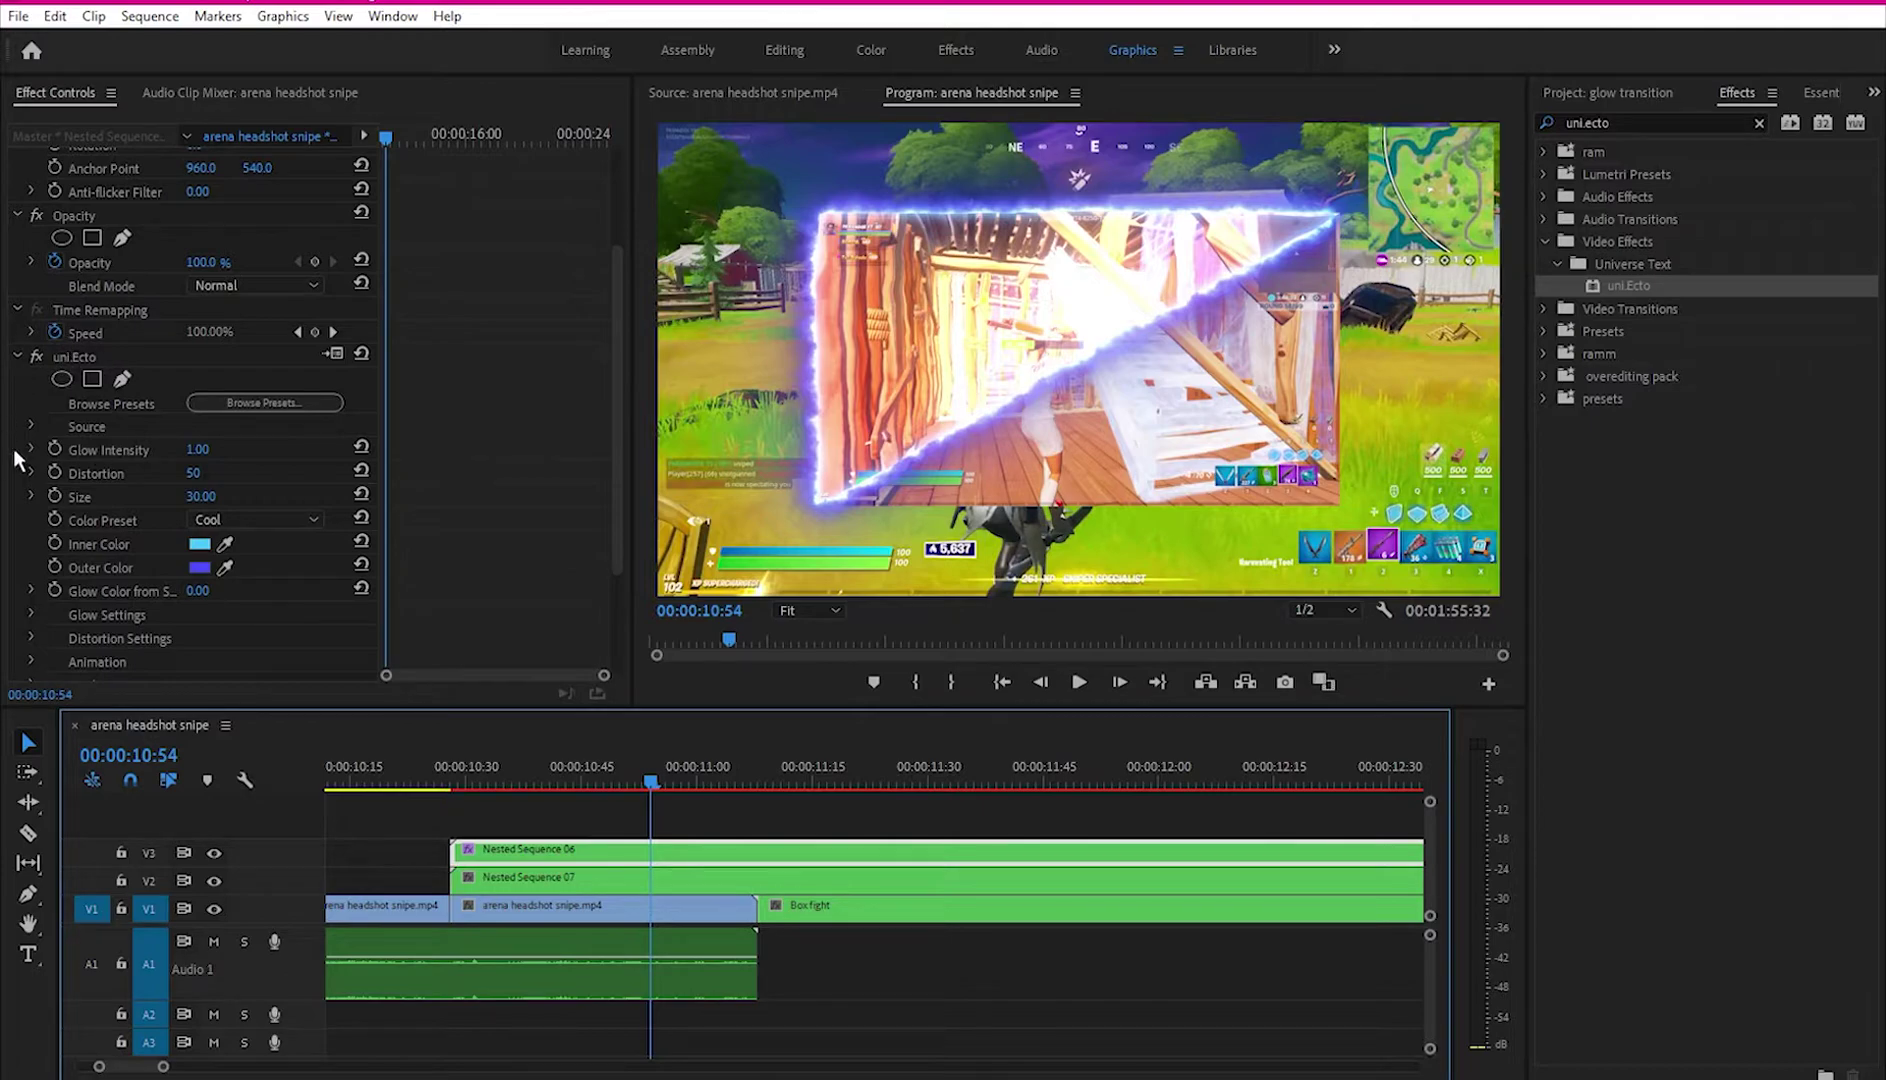
pyautogui.scroll(-3, 15, 435)
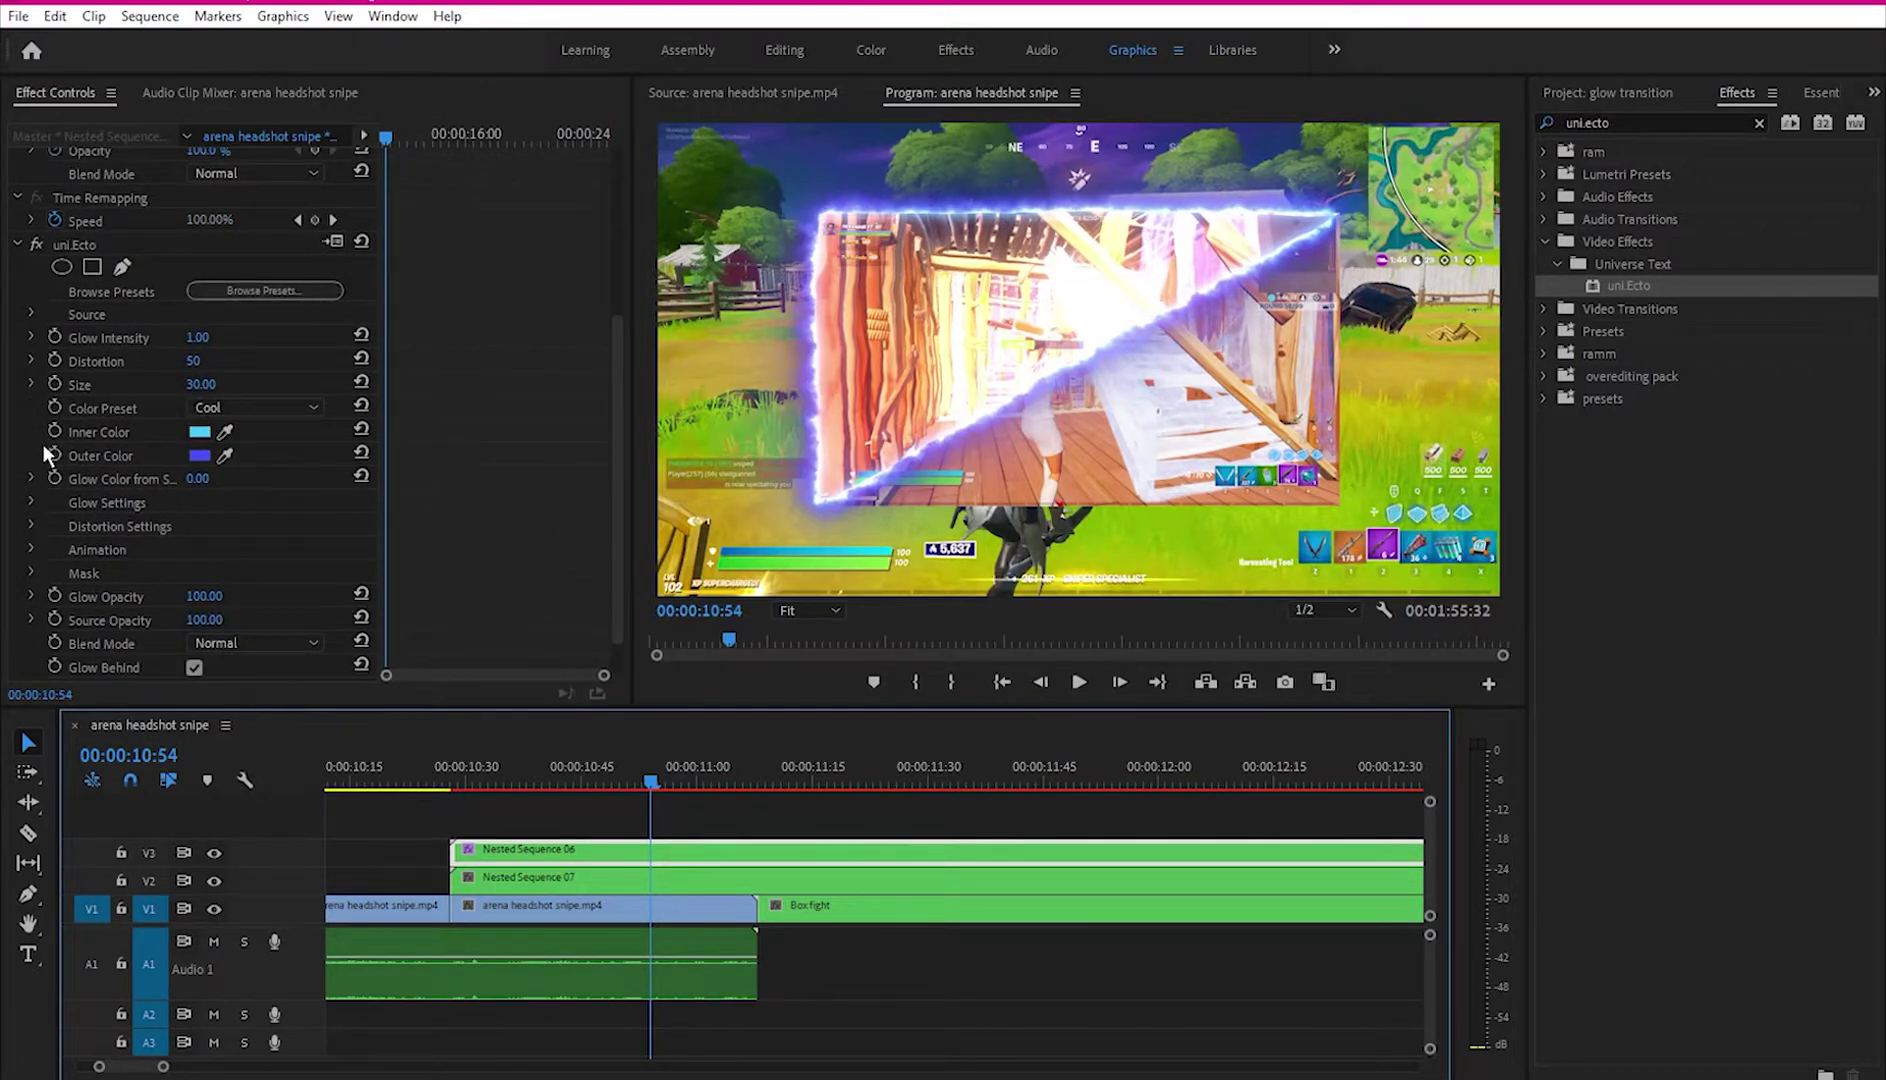
pyautogui.click(24, 504)
pyautogui.scroll(-4, 520, 525)
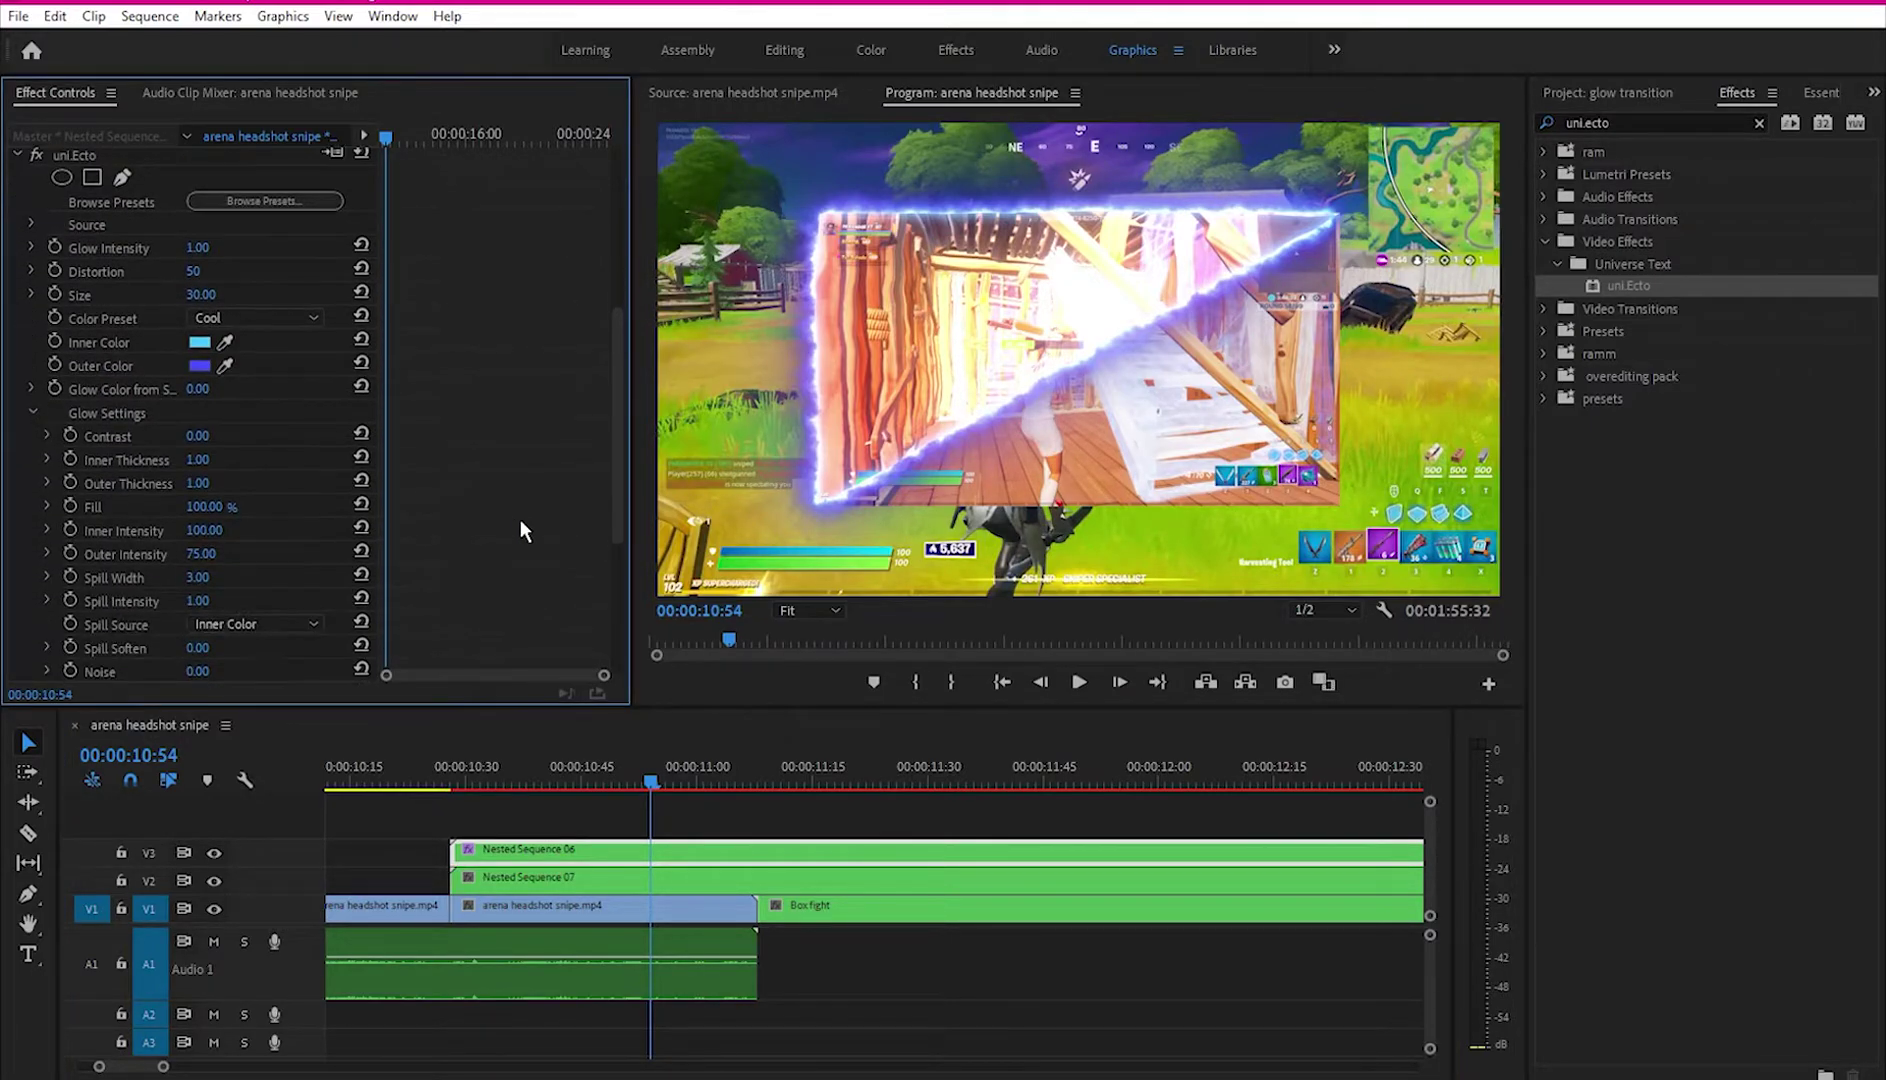
pyautogui.scroll(-4, 521, 524)
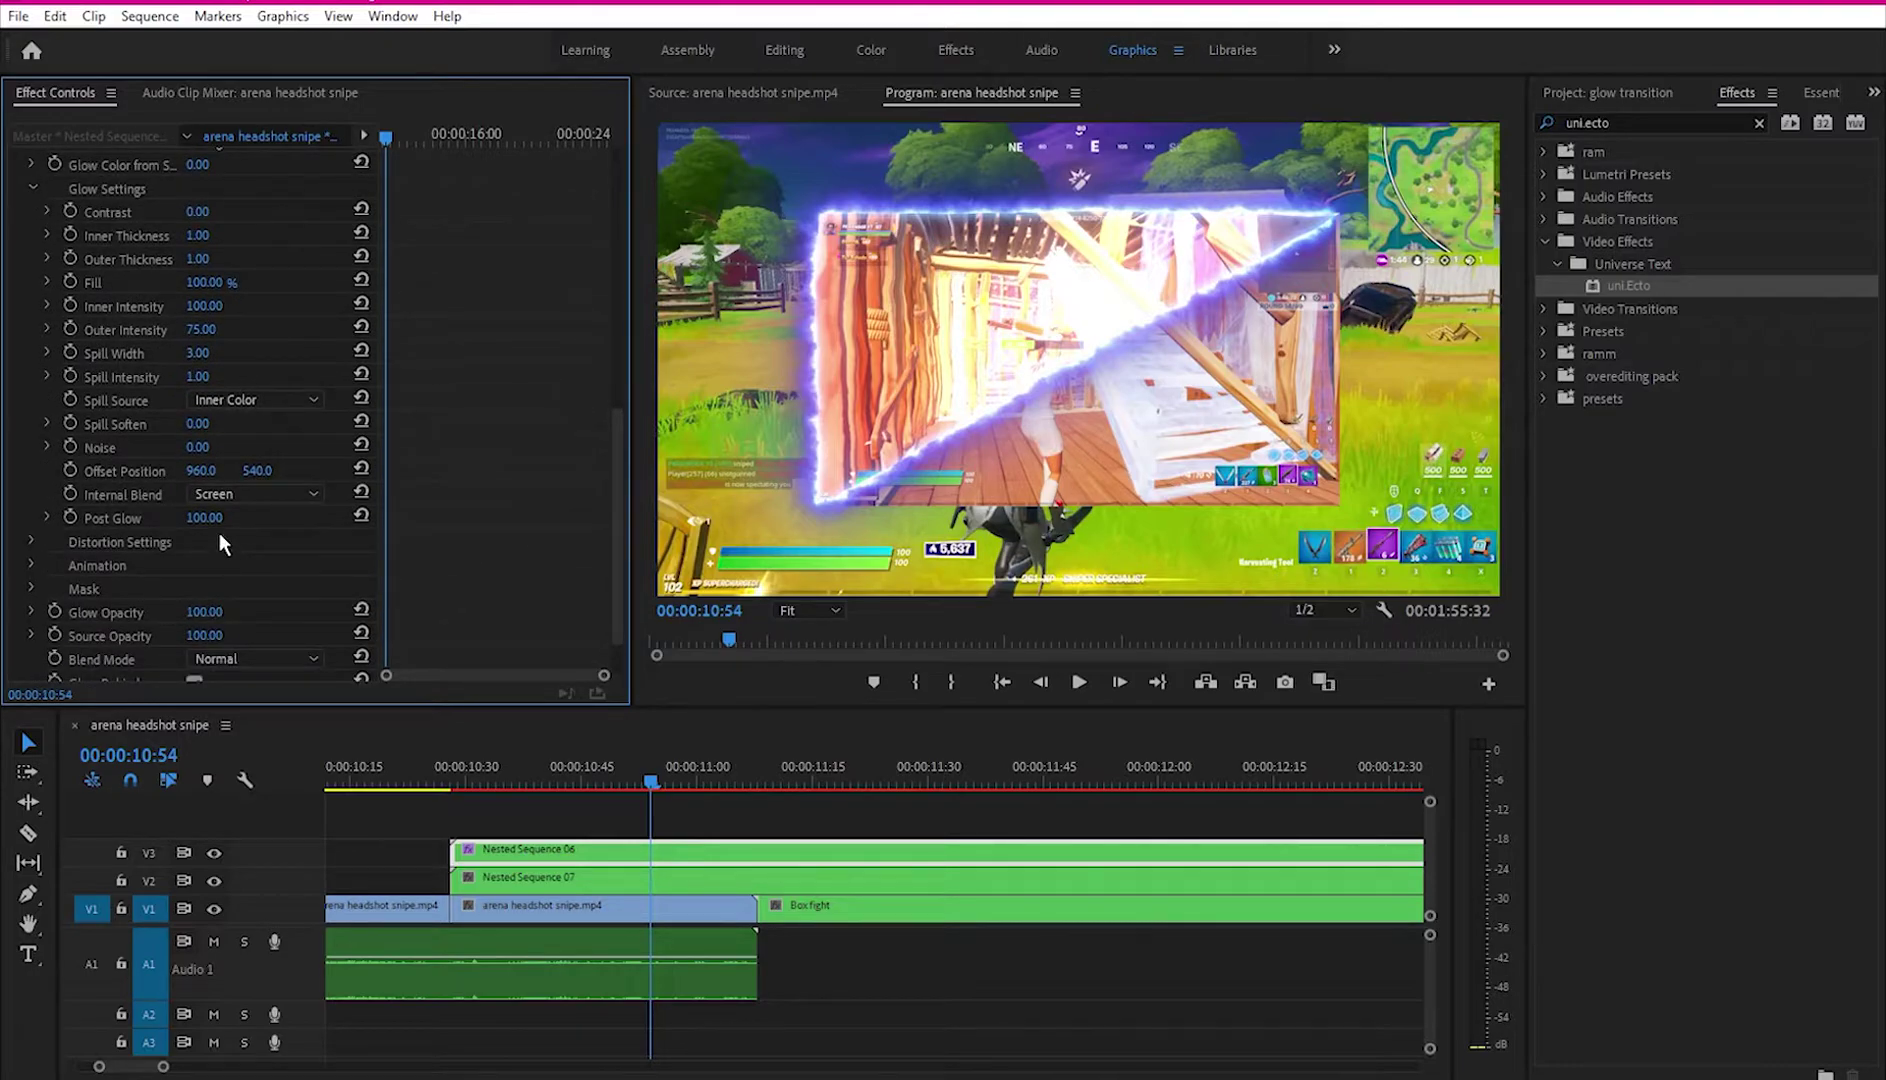
pyautogui.click(197, 525)
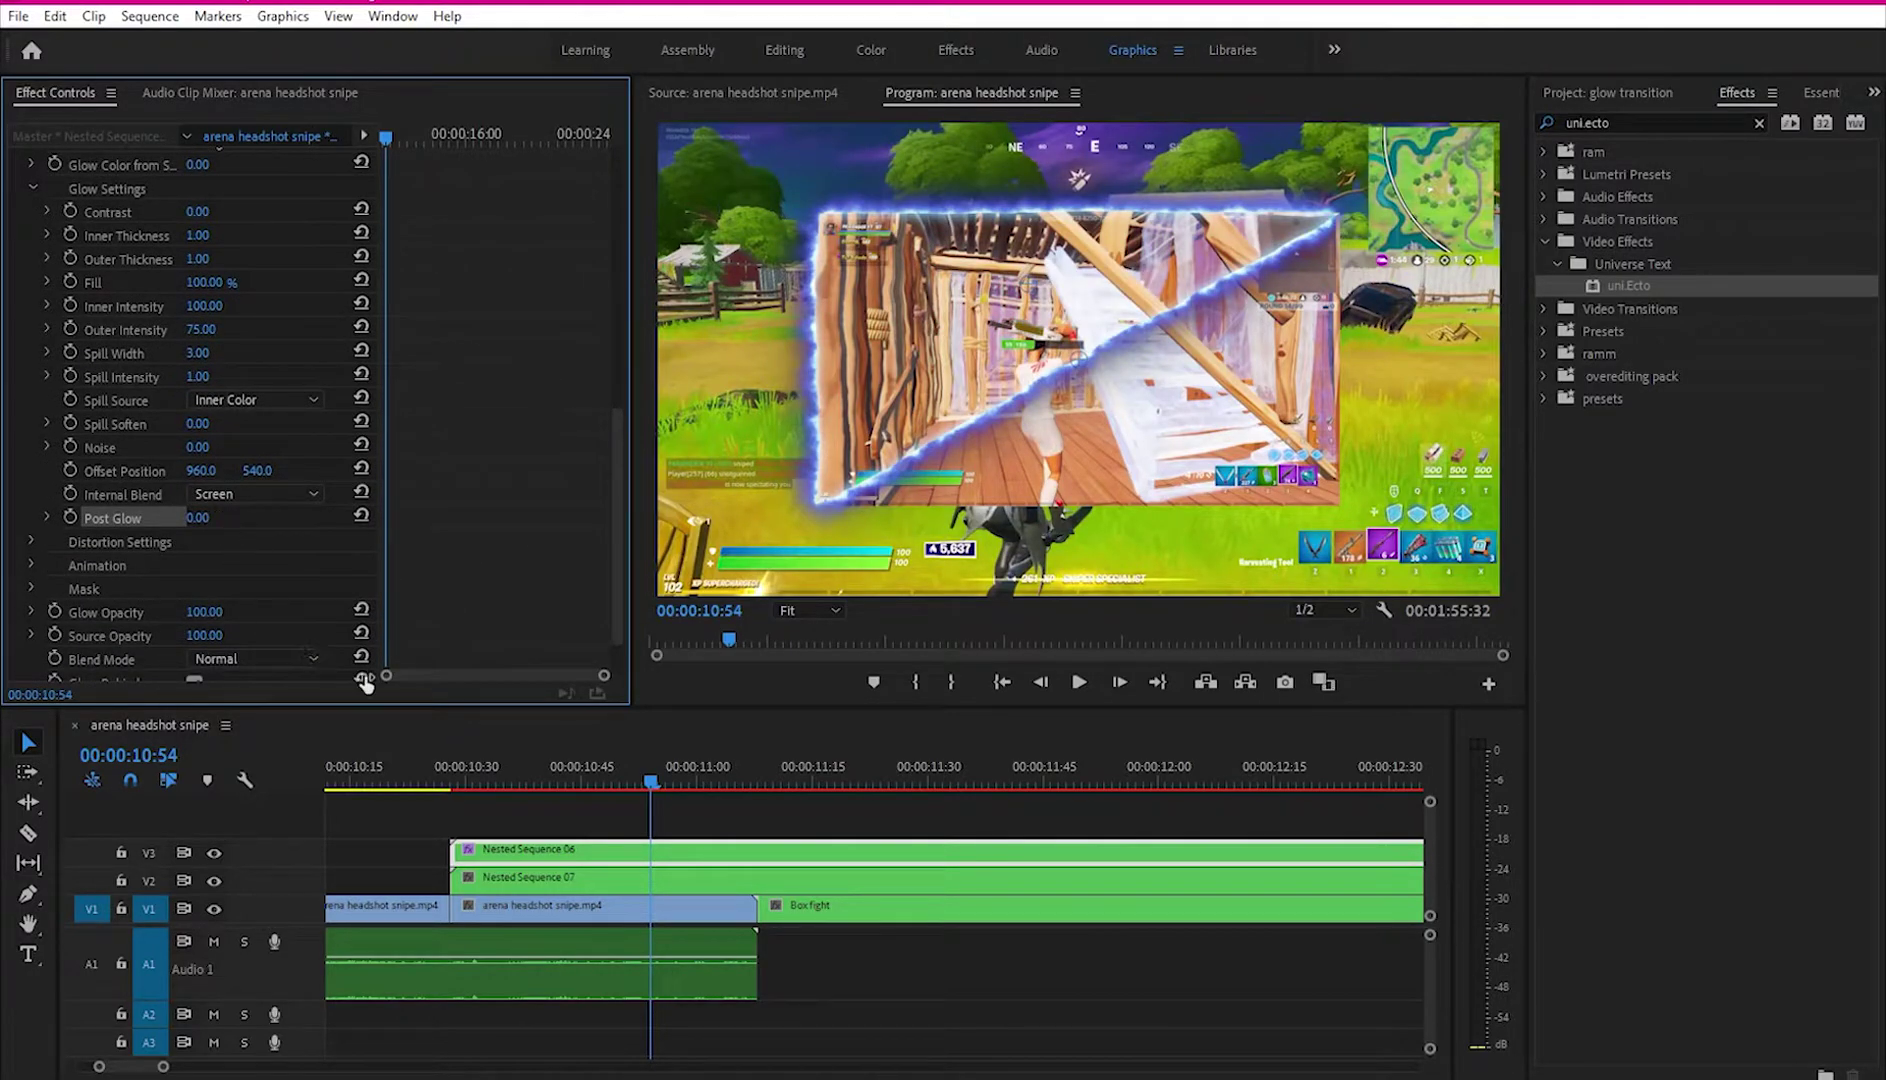
pyautogui.scroll(7, 399, 407)
pyautogui.click(198, 410)
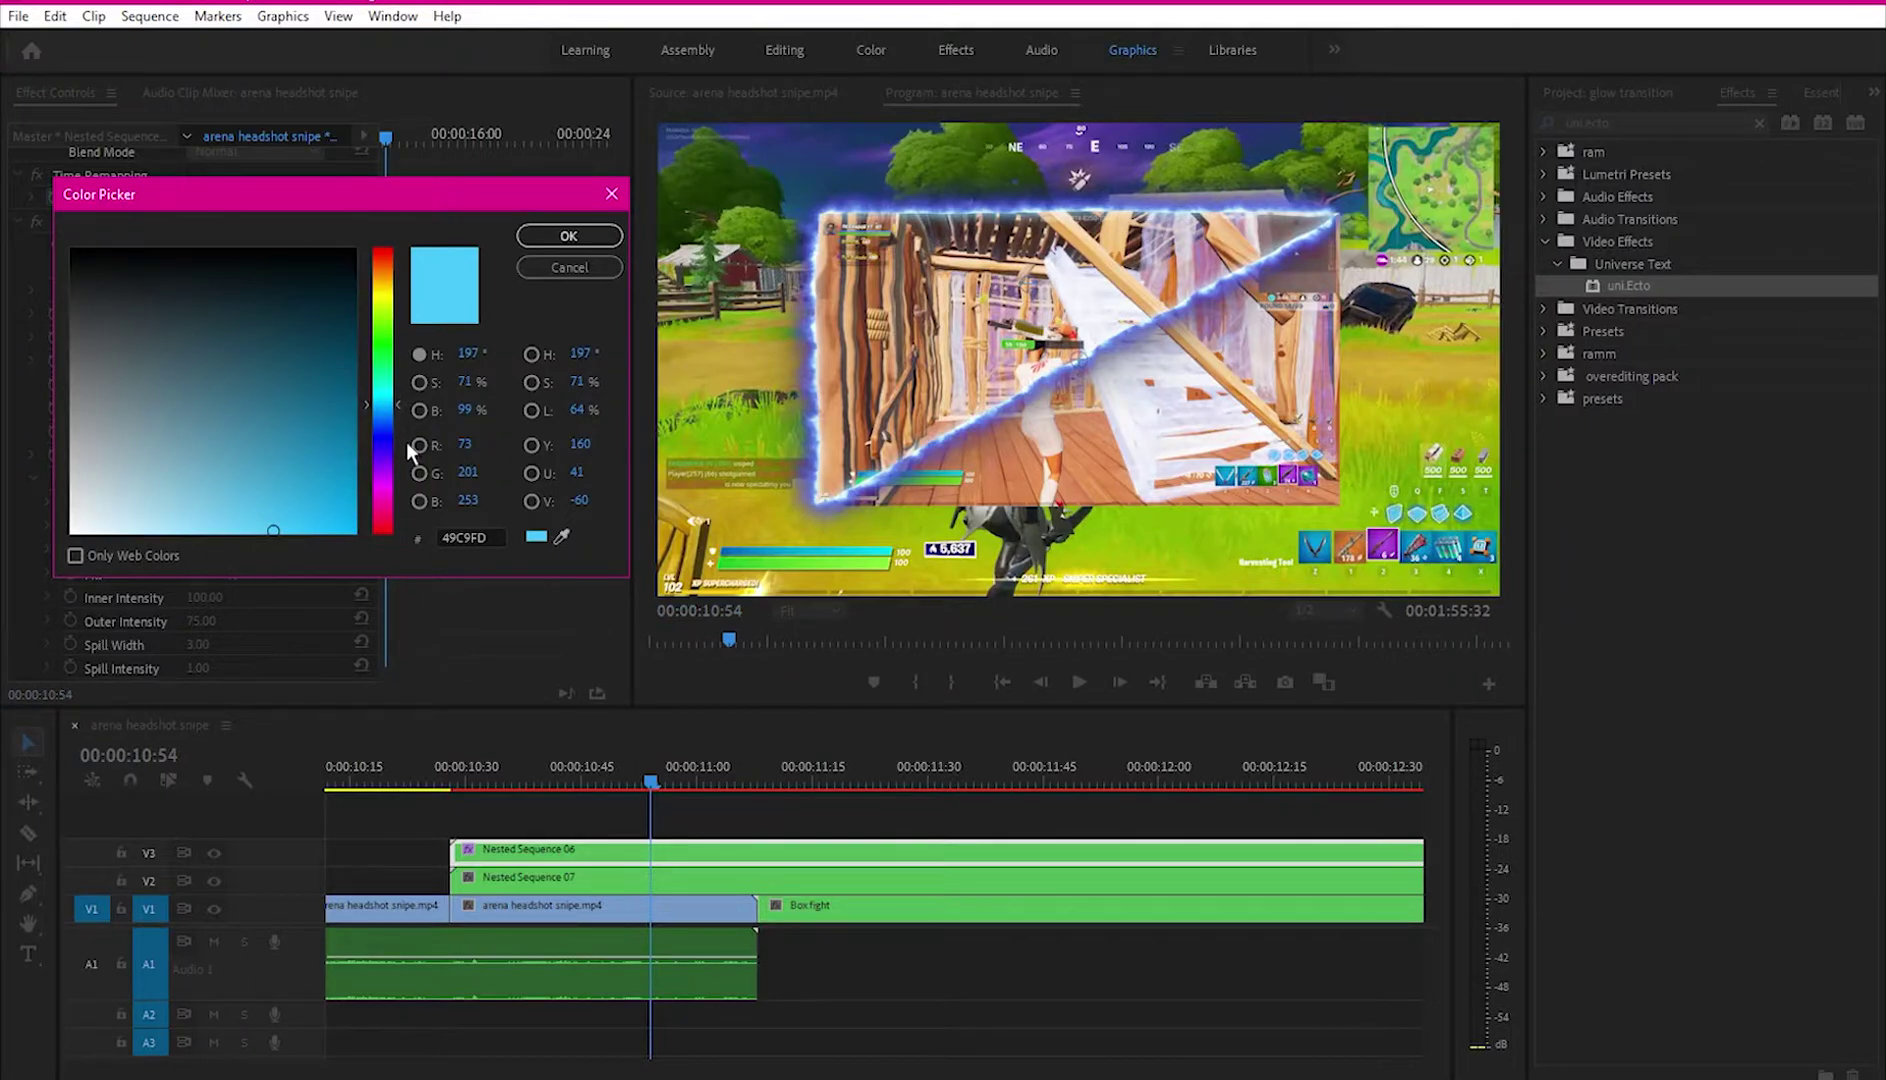
# Step: Change the uni.Ecto Inner Color from cyan to pure red
pyautogui.click(383, 403)
pyautogui.moveTo(383, 403); pyautogui.dragTo(397, 262)
pyautogui.click(356, 250)
pyautogui.click(568, 236)
# Step: Set the uni.Ecto Outer Color to pure red as well
pyautogui.click(200, 433)
pyautogui.moveTo(384, 300); pyautogui.dragTo(398, 253)
pyautogui.click(355, 250)
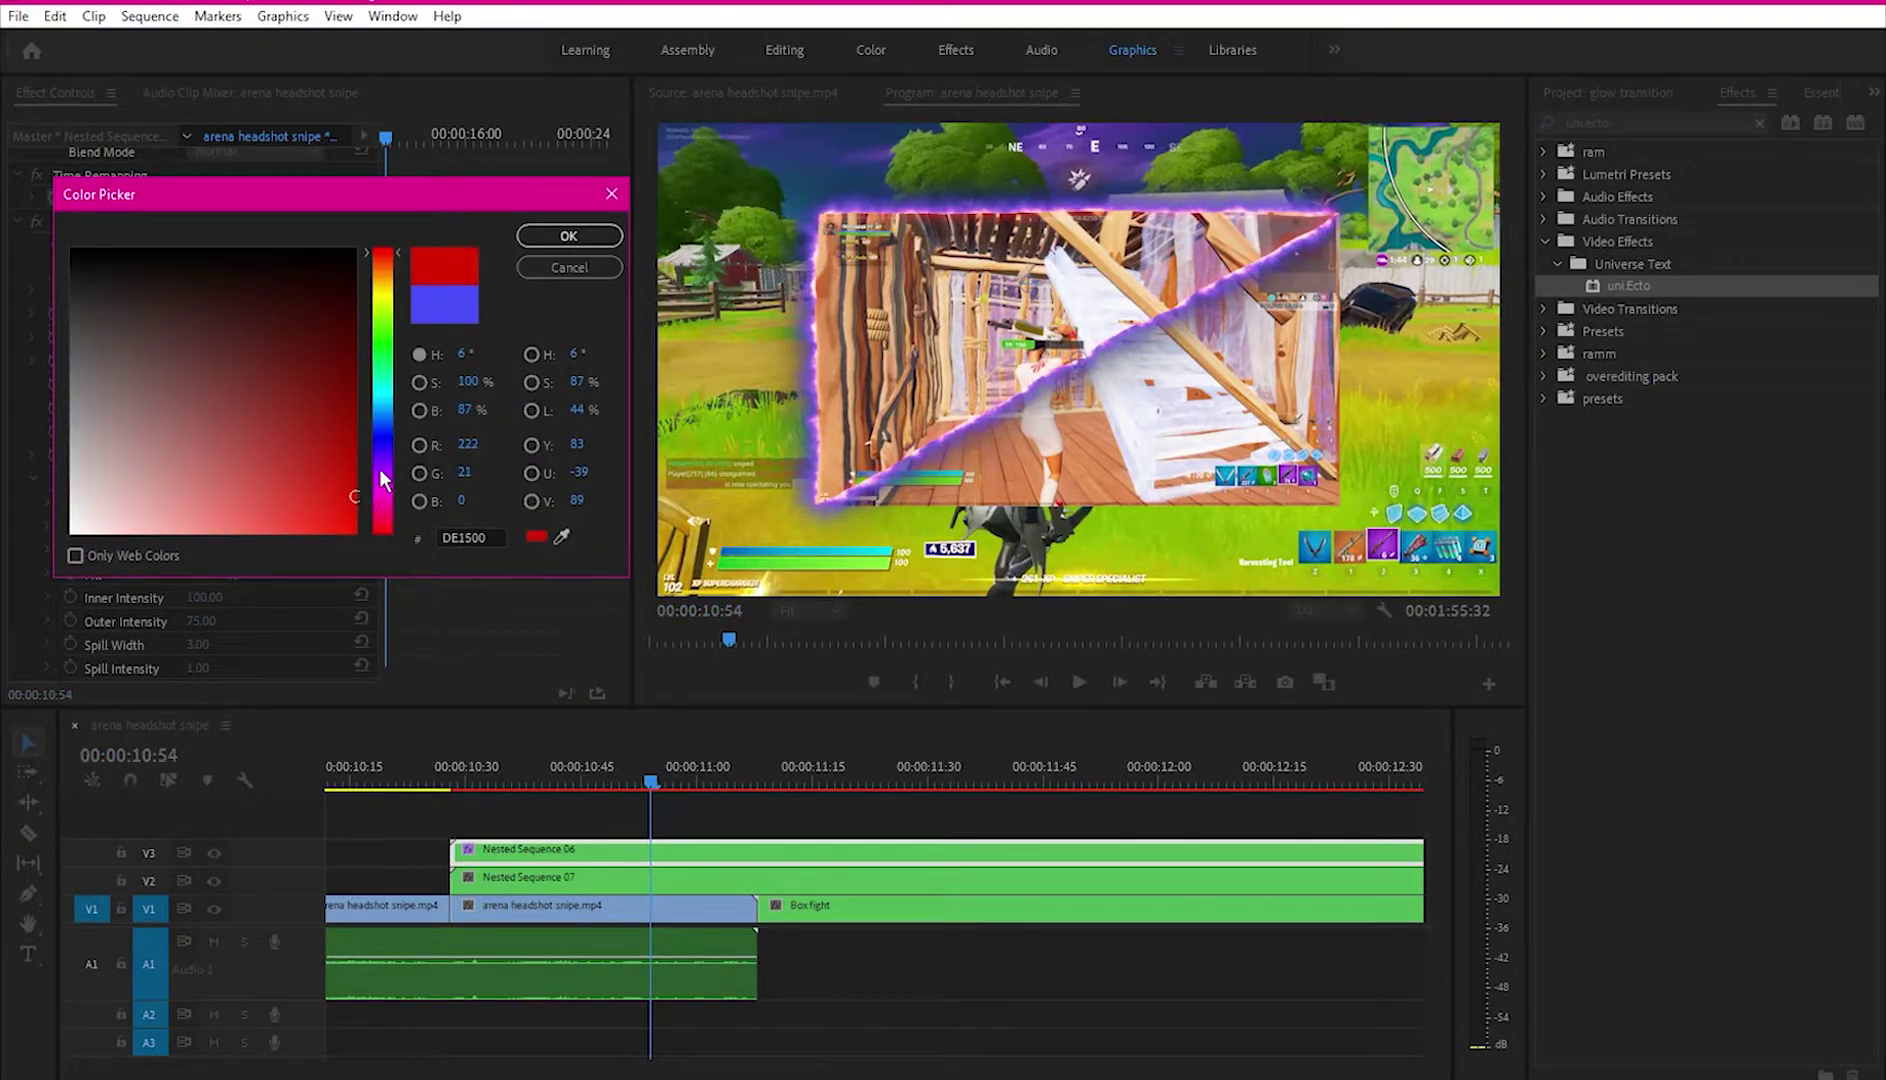
pyautogui.click(568, 236)
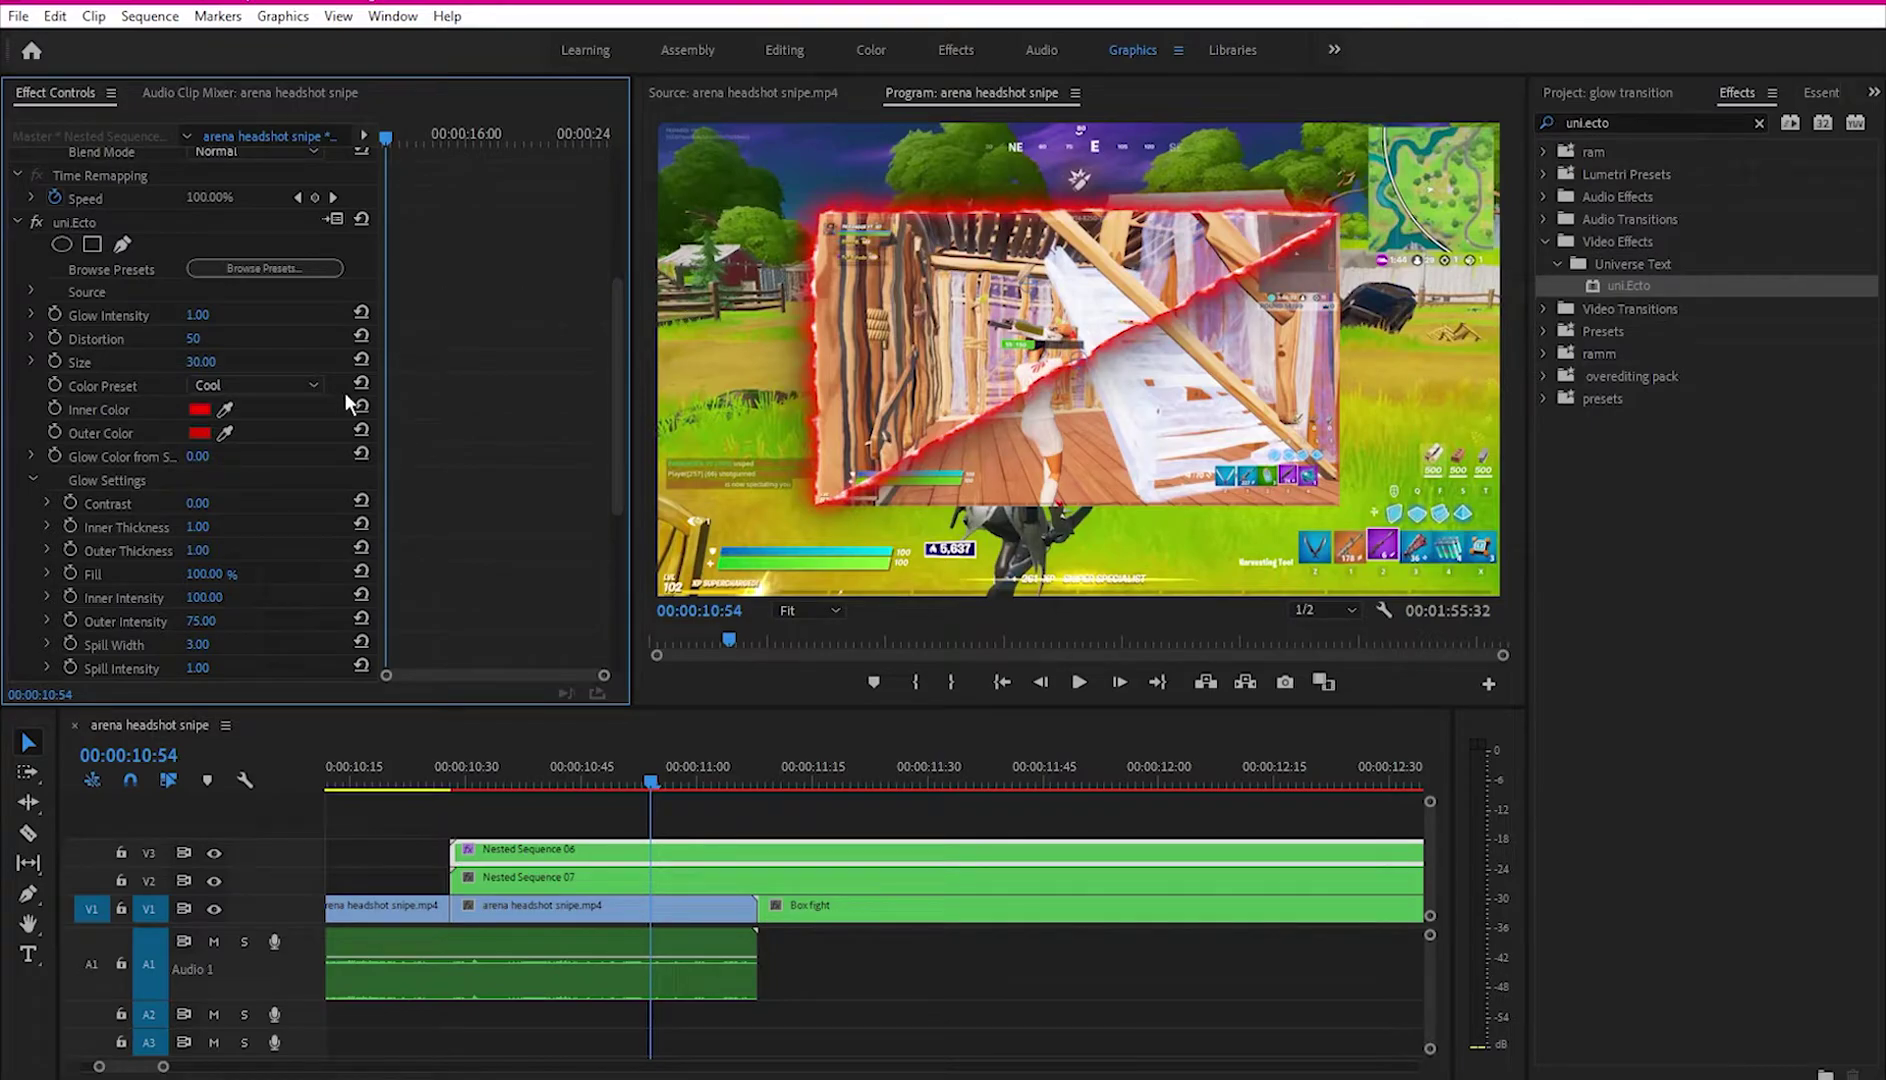
pyautogui.press('Left')
# Step: Copy the red uni.Ecto effect from Nested Sequence 06 onto Nested Sequence 07
pyautogui.click(65, 221)
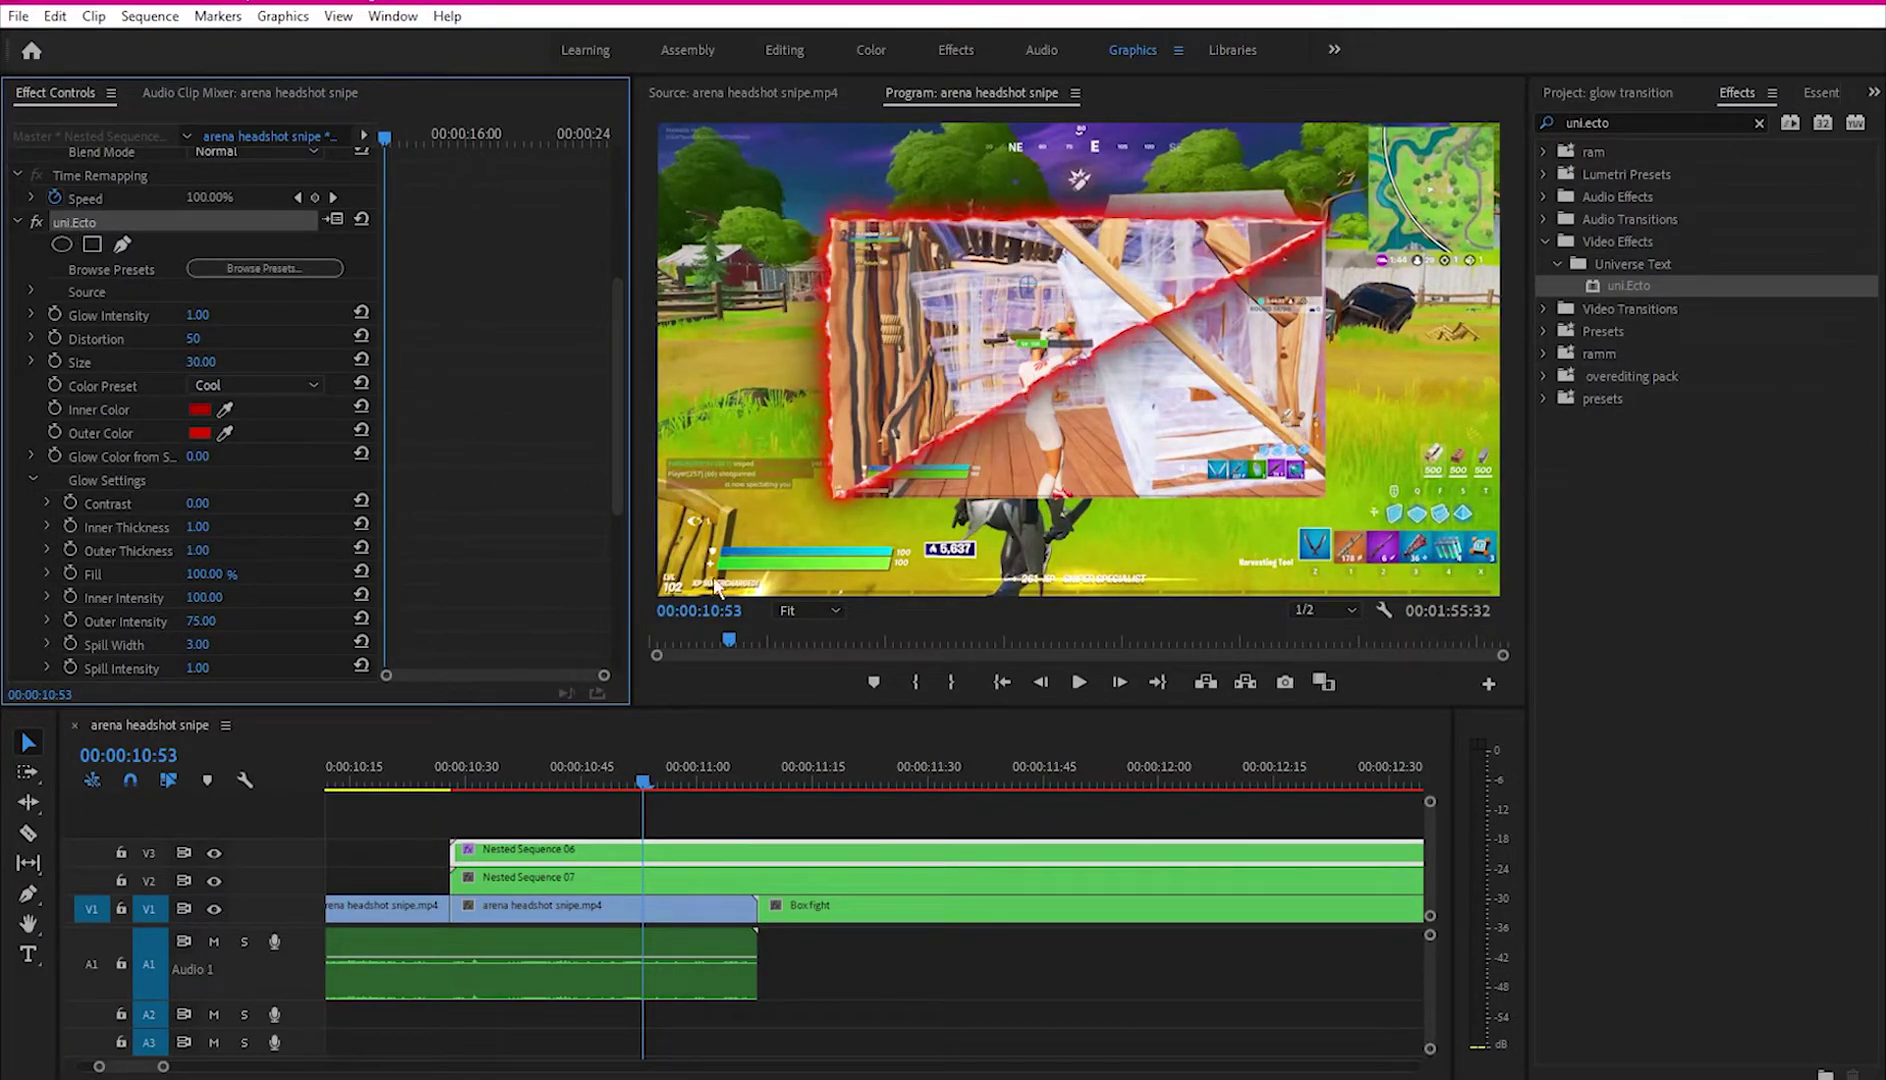
pyautogui.click(578, 876)
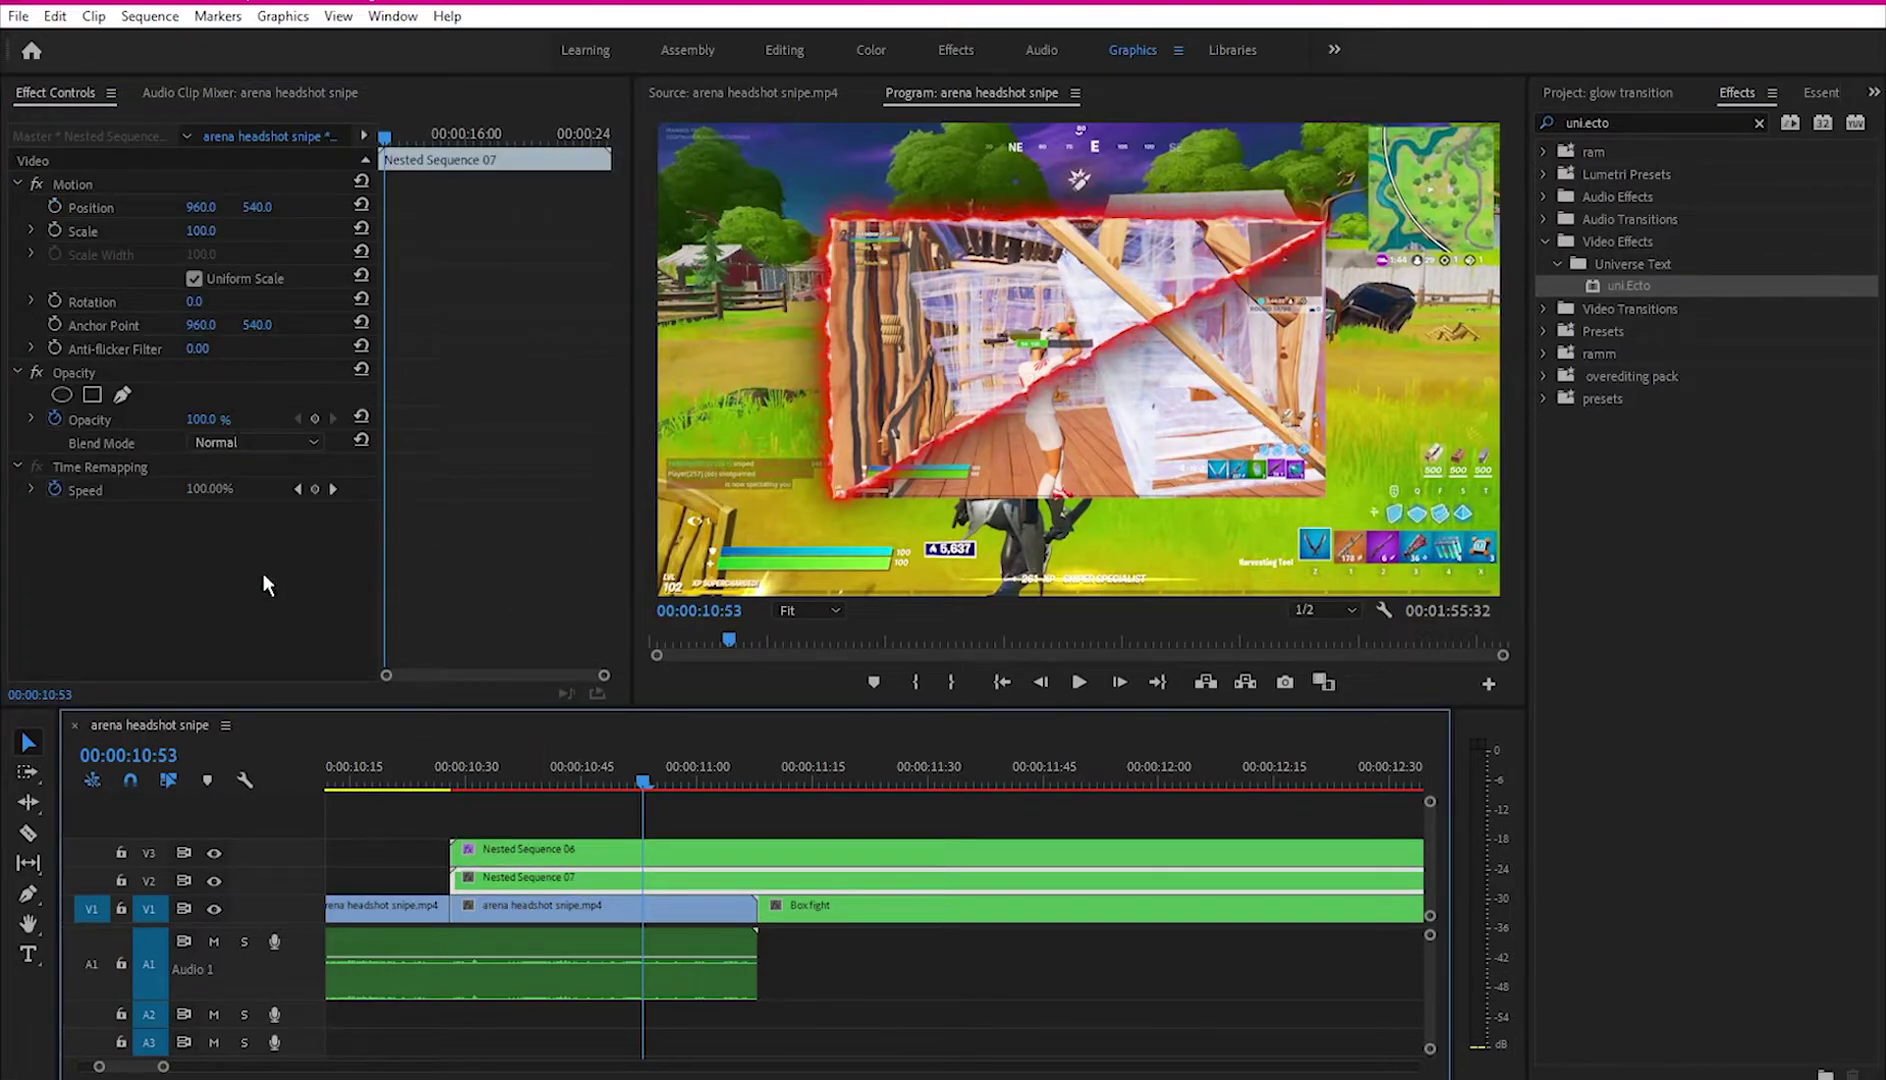
pyautogui.moveTo(390, 723); pyautogui.dragTo(676, 840)
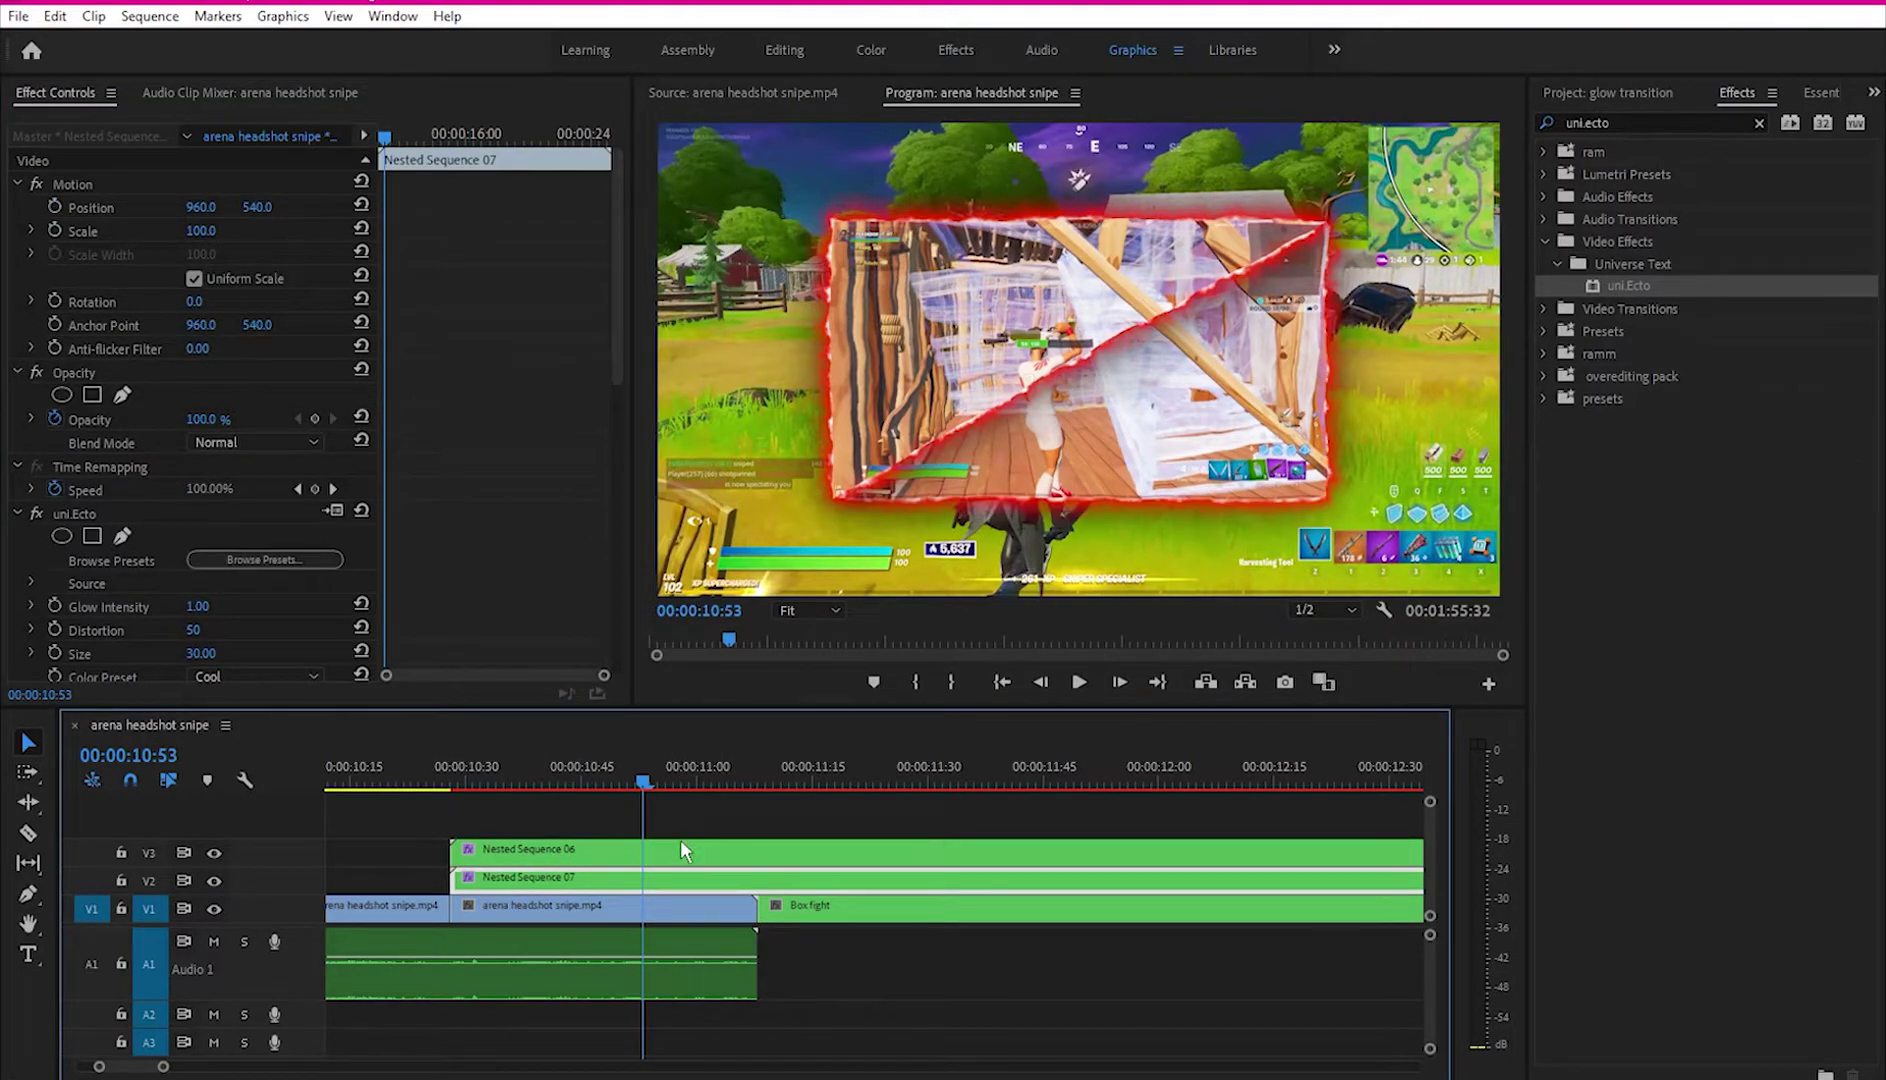
pyautogui.click(665, 816)
pyautogui.click(642, 880)
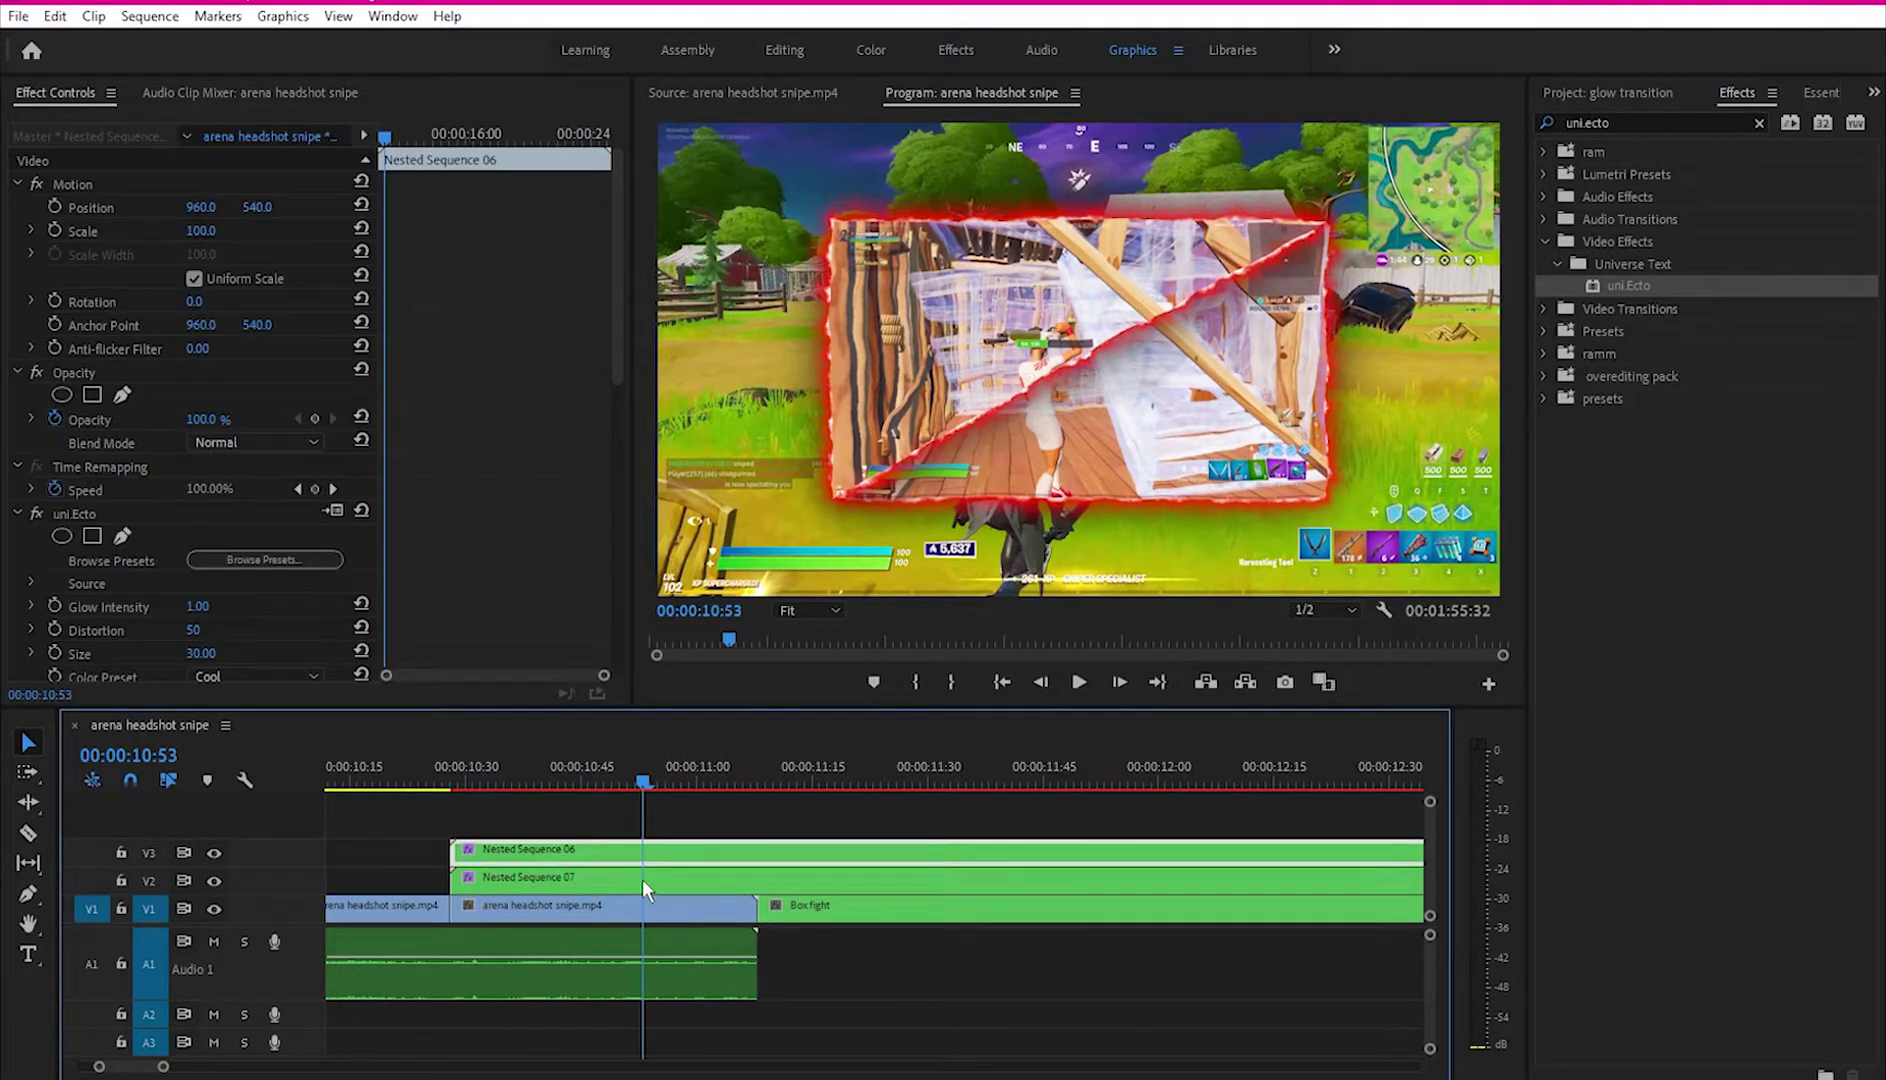
pyautogui.click(570, 830)
pyautogui.click(585, 880)
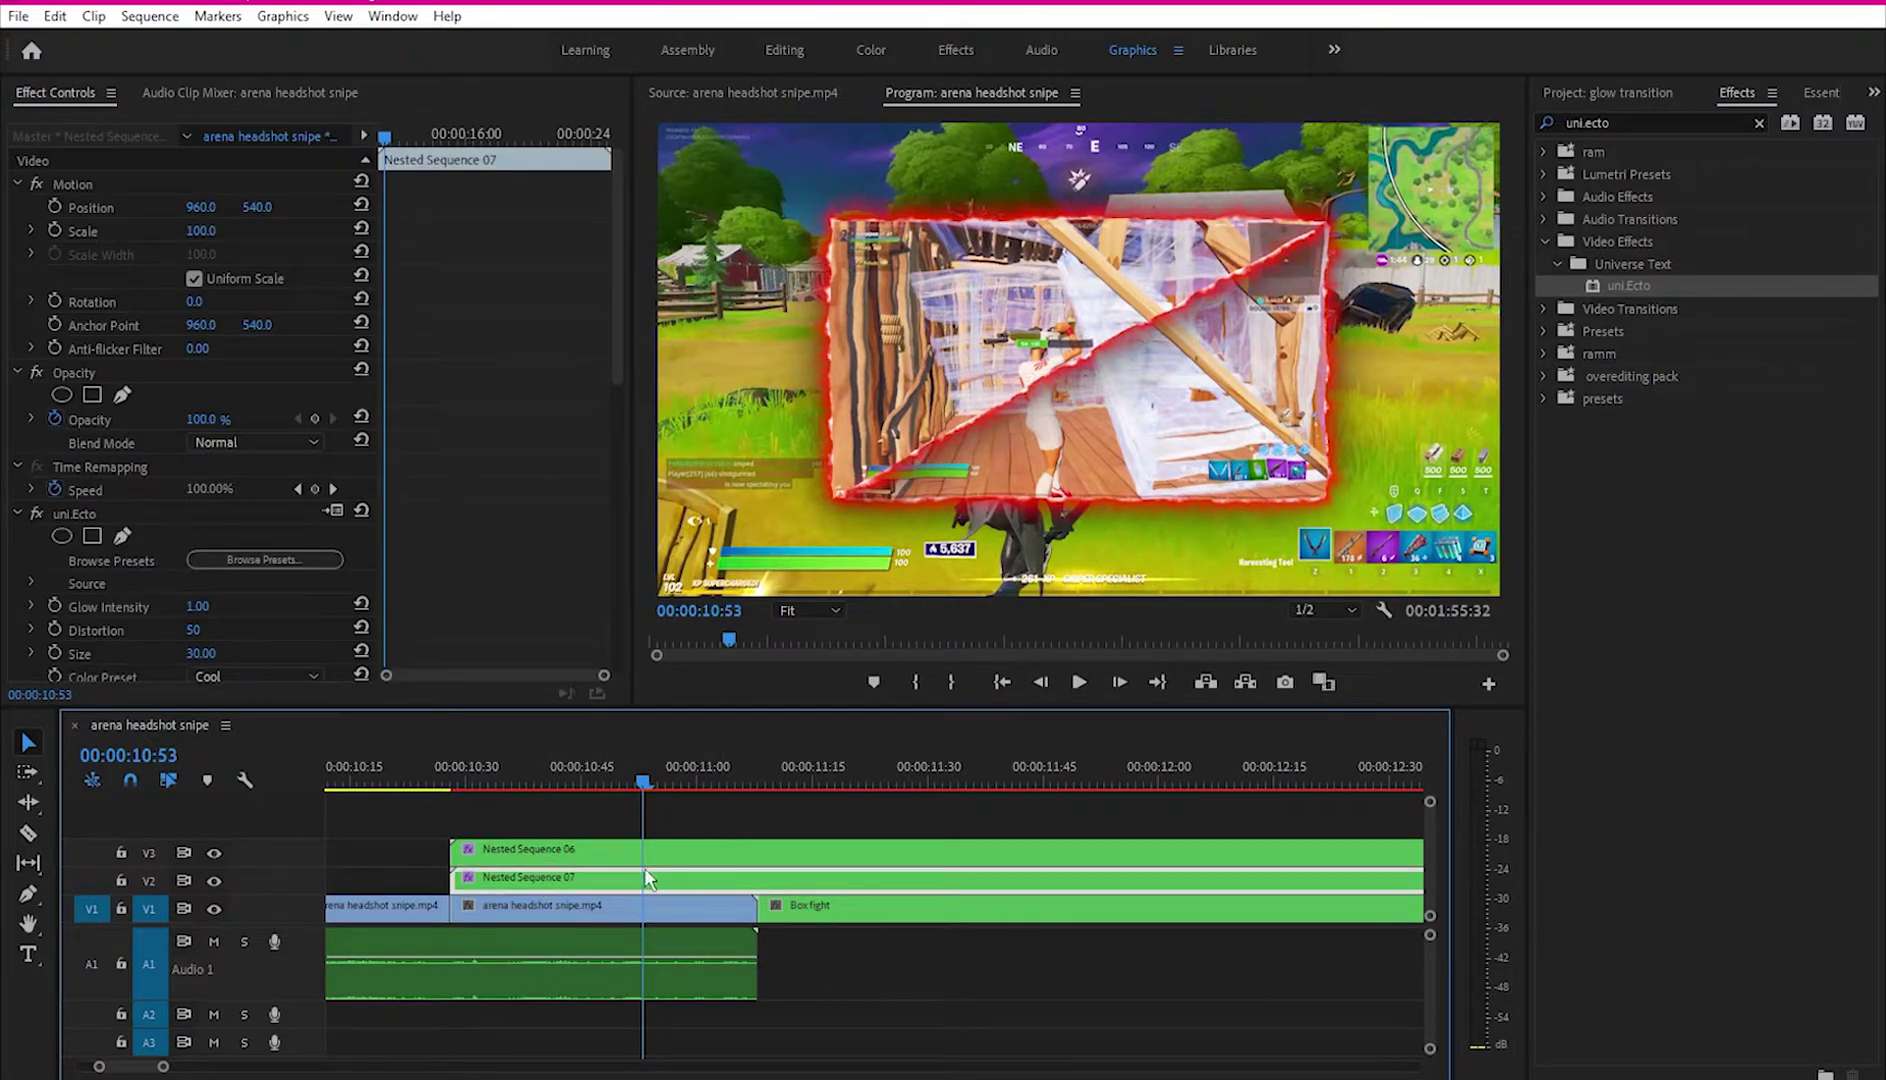
# Step: Search Effects for 'tint' and apply Tint to the arena headshot snipe background clip
pyautogui.tripleClick(1630, 121)
pyautogui.write('ti')
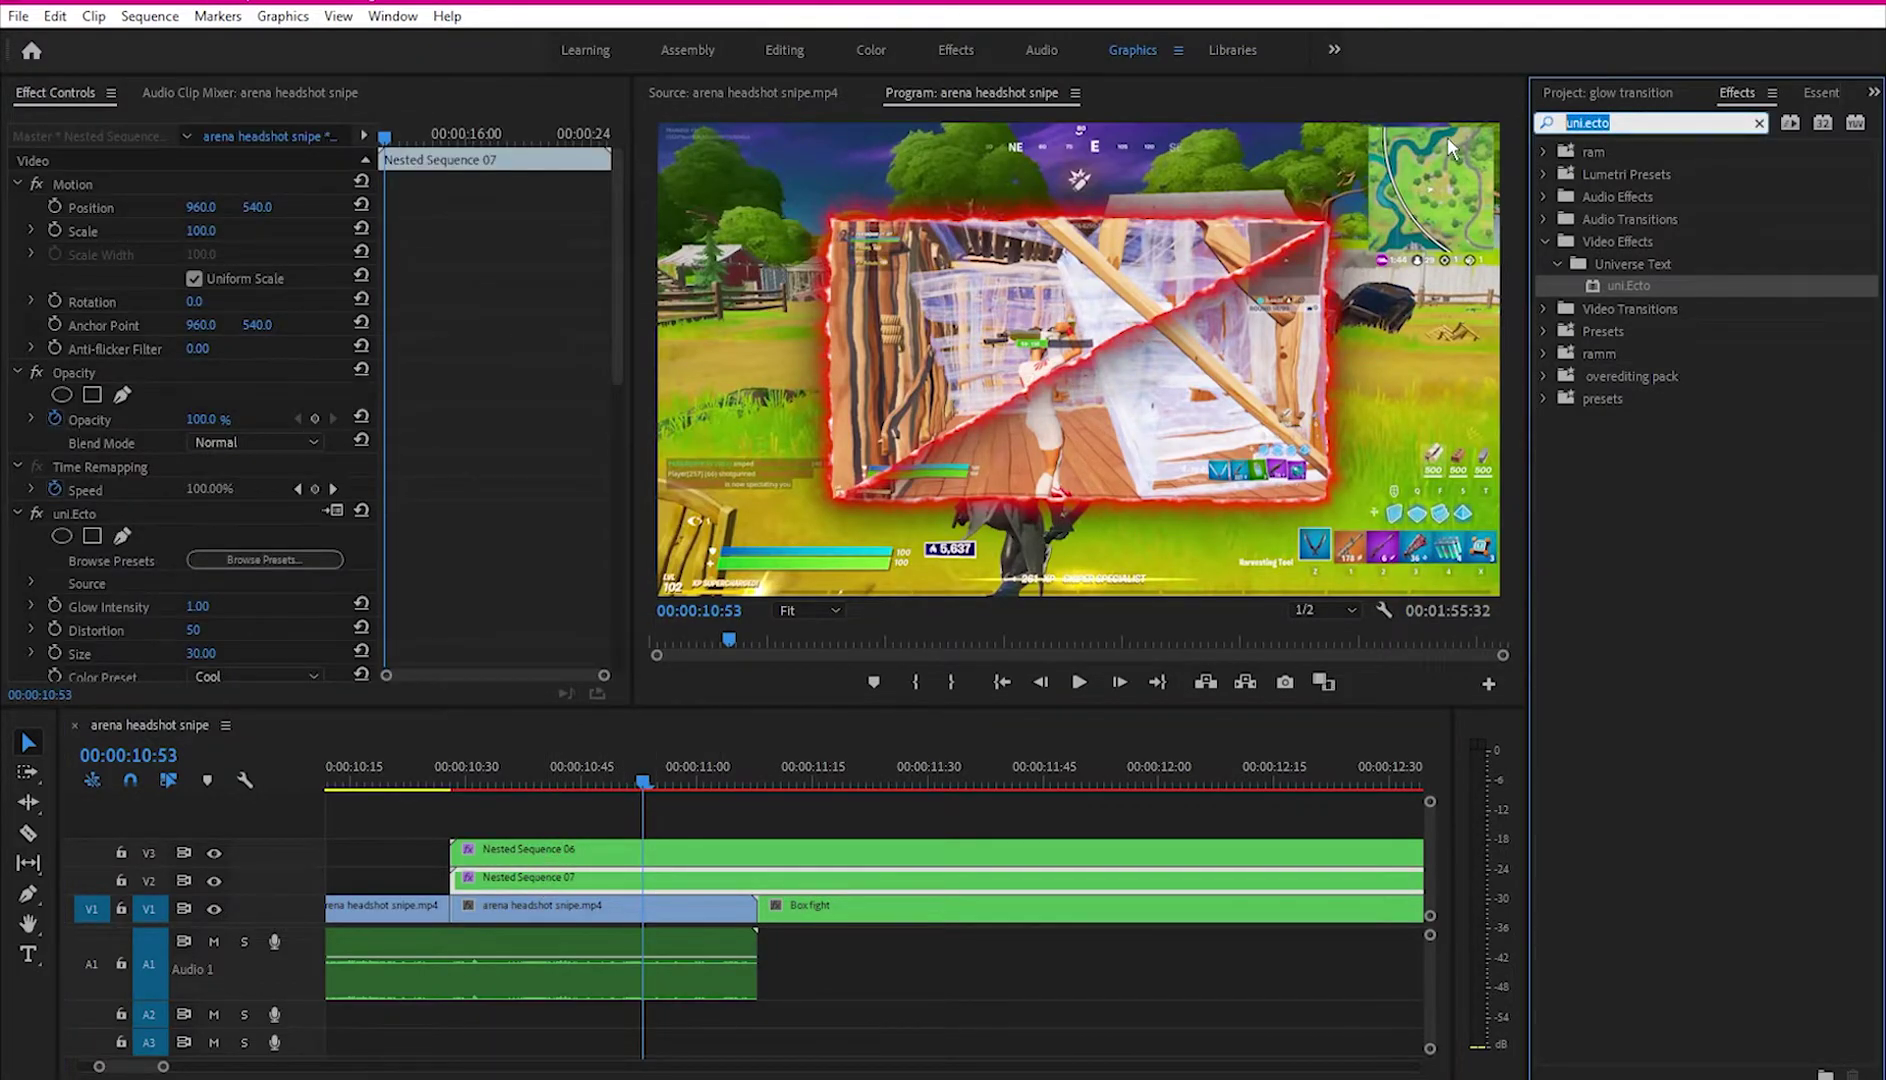
pyautogui.write('nt')
pyautogui.moveTo(1645, 288); pyautogui.dragTo(550, 912)
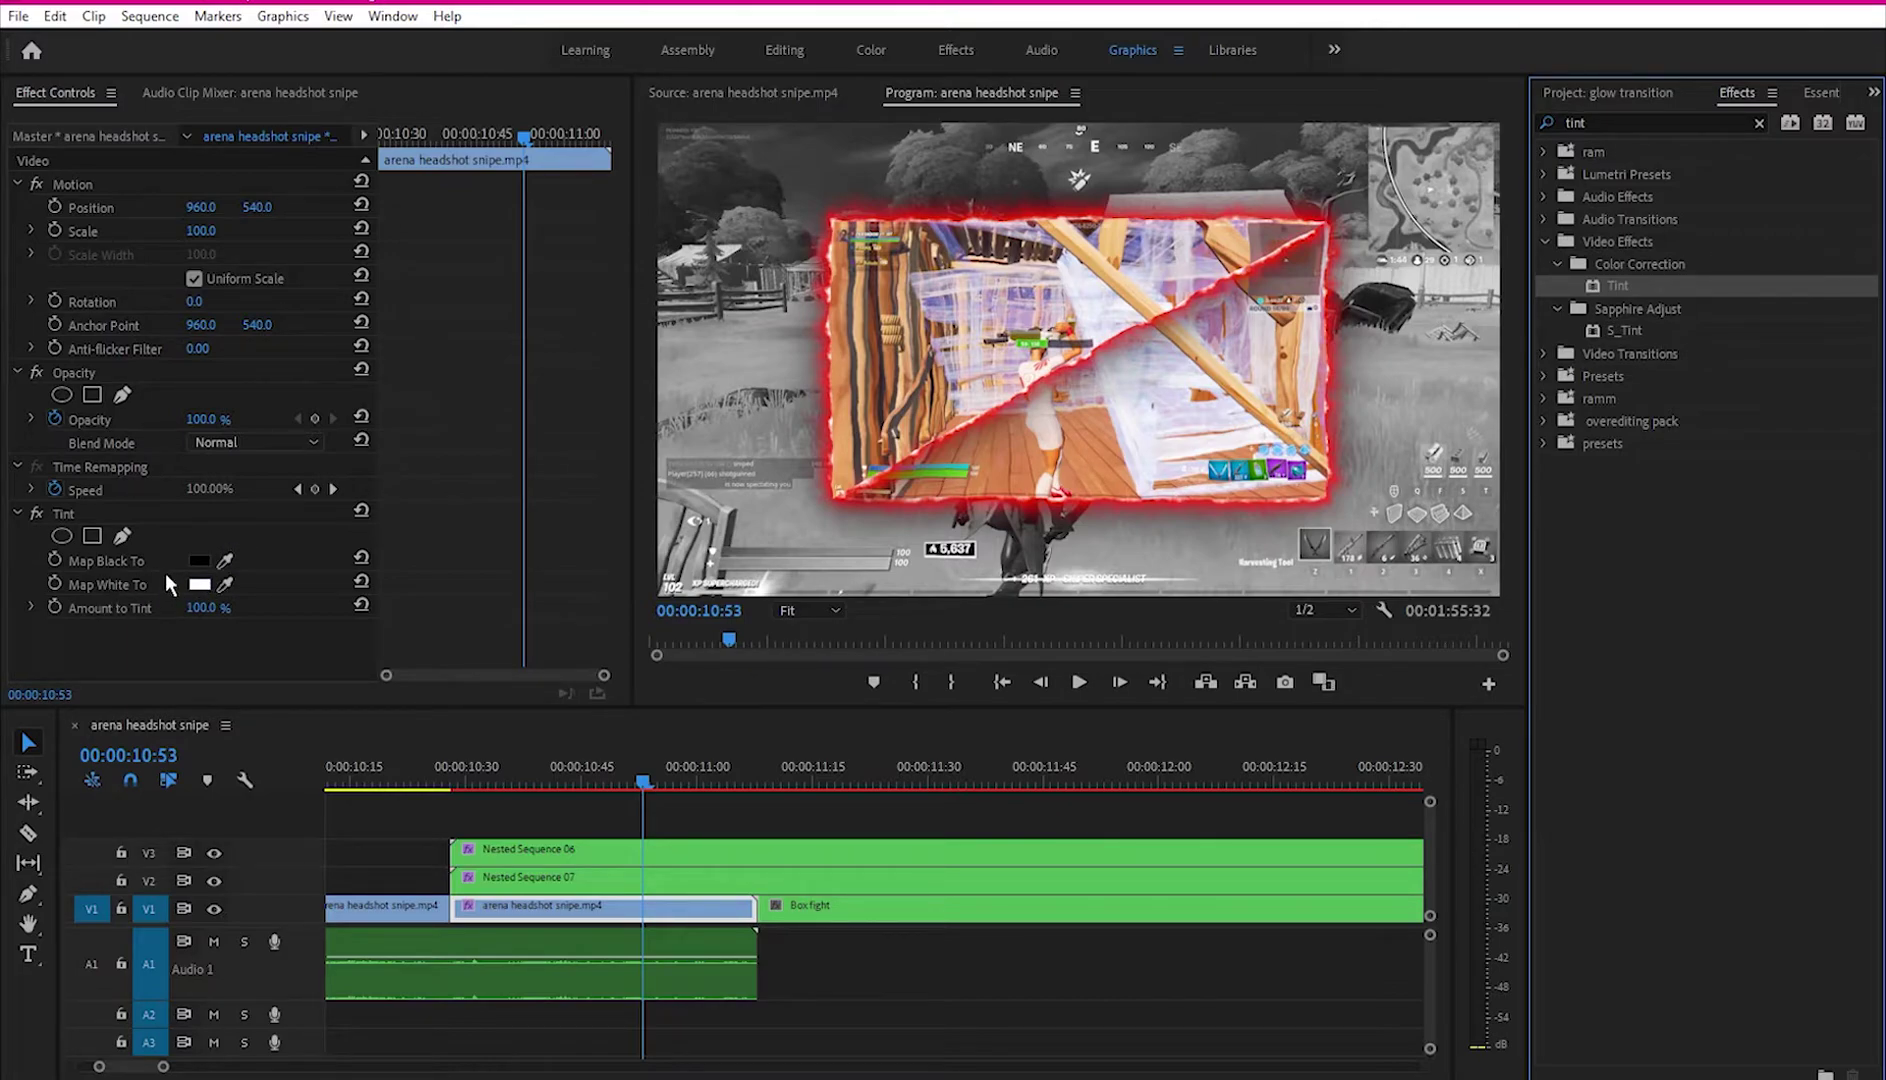
# Step: Set the Tint's Map White To colour to deep red (DE0000)
pyautogui.click(199, 584)
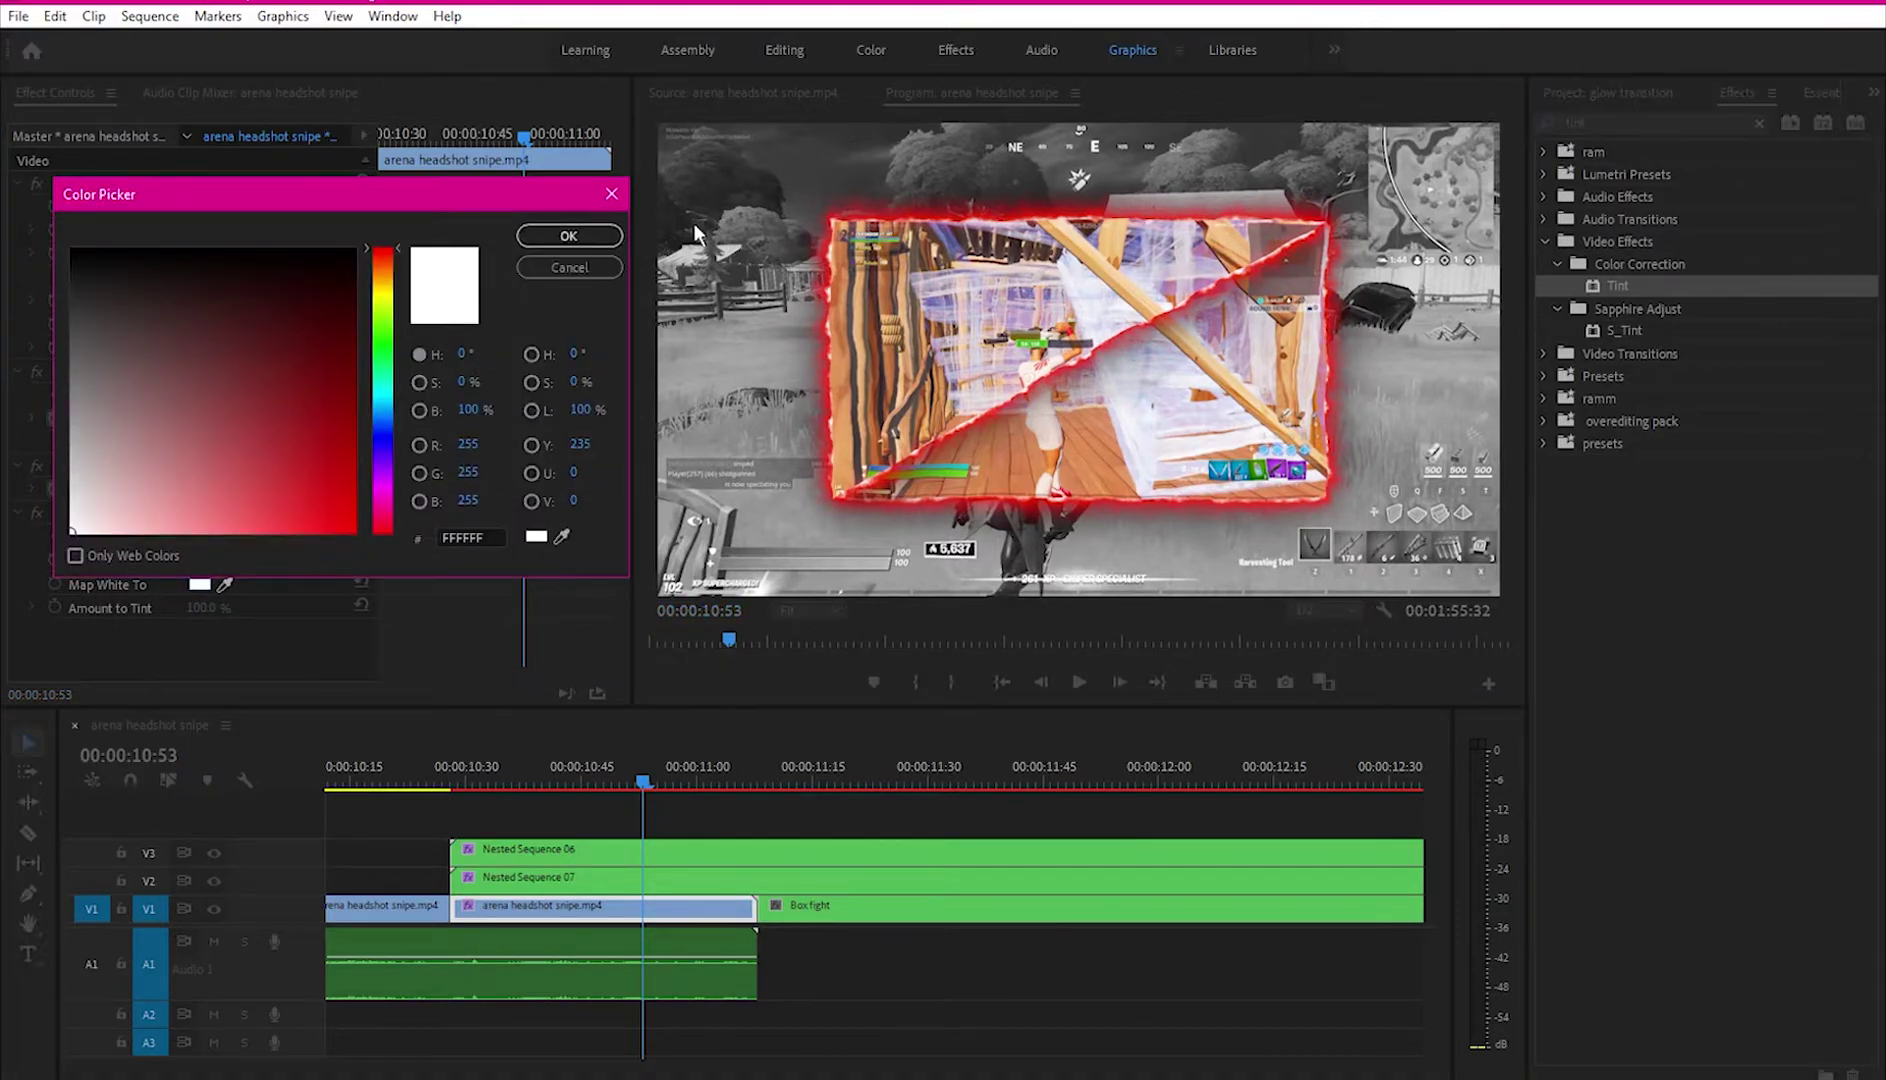
pyautogui.click(354, 487)
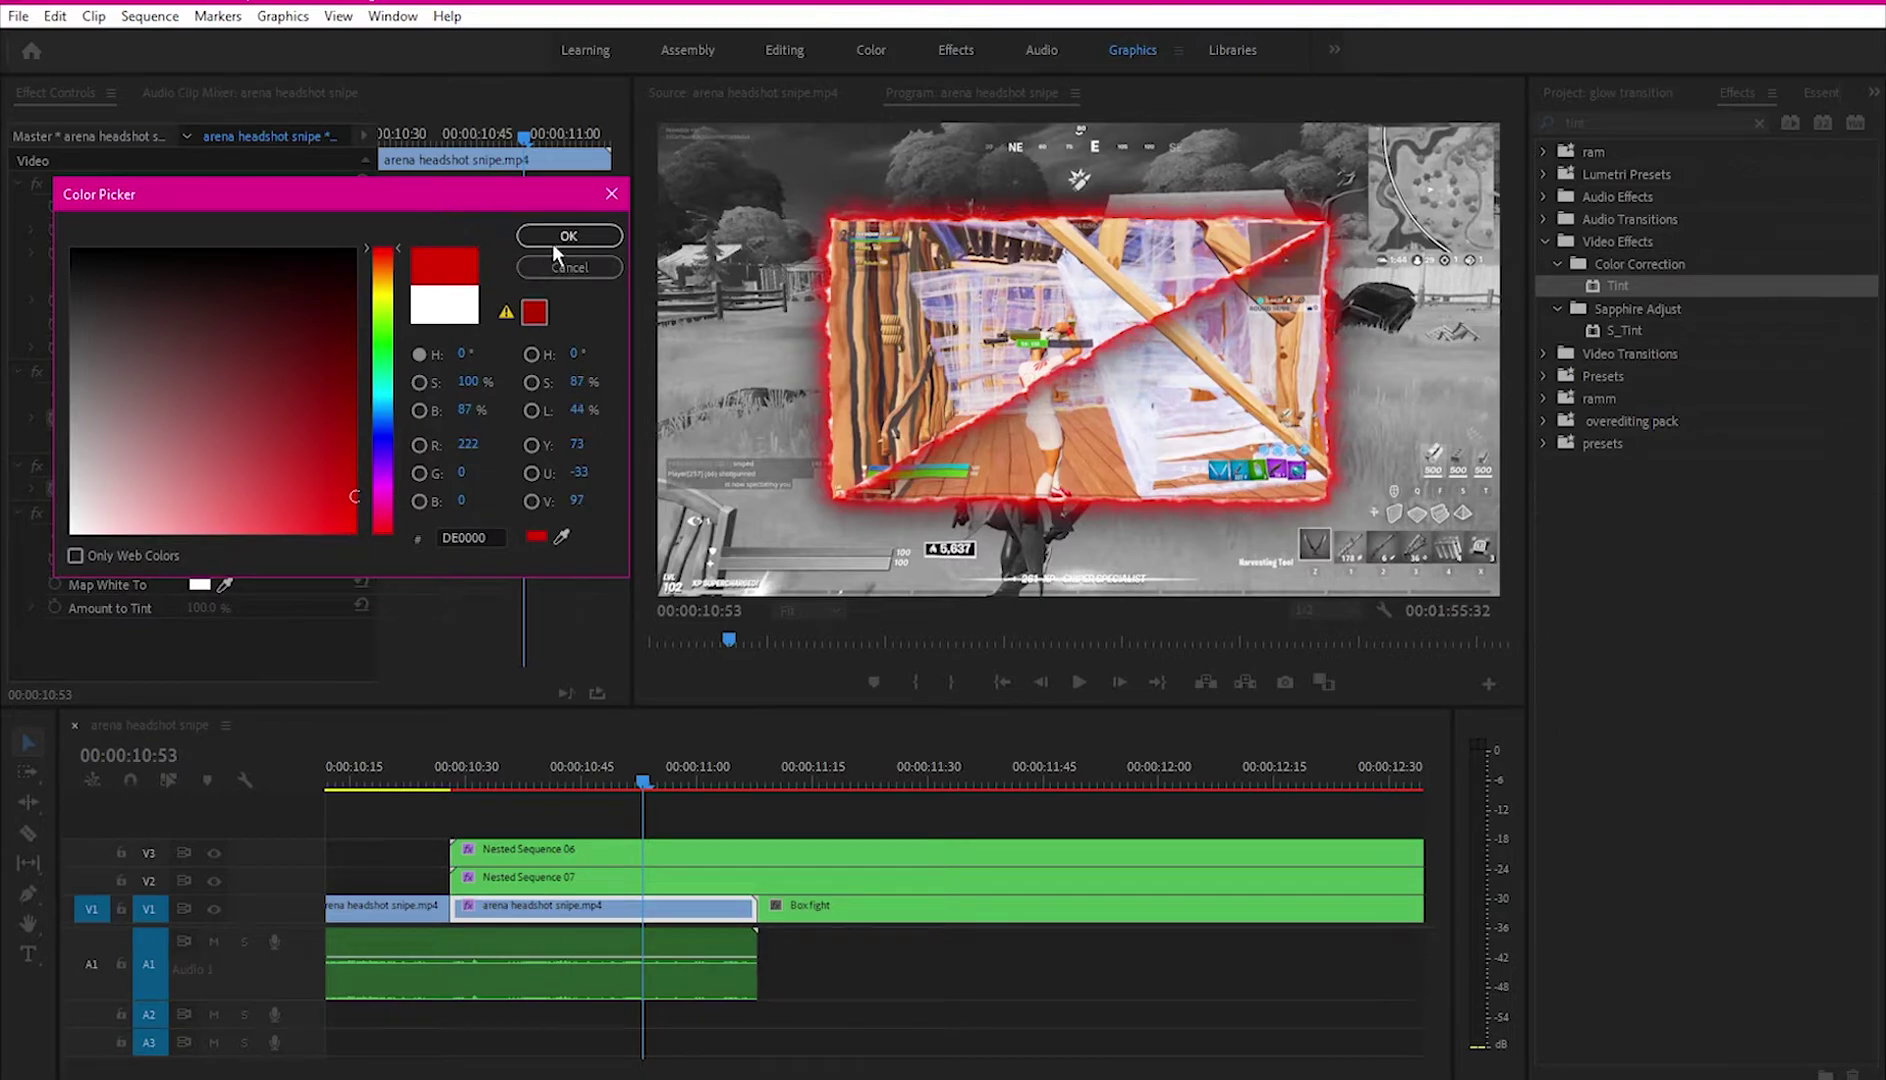
pyautogui.click(566, 236)
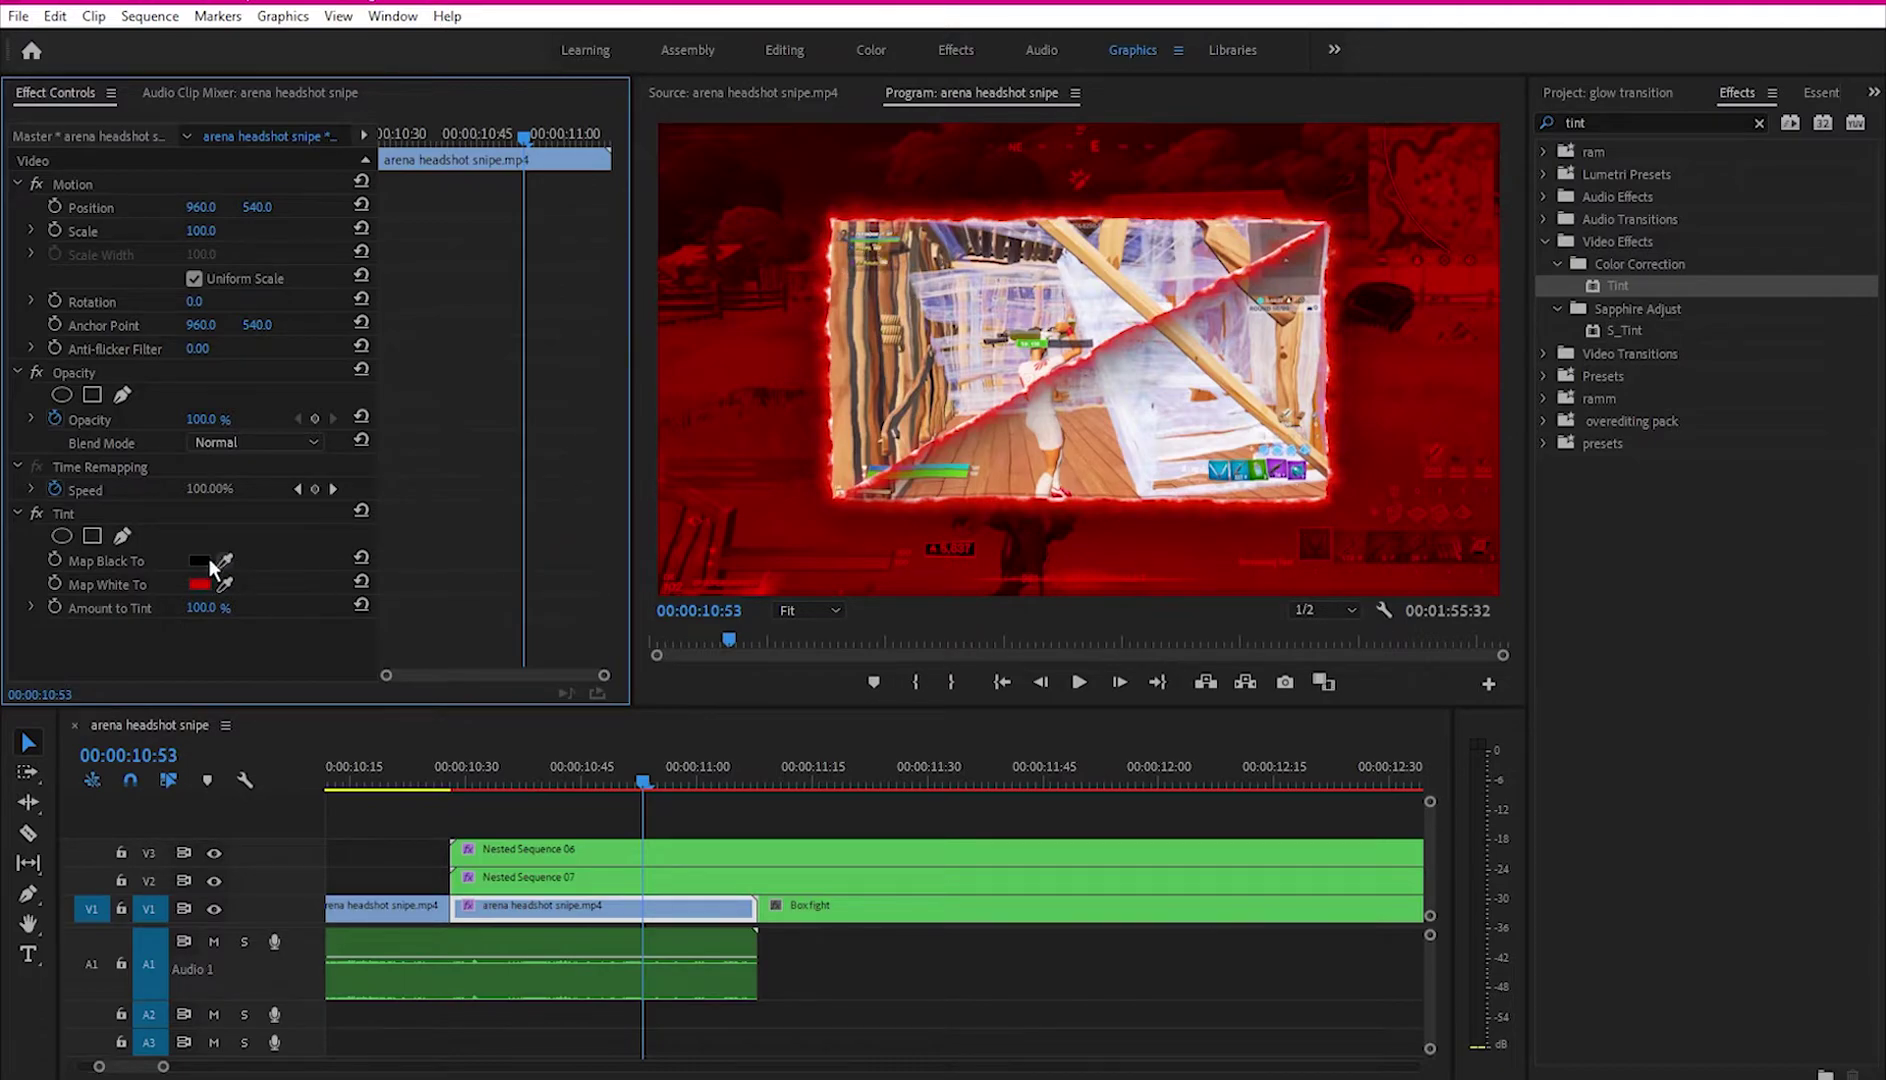
# Step: Search the Effects panel for 'gaus' to find Gaussian Blur
pyautogui.click(619, 815)
pyautogui.click(551, 881)
pyautogui.click(1647, 122)
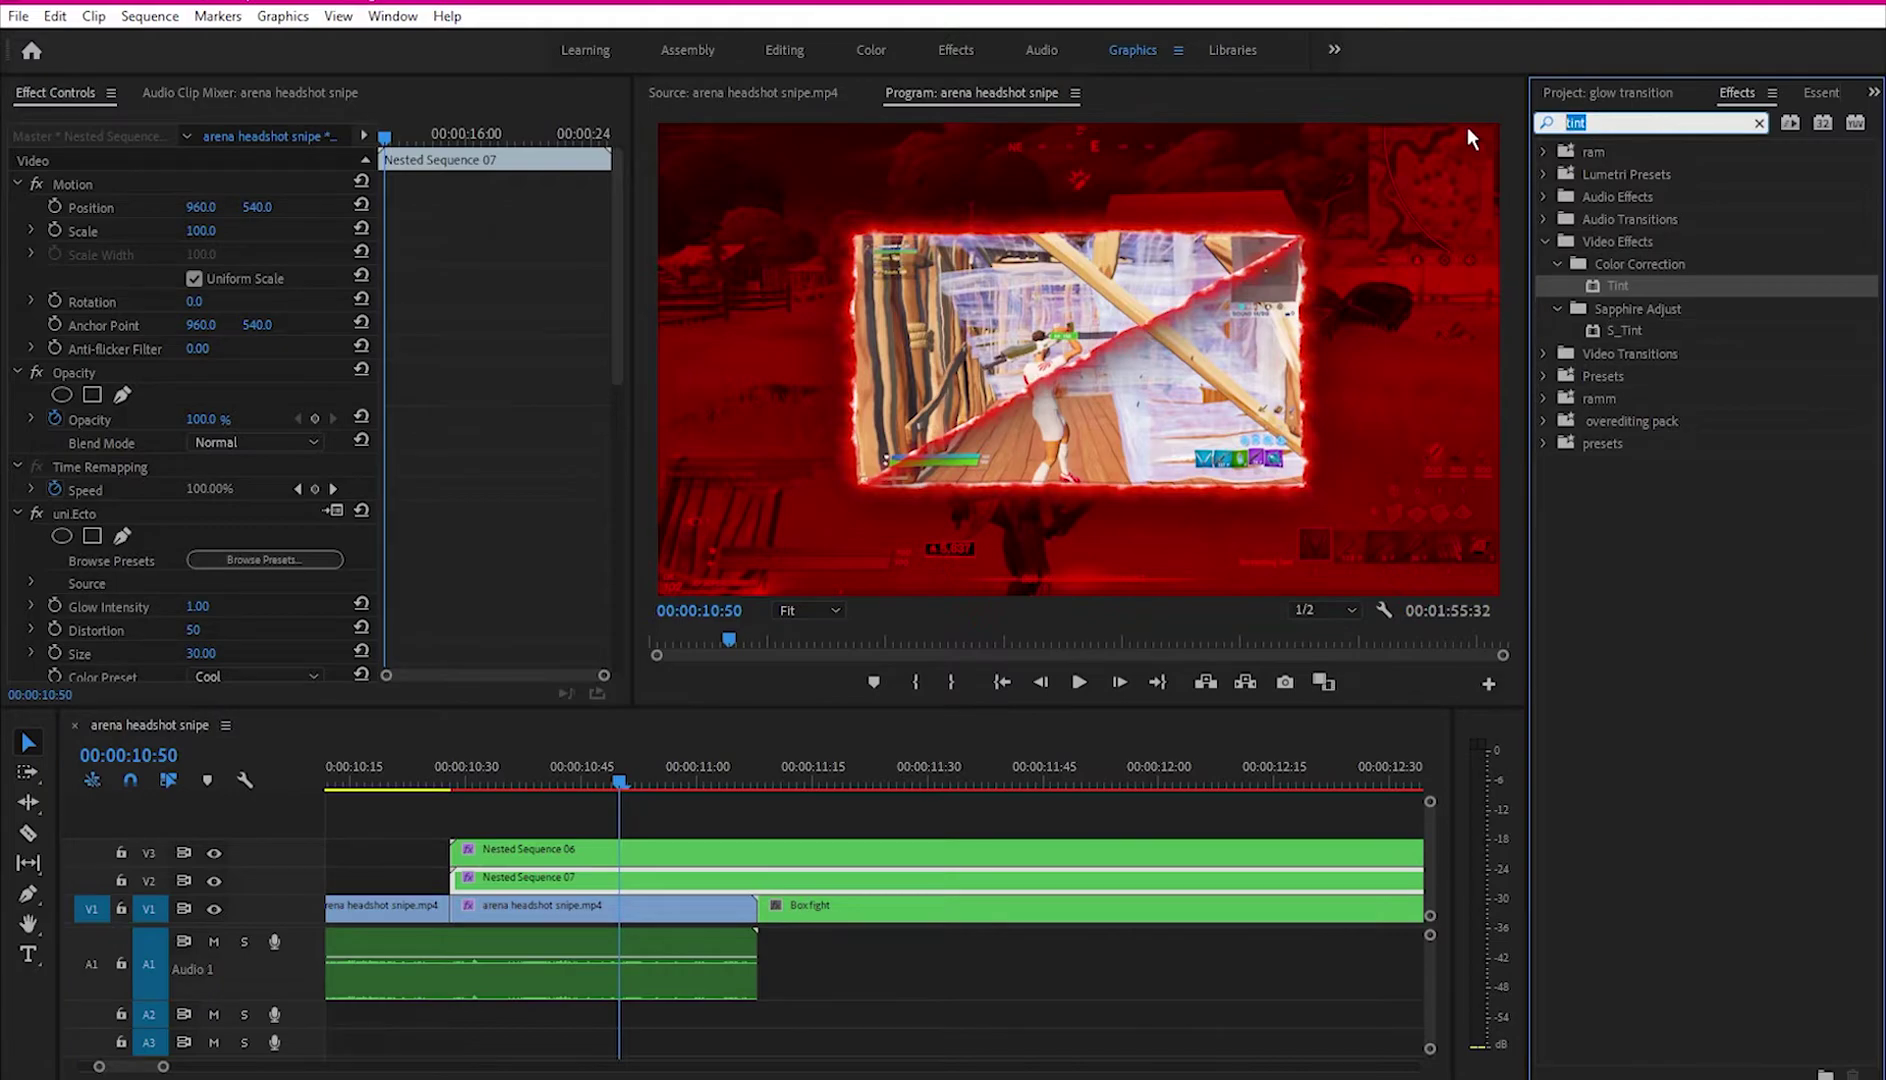
pyautogui.write('gaus')
# Step: Apply Gaussian Blur to the background clip and keyframe Amount to Tint and Blurriness at 10:28
pyautogui.moveTo(1655, 332); pyautogui.dragTo(578, 915)
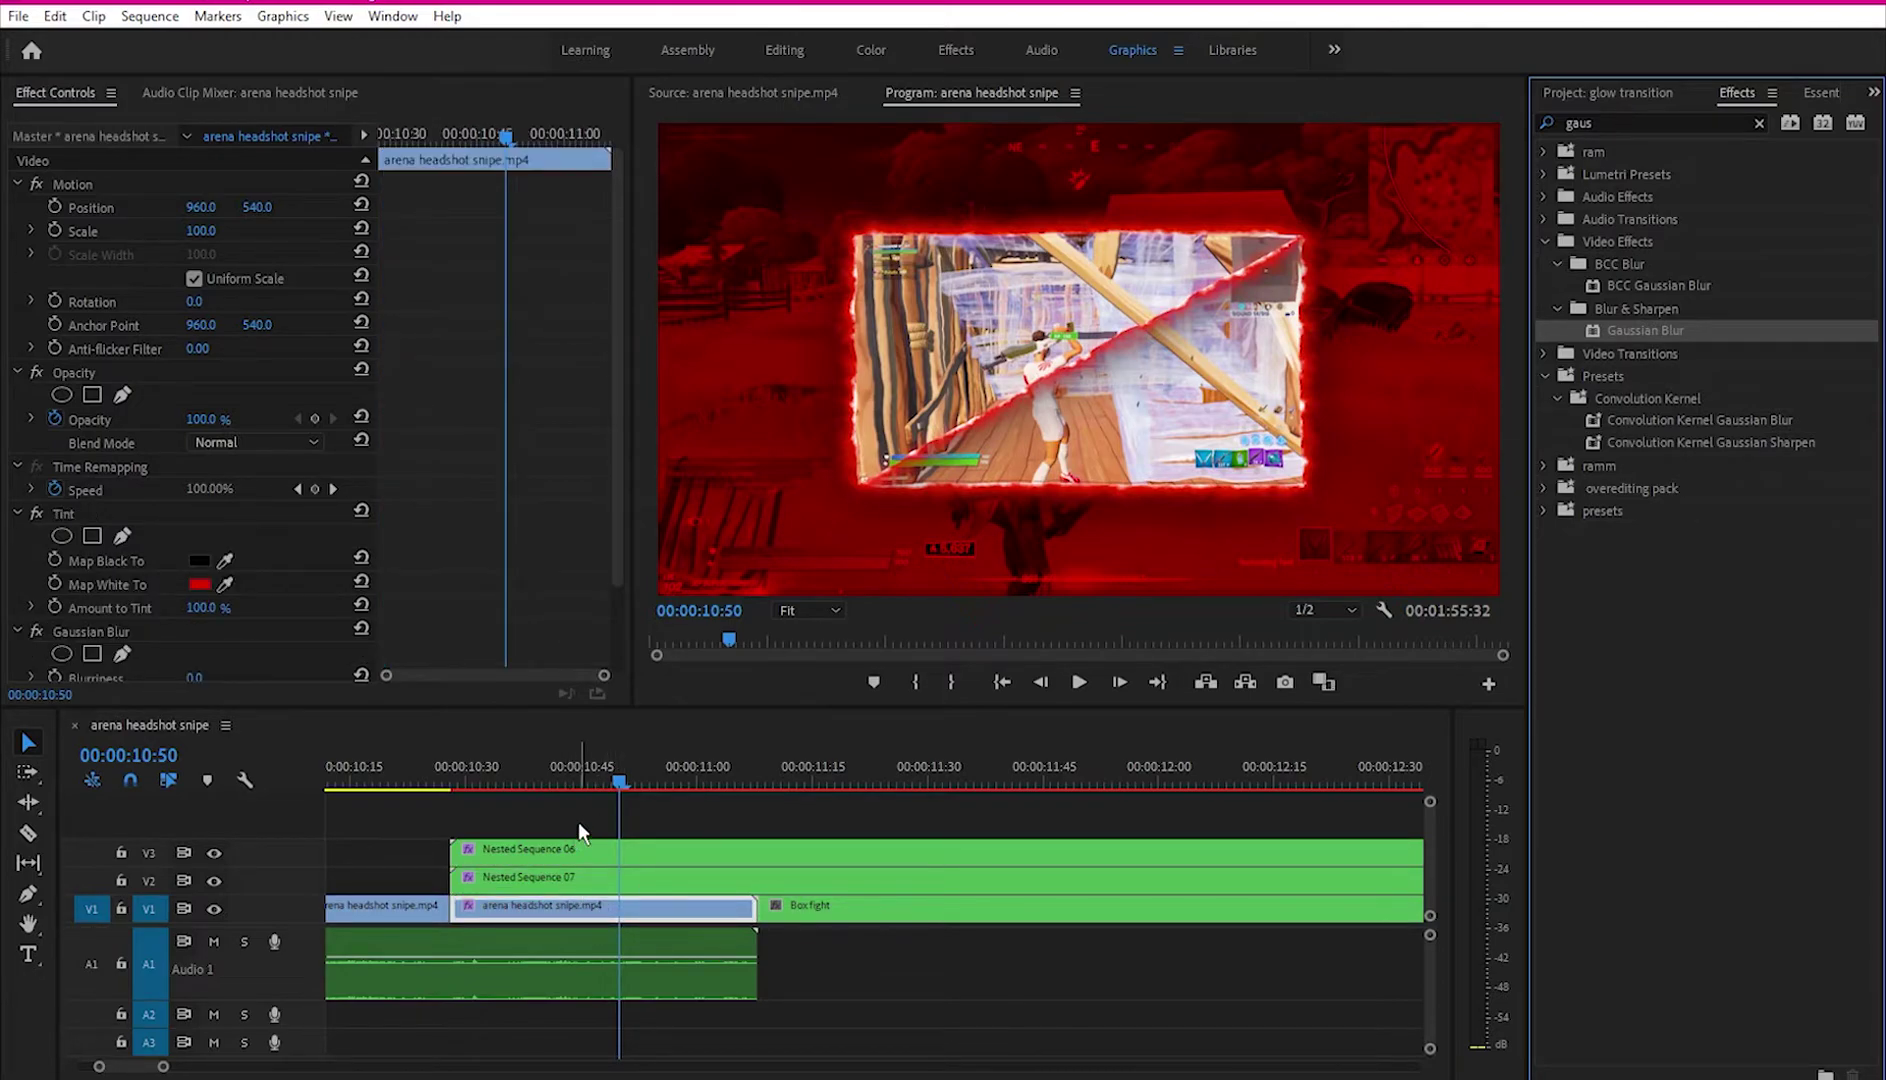
pyautogui.moveTo(503, 157); pyautogui.dragTo(262, 220)
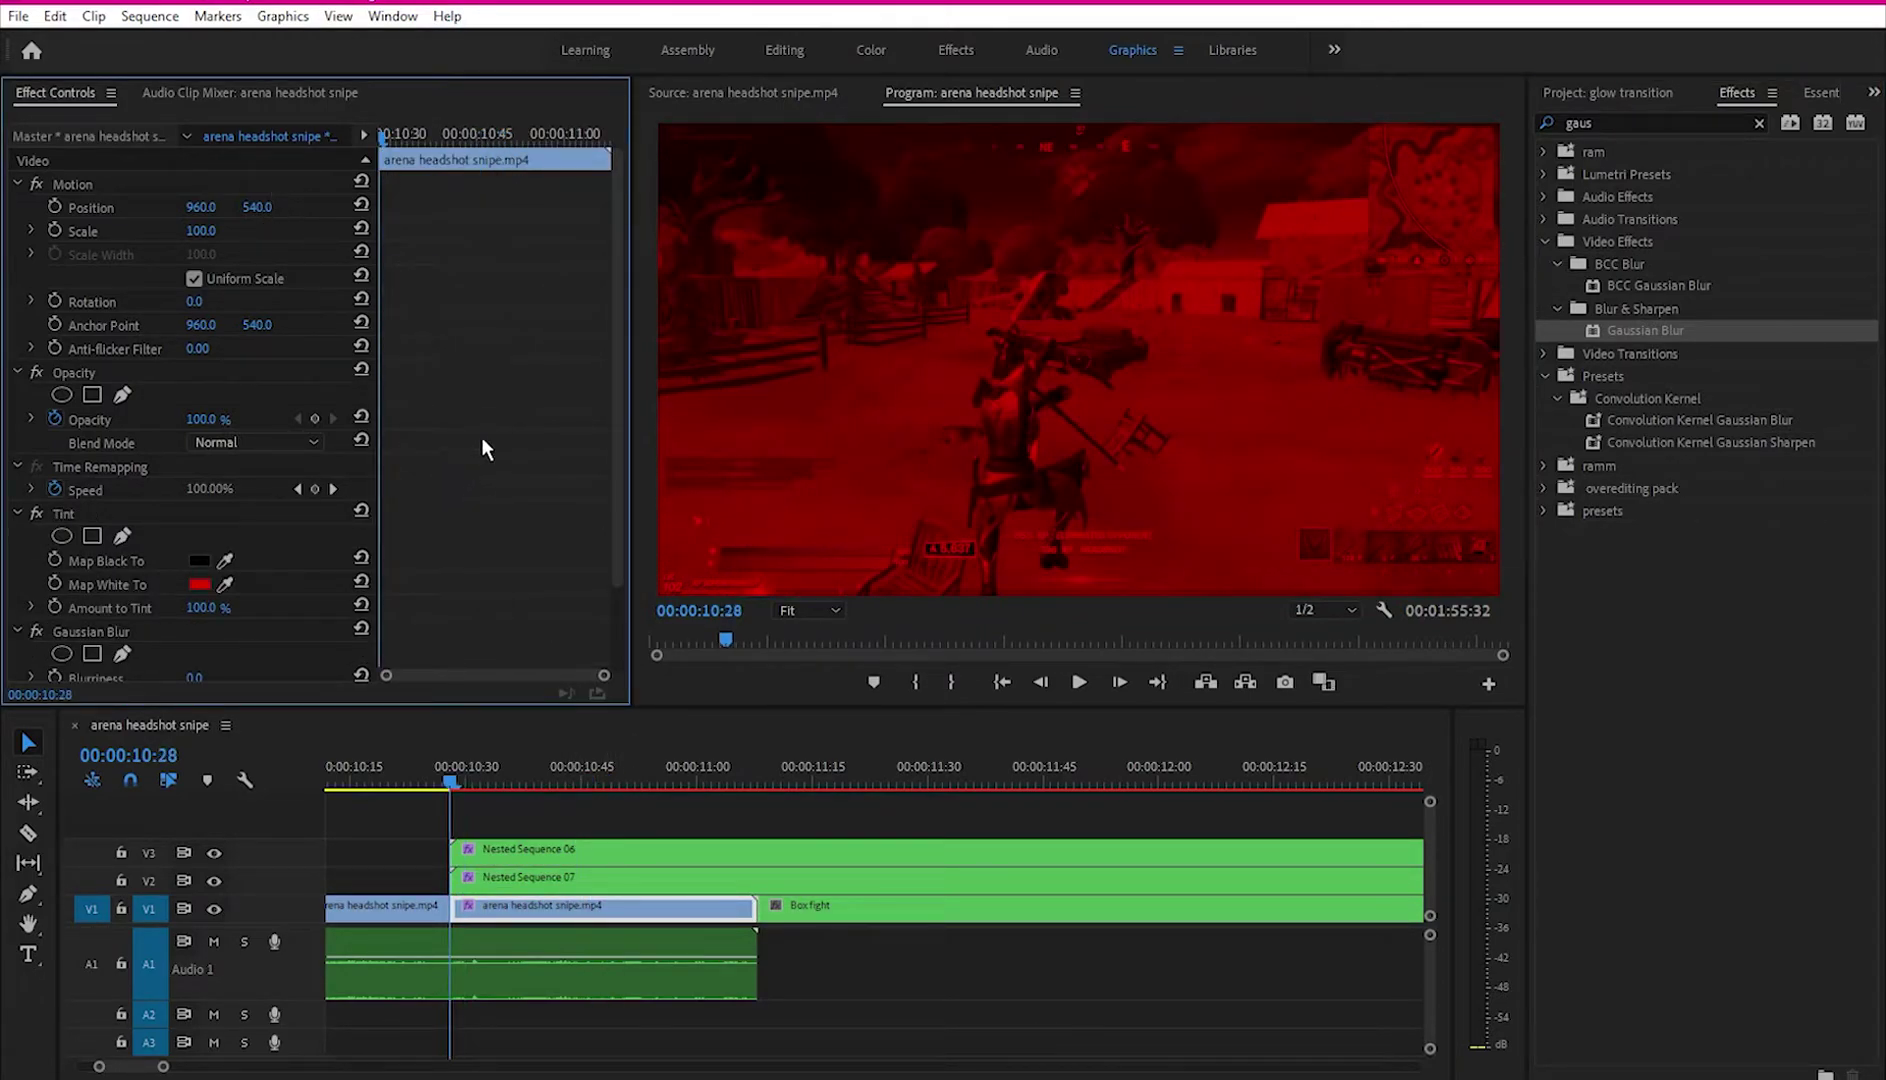
pyautogui.scroll(-3, 494, 424)
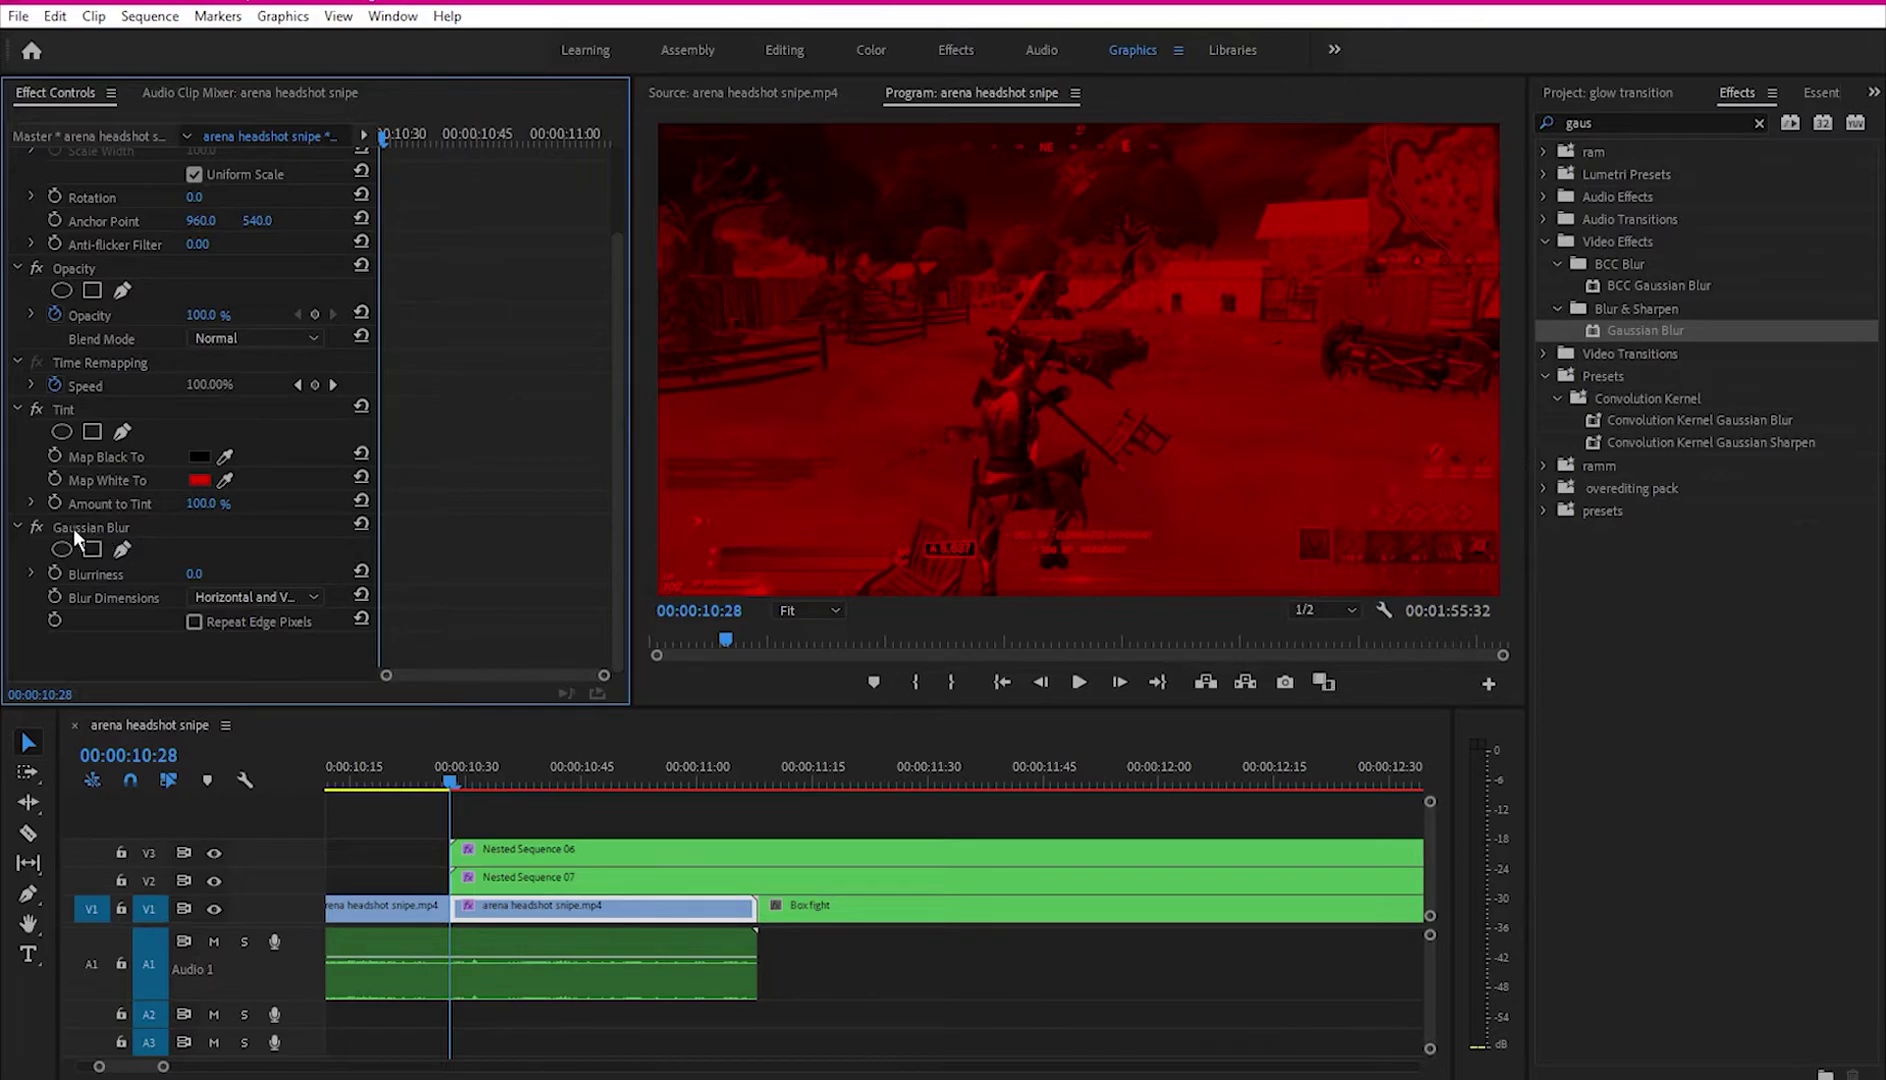
pyautogui.click(55, 504)
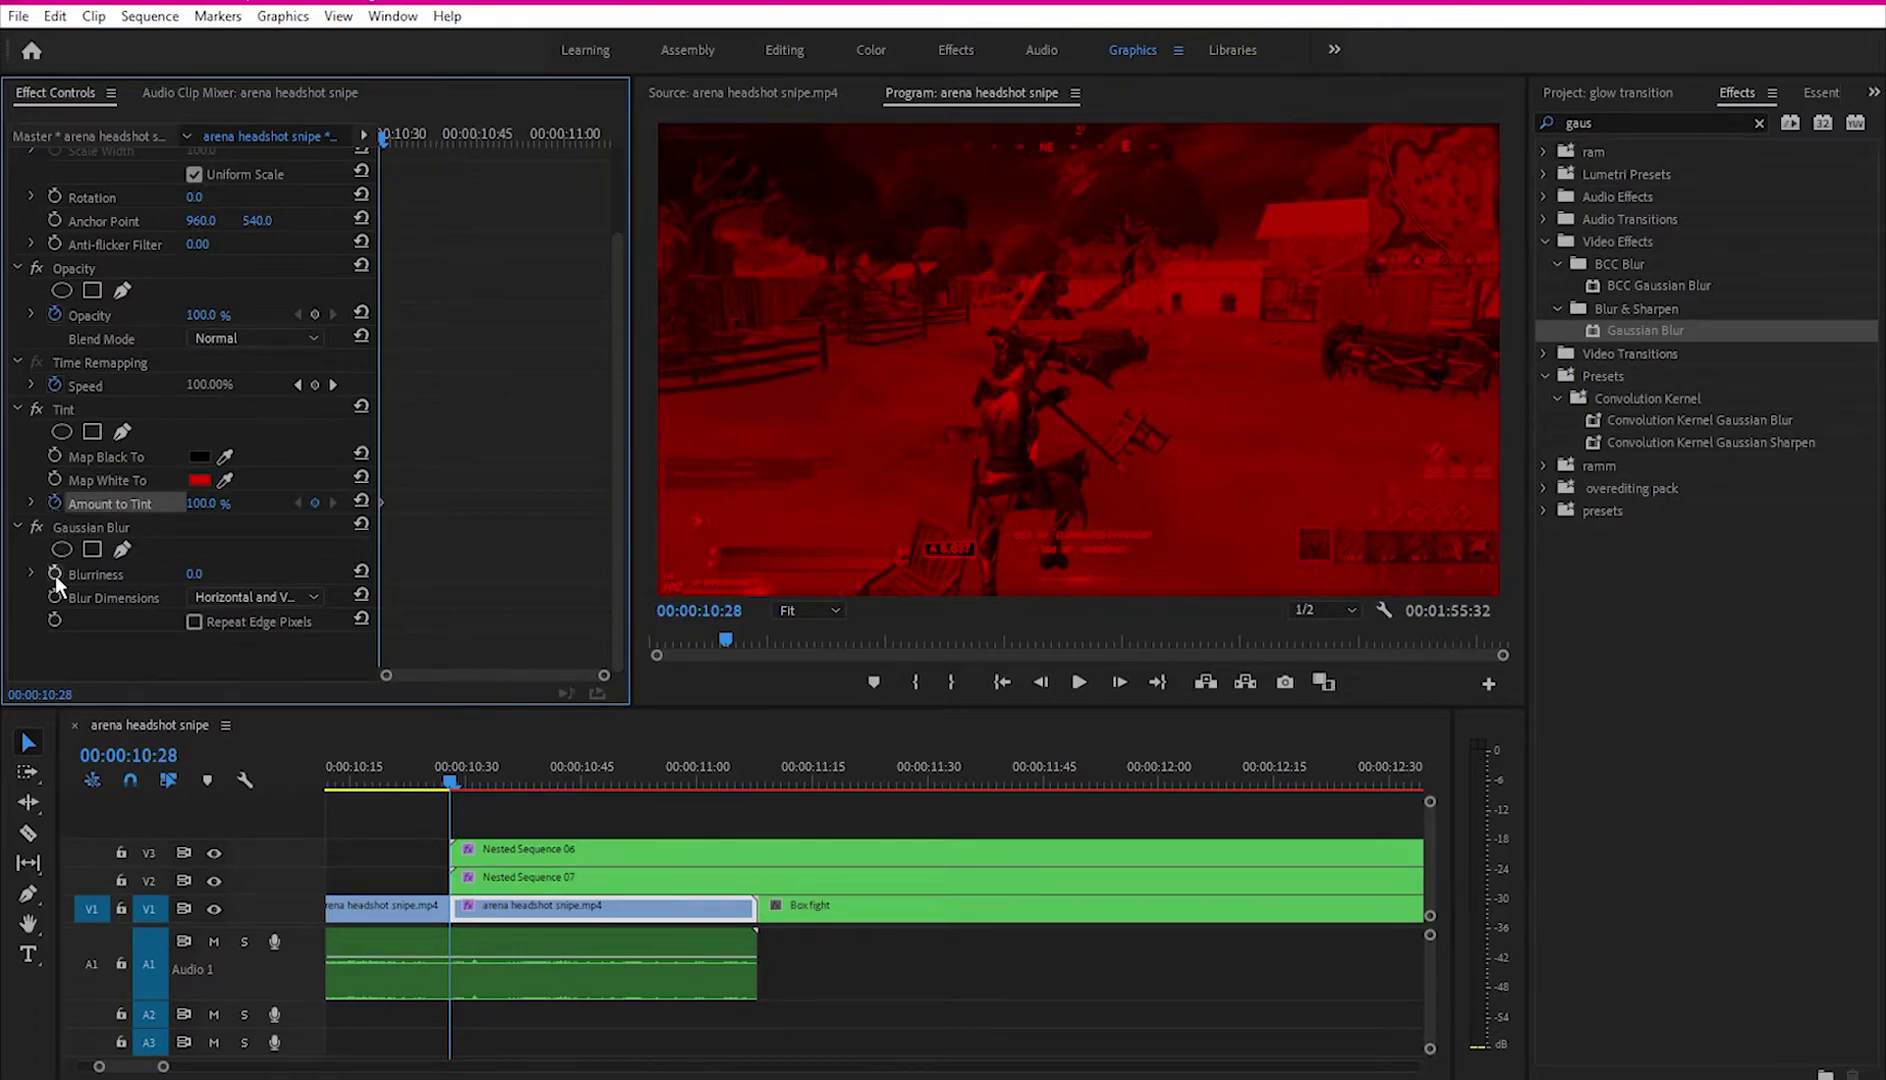
pyautogui.click(55, 574)
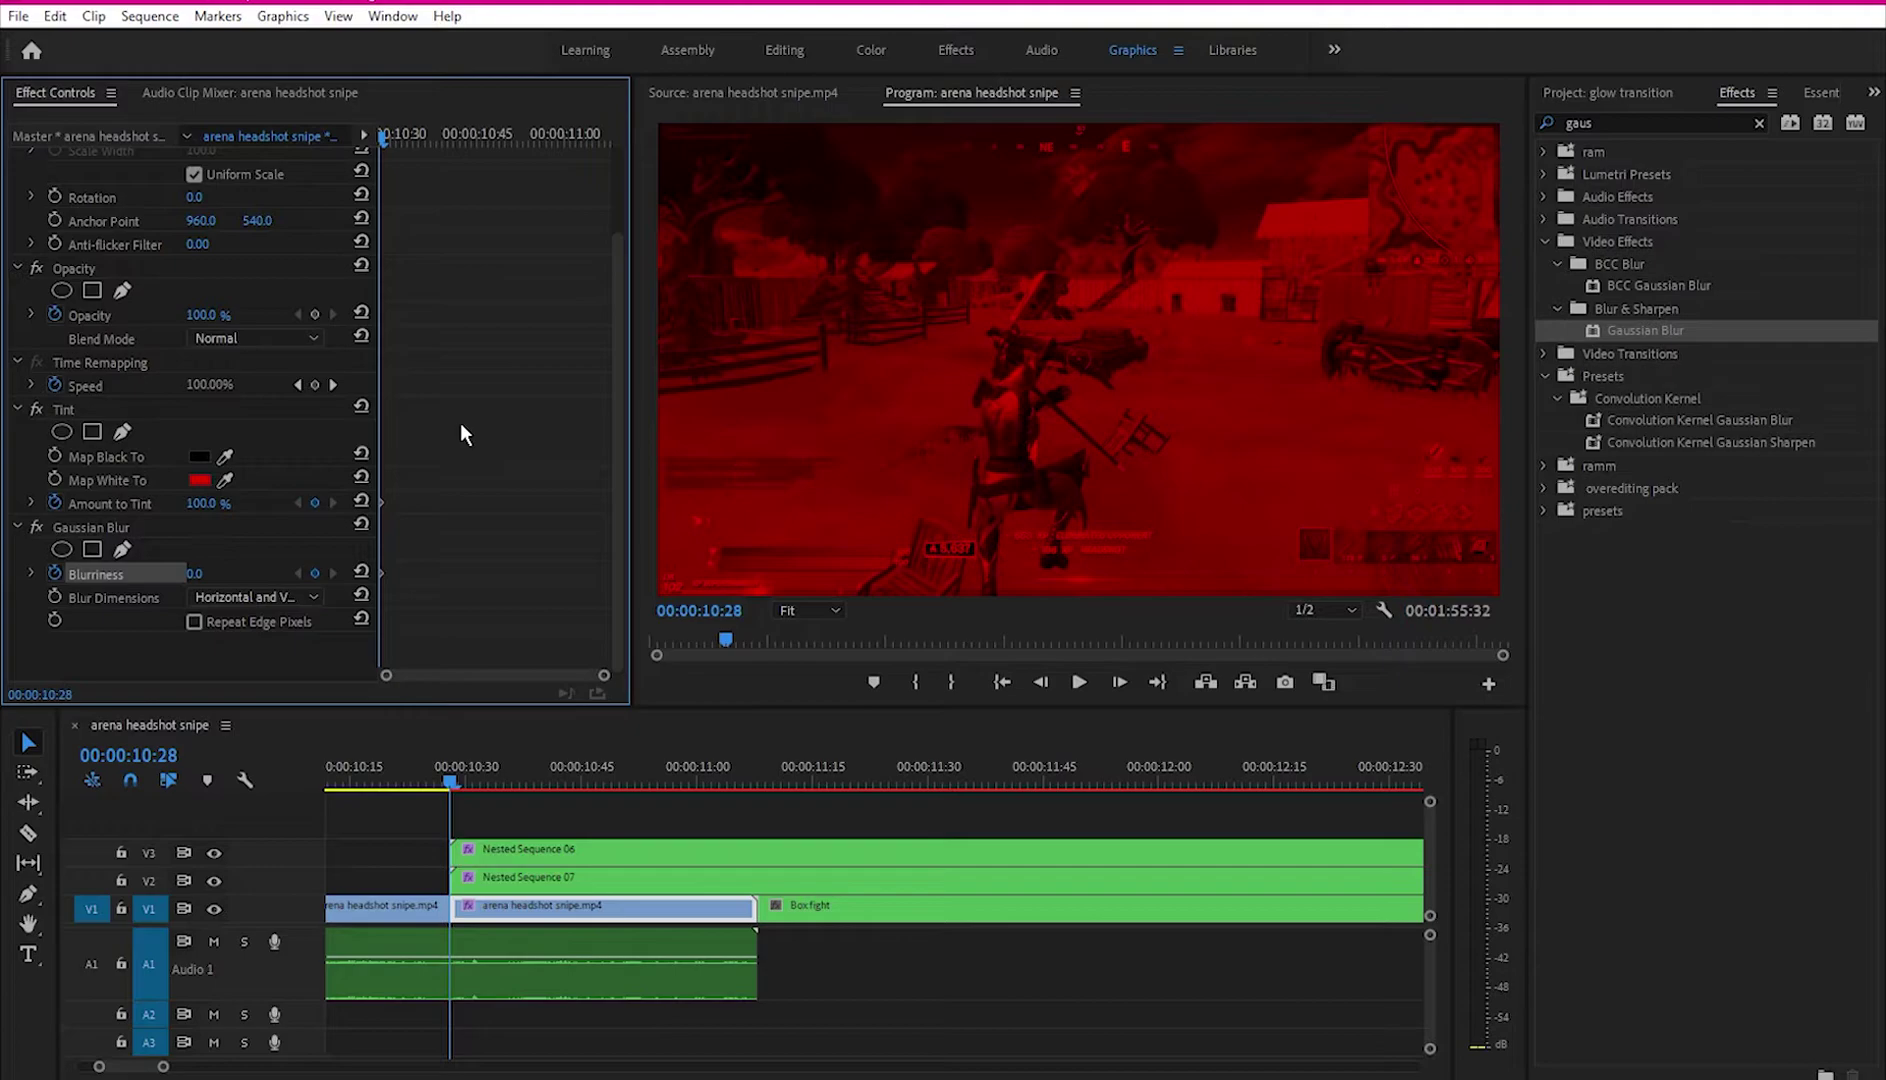
# Step: Ramp blur to 20 and tint to 100% at 10:38 from 0 at 10:28, then play it back
pyautogui.press('Right')
pyautogui.press('Right')
pyautogui.press('Right')
pyautogui.press('Right')
pyautogui.press('Right')
pyautogui.press('Right')
pyautogui.press('Right')
pyautogui.press('Right')
pyautogui.press('Right')
pyautogui.press('Right')
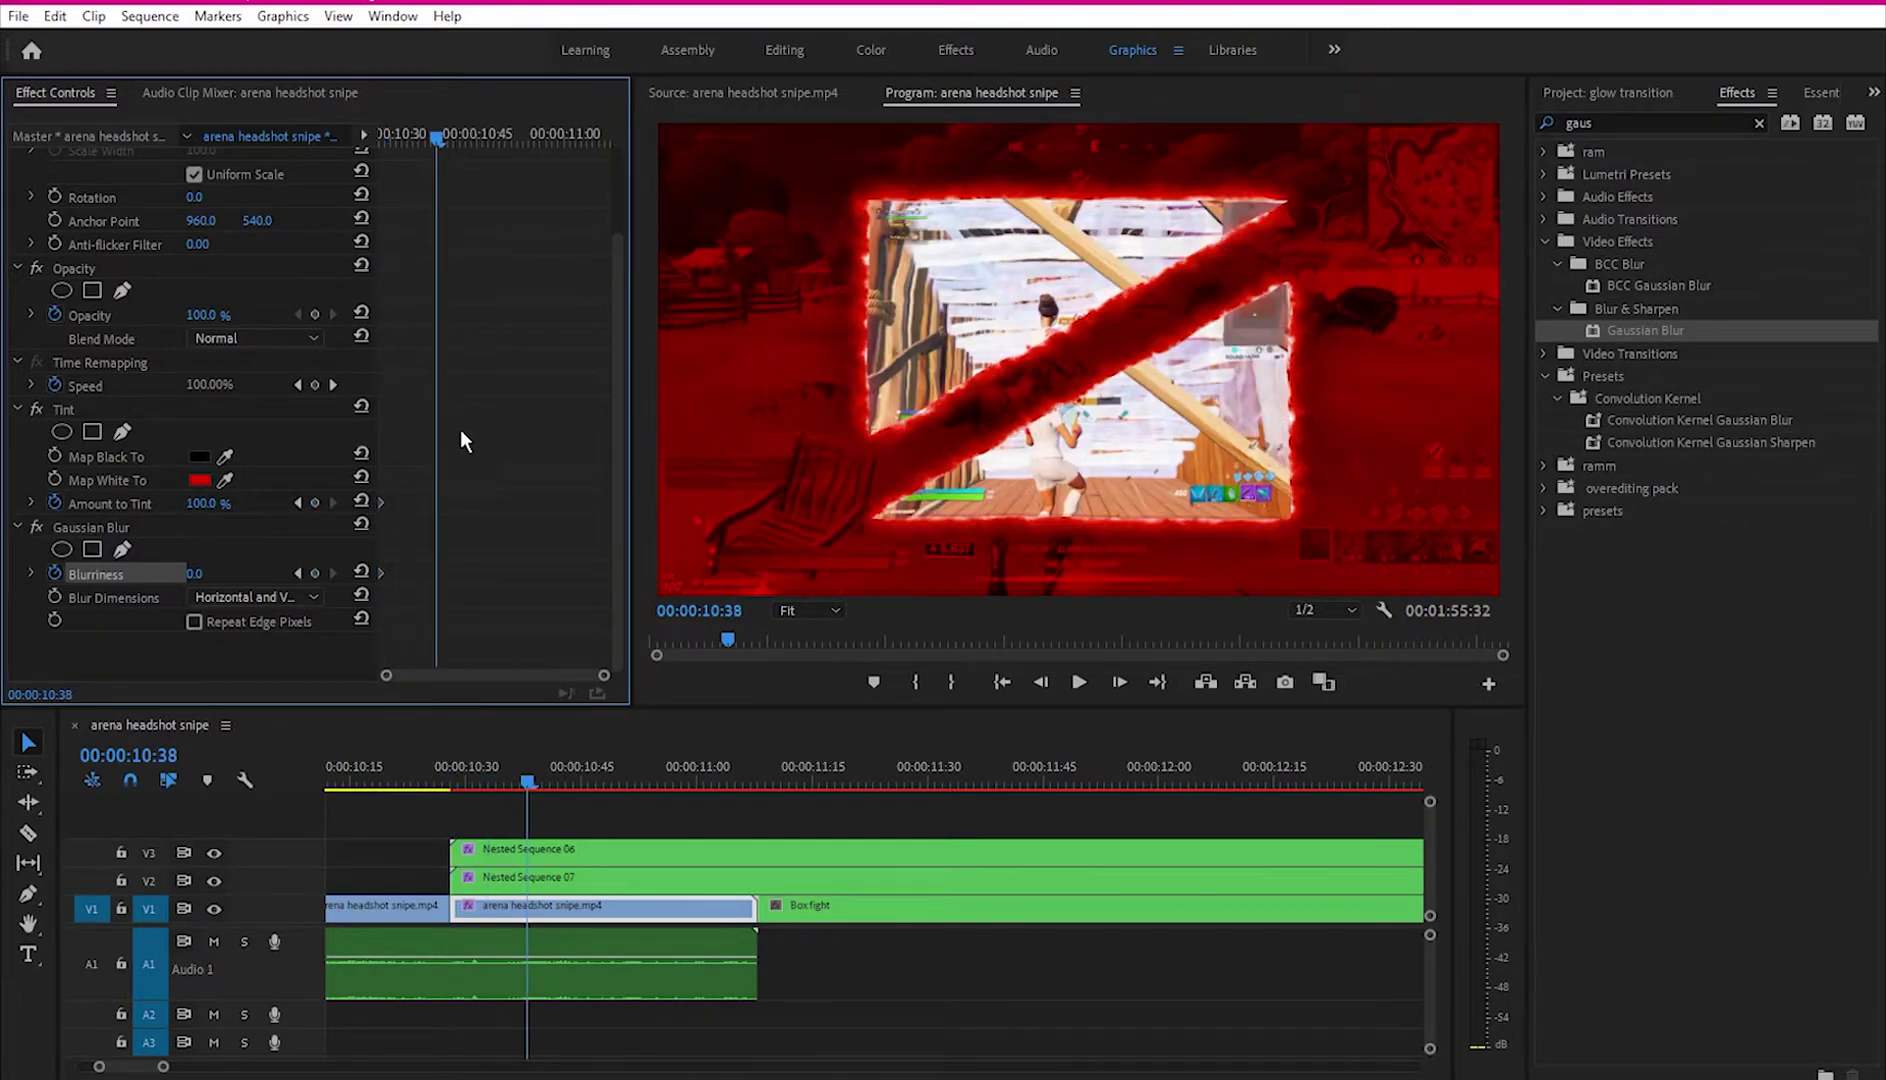
pyautogui.click(229, 580)
pyautogui.write('20')
pyautogui.press('Return')
pyautogui.click(312, 501)
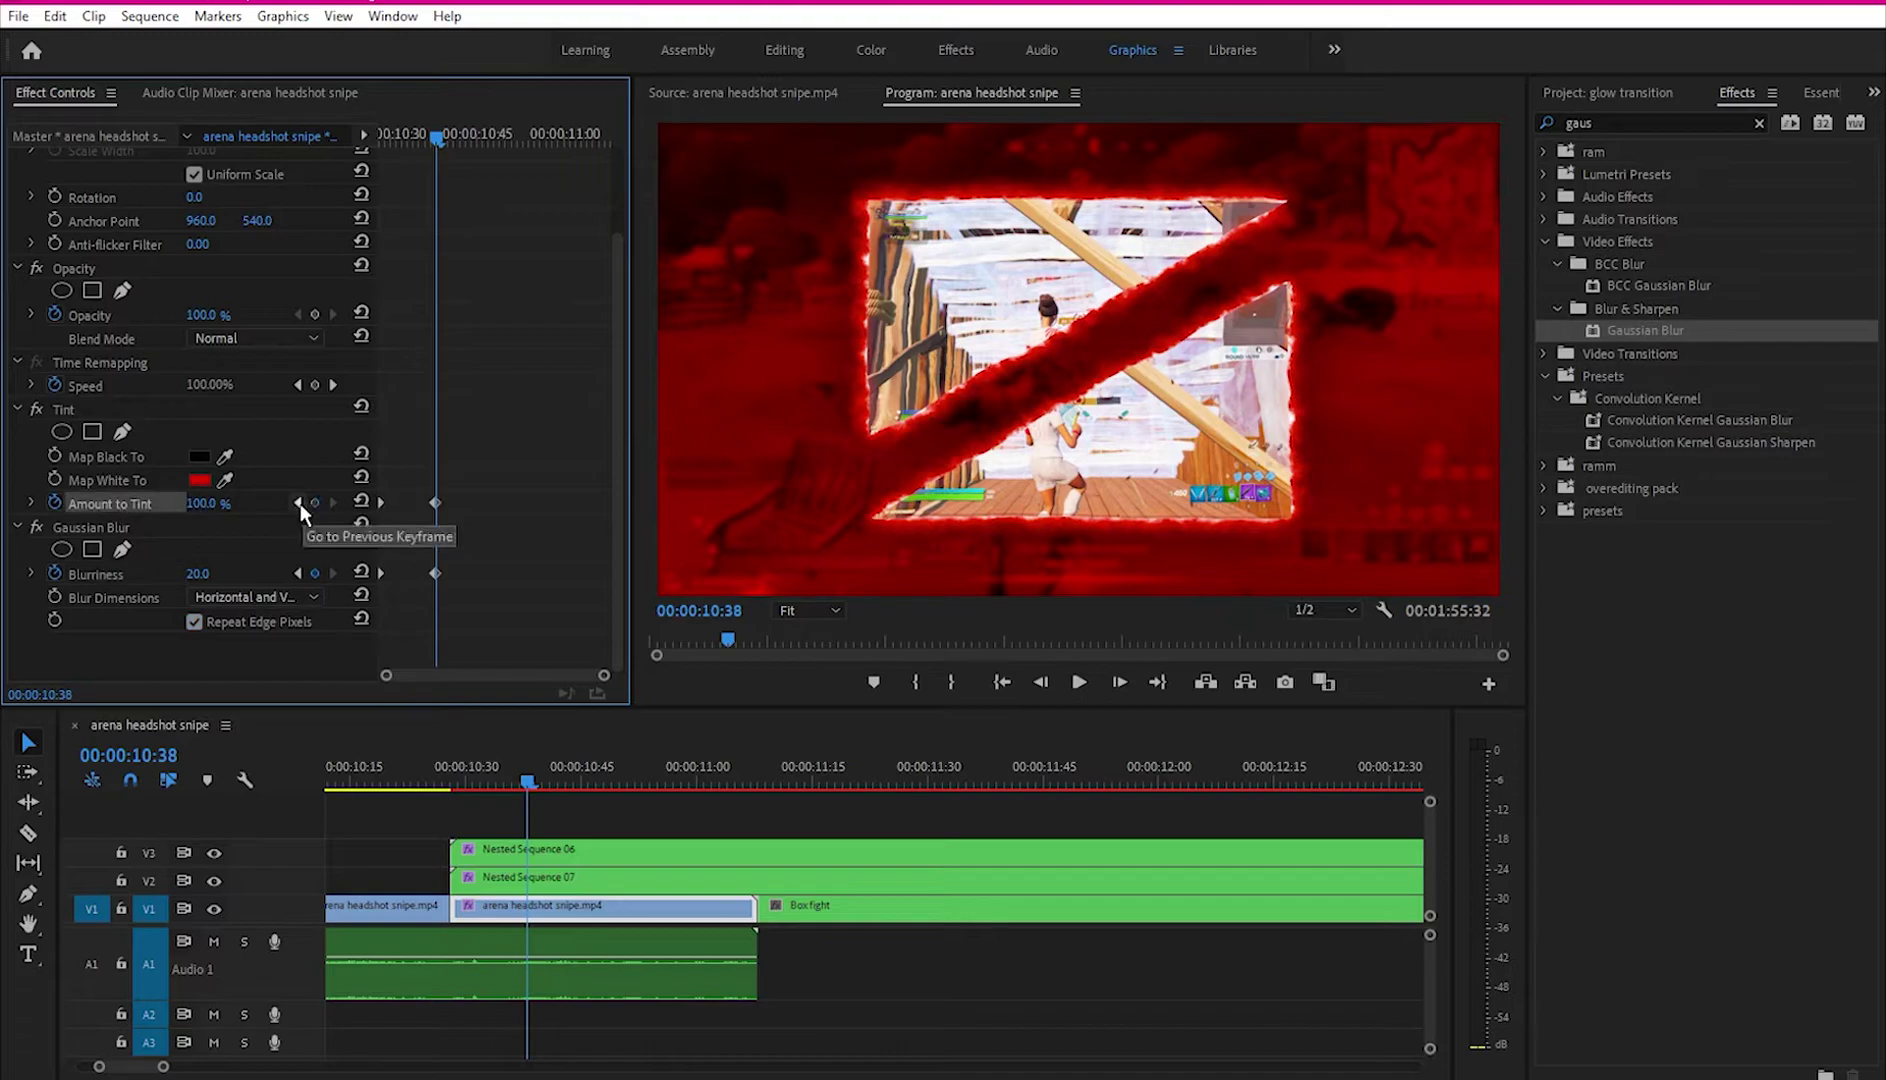
pyautogui.click(299, 503)
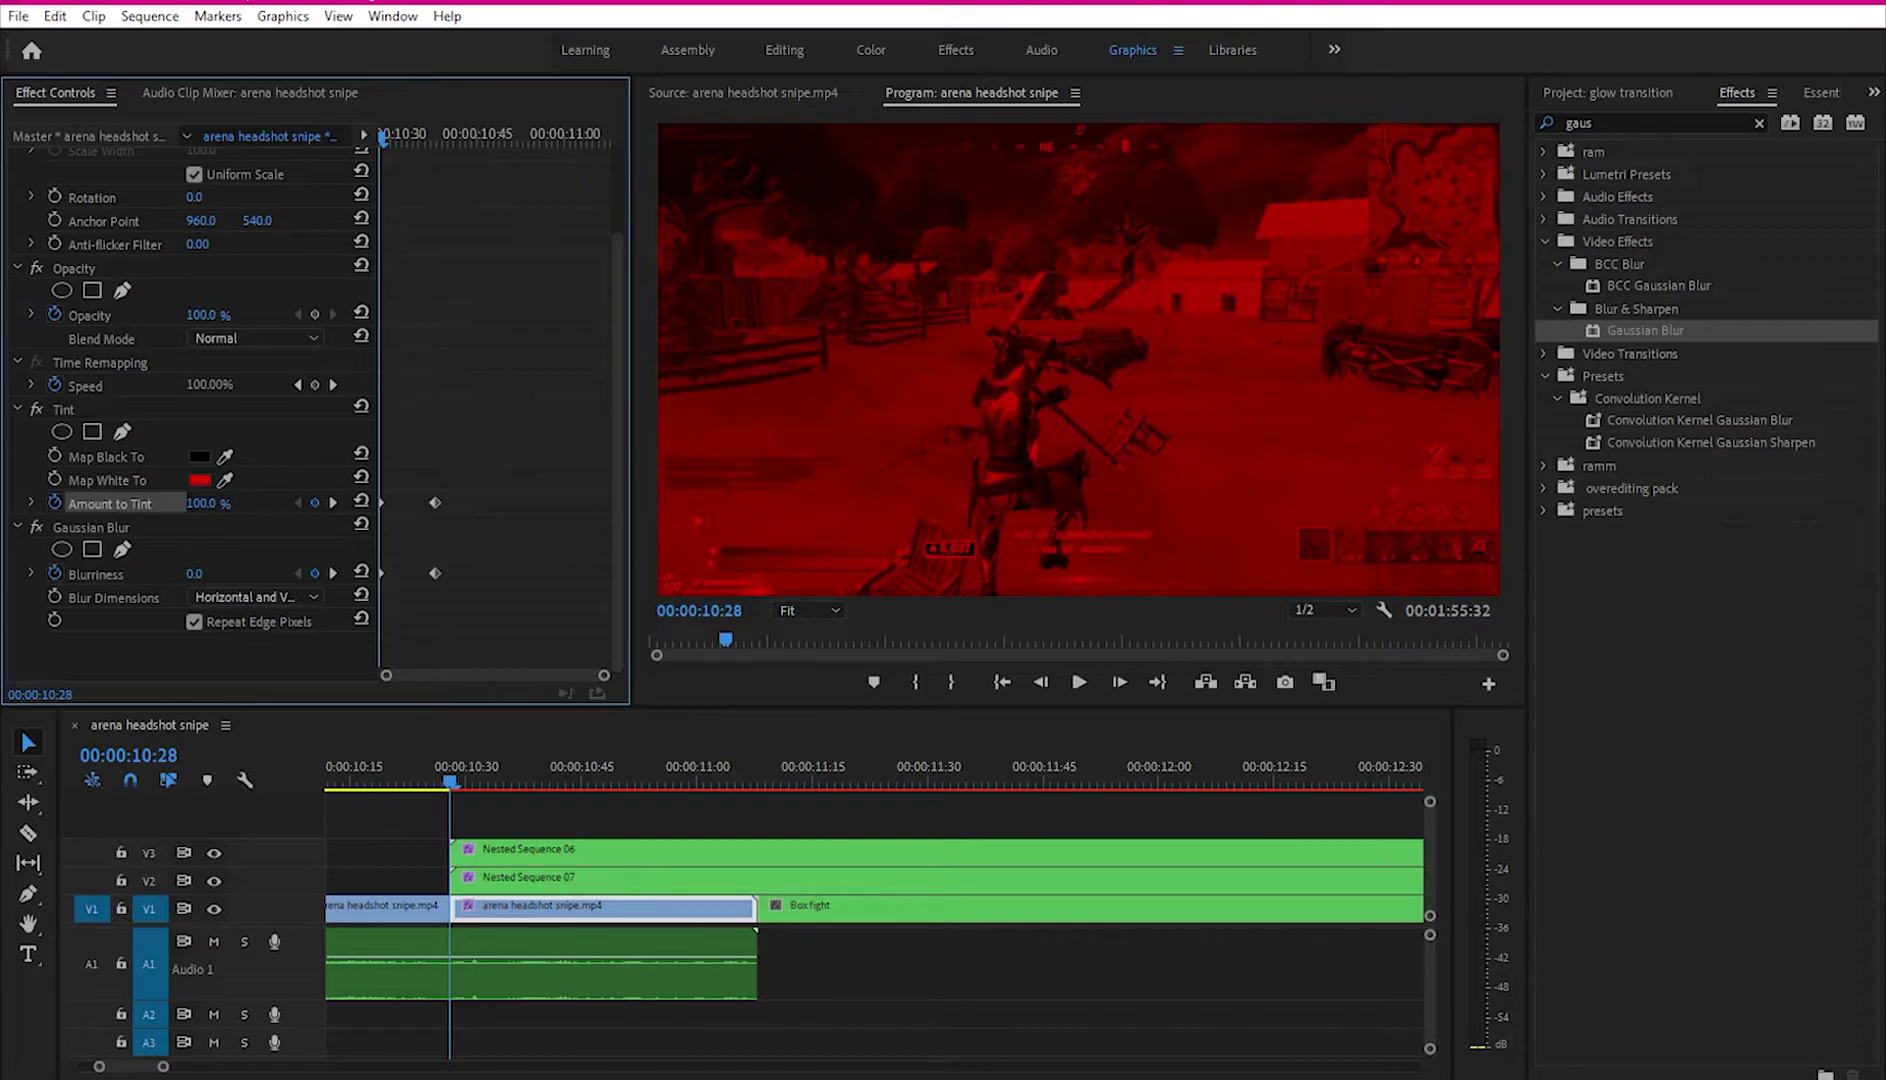
pyautogui.write('0')
pyautogui.press('Return')
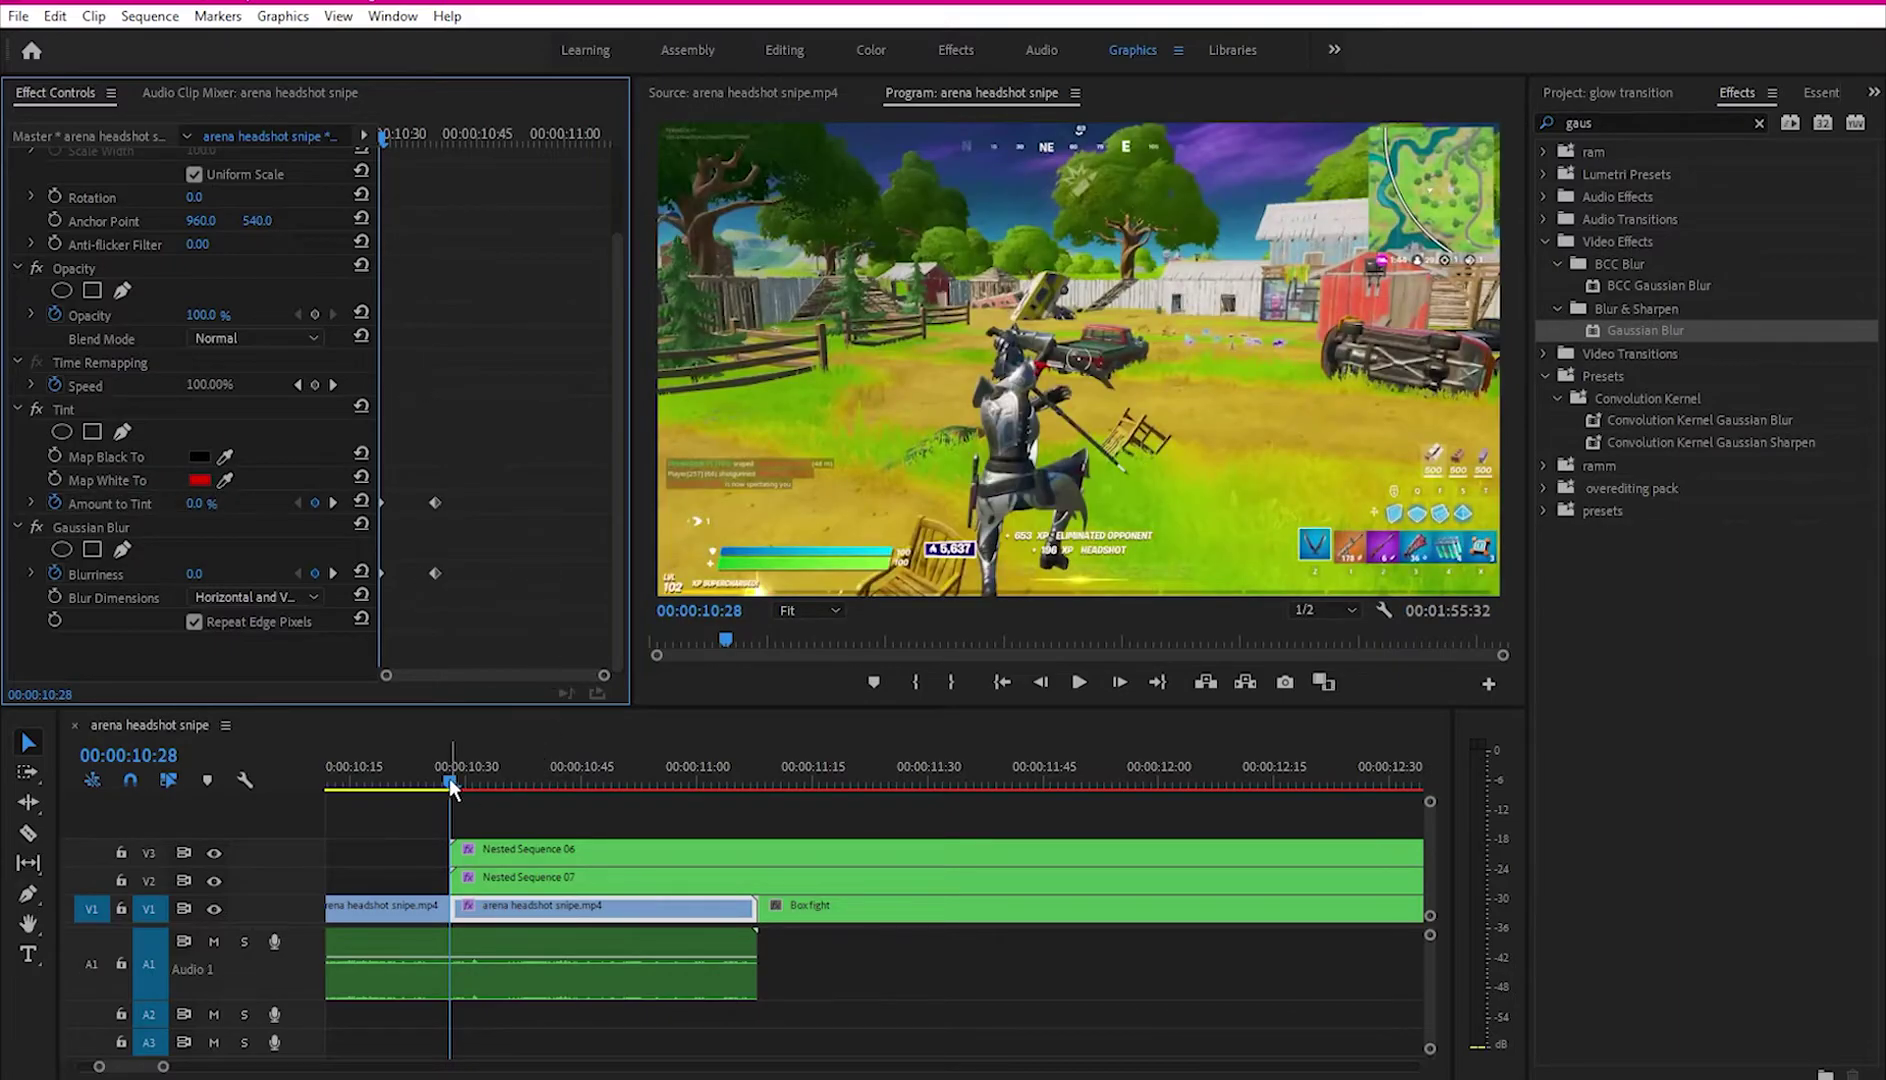
pyautogui.press('space')
# Step: Cut Nested Sequences 06 and 07 at the Box fight cut and delete their right halves
pyautogui.moveTo(434, 770); pyautogui.dragTo(765, 746)
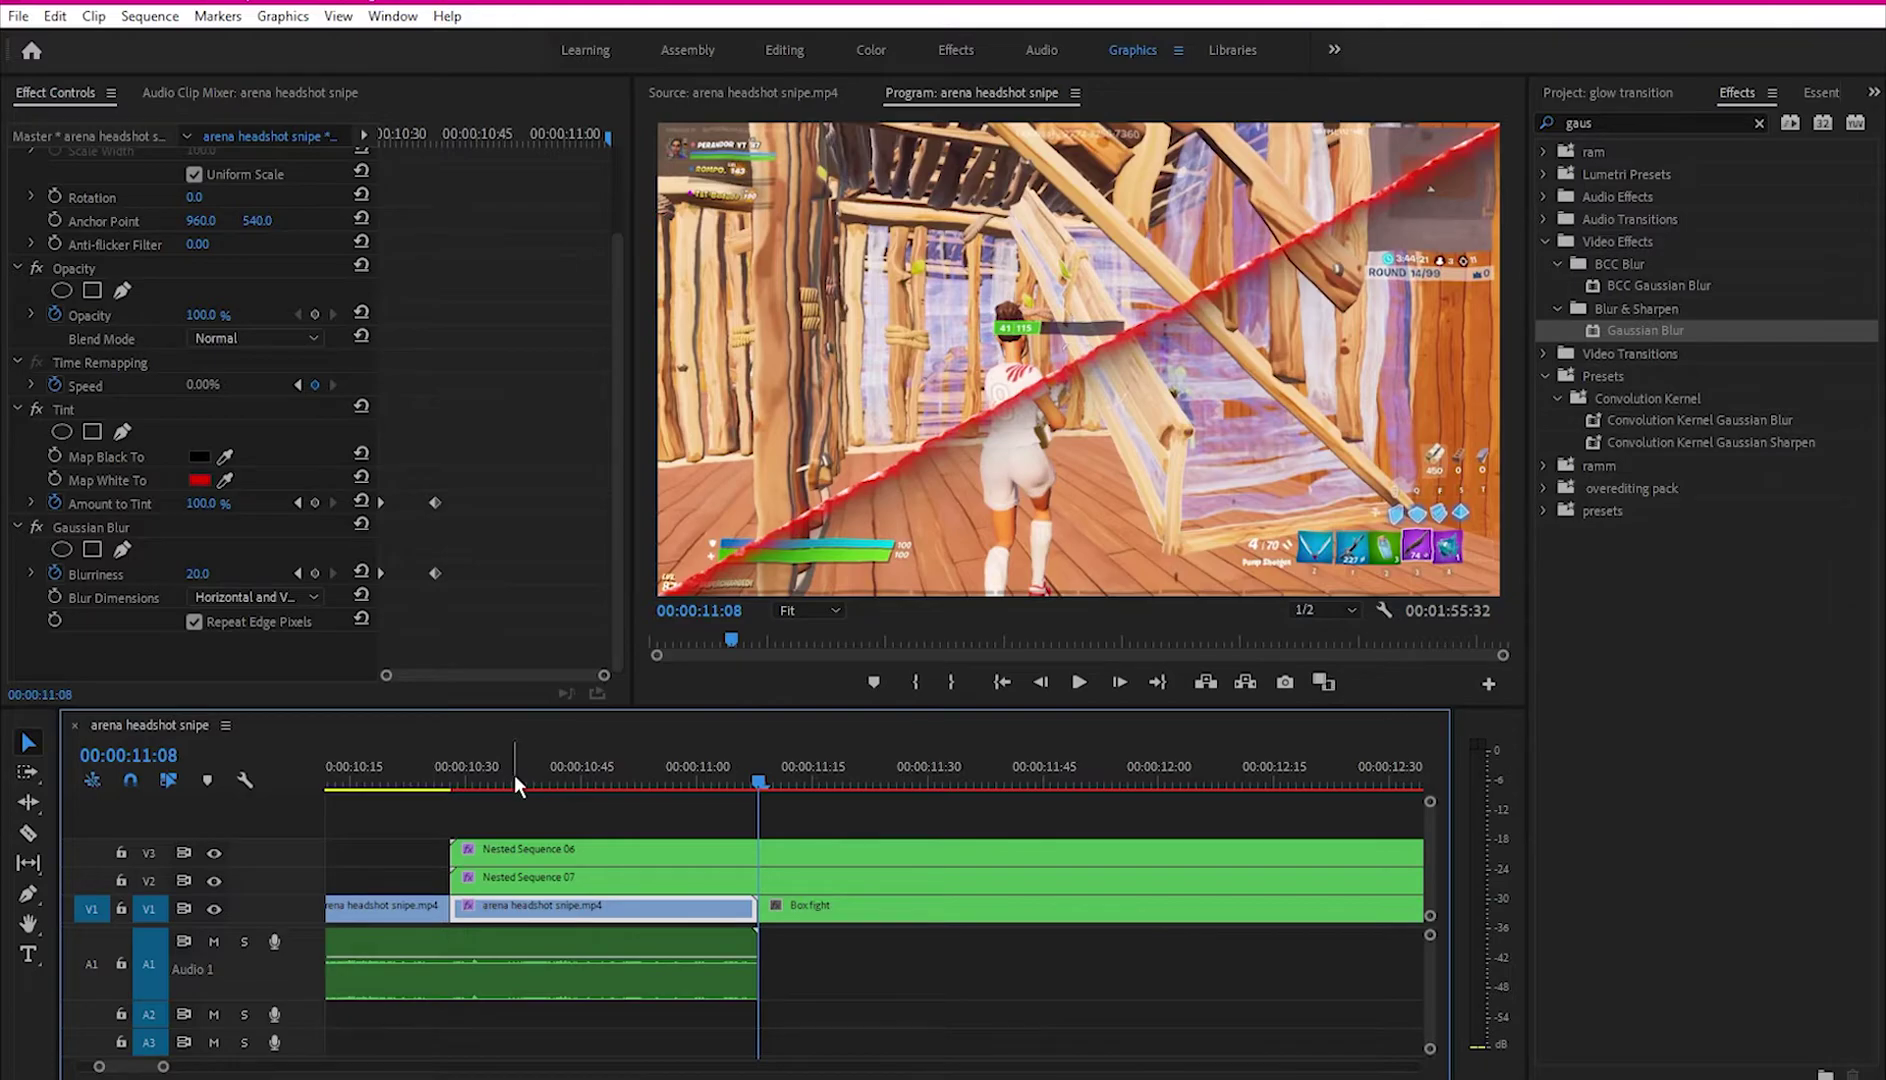
pyautogui.moveTo(762, 786)
pyautogui.mouseDown()
pyautogui.moveTo(732, 777)
pyautogui.moveTo(759, 774)
pyautogui.mouseUp()
pyautogui.moveTo(603, 813); pyautogui.dragTo(678, 880)
pyautogui.hotkey('ctrl', 'k')
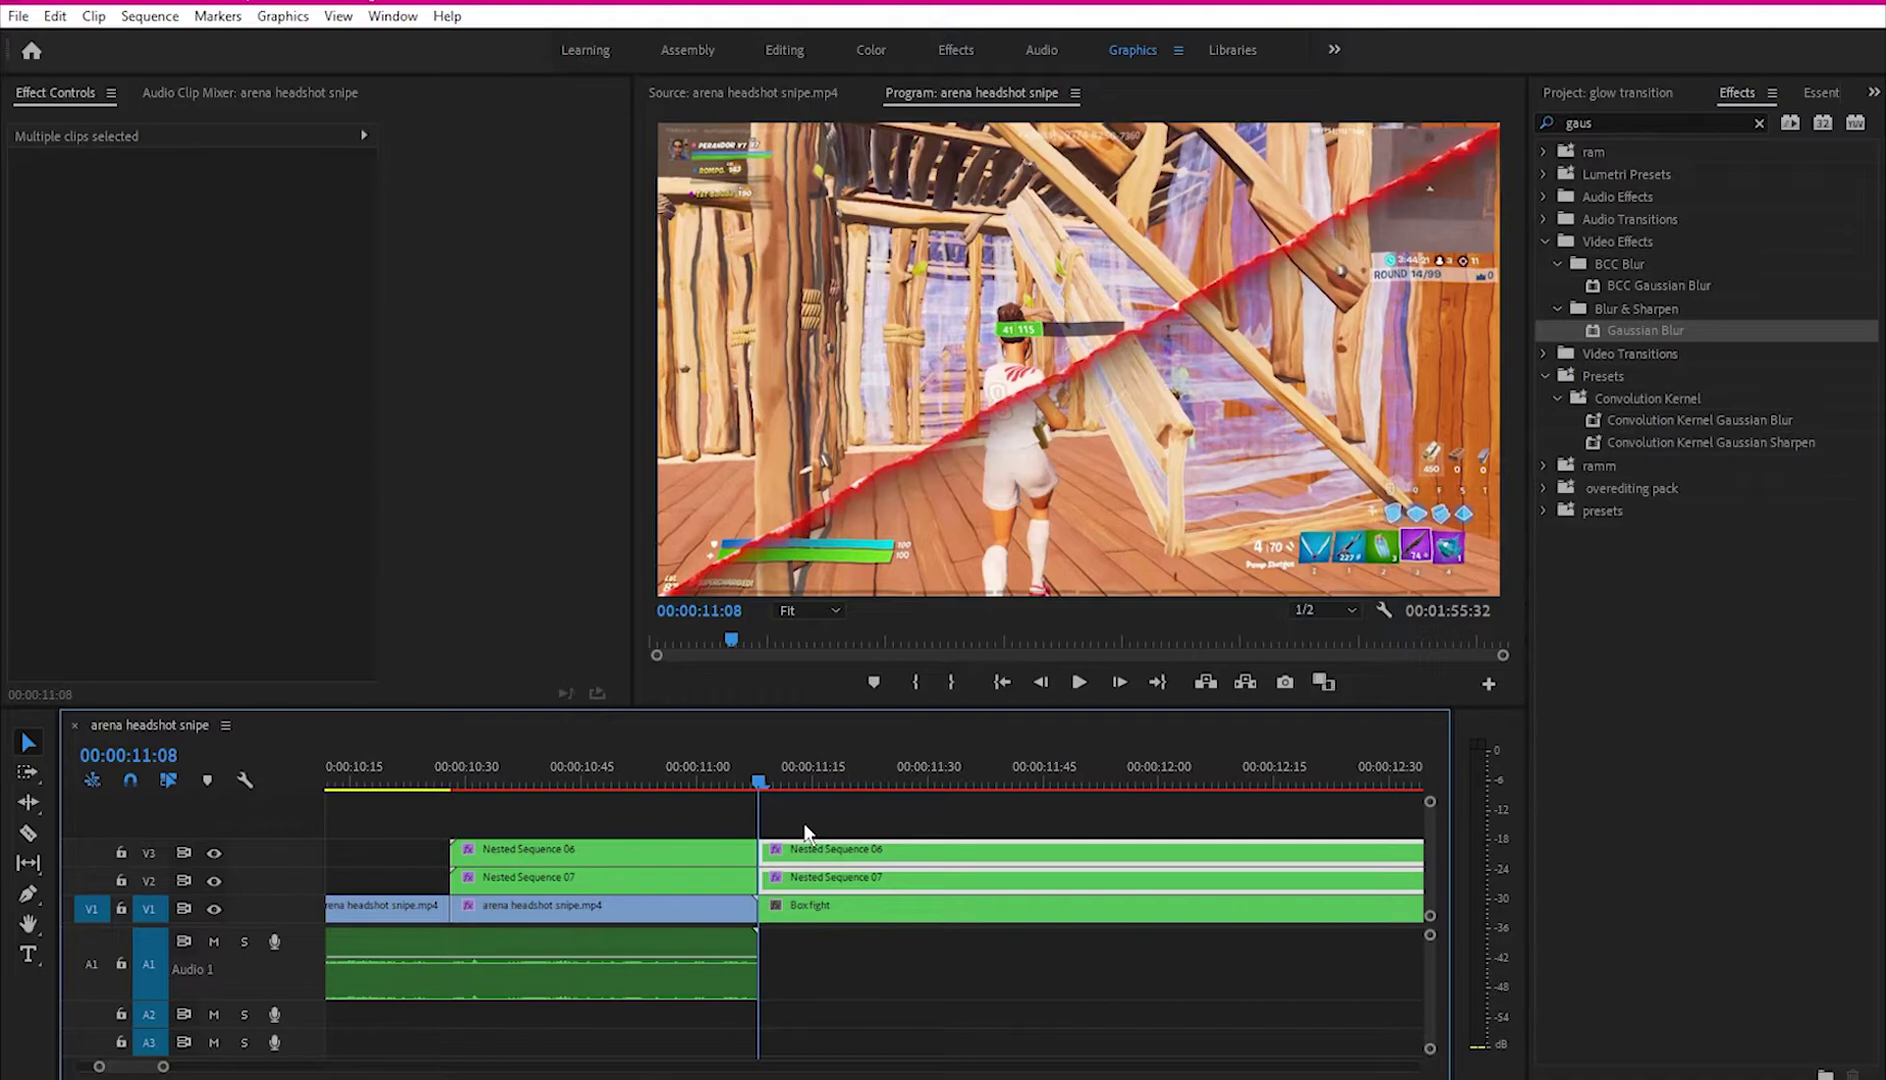
pyautogui.press('Delete')
# Step: Nest the two trimmed glow clips together as Nested Sequence 08
pyautogui.press('Left')
pyautogui.press('Left')
pyautogui.press('Left')
pyautogui.press('Left')
pyautogui.moveTo(598, 822); pyautogui.dragTo(630, 879)
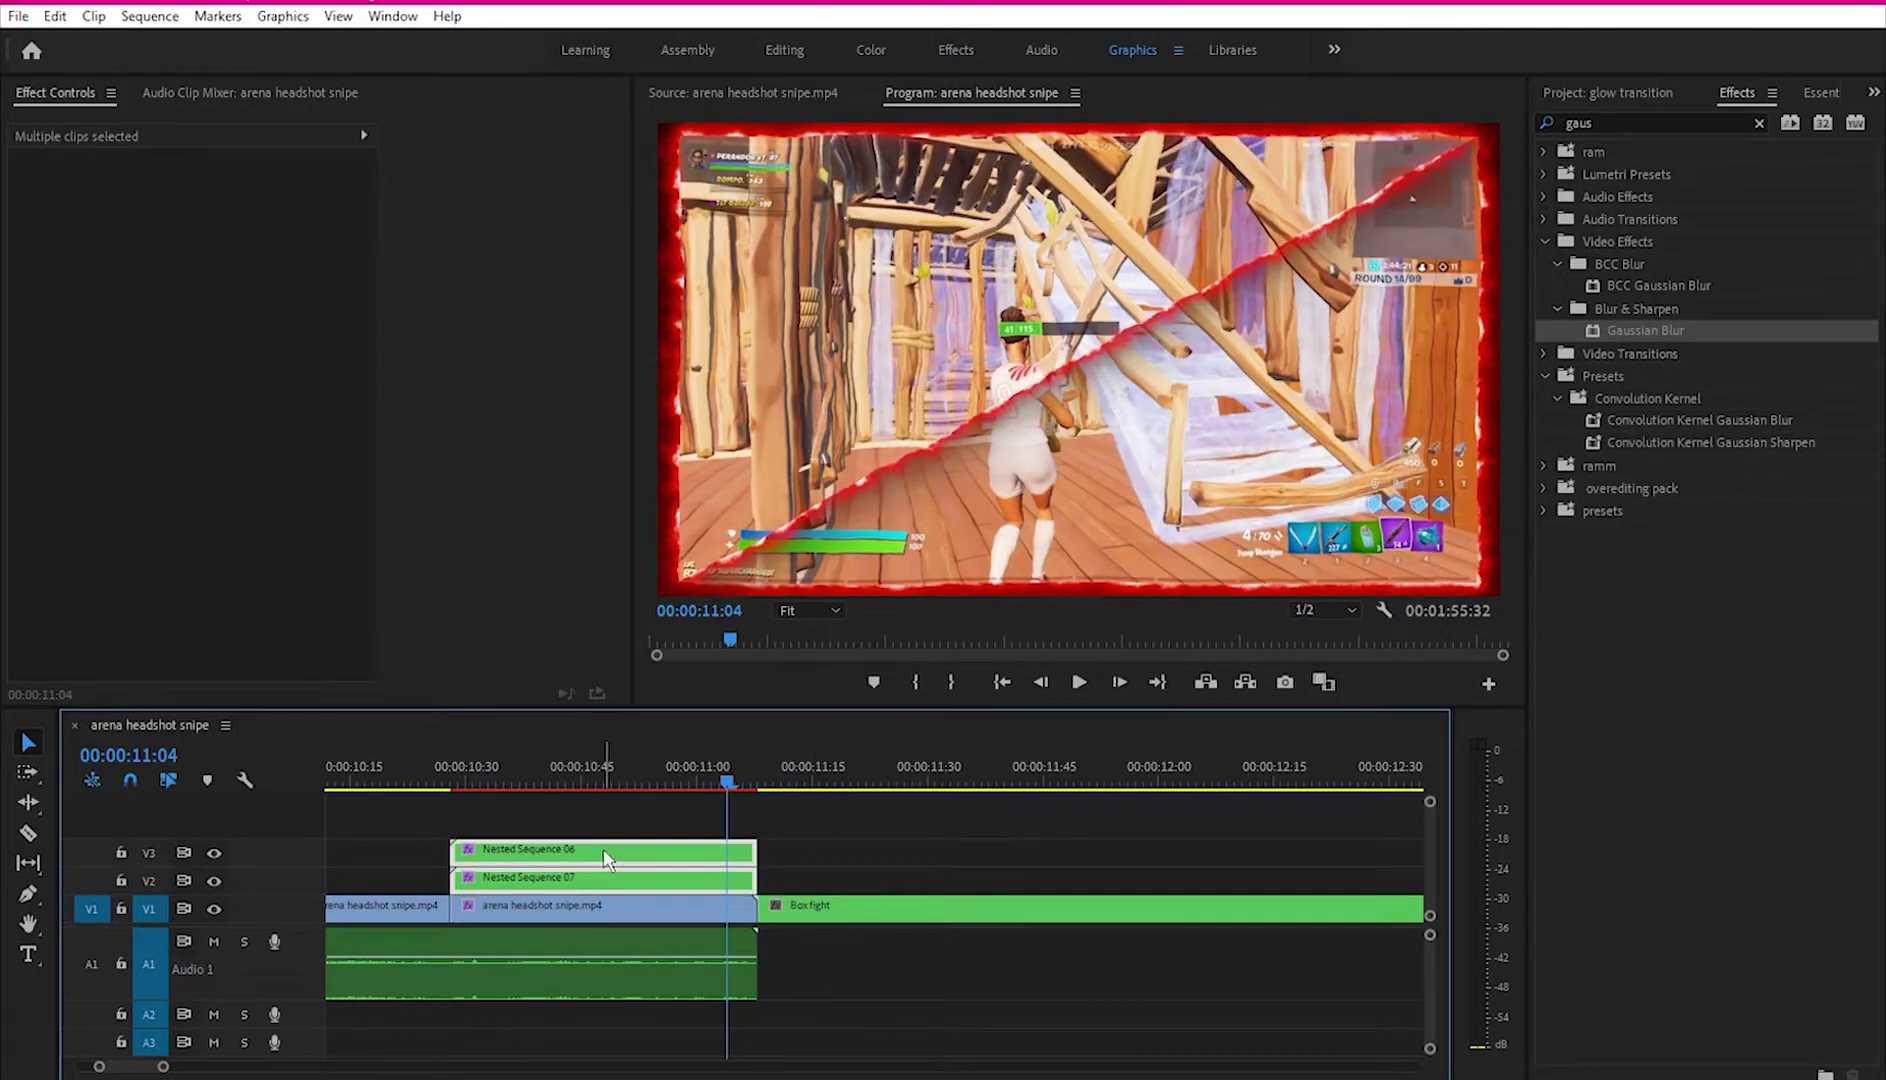
pyautogui.rightClick(604, 870)
pyautogui.click(651, 613)
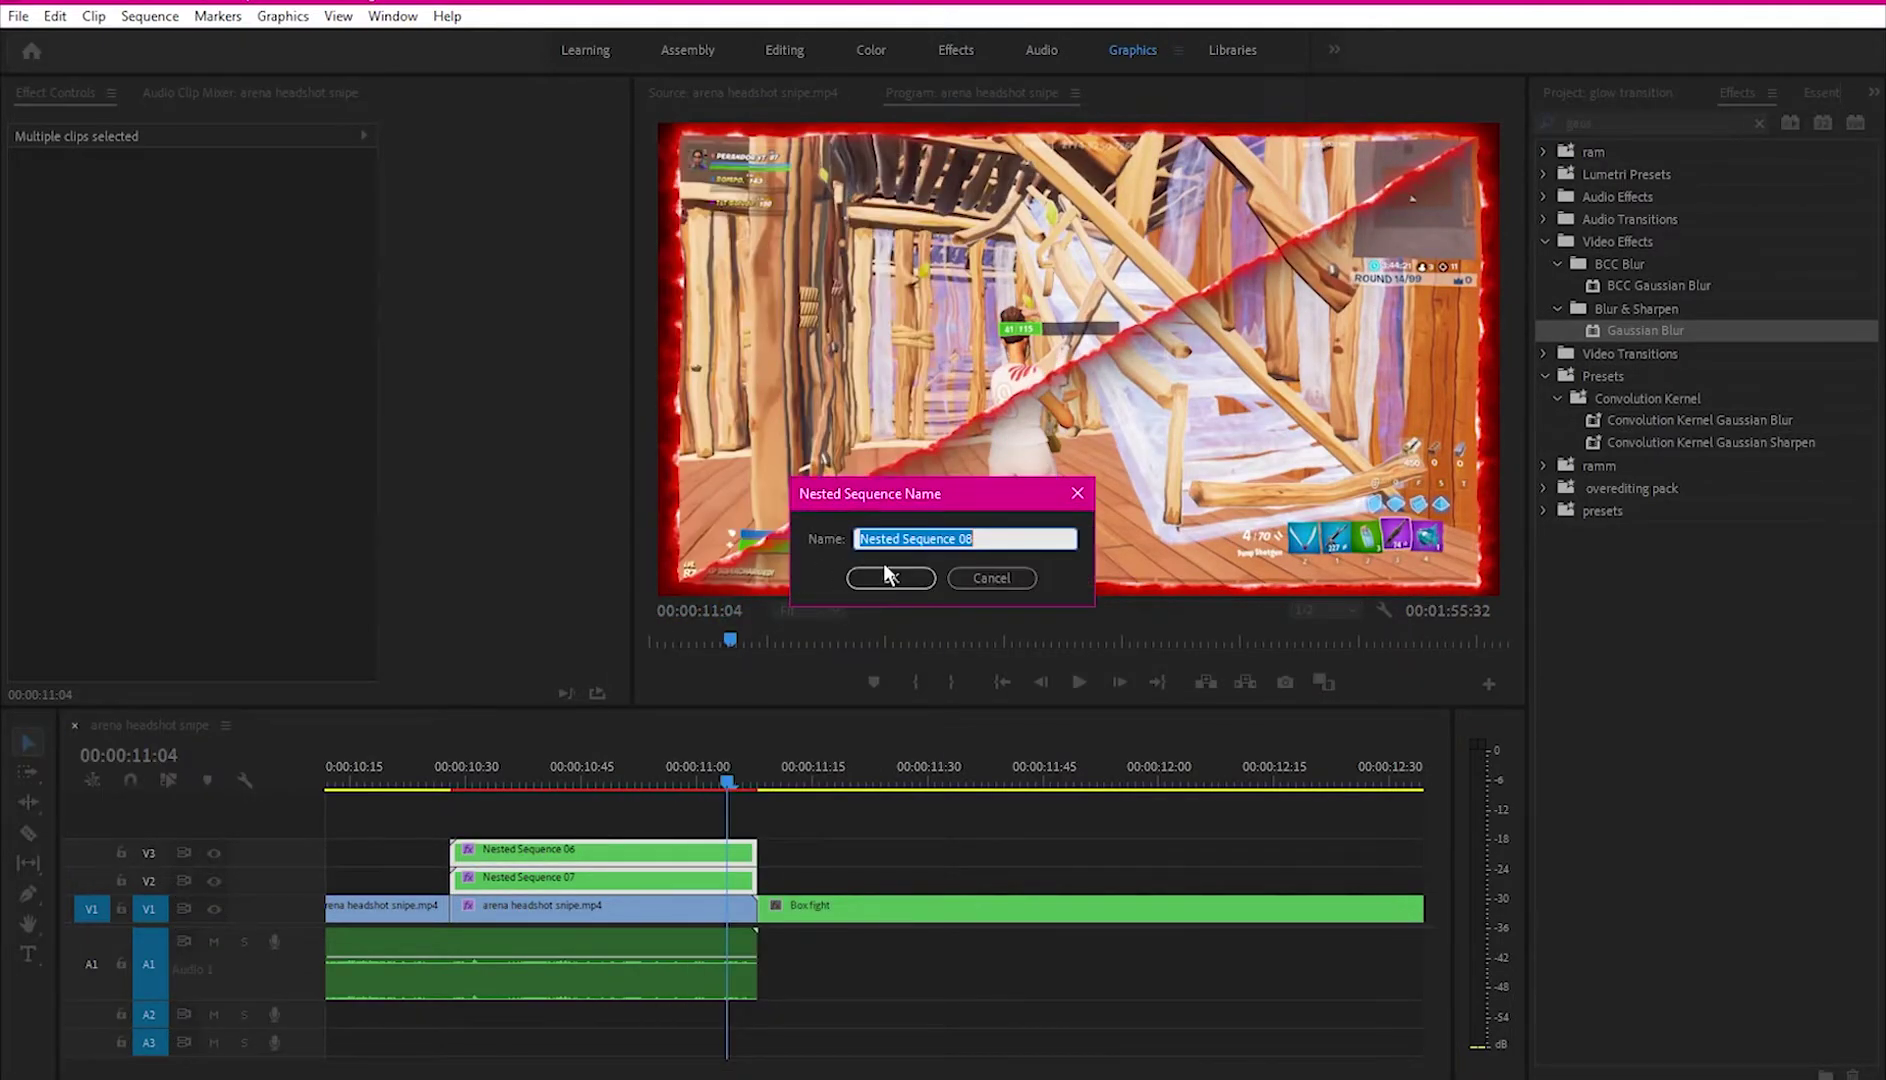
pyautogui.click(876, 580)
pyautogui.click(783, 905)
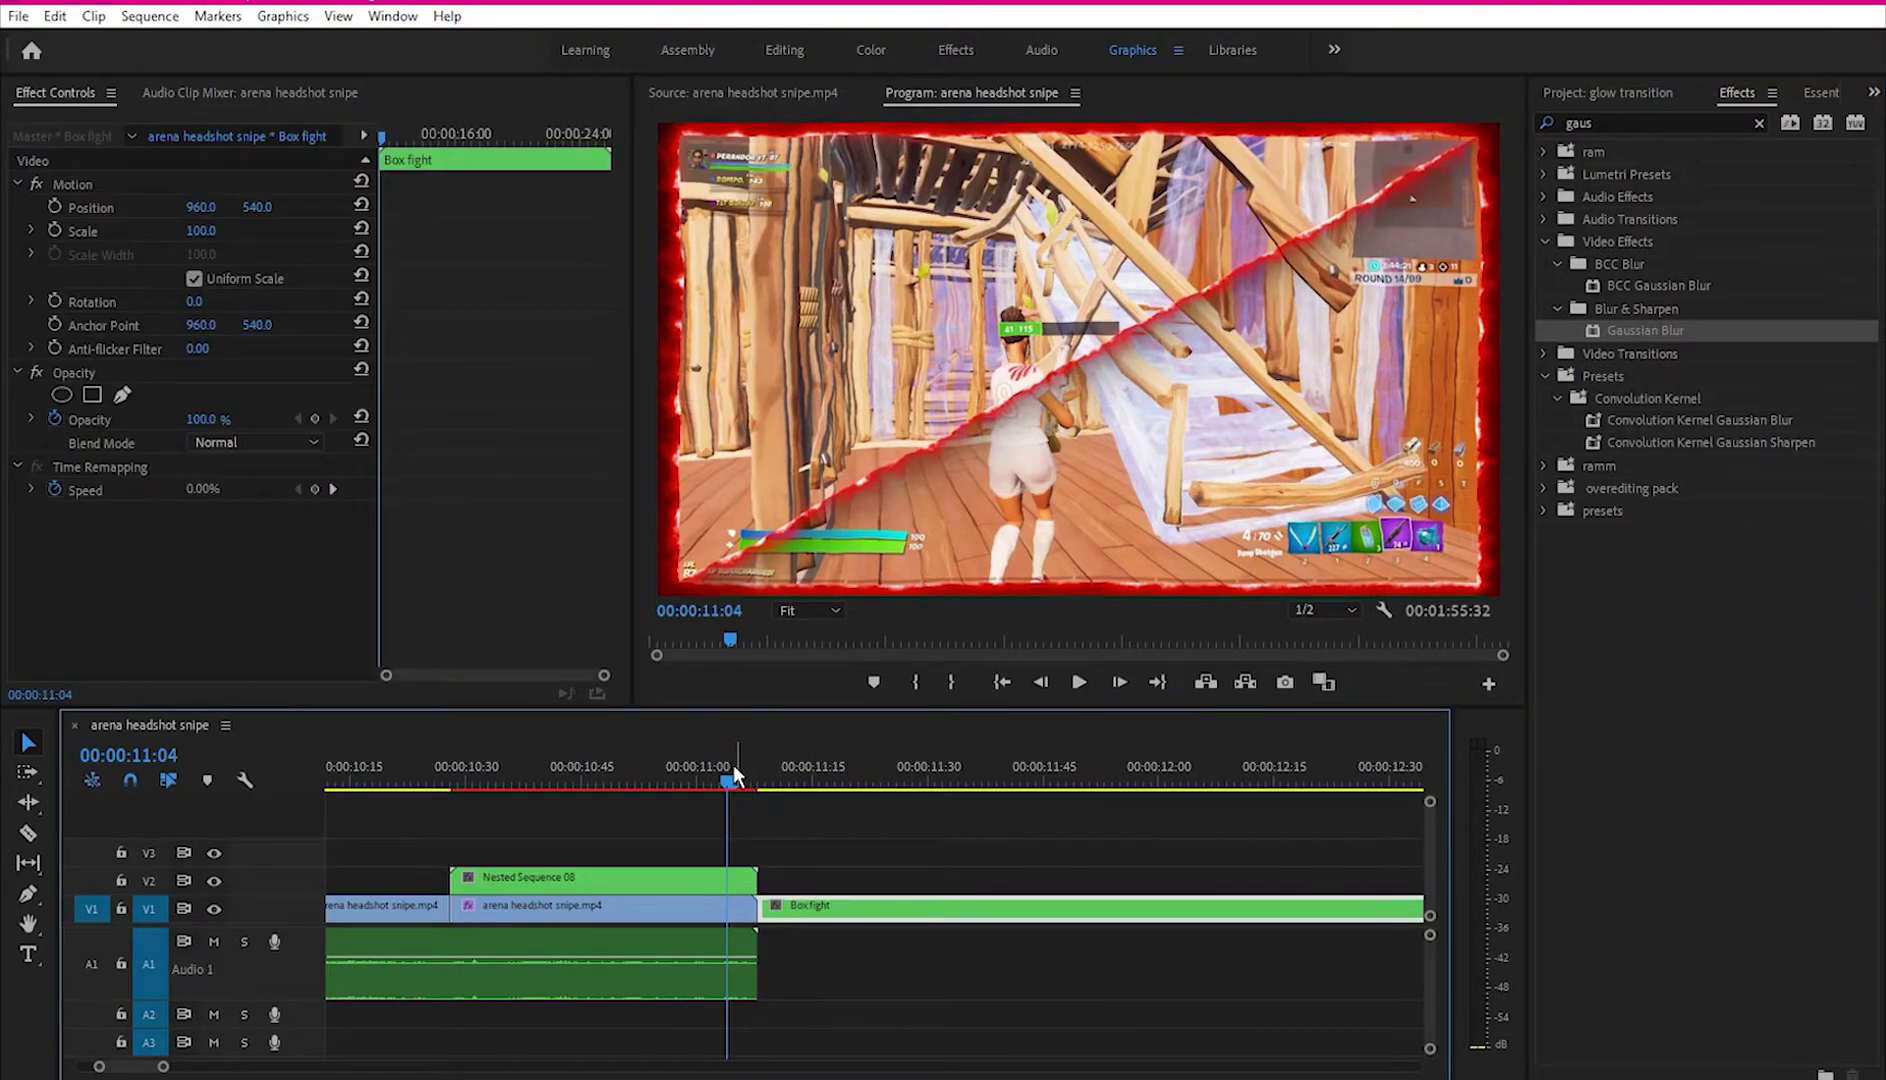
# Step: Trim the first 40 frames off Box fight and close the resulting gap on V1
pyautogui.moveTo(737, 770); pyautogui.dragTo(760, 778)
pyautogui.click(690, 880)
pyautogui.click(815, 912)
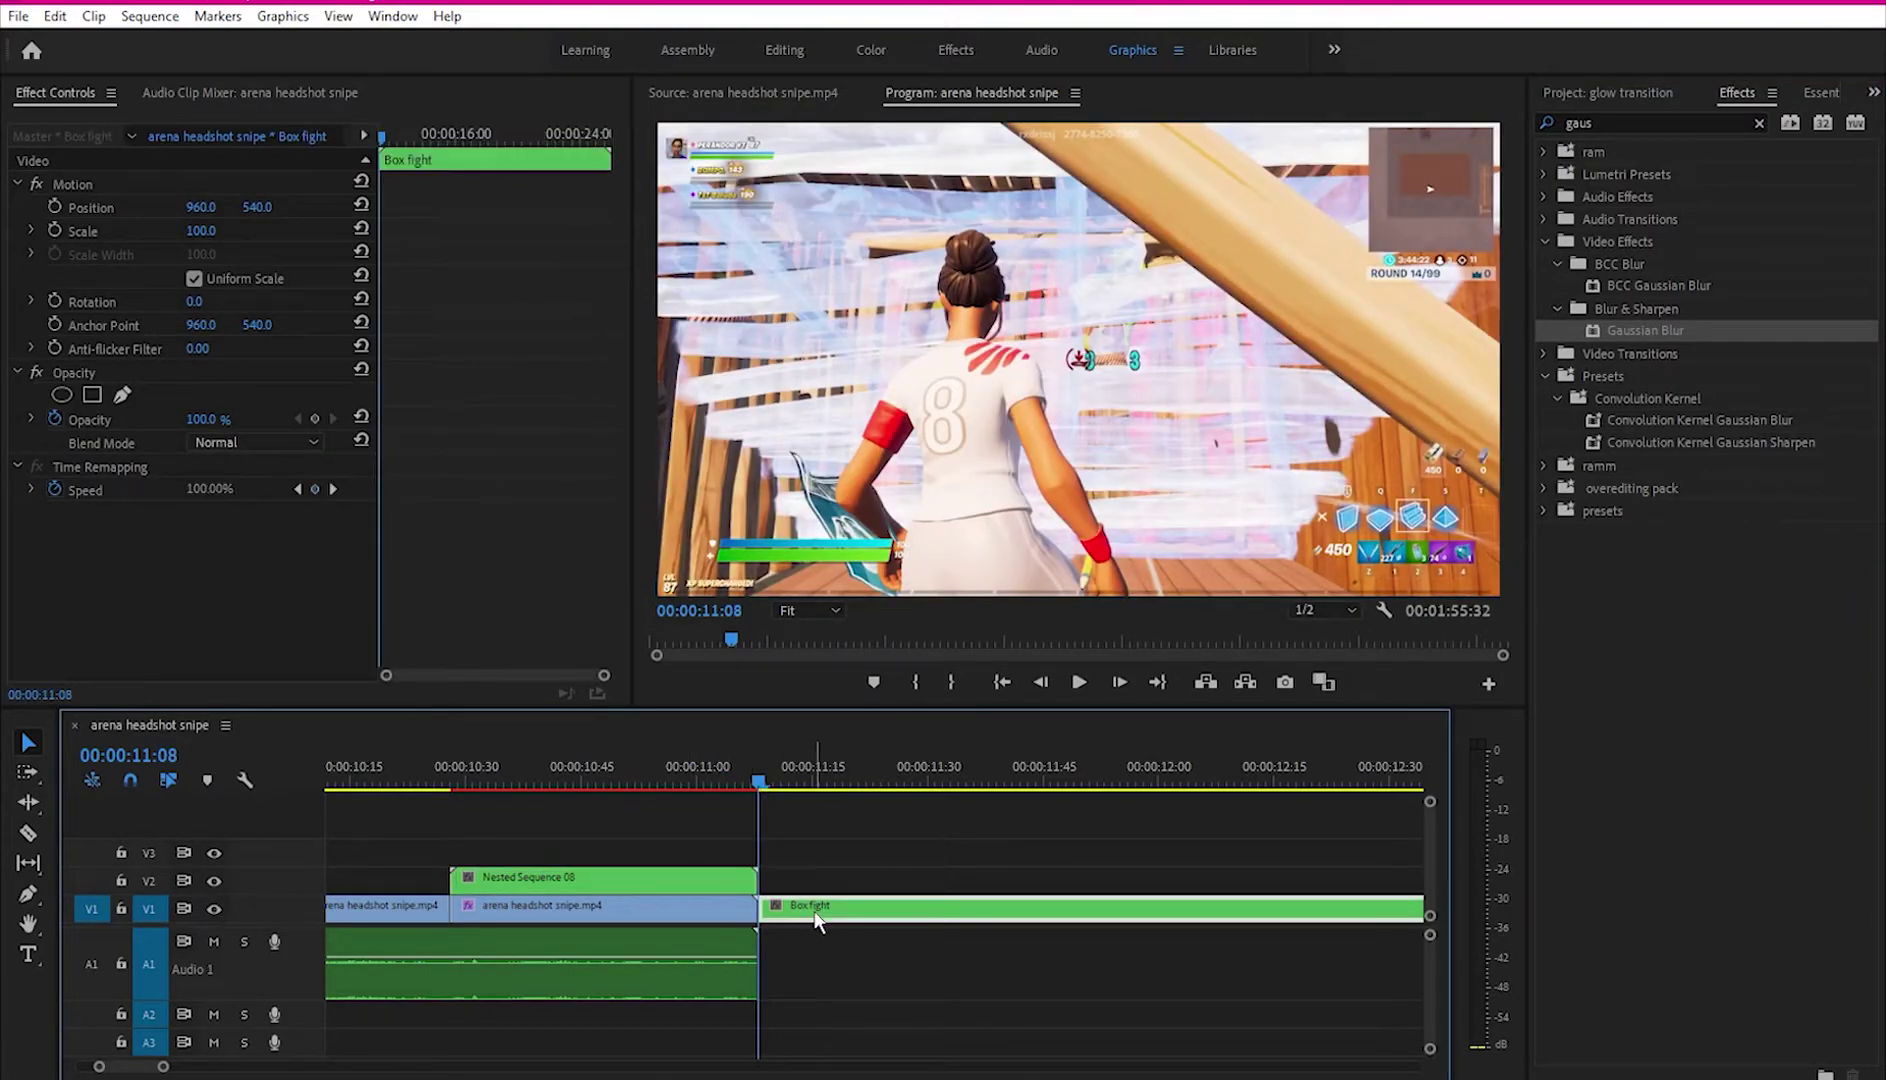
pyautogui.click(160, 755)
pyautogui.click(87, 756)
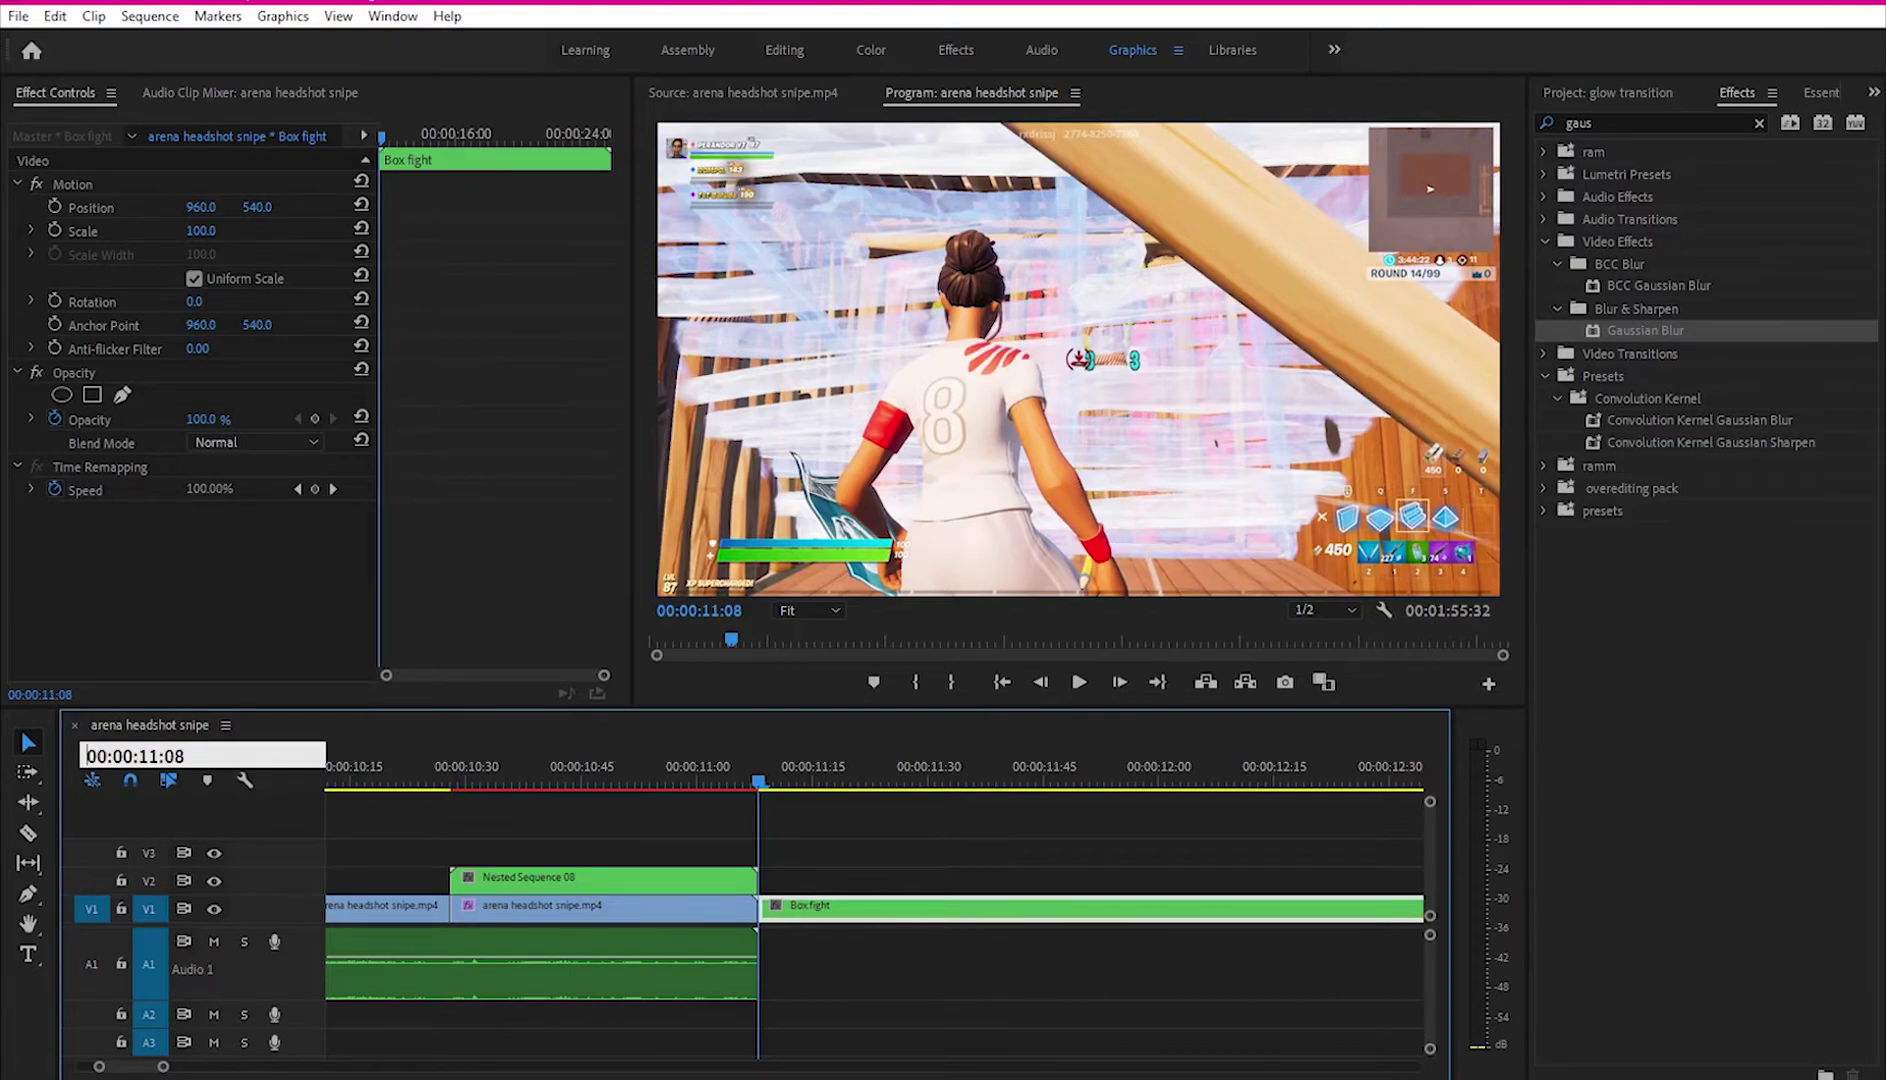
pyautogui.click(160, 756)
pyautogui.write('+40')
pyautogui.press('Return')
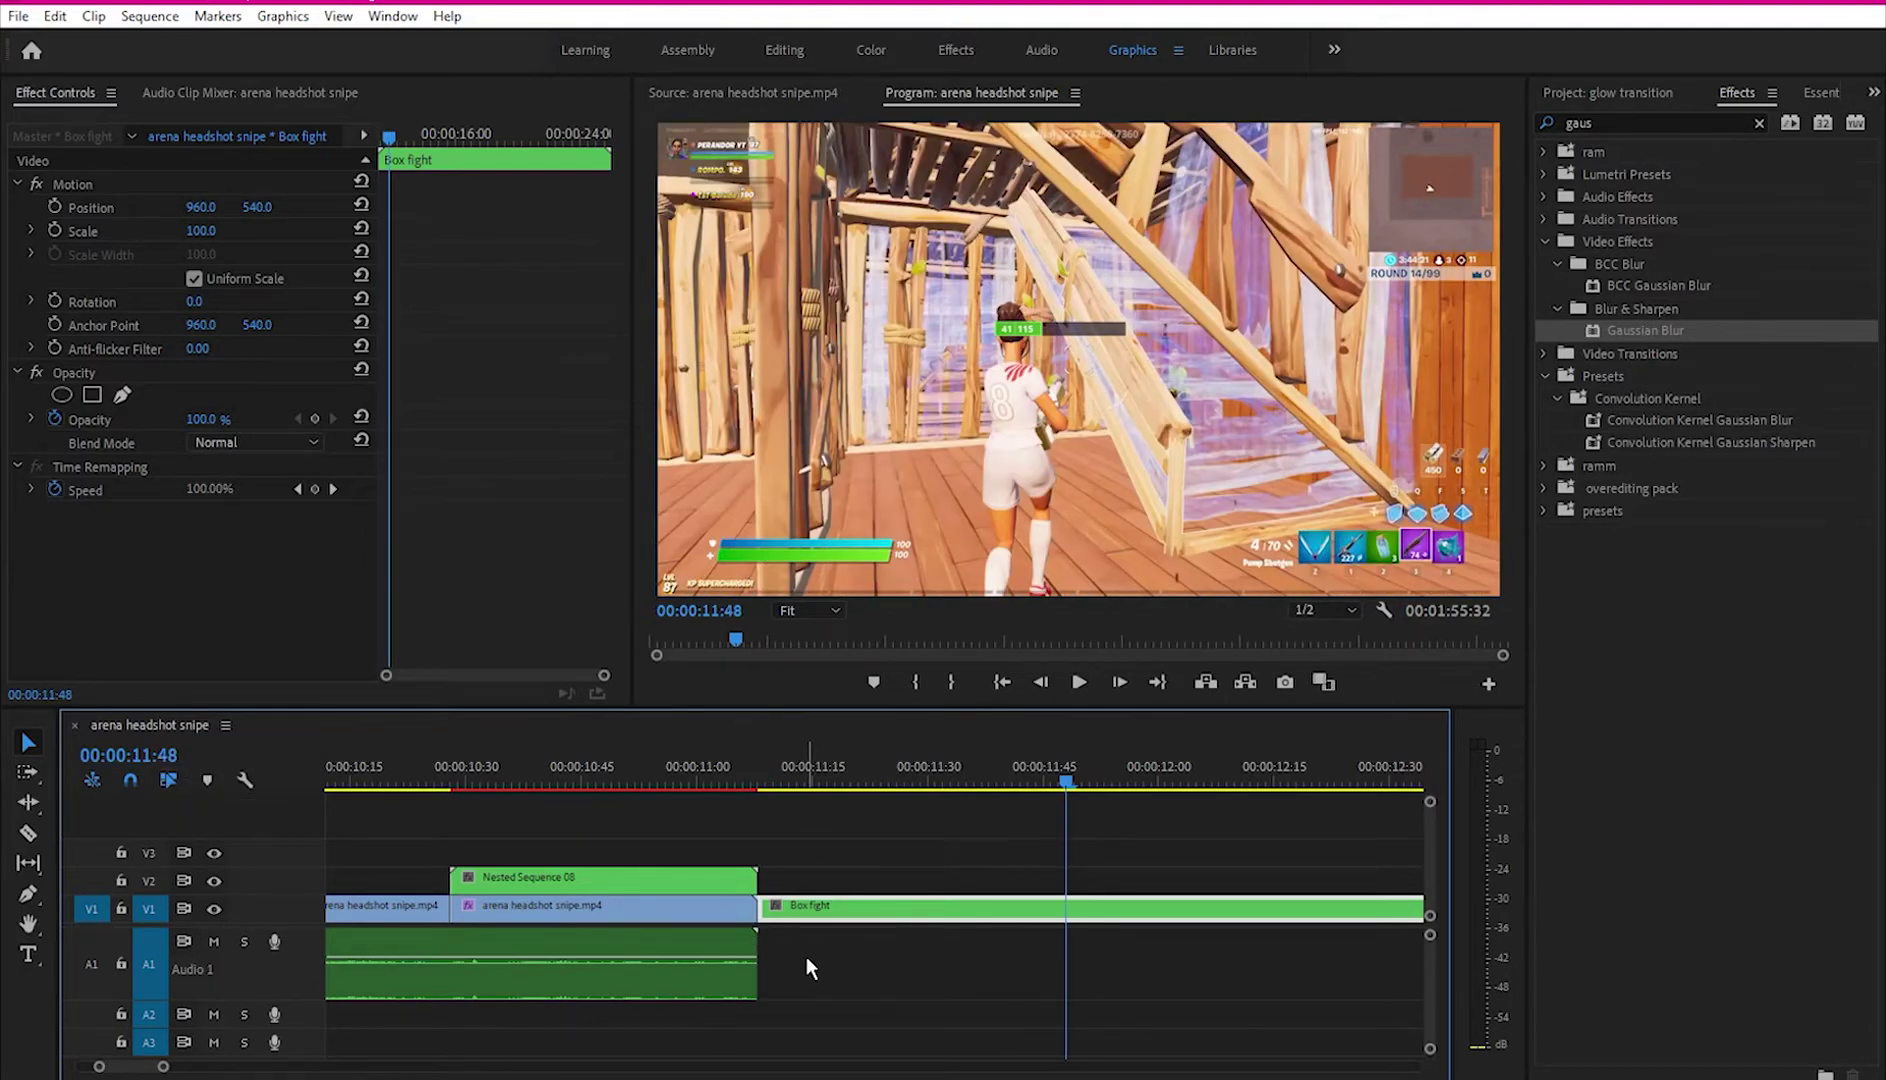
pyautogui.hotkey('ctrl', 'k')
pyautogui.click(862, 909)
pyautogui.press('Delete')
pyautogui.click(864, 915)
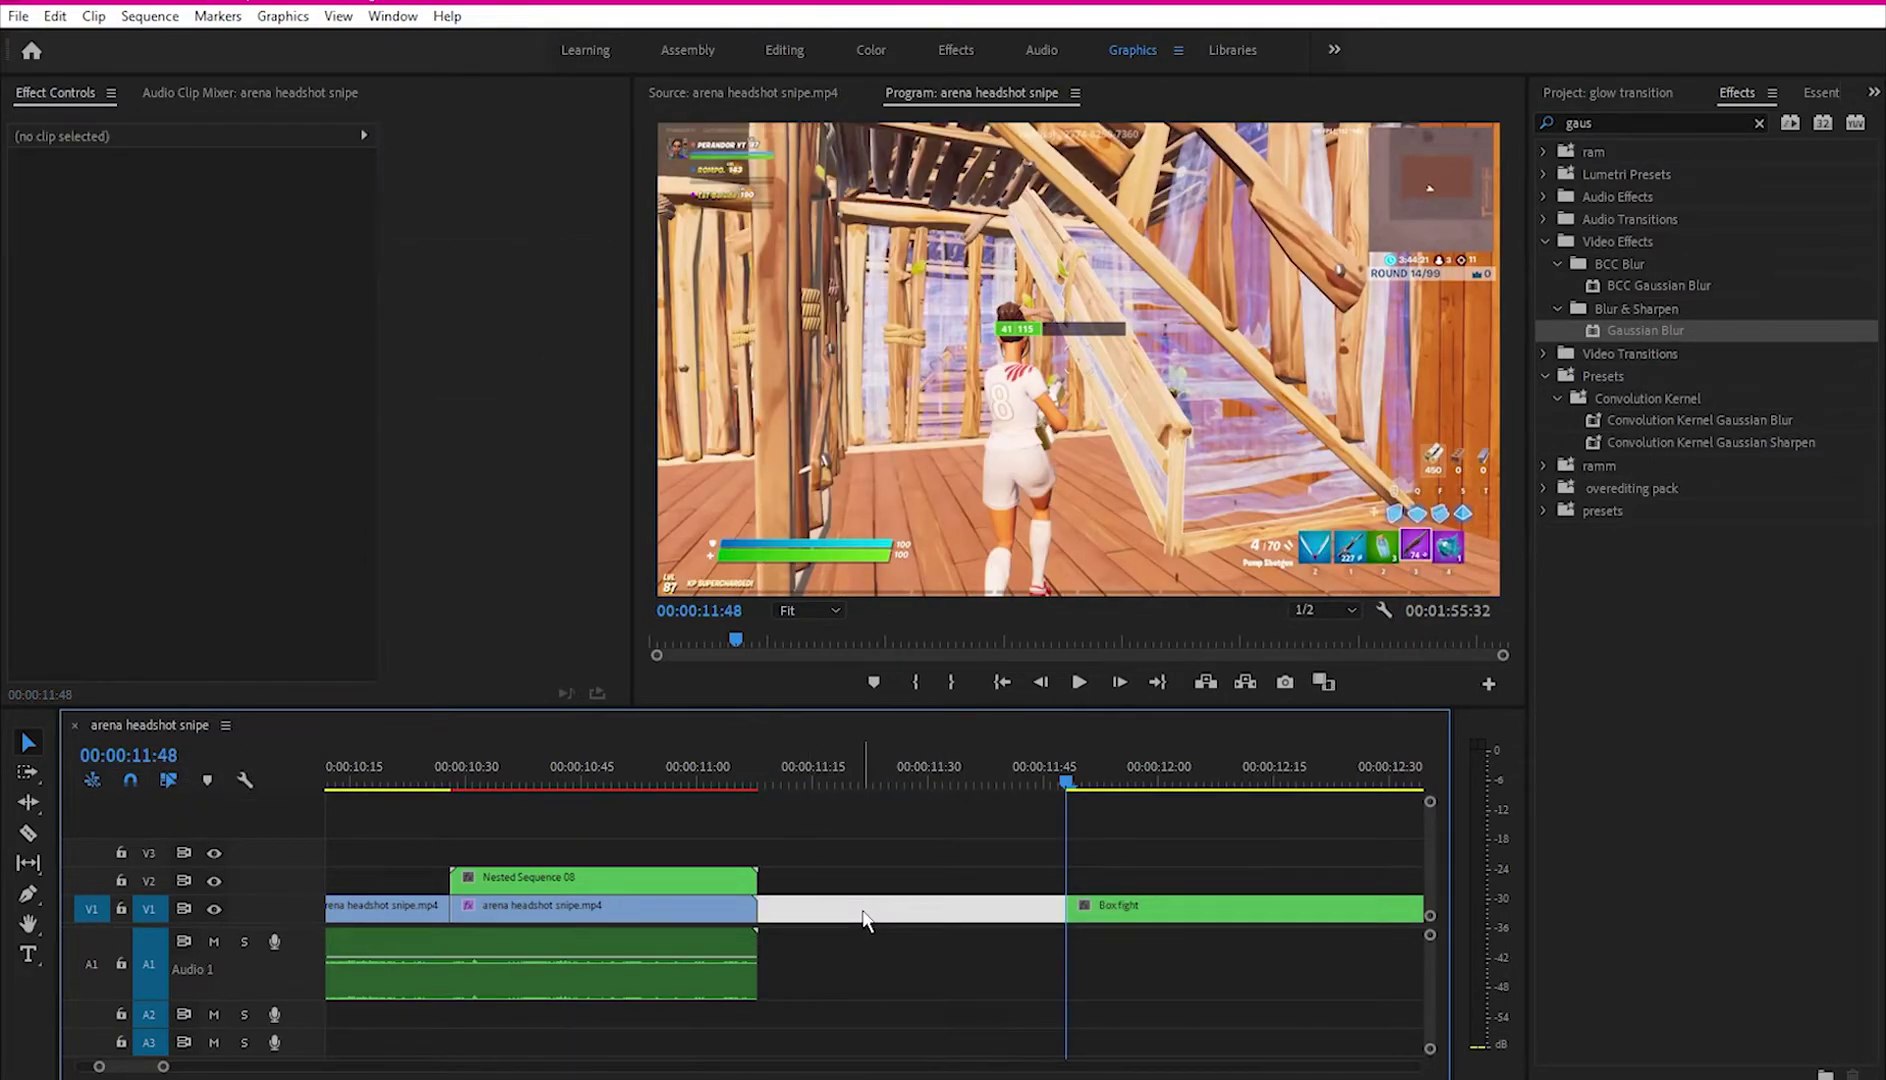
pyautogui.press('Delete')
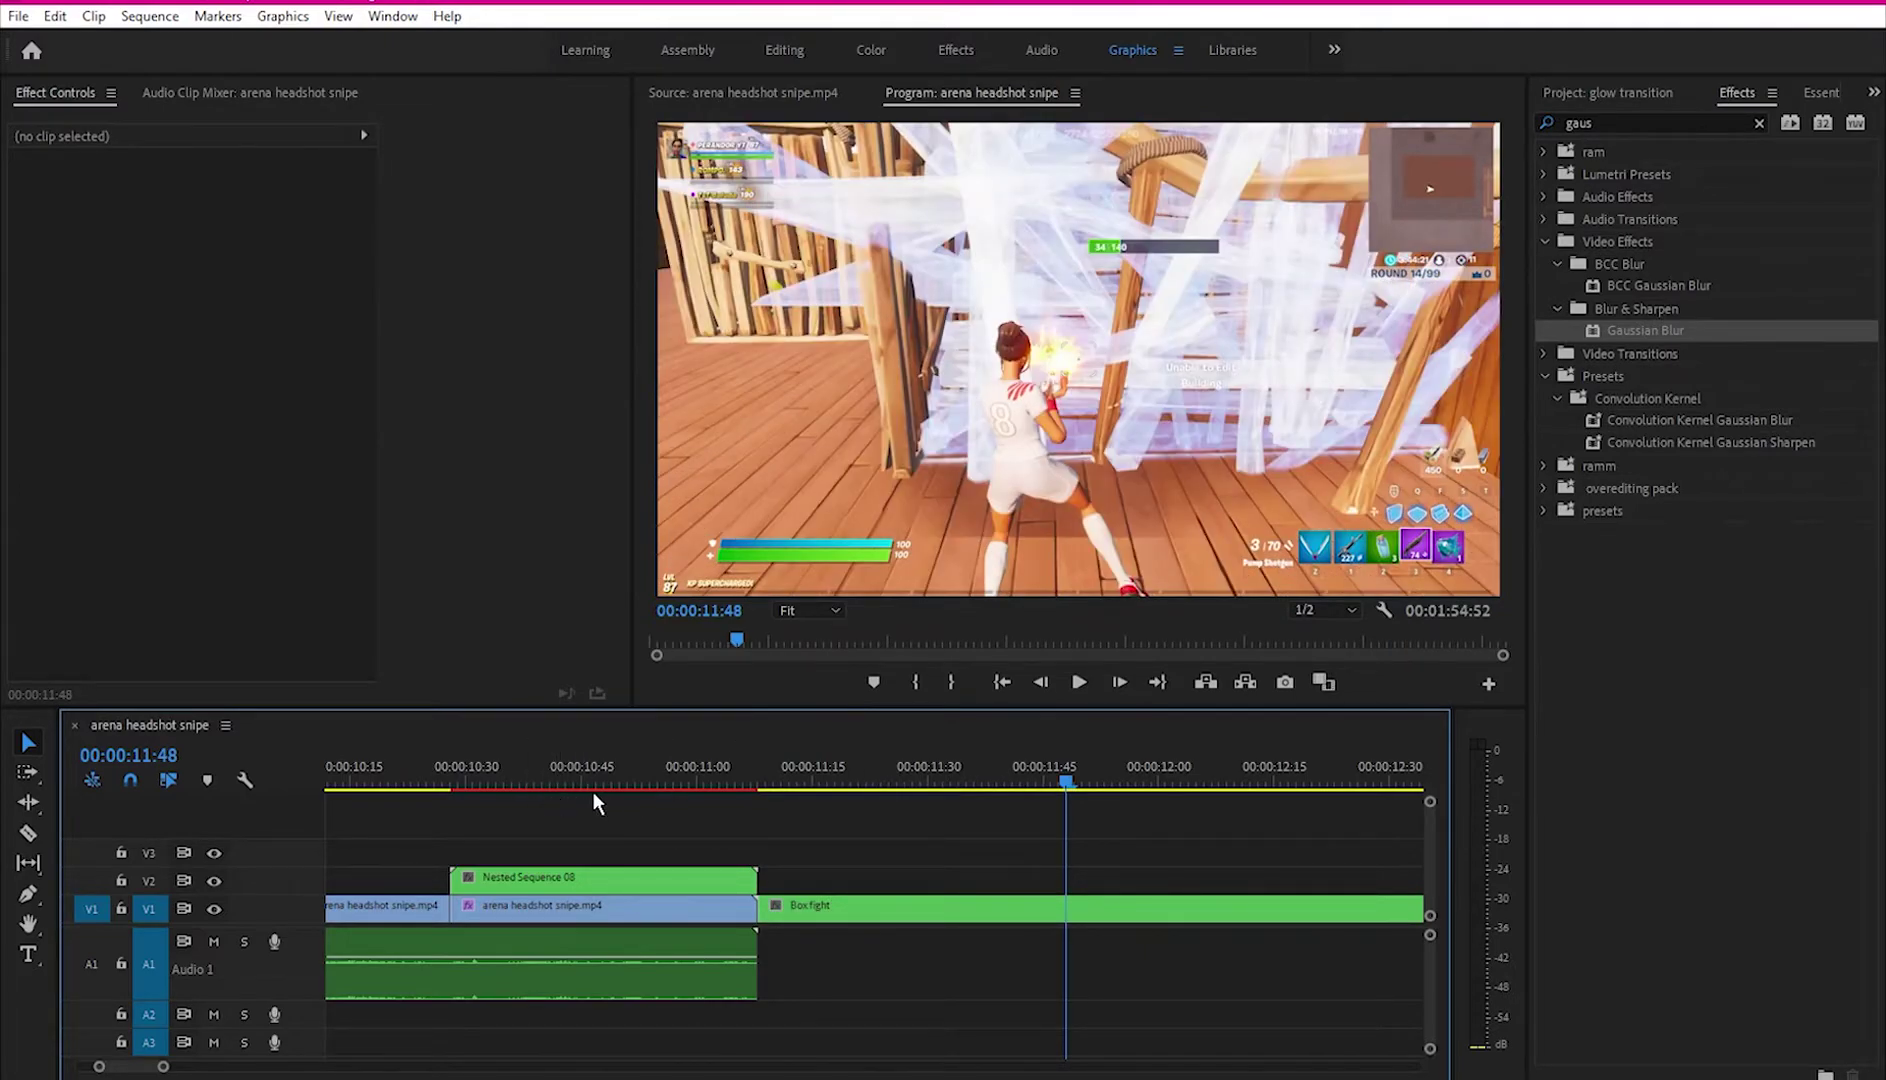
# Step: Move Box fight to V2 after Nested Sequence 08 and add a short 8-frame Cross Dissolve
pyautogui.click(787, 909)
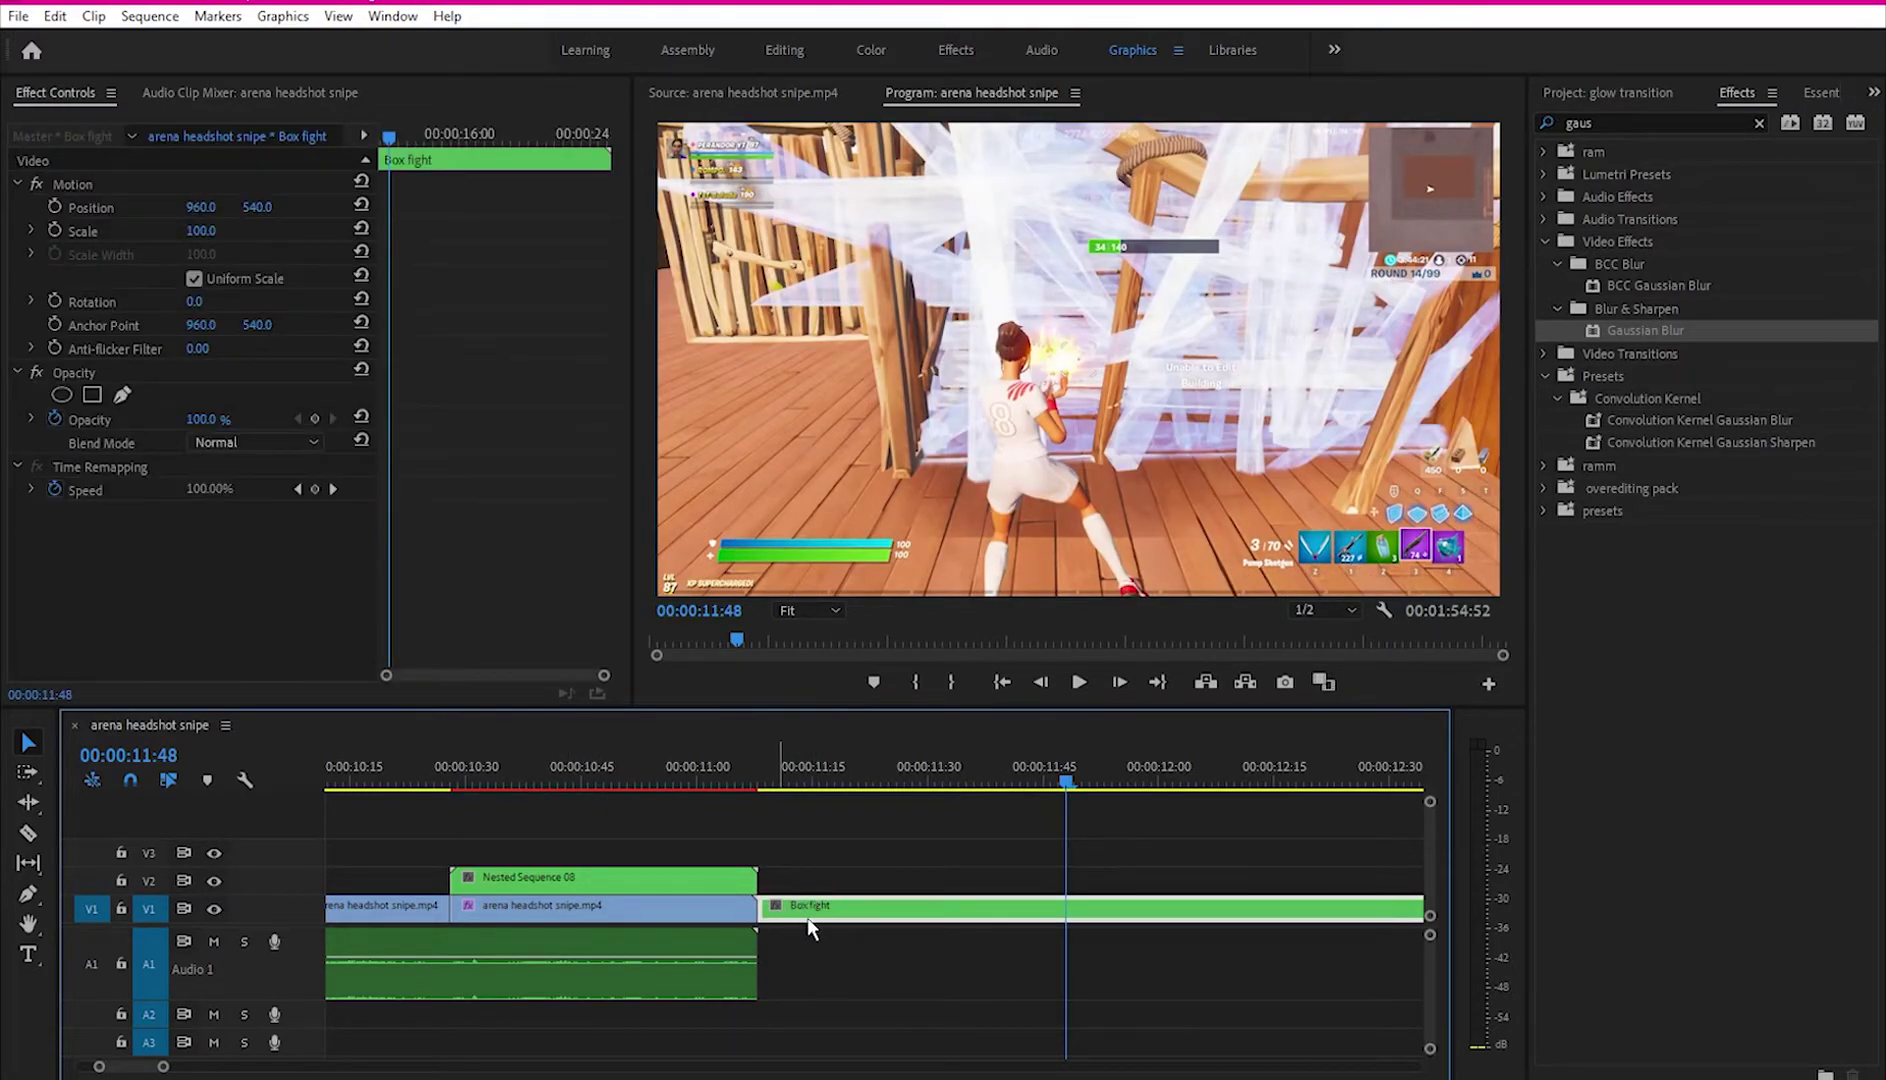
pyautogui.moveTo(825, 909); pyautogui.dragTo(827, 880)
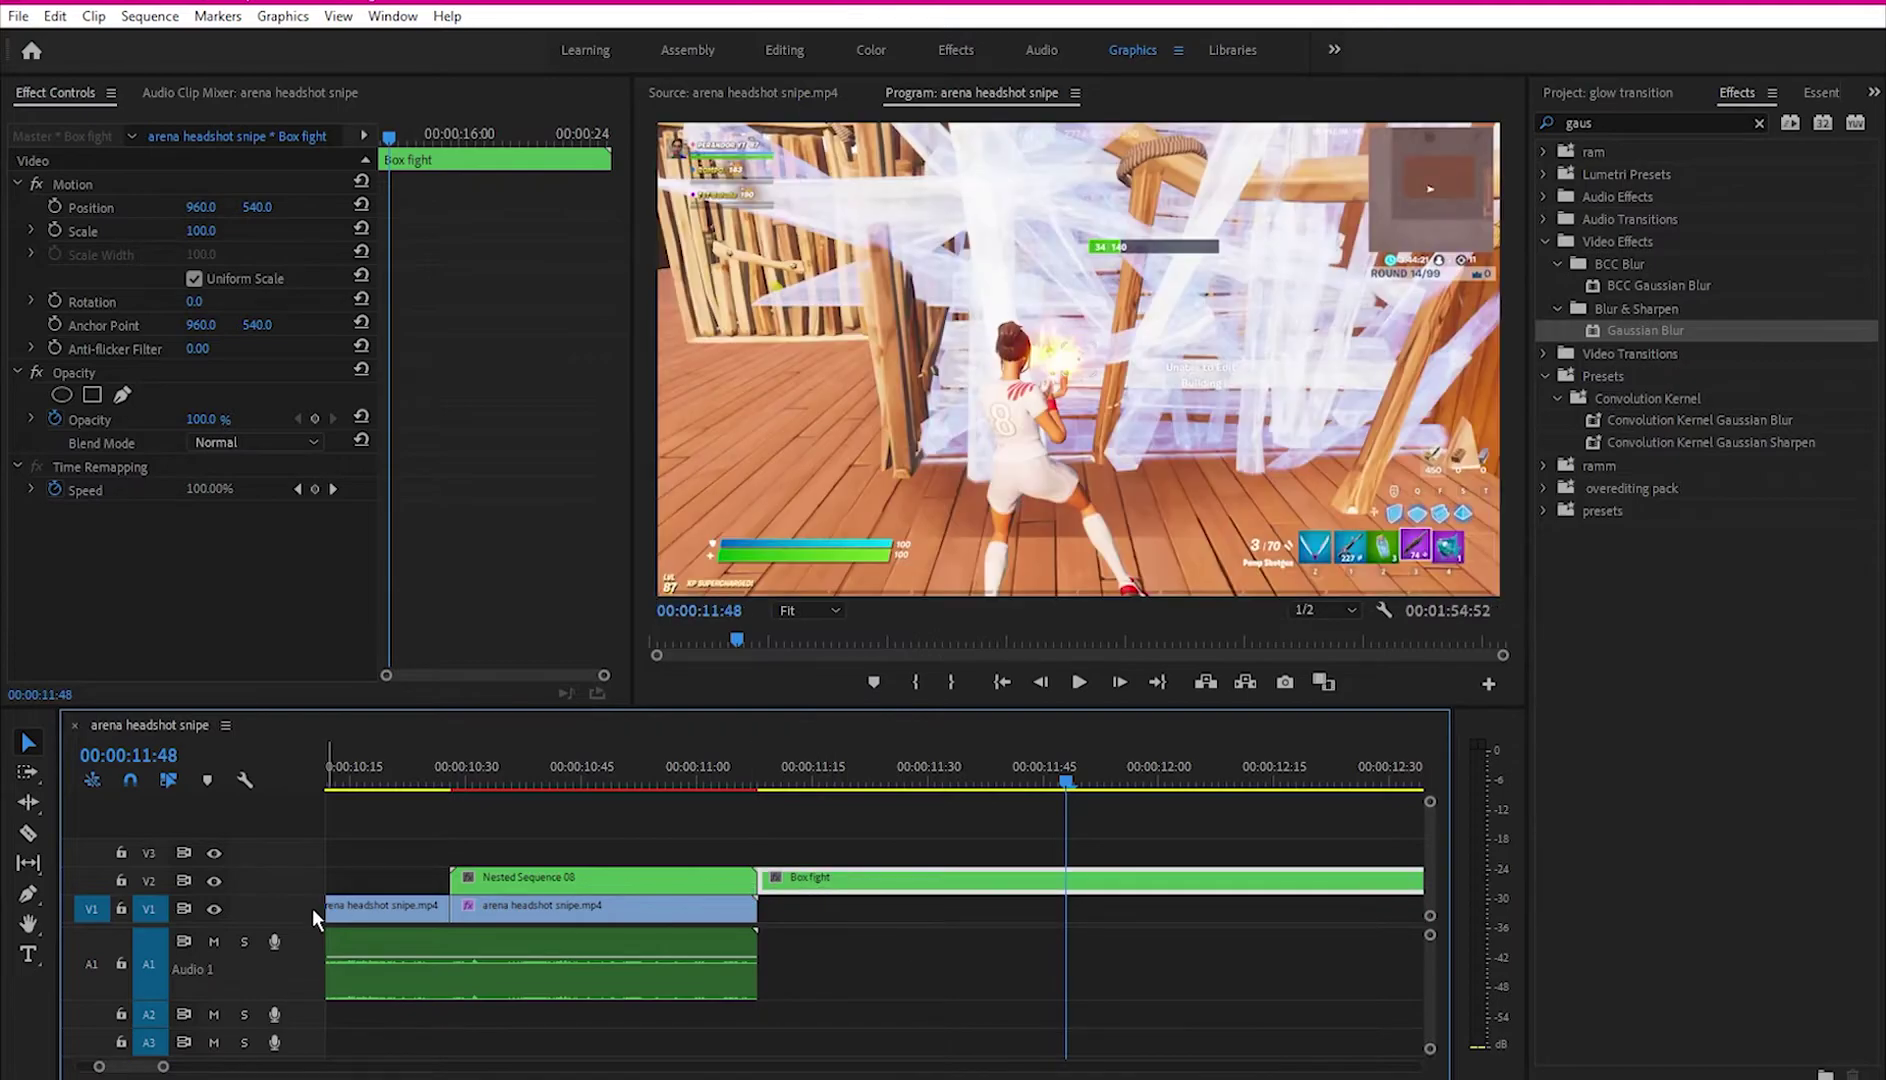
pyautogui.click(666, 772)
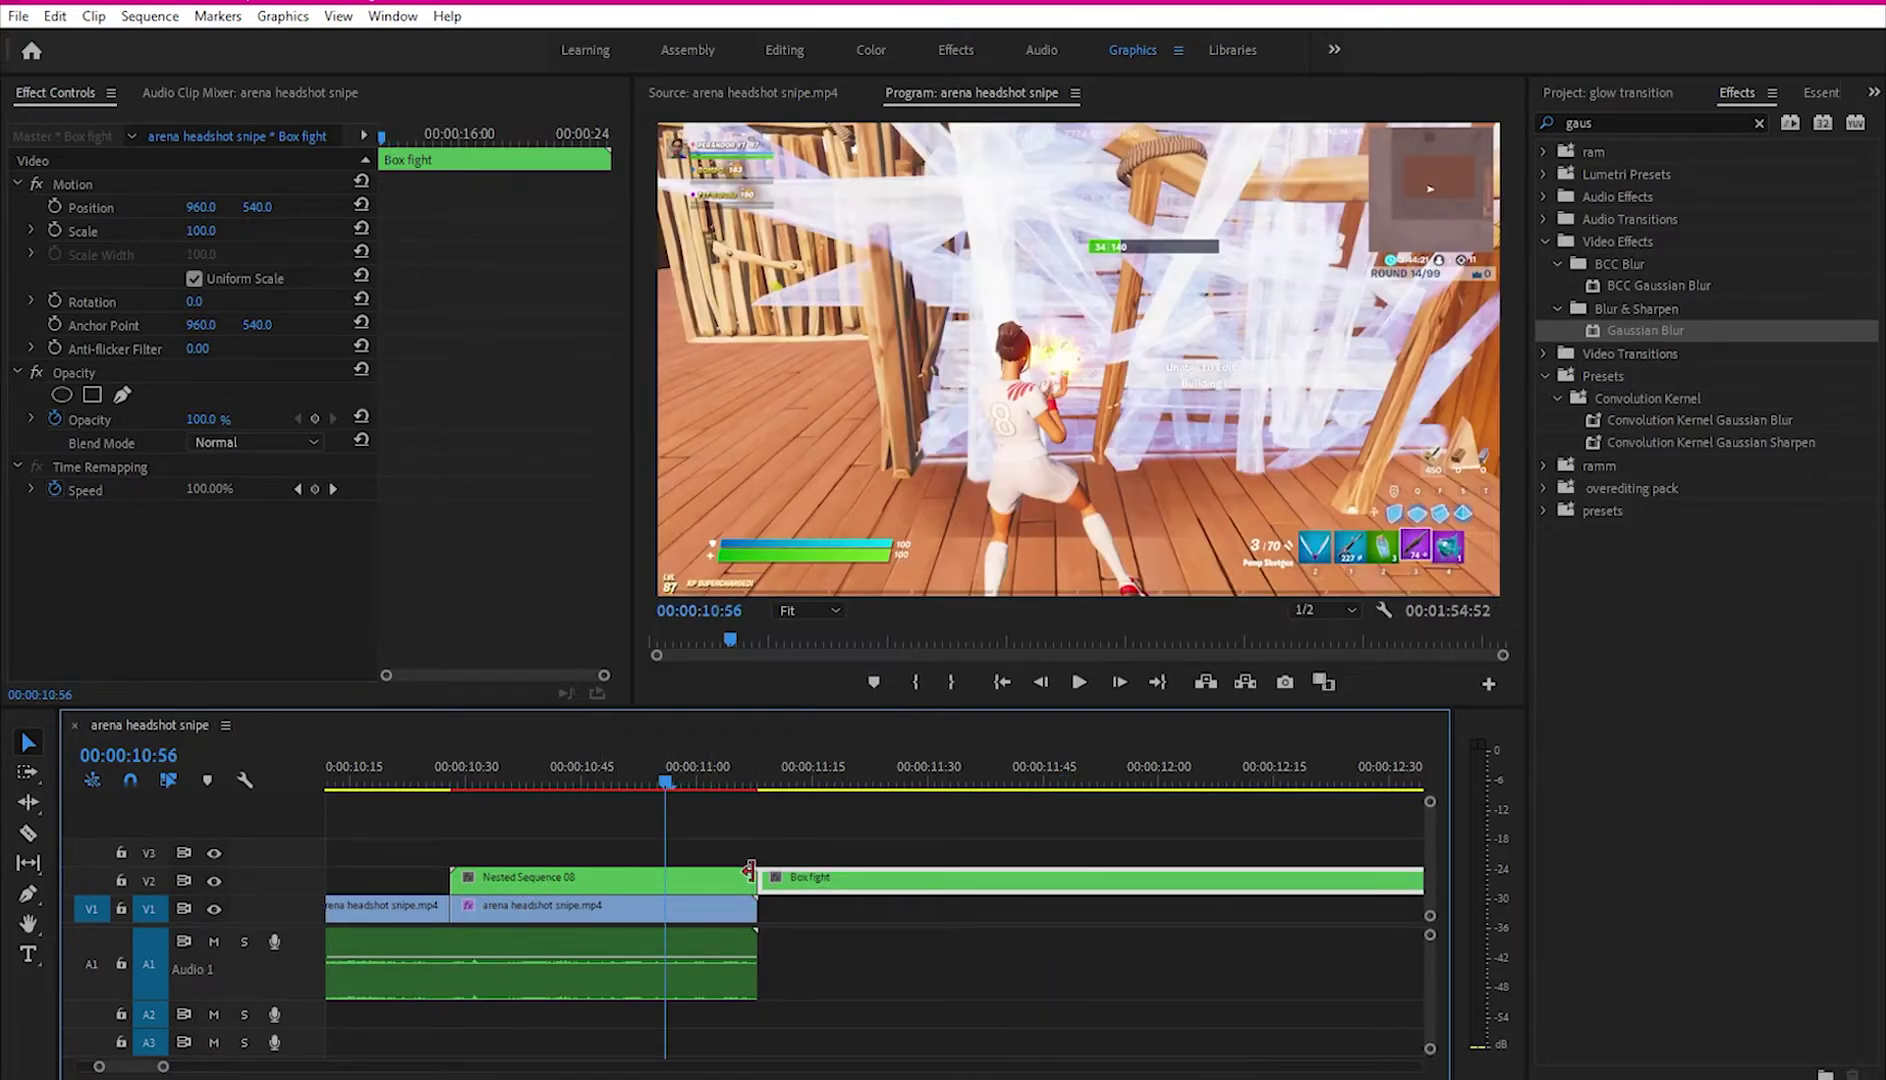
pyautogui.rightClick(755, 879)
pyautogui.hotkey('ctrl', 'd')
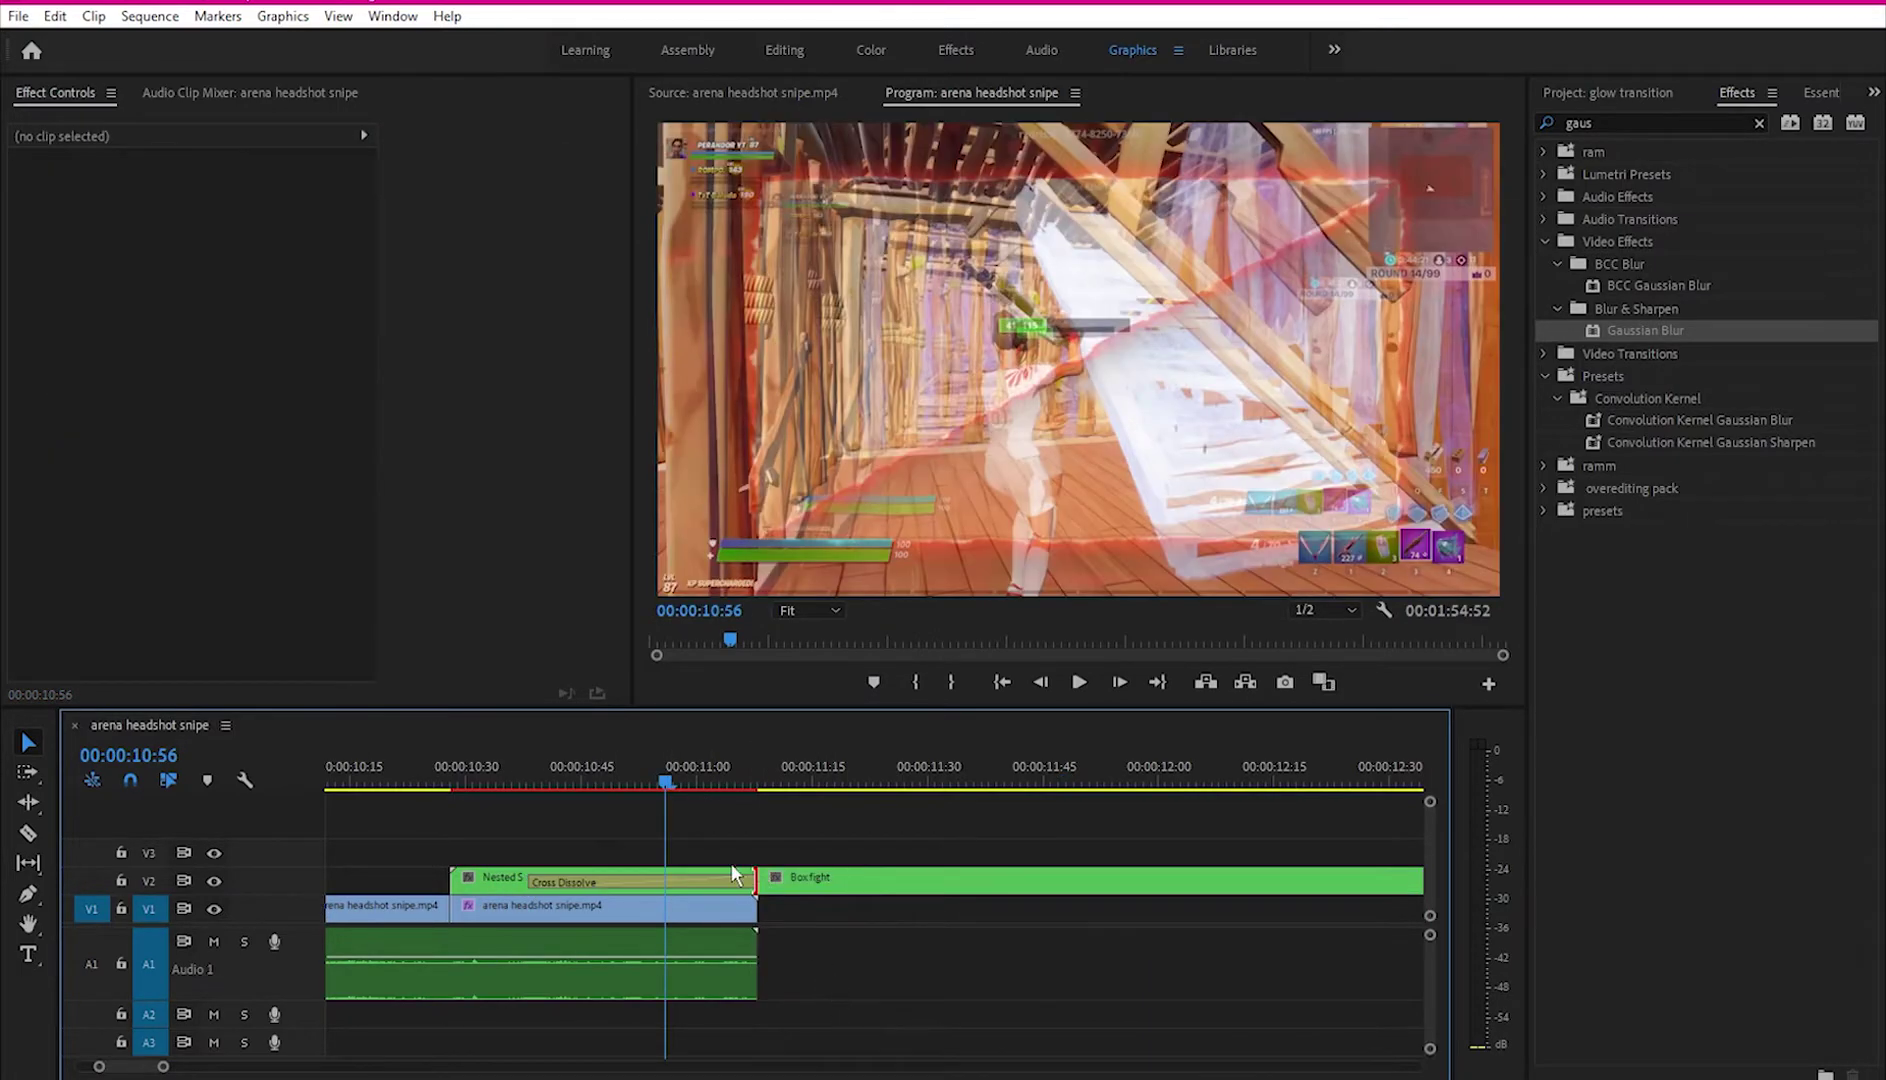
pyautogui.moveTo(532, 882); pyautogui.dragTo(697, 882)
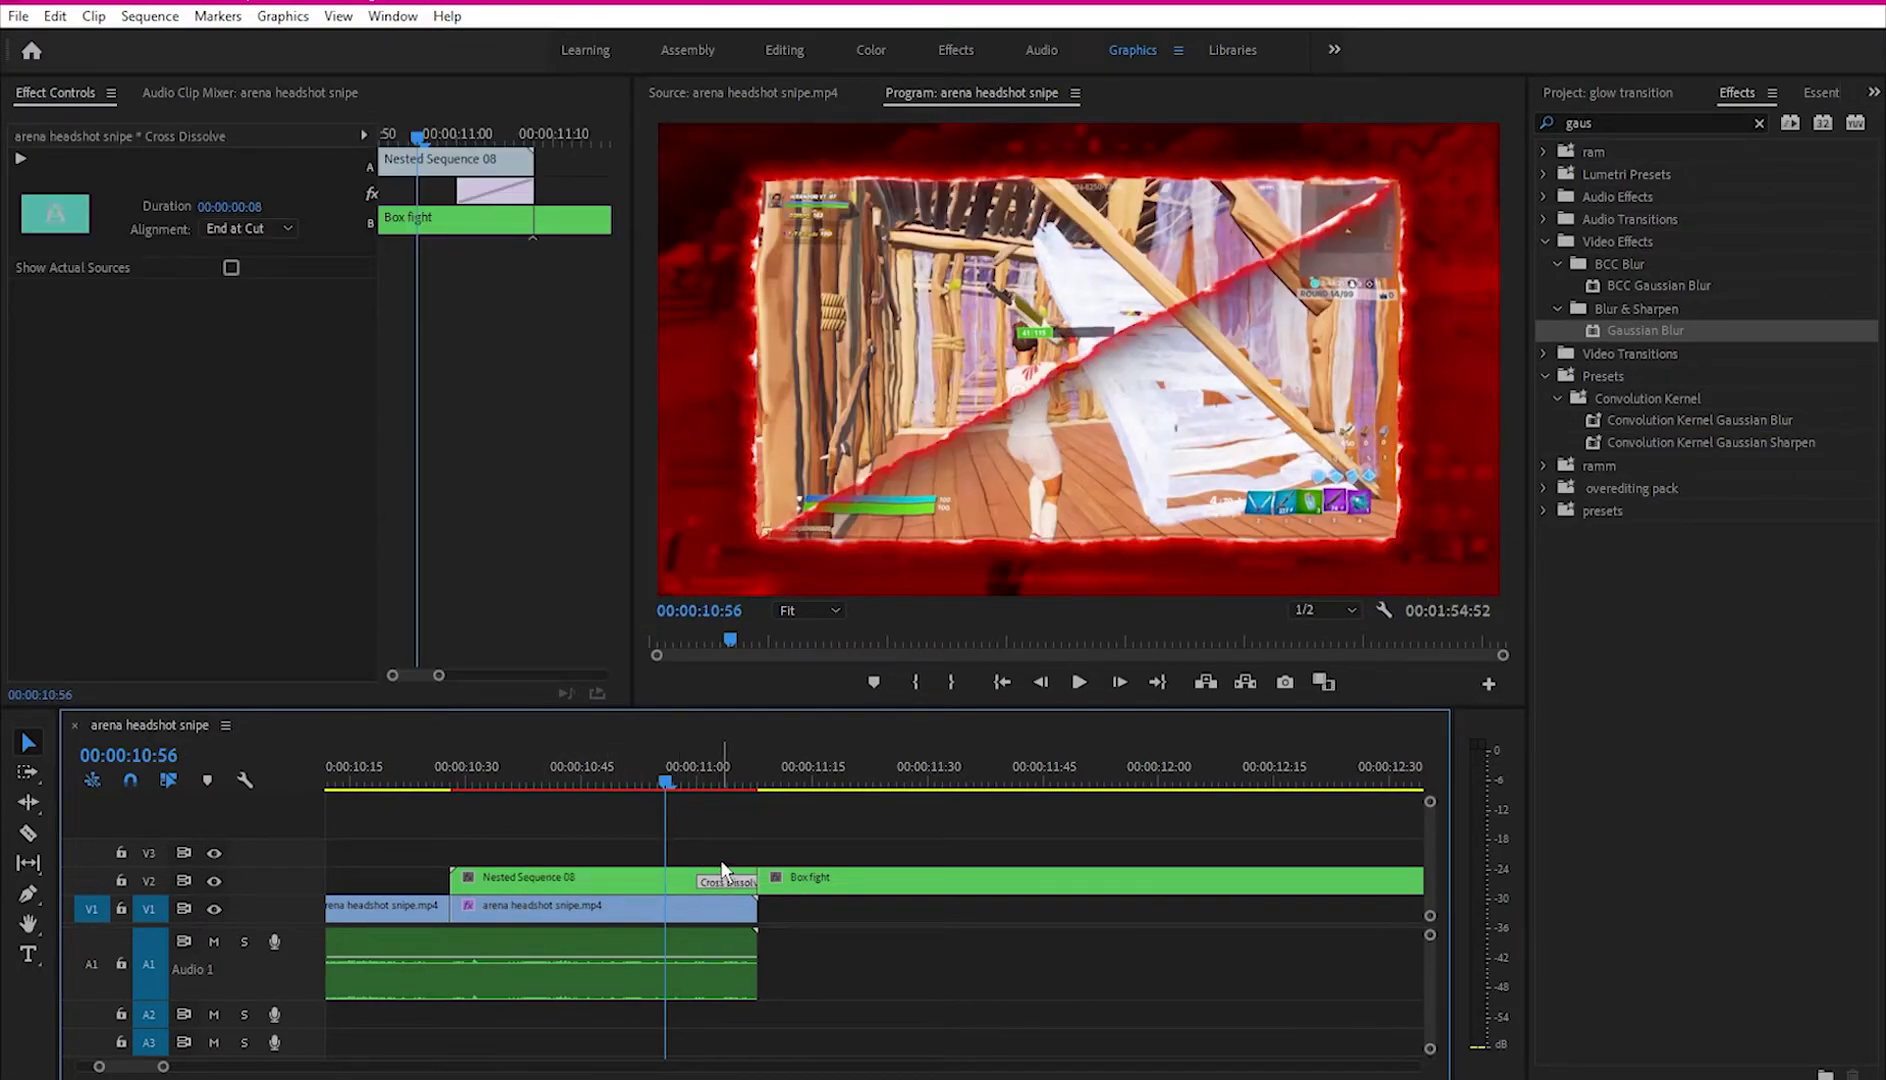
# Step: Play the red glow transition from just before the cut, then scrub the sequence start
pyautogui.click(726, 838)
pyautogui.moveTo(670, 778); pyautogui.dragTo(427, 782)
pyautogui.press('space')
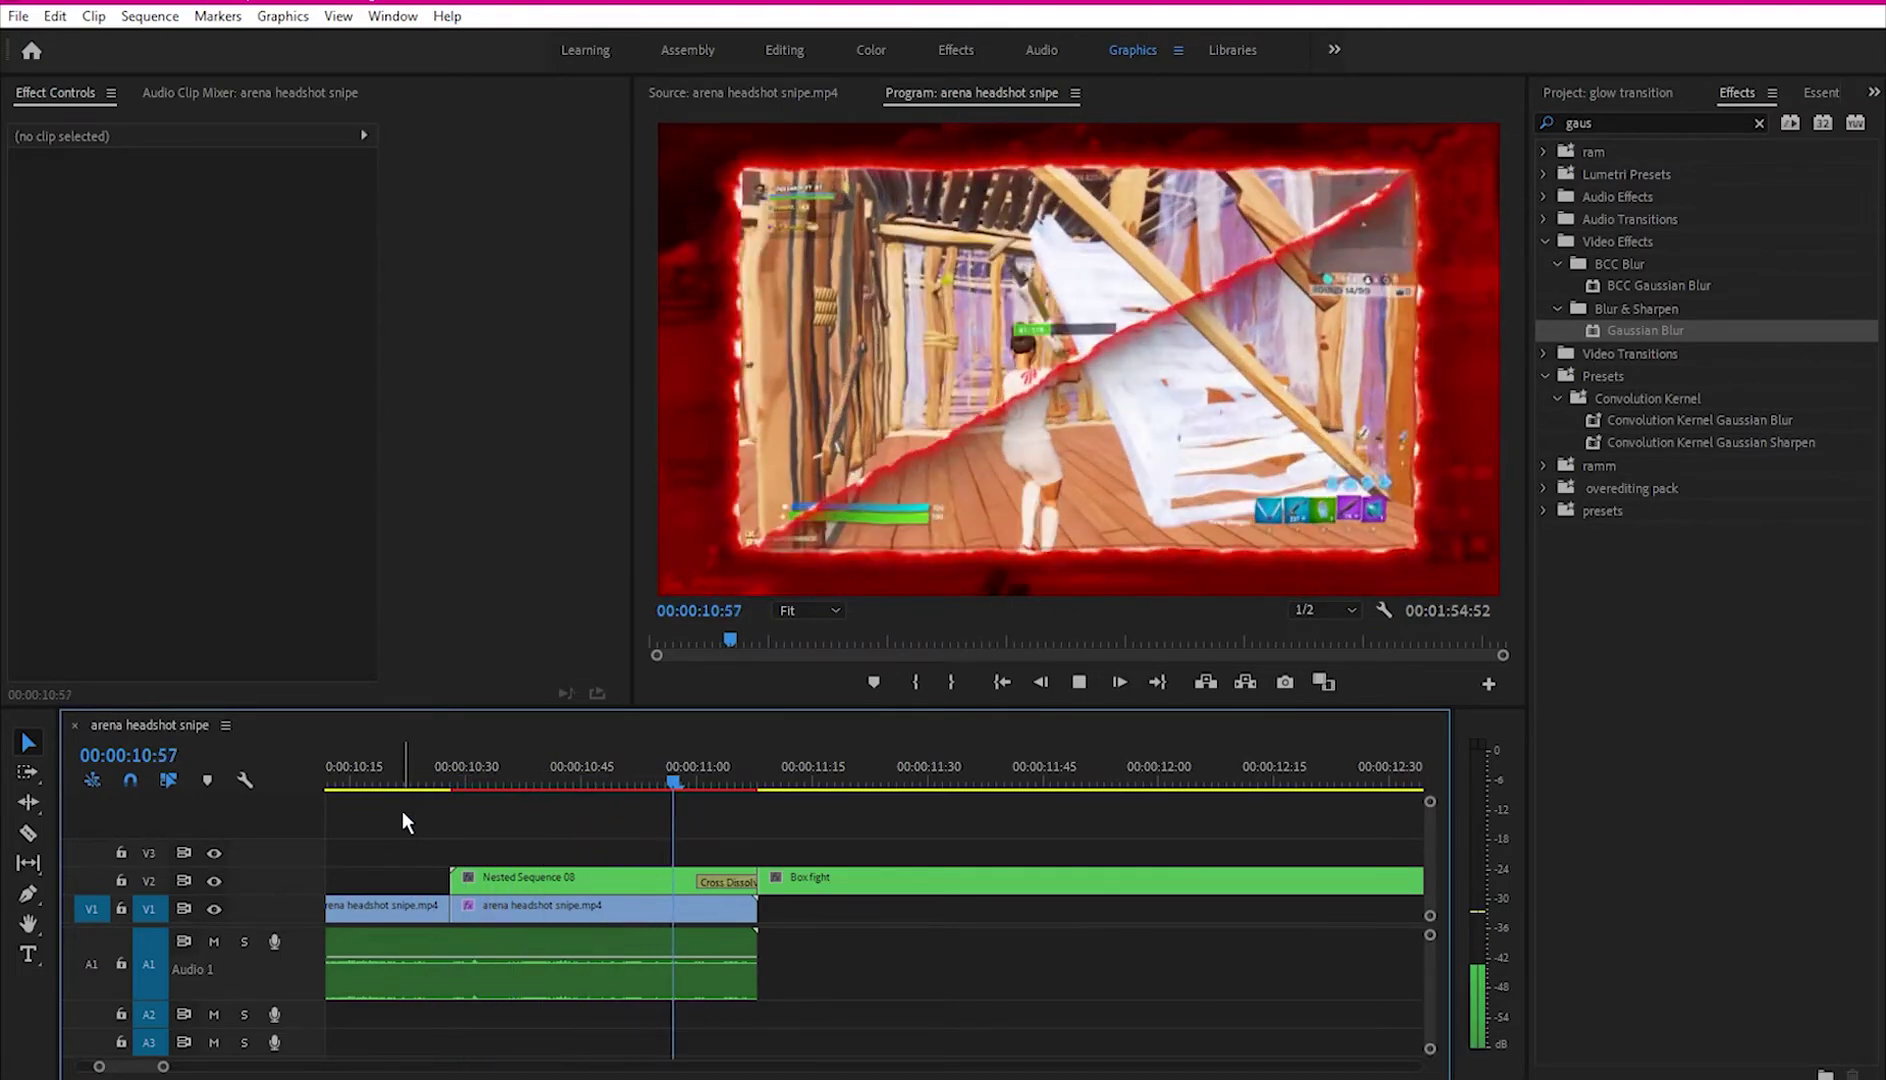
pyautogui.press('space')
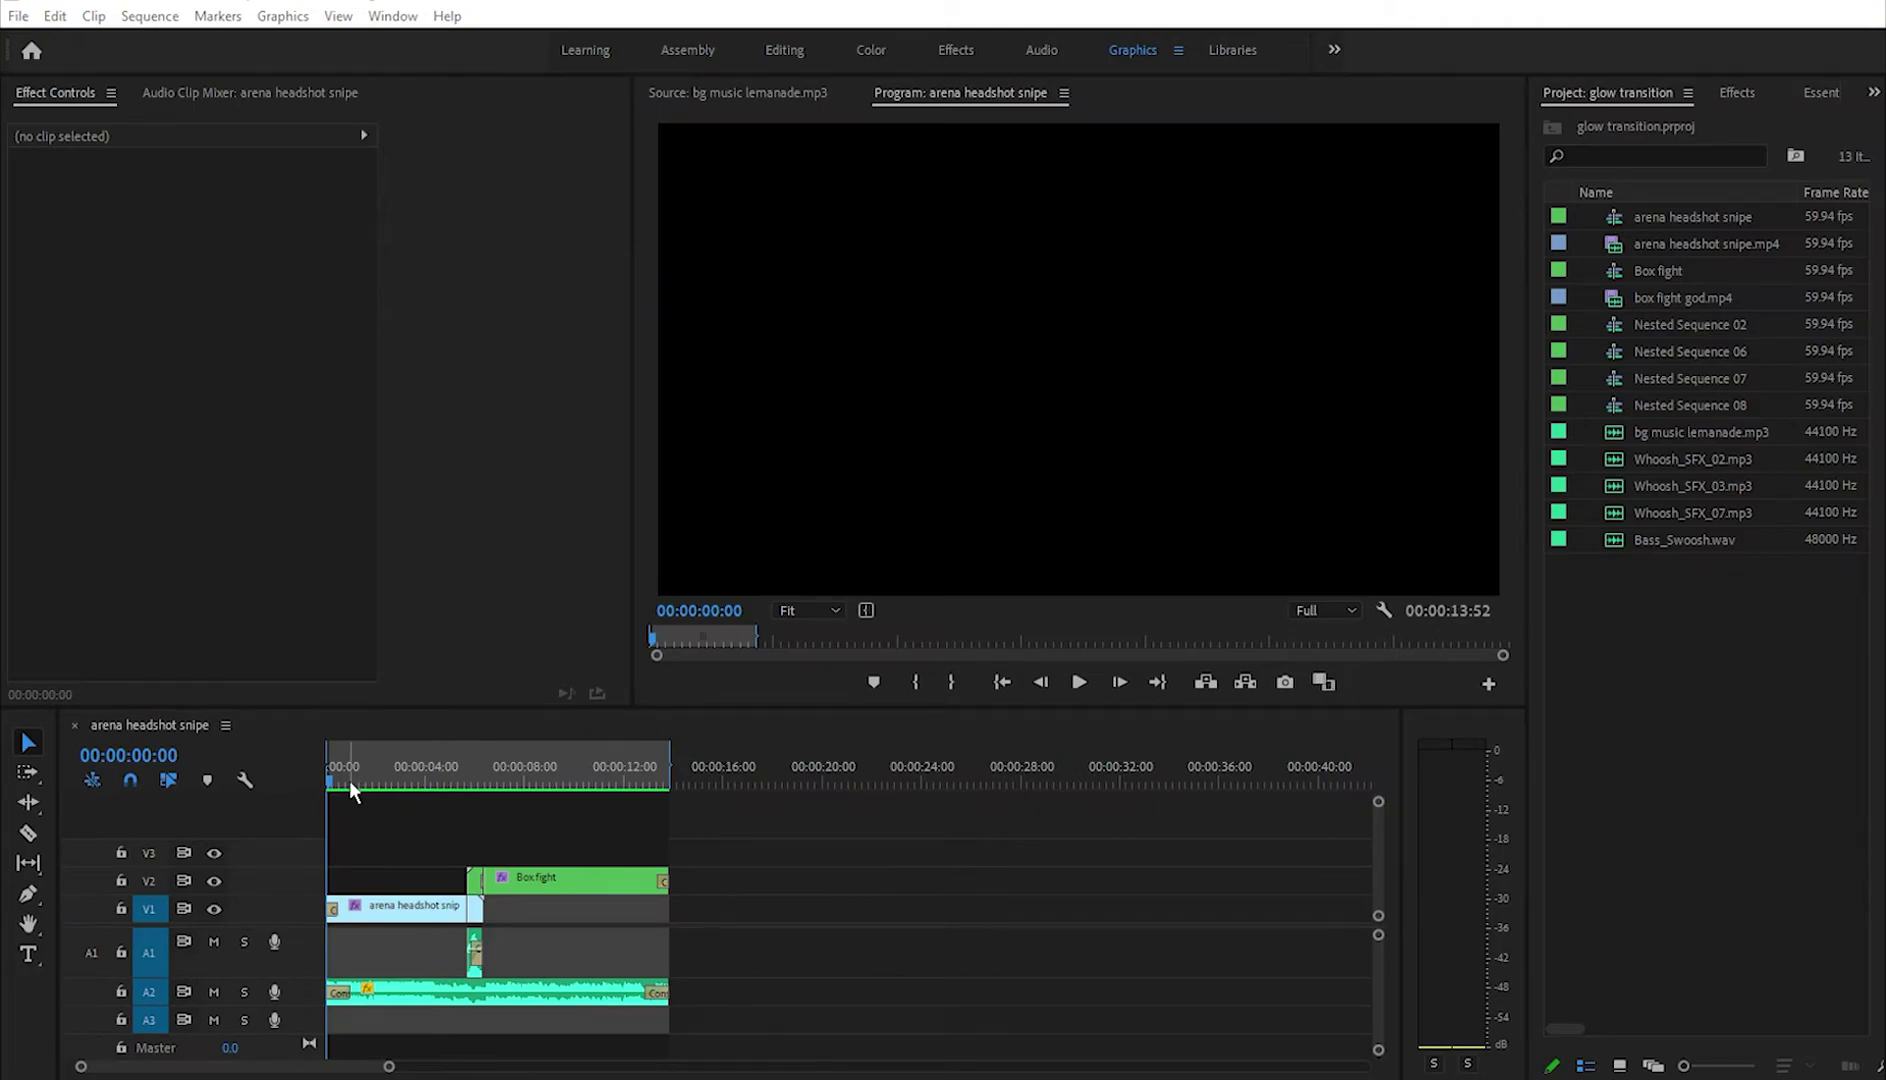
pyautogui.moveTo(349, 779); pyautogui.dragTo(476, 781)
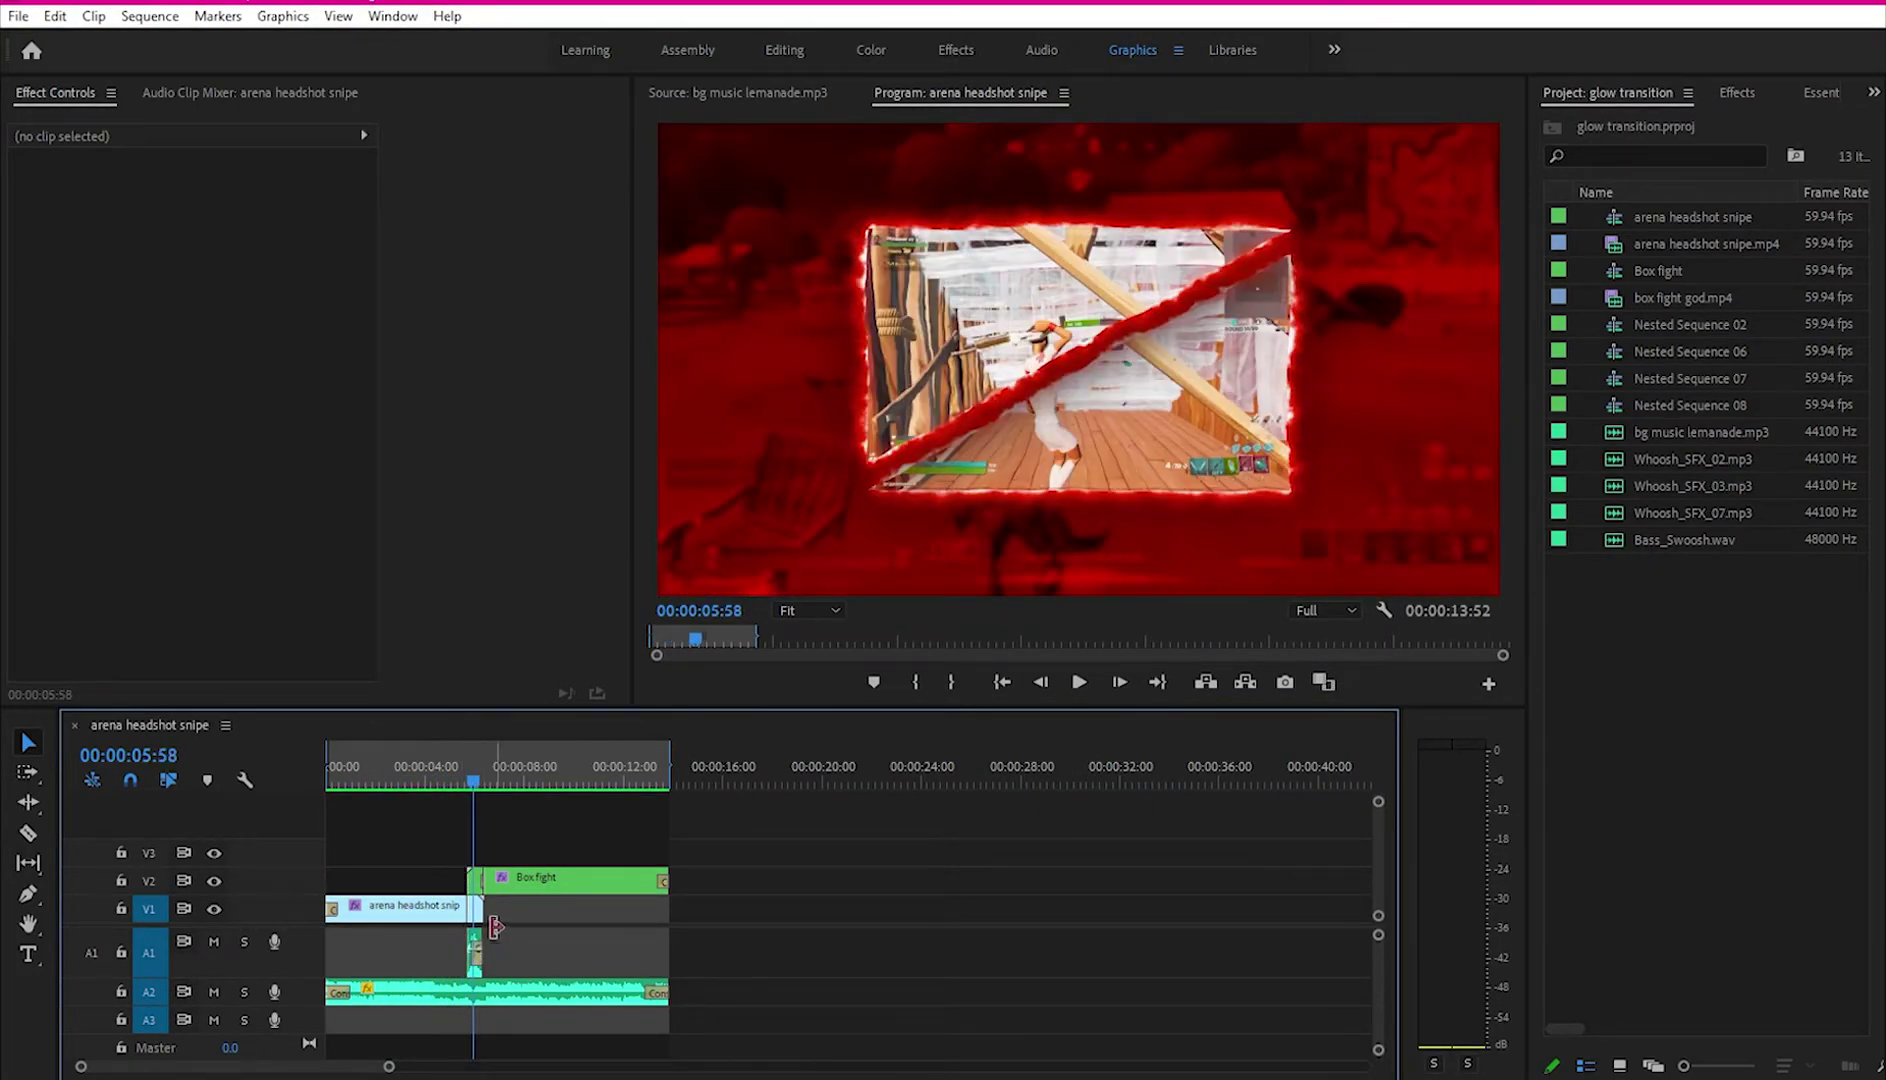
# Step: Select the bg music lemanade.mp3 clip, scrub the sequence from the start, and open the Sequence menu
pyautogui.click(534, 996)
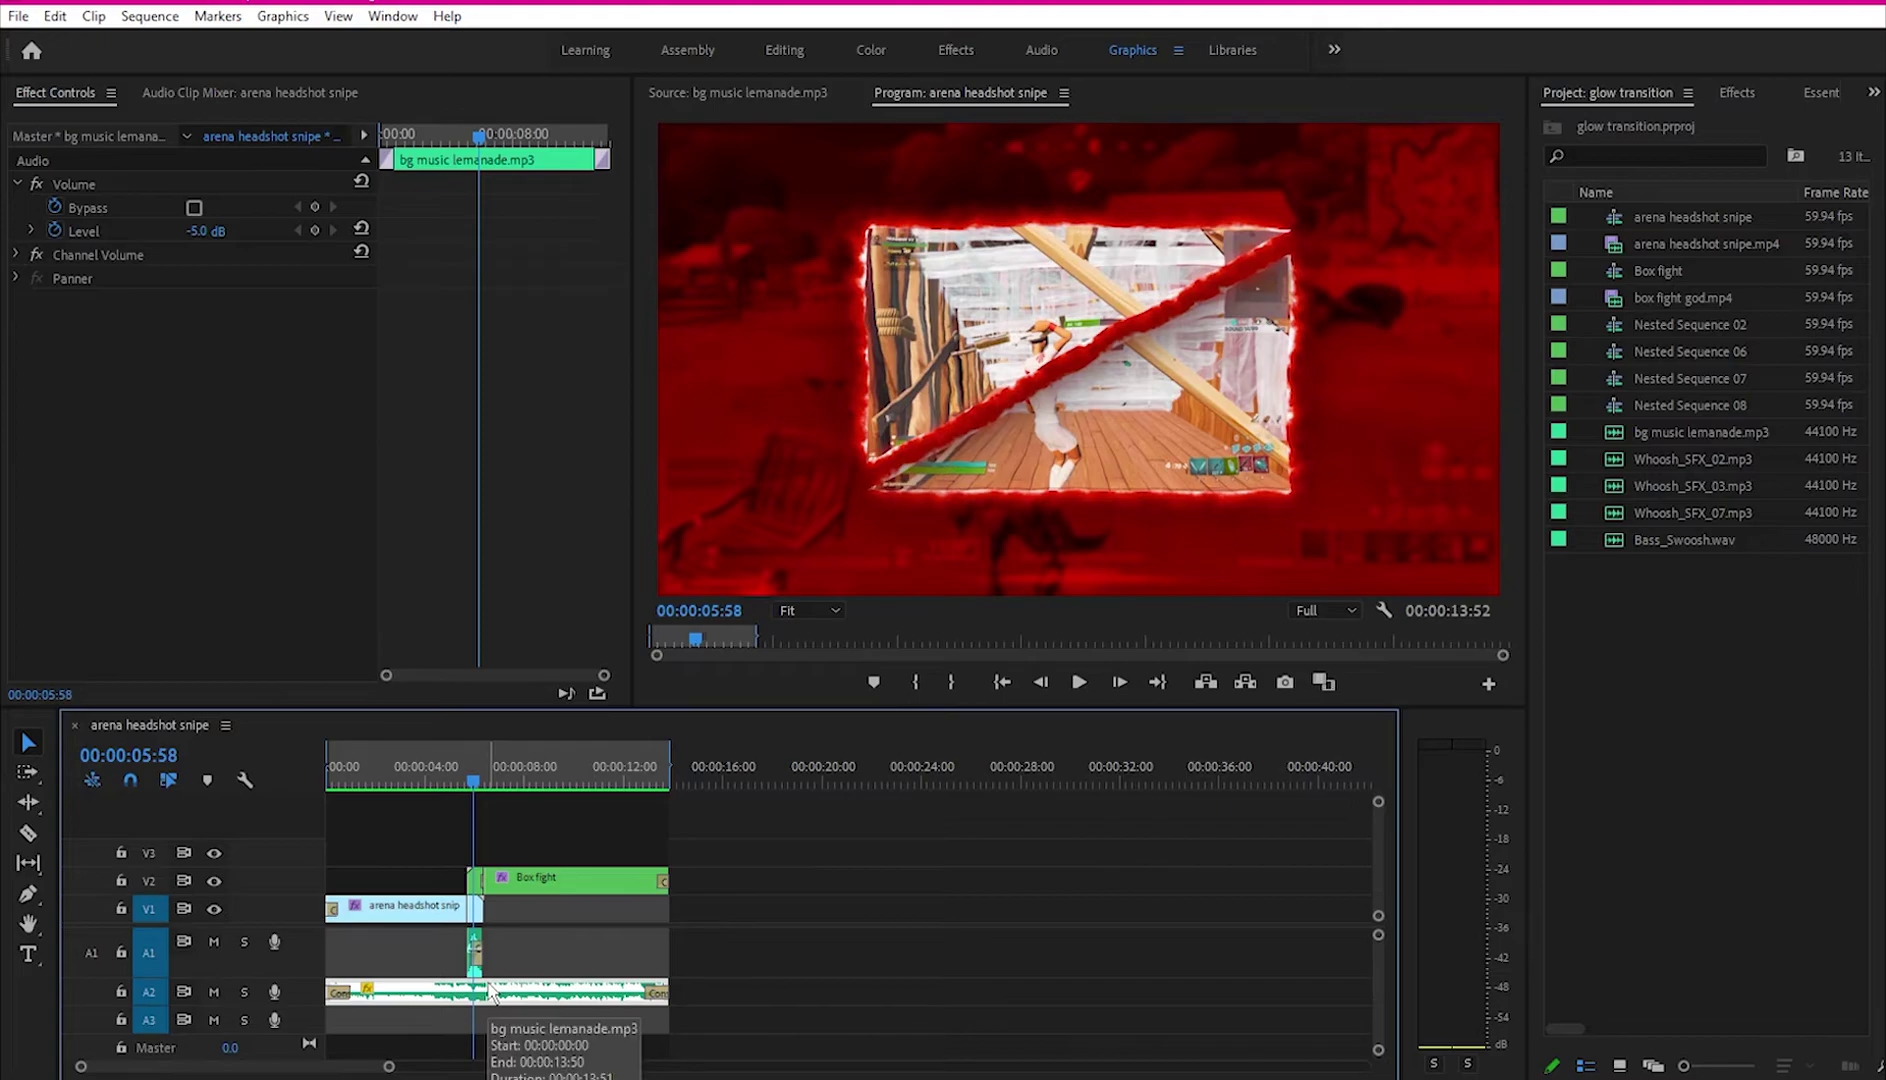
pyautogui.moveTo(432, 774); pyautogui.dragTo(309, 771)
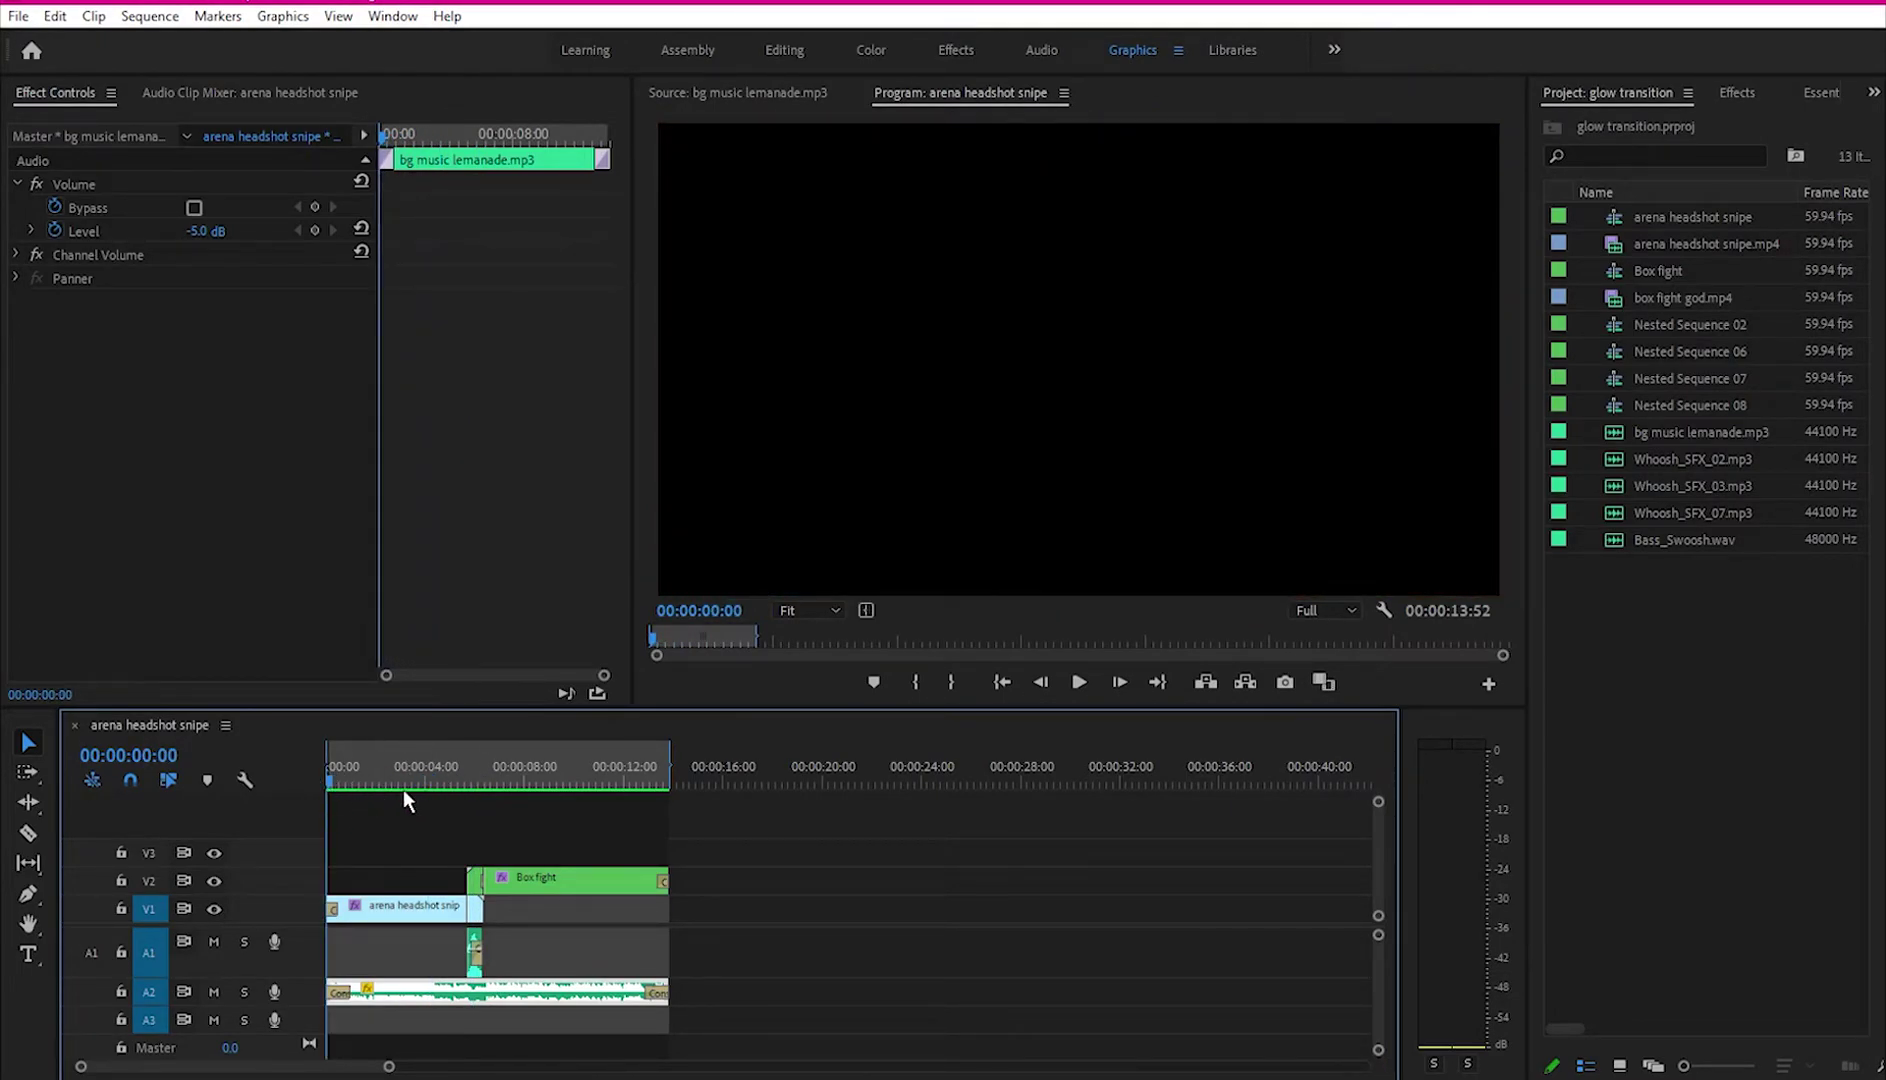
pyautogui.moveTo(423, 781); pyautogui.dragTo(678, 772)
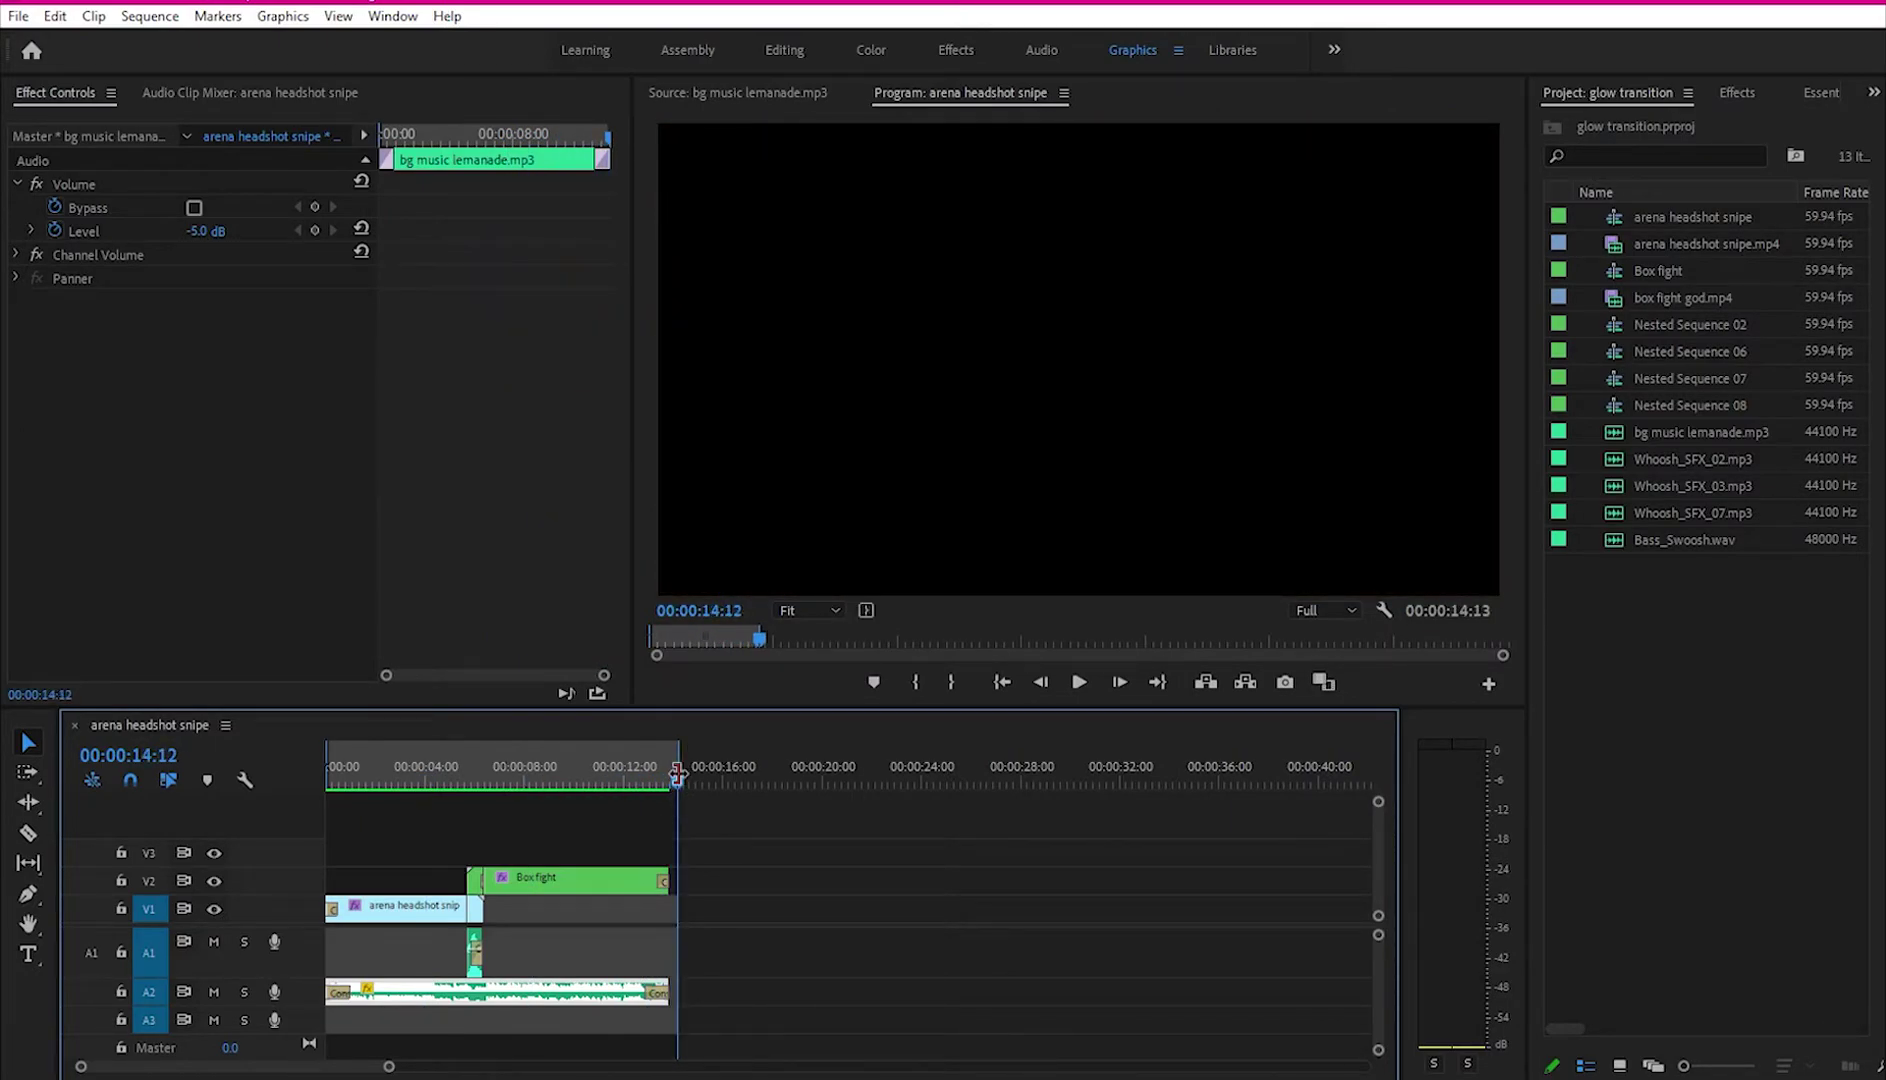
pyautogui.click(150, 16)
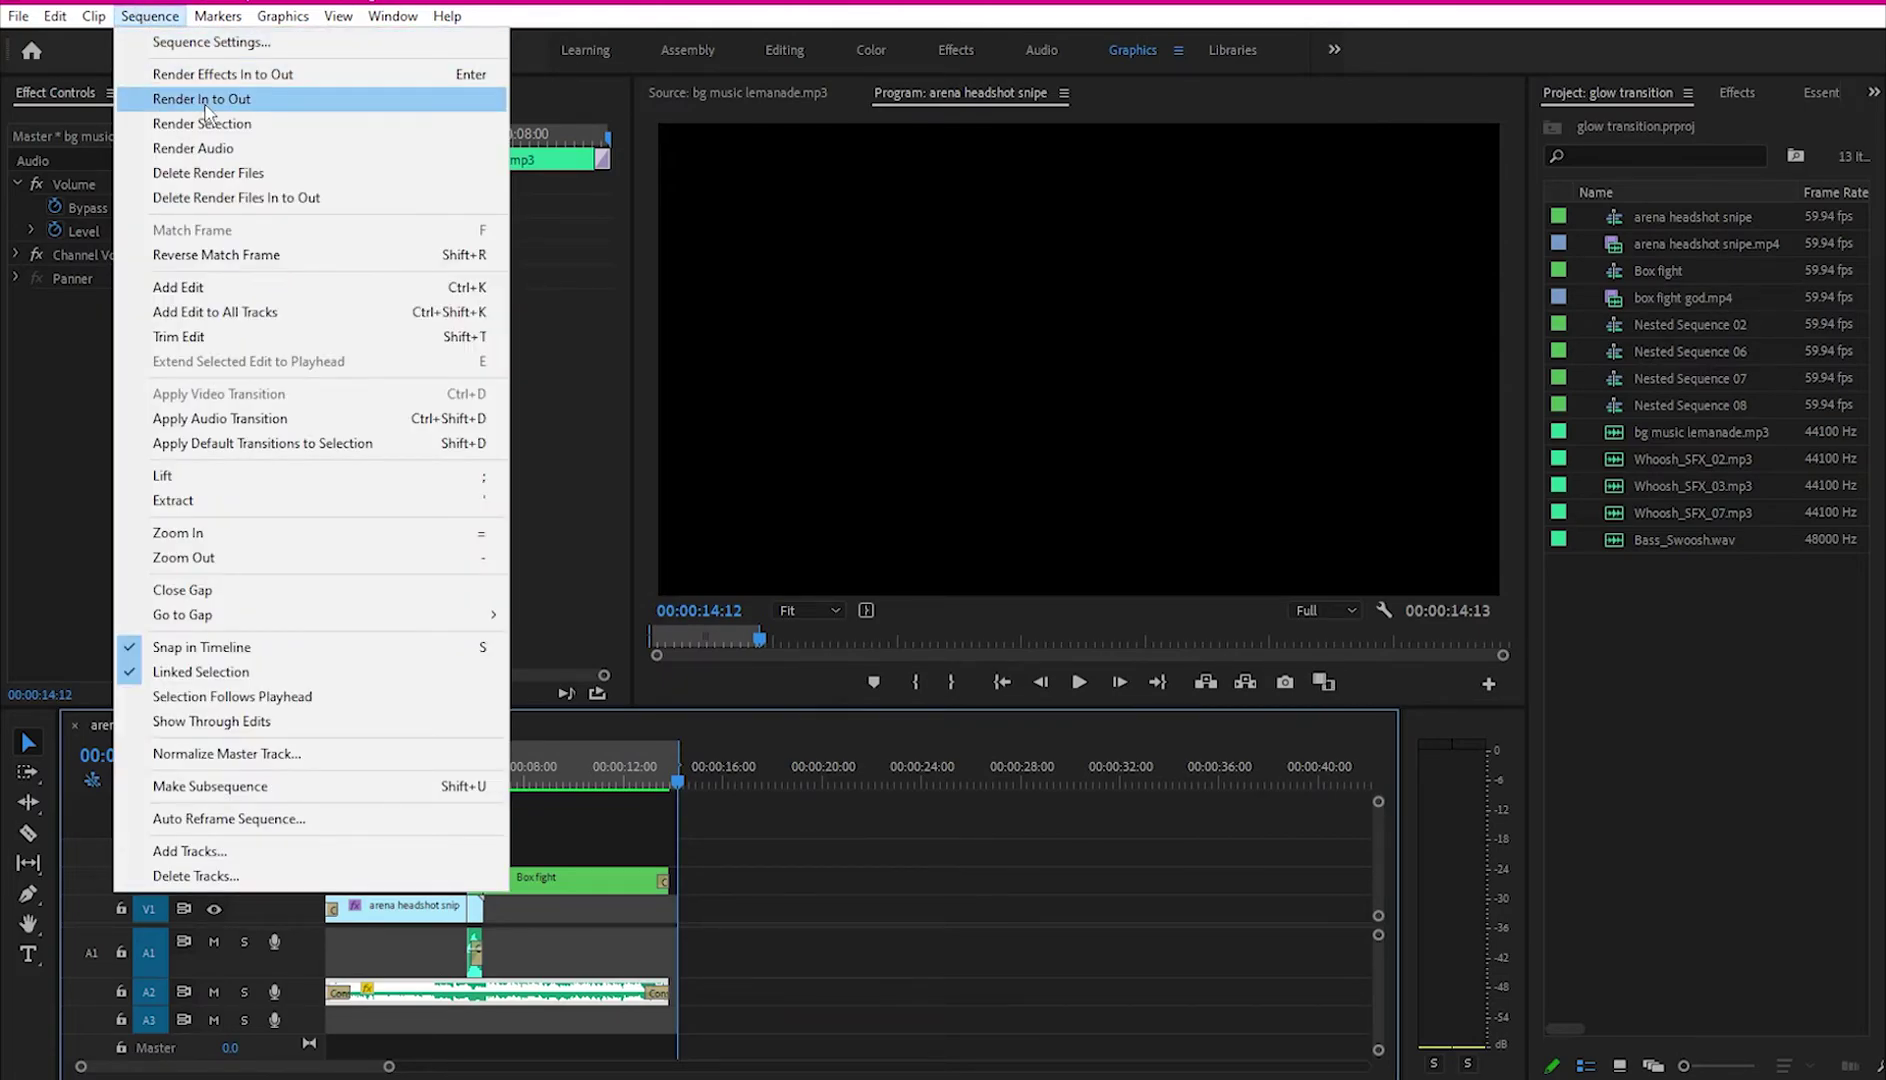
# Step: Render In to Out, play it back in a maximized Program monitor, then scrub back to the glow transition
pyautogui.click(726, 835)
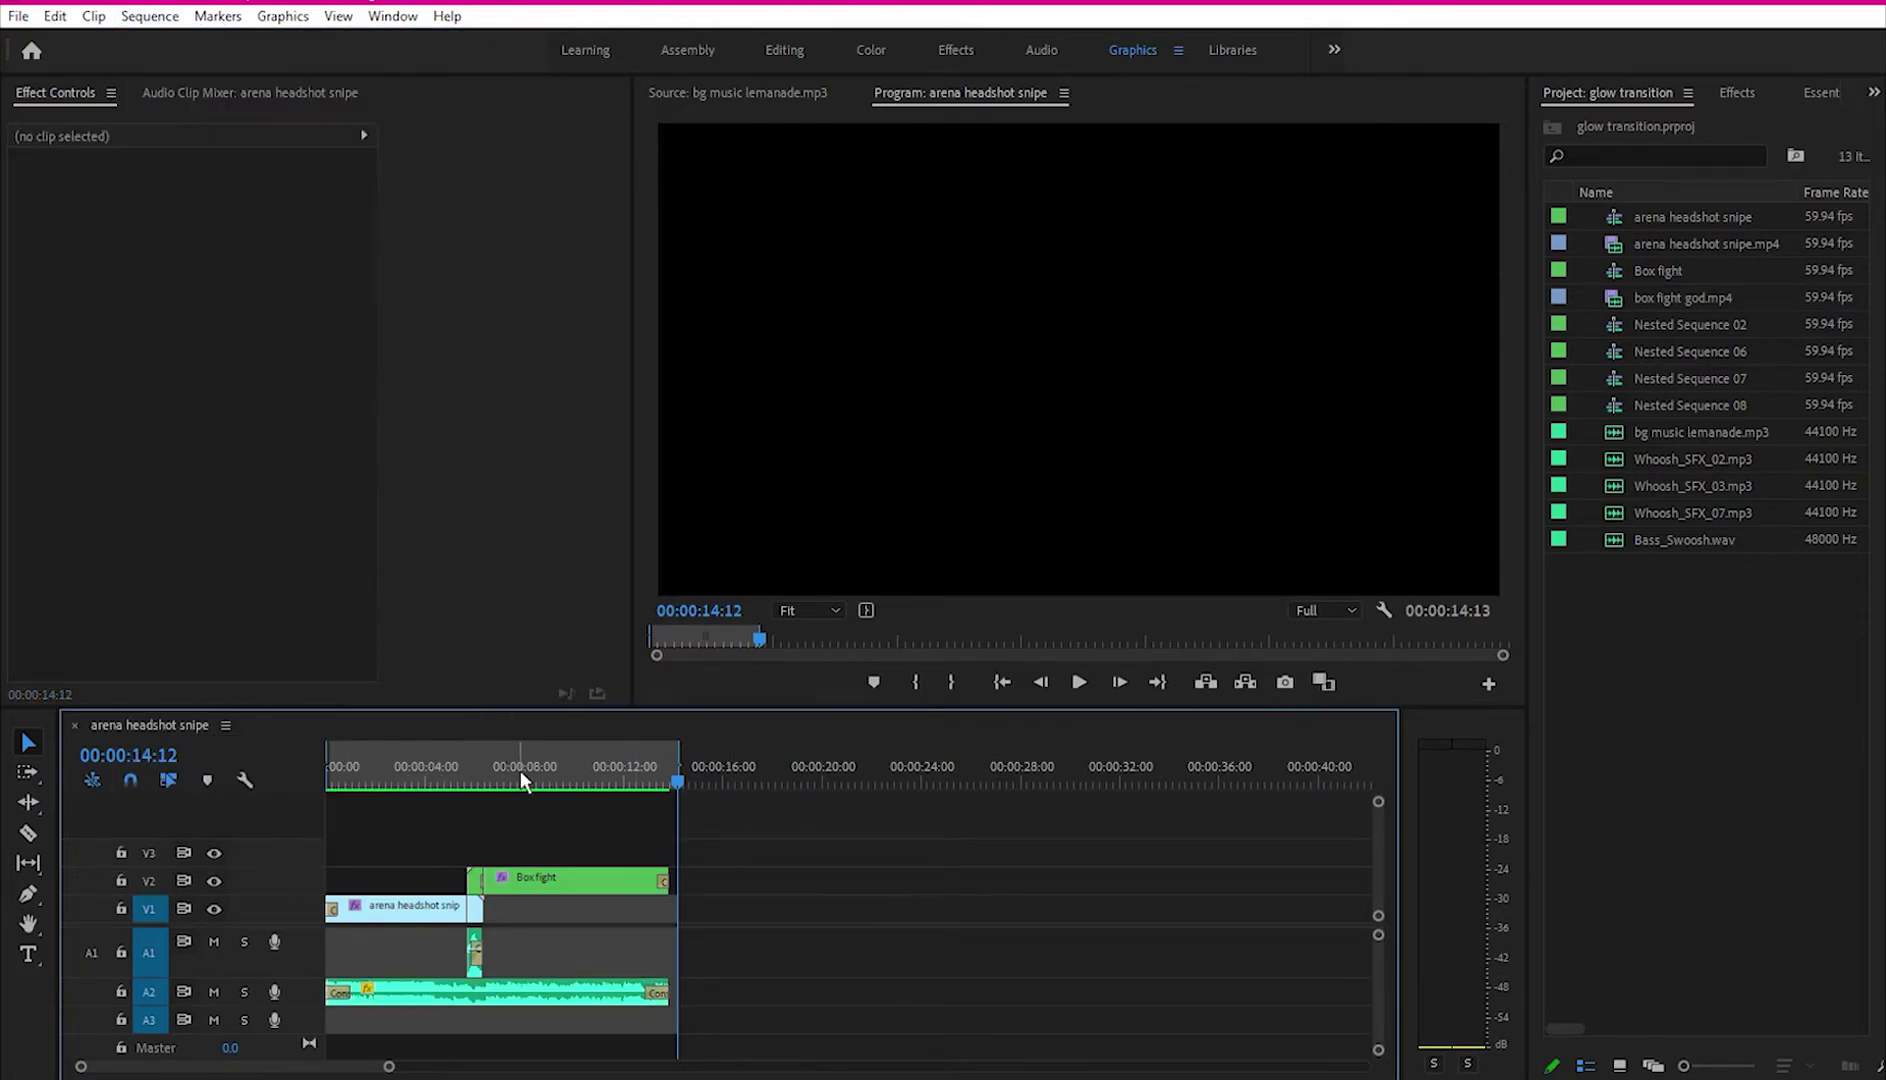
pyautogui.moveTo(520, 771); pyautogui.dragTo(309, 777)
pyautogui.click(911, 391)
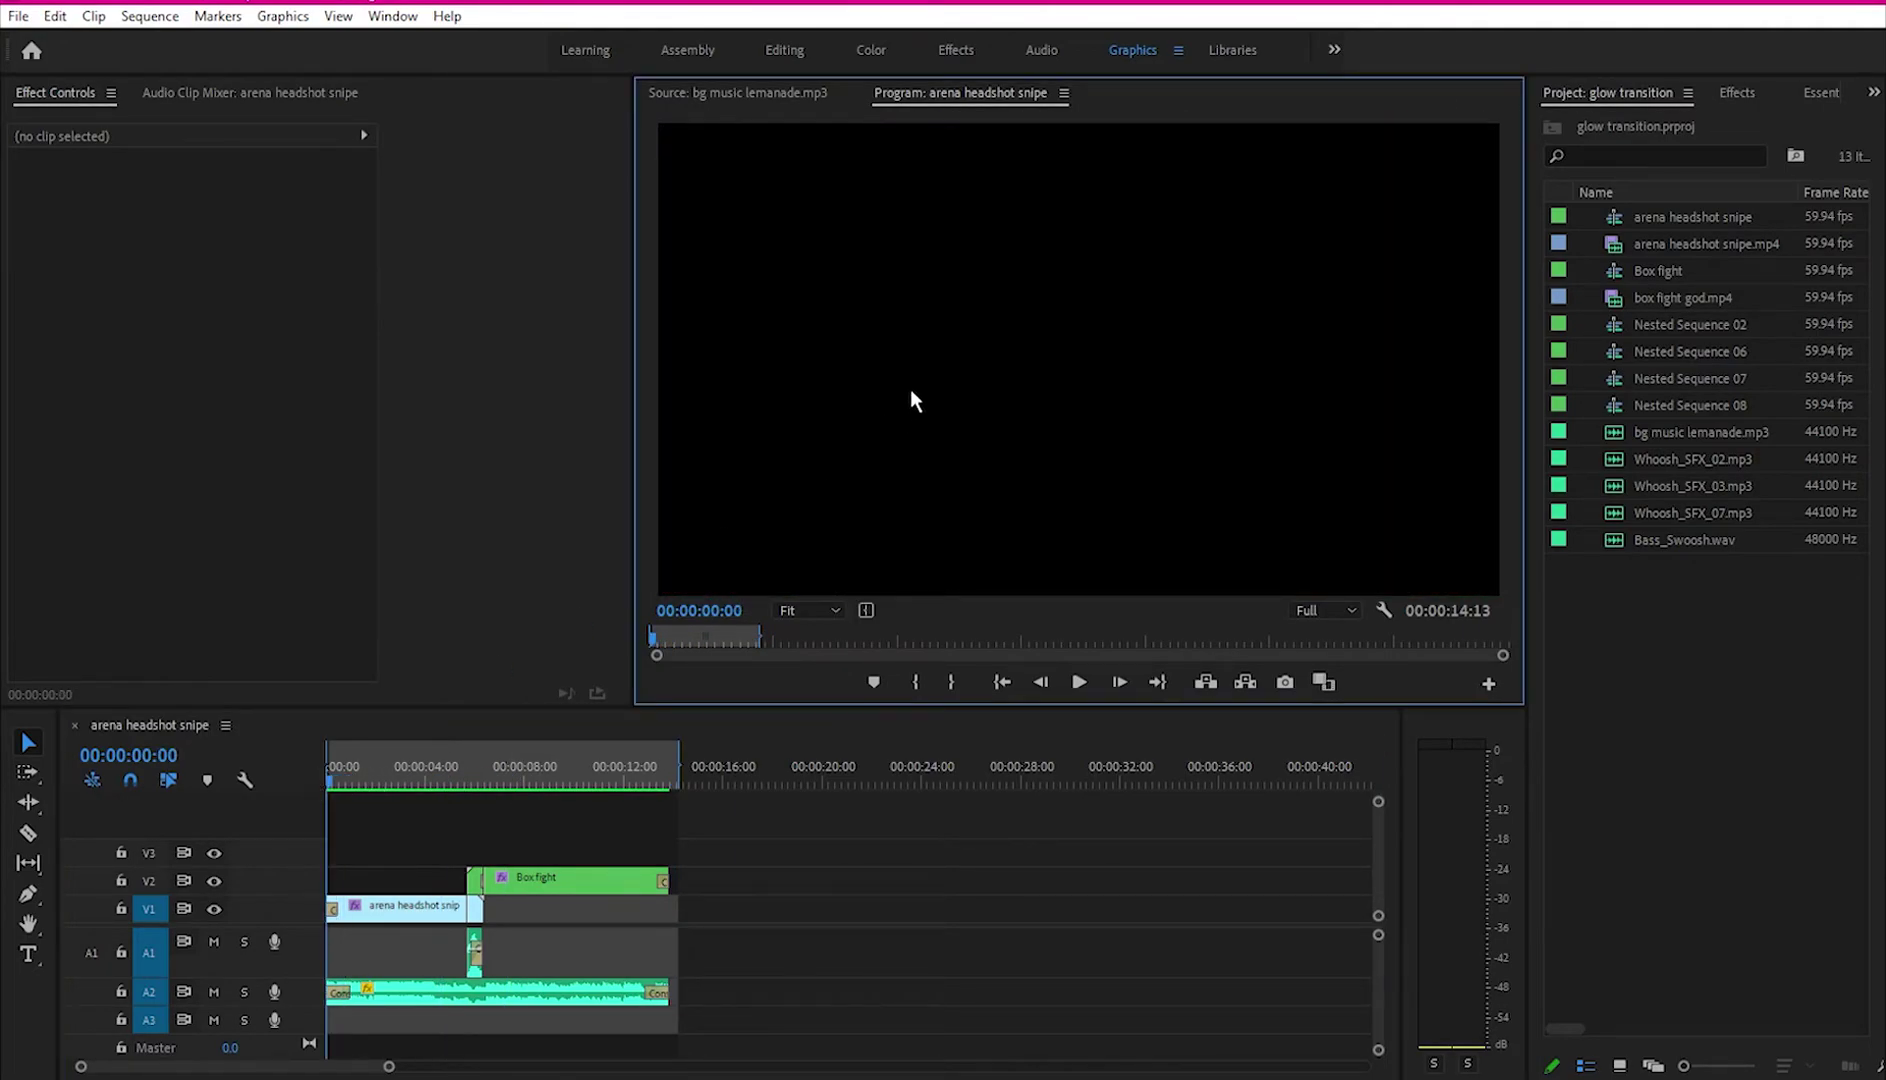
pyautogui.press('`')
pyautogui.press('space')
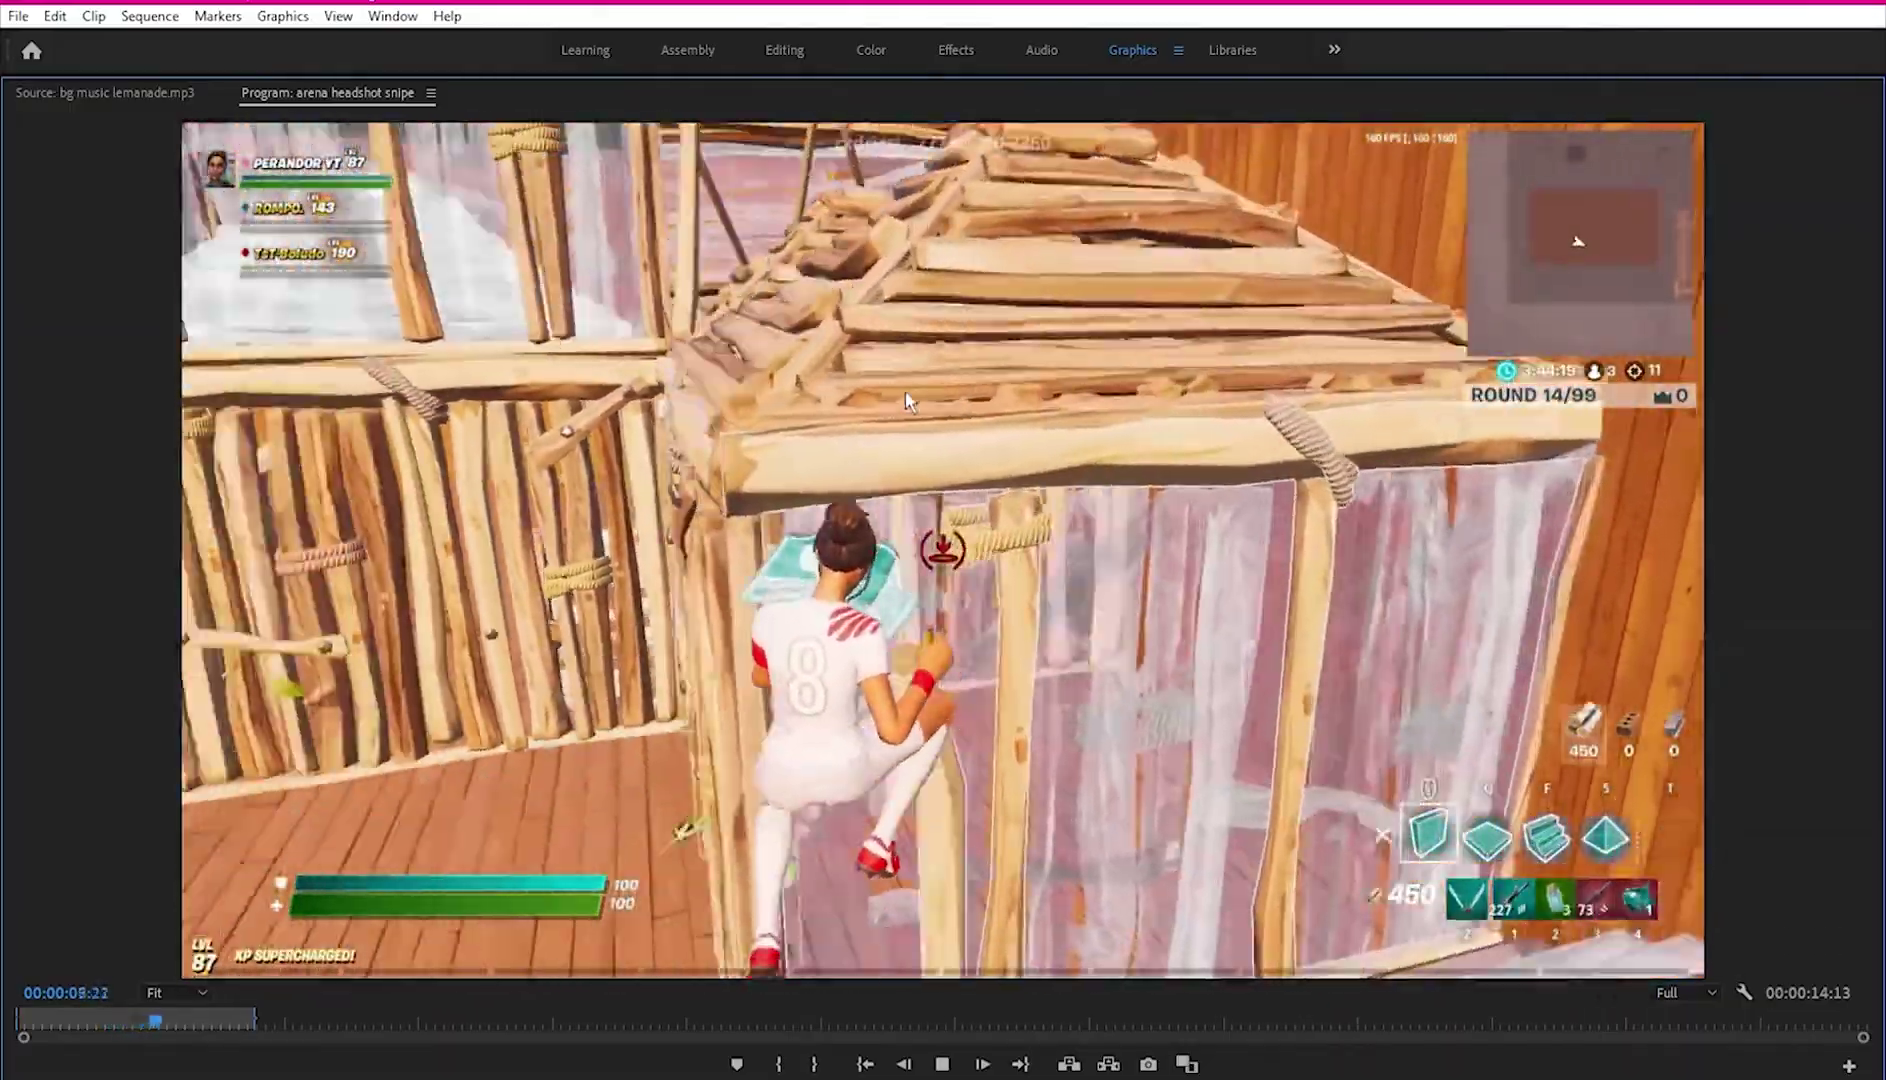
pyautogui.press('space')
pyautogui.press('`')
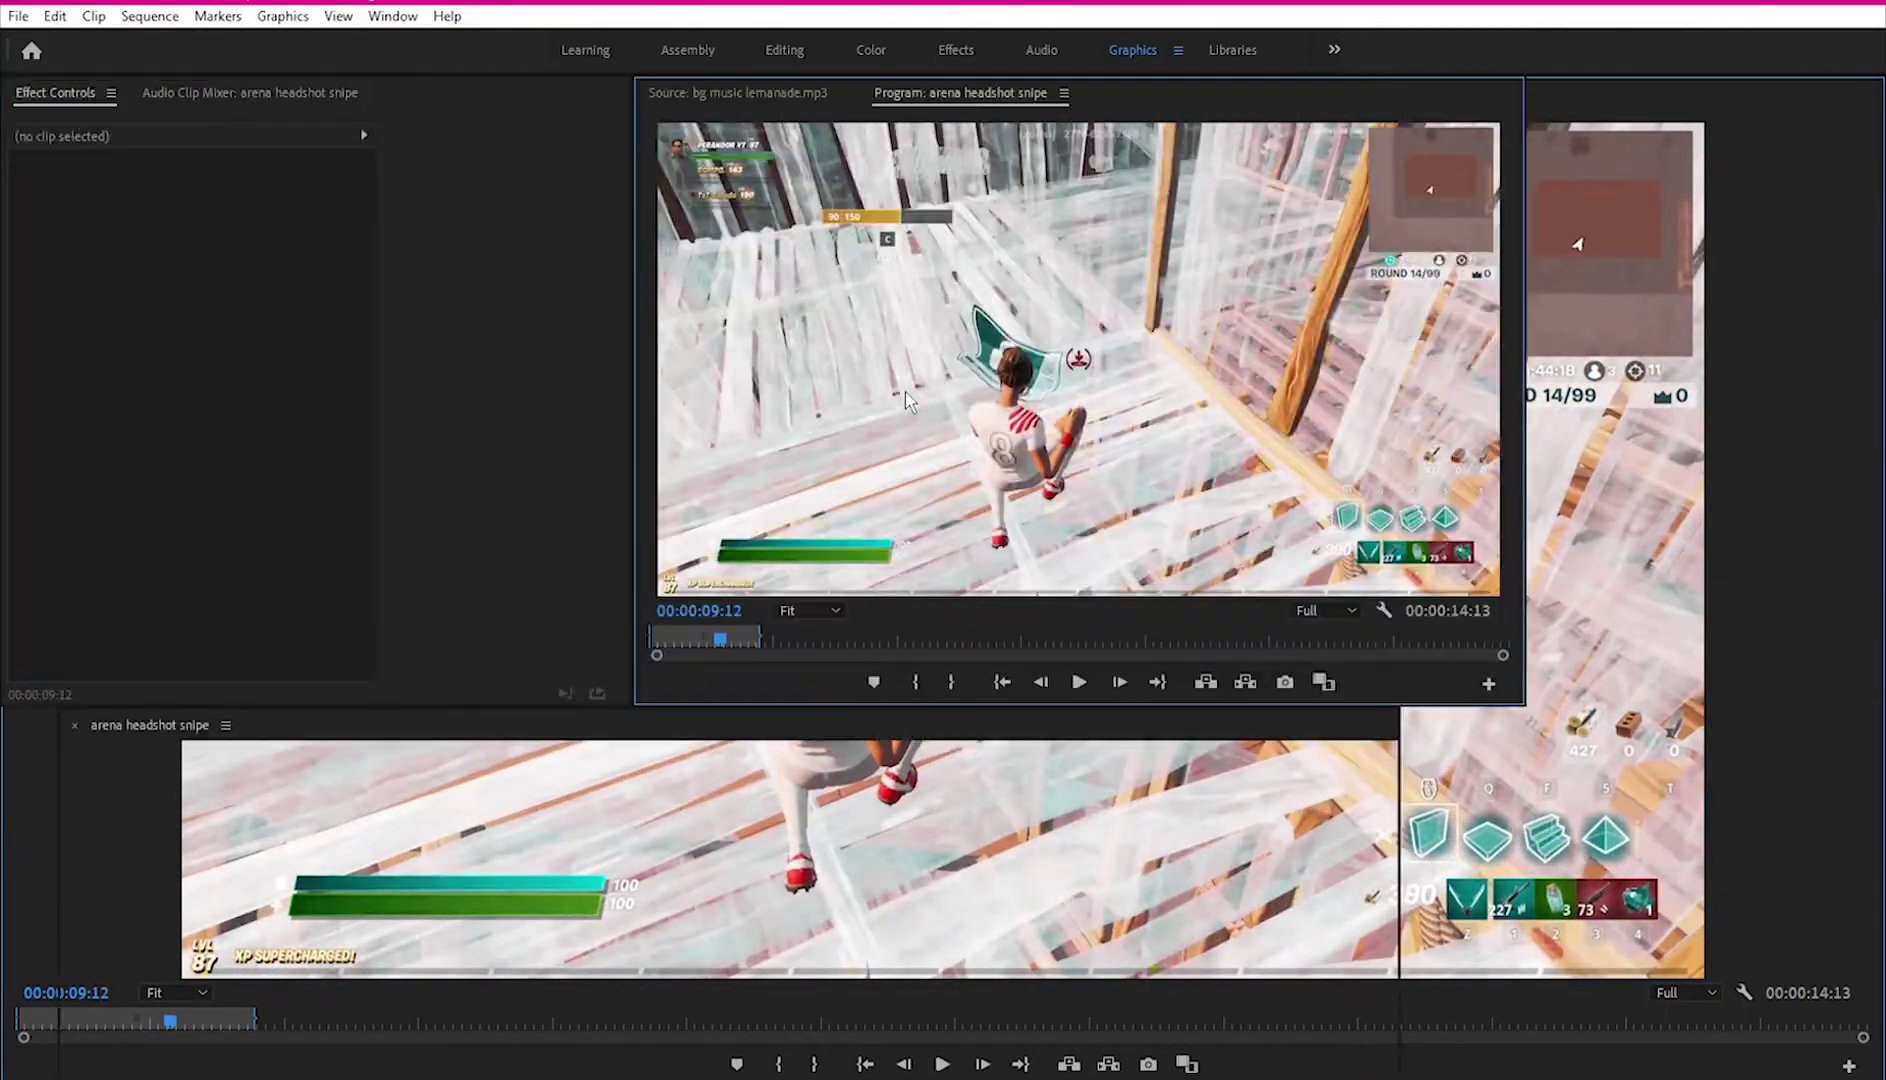
pyautogui.click(504, 784)
pyautogui.moveTo(504, 782); pyautogui.dragTo(479, 784)
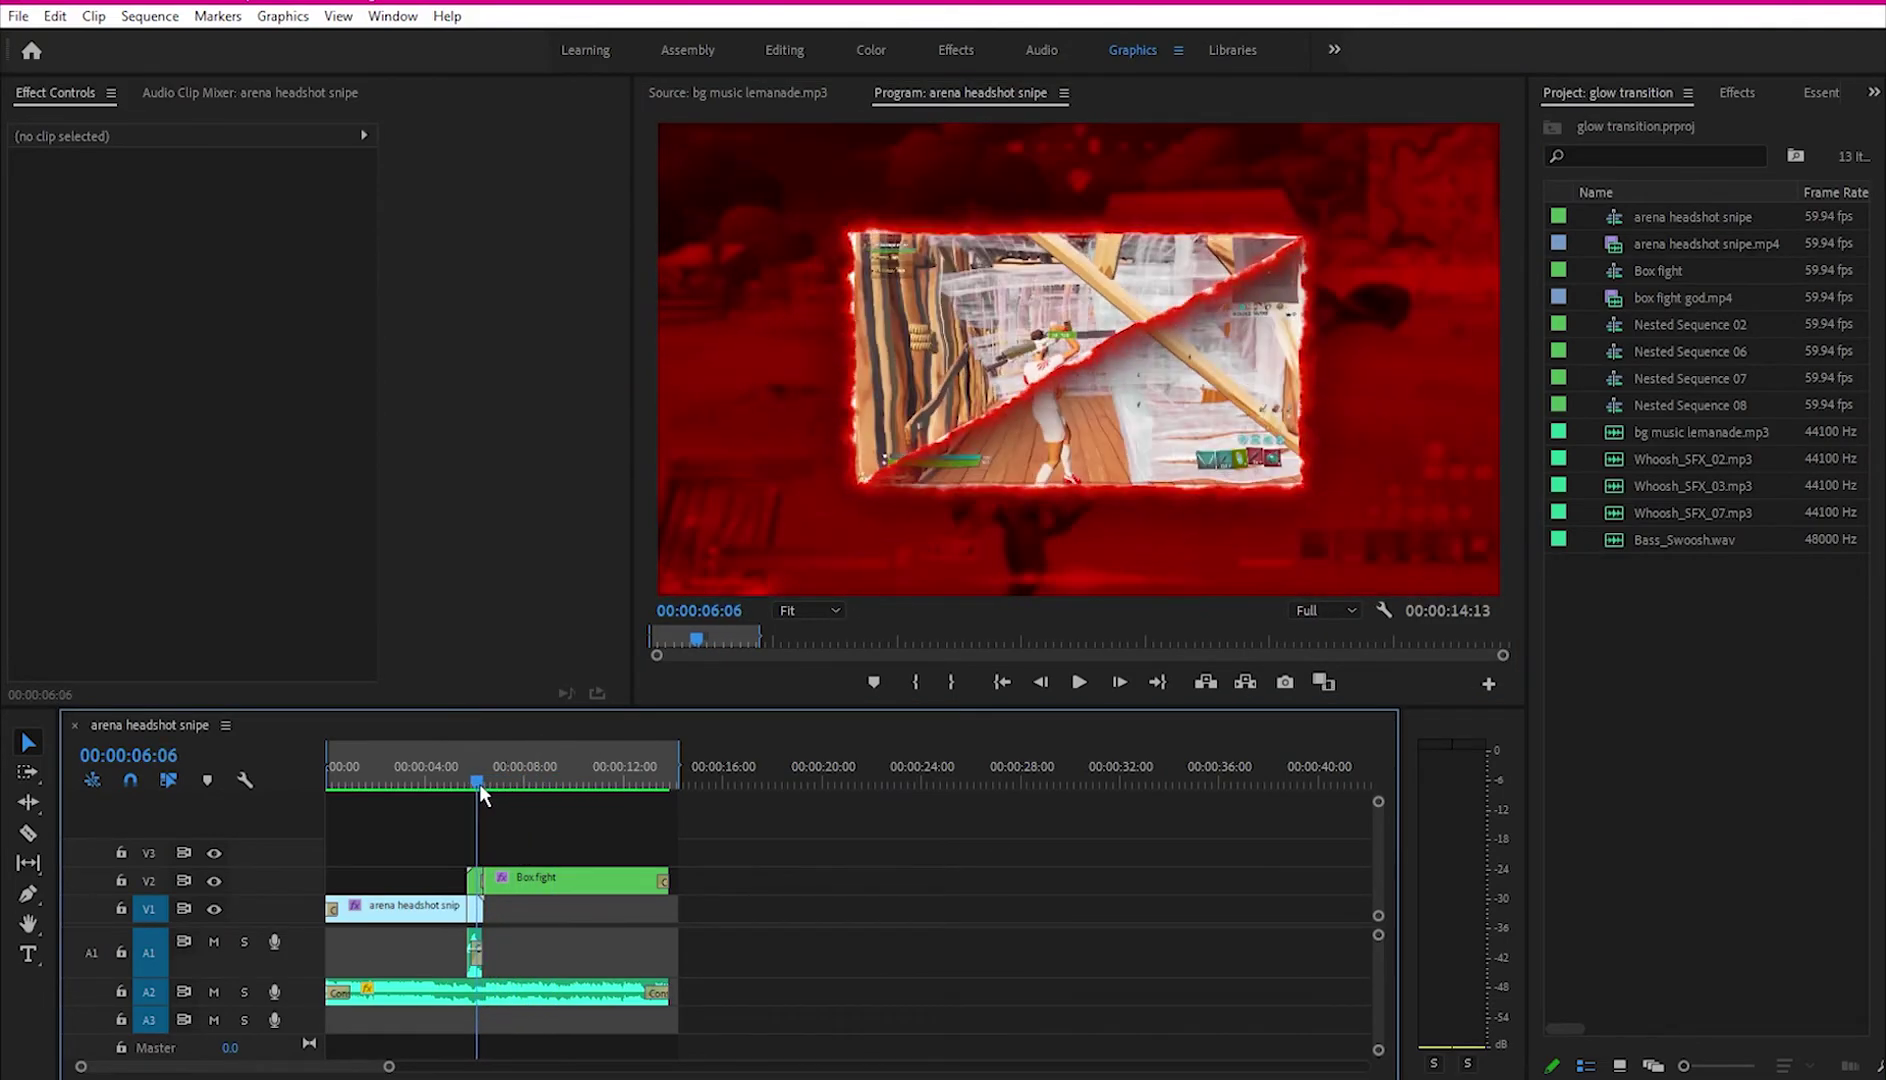